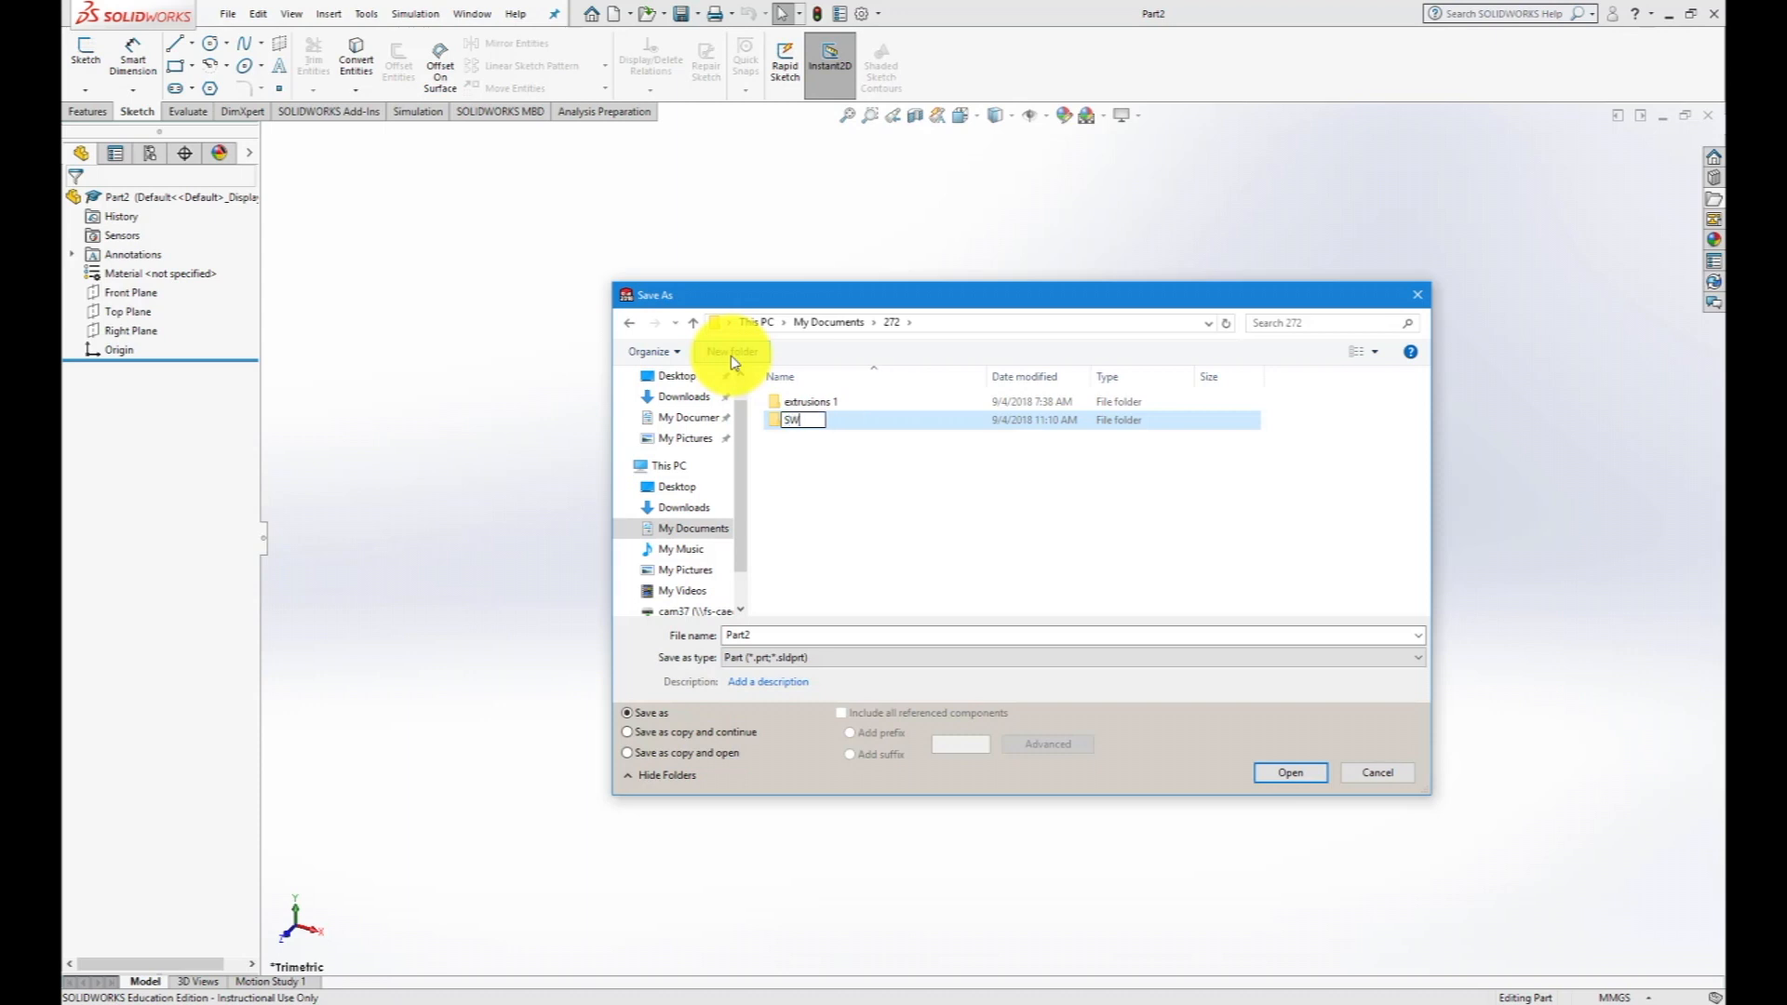
- Name the new folder SW Extrusions and save the part inside it as V1a_SW
type("Extrusions")
key("Return")
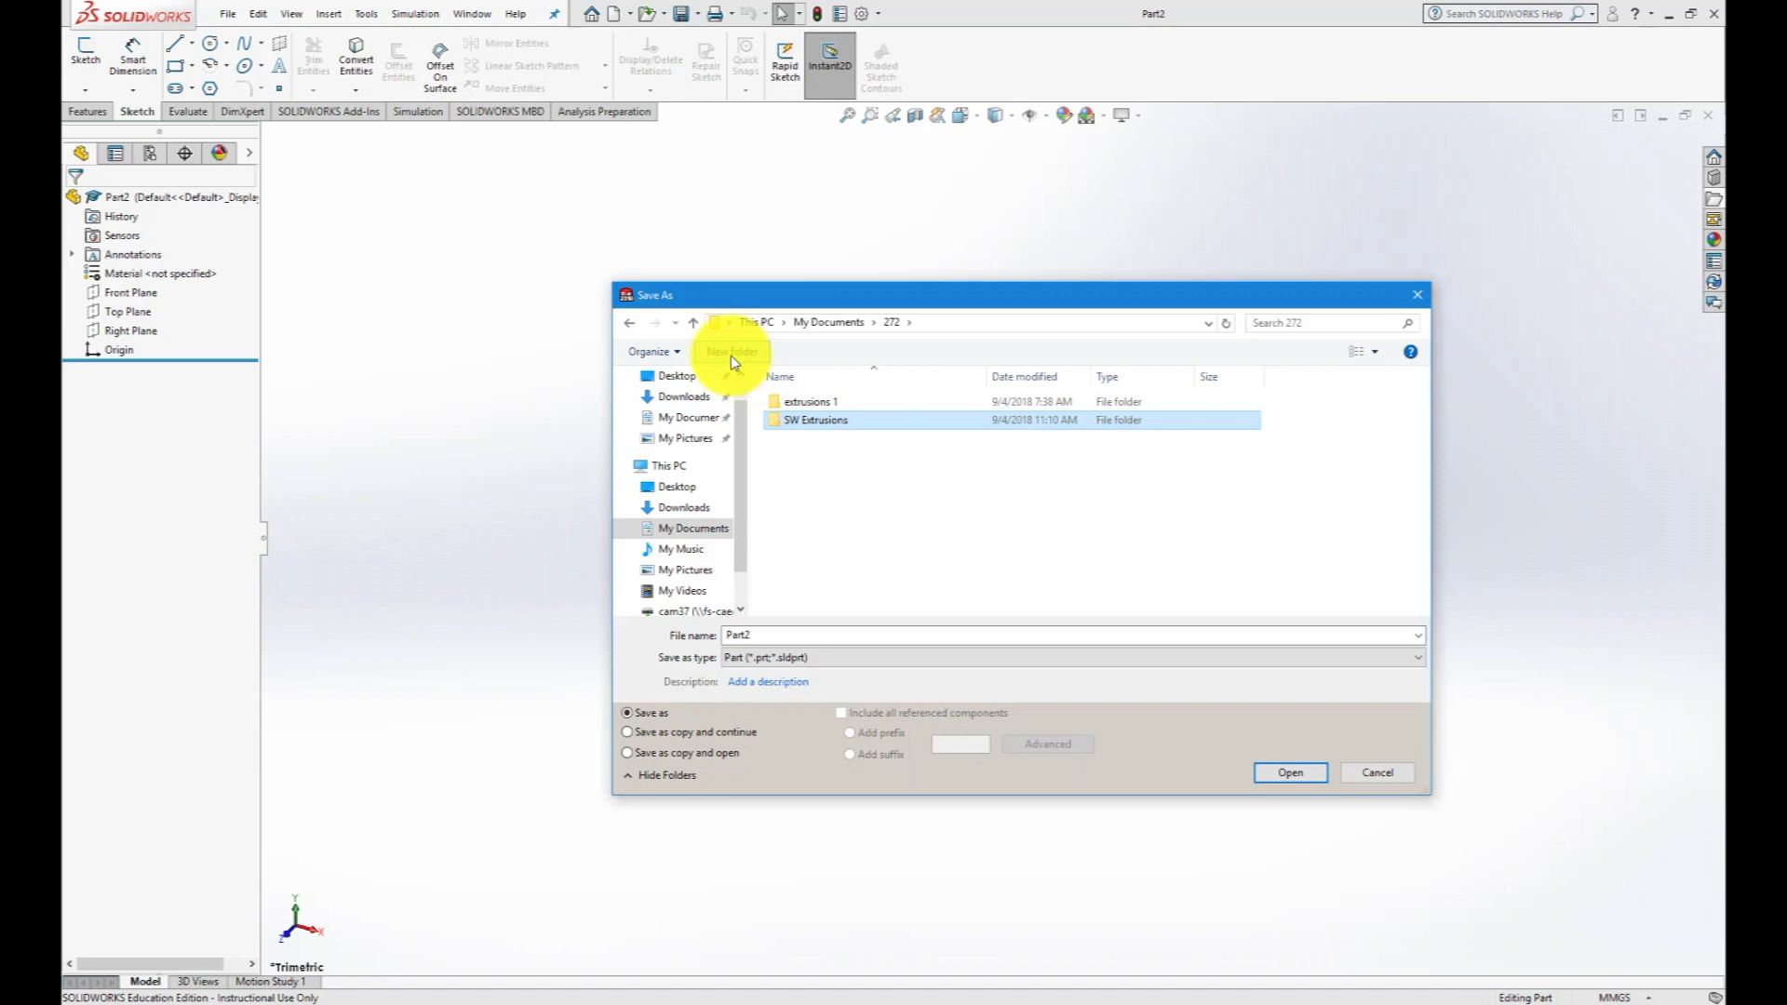
double_click(808, 420)
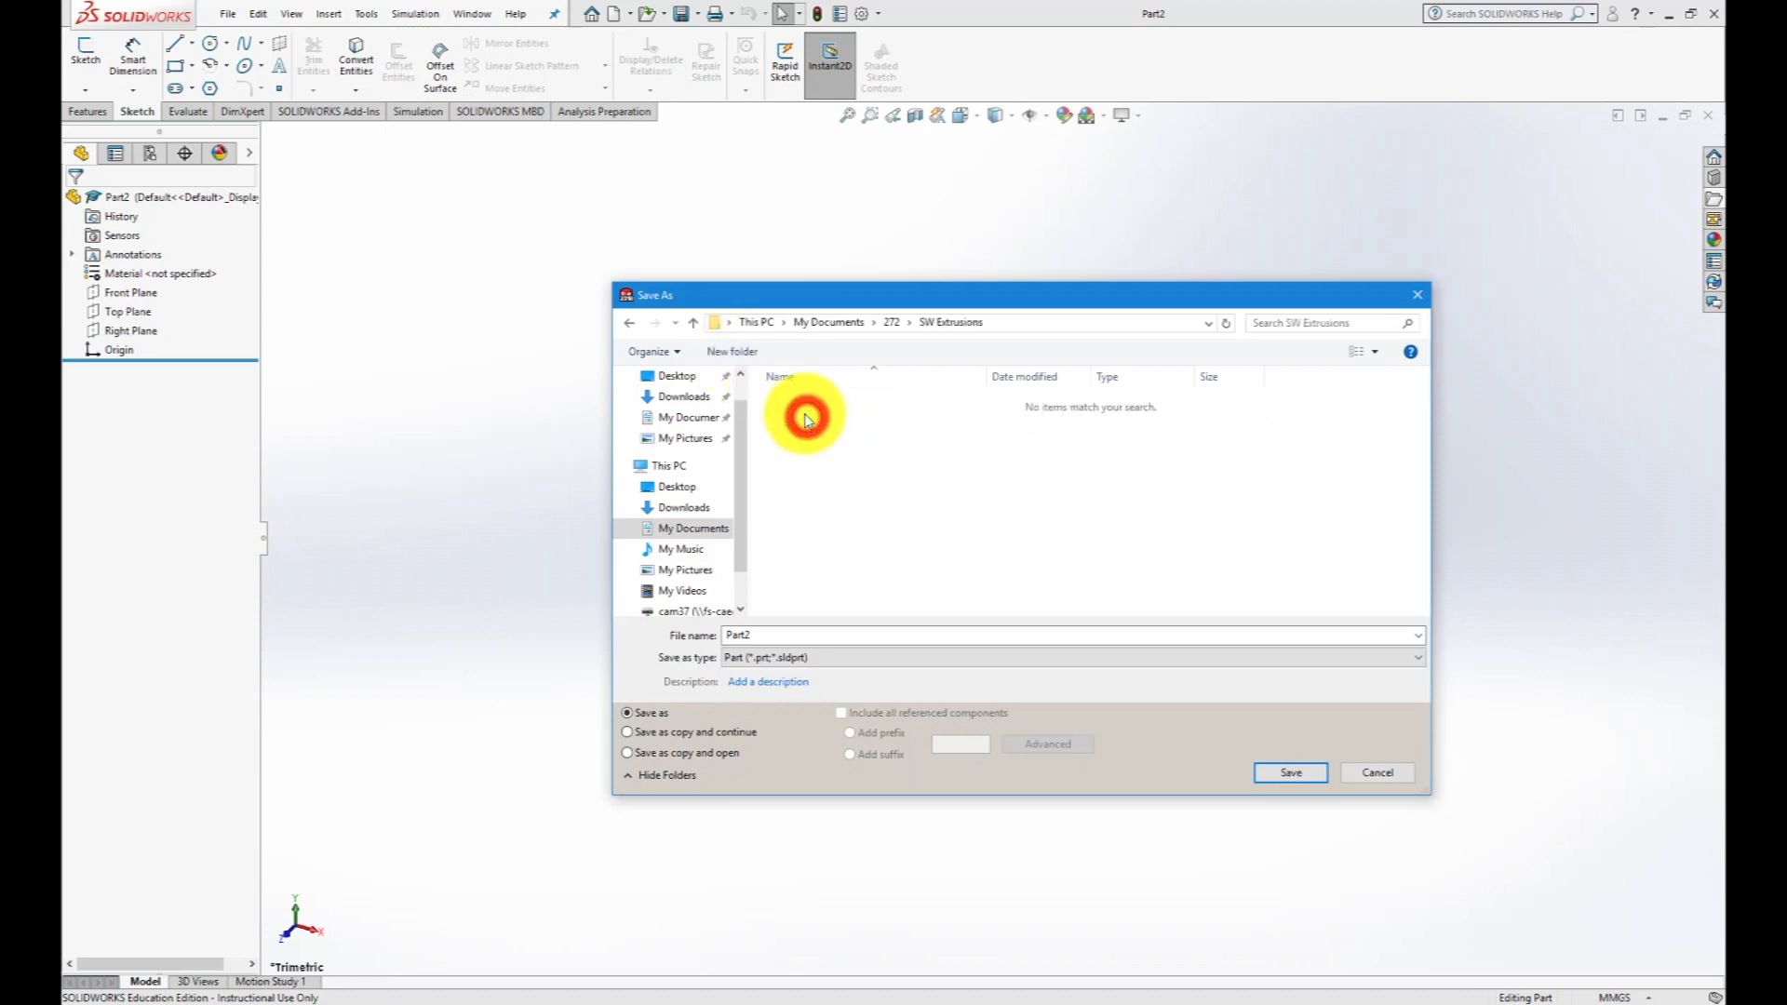
double_click(753, 636)
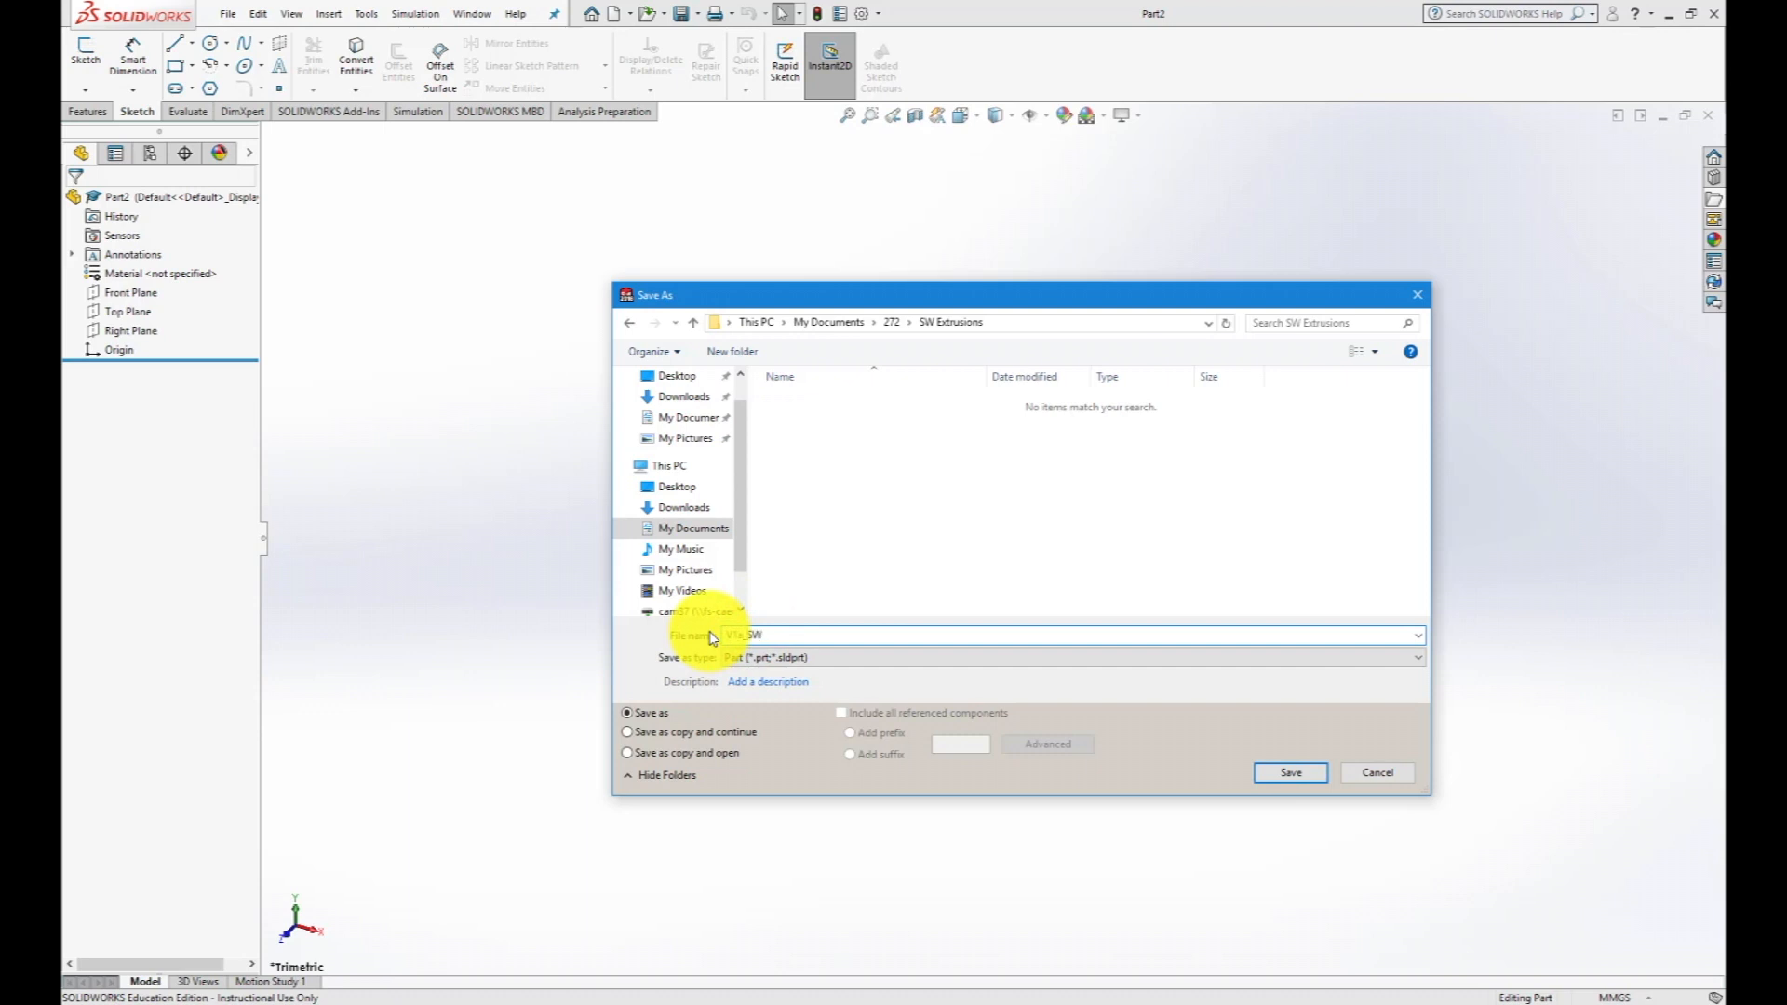
left_click(1292, 772)
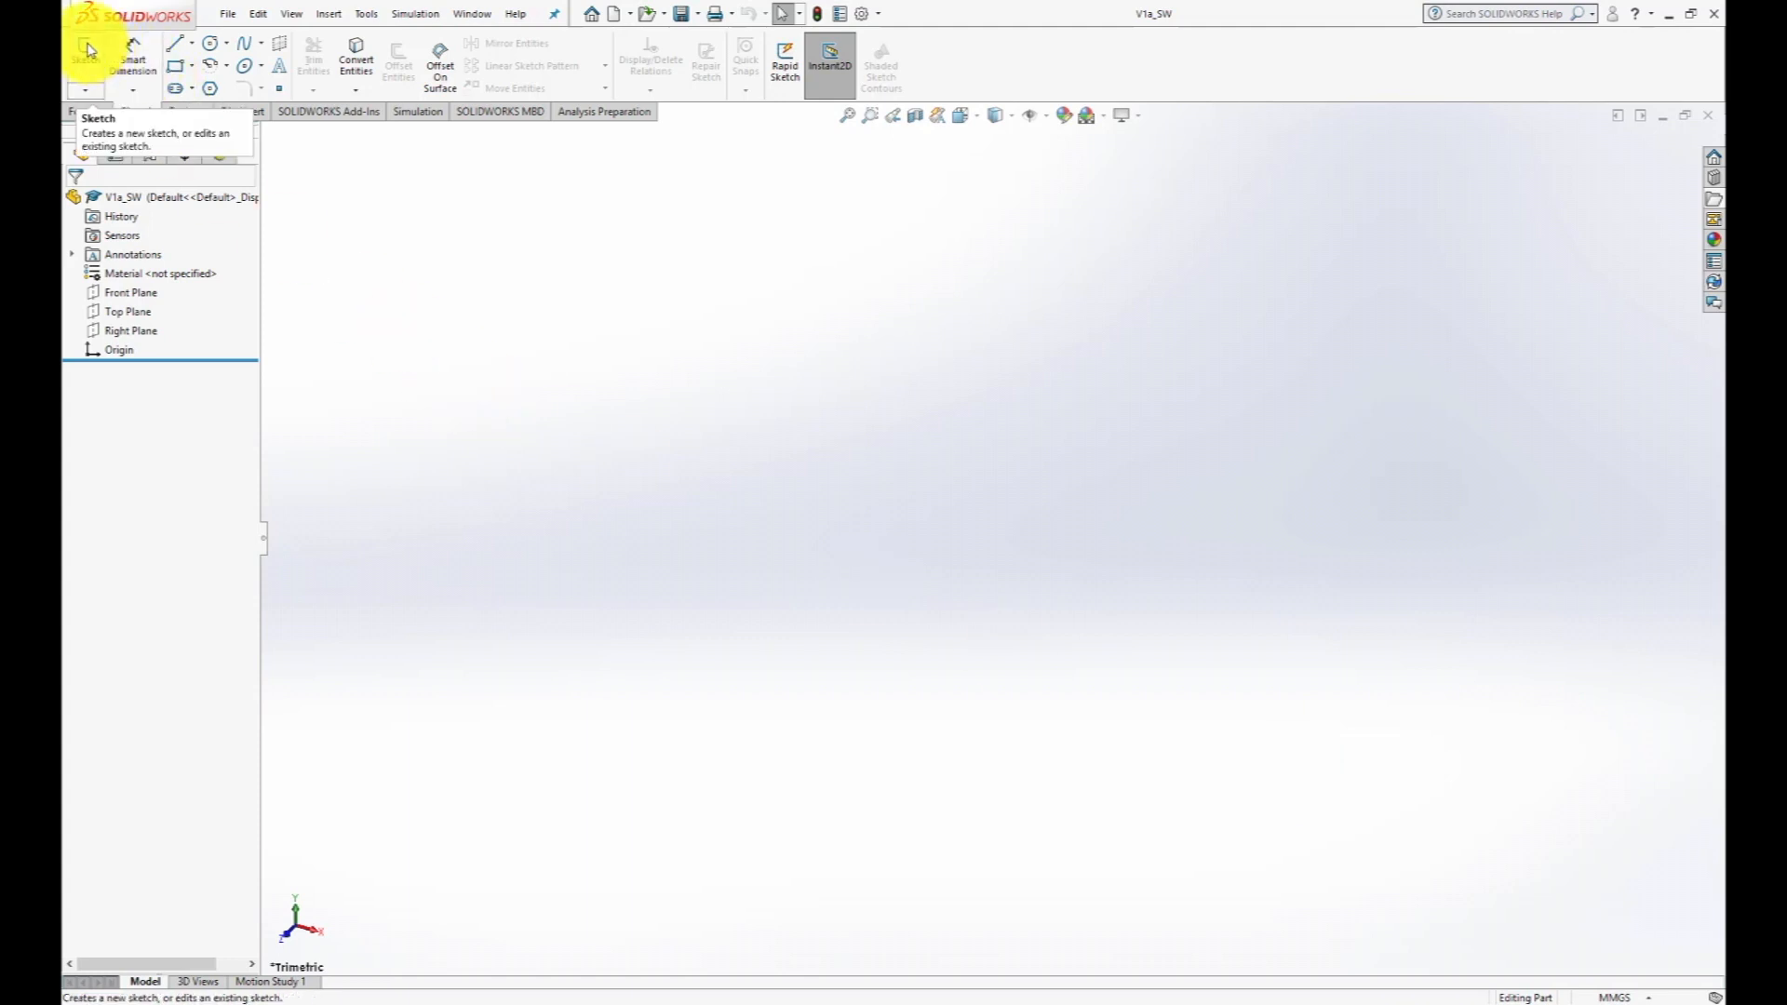
- Make the reference planes visible and start a sketch on the Top Plane
left_click(1048, 117)
left_click(1033, 138)
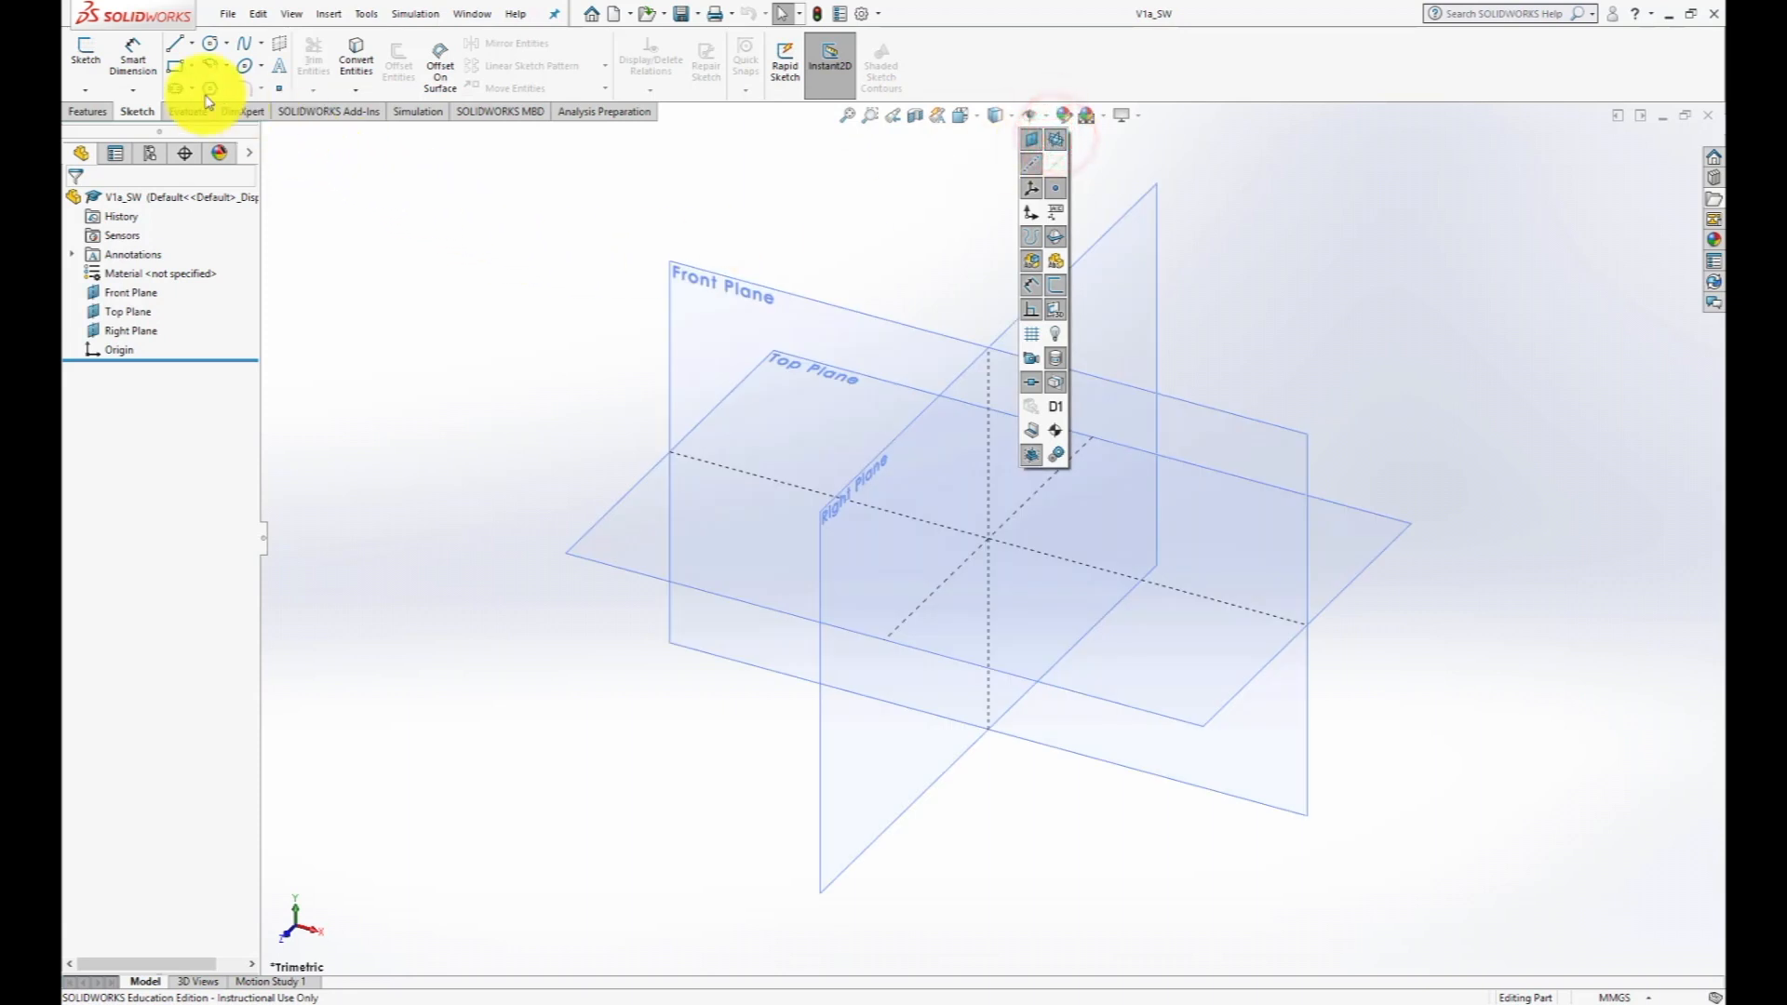
left_click(85, 52)
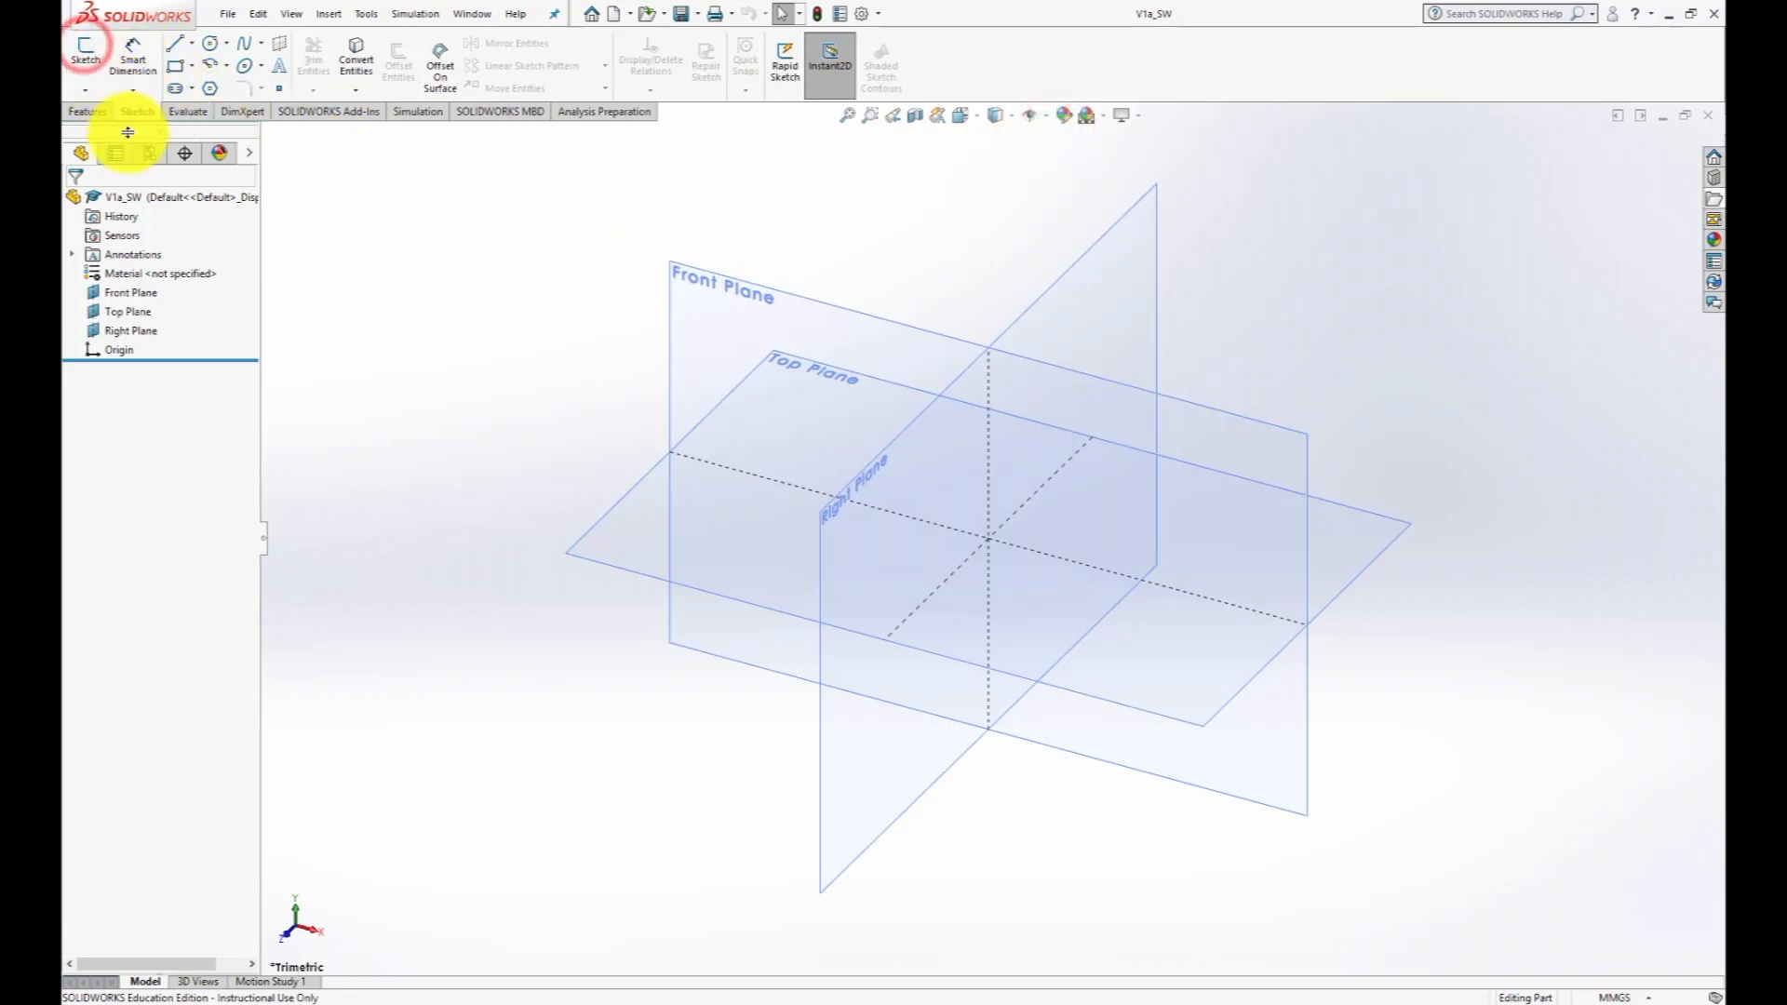
left_click(598, 558)
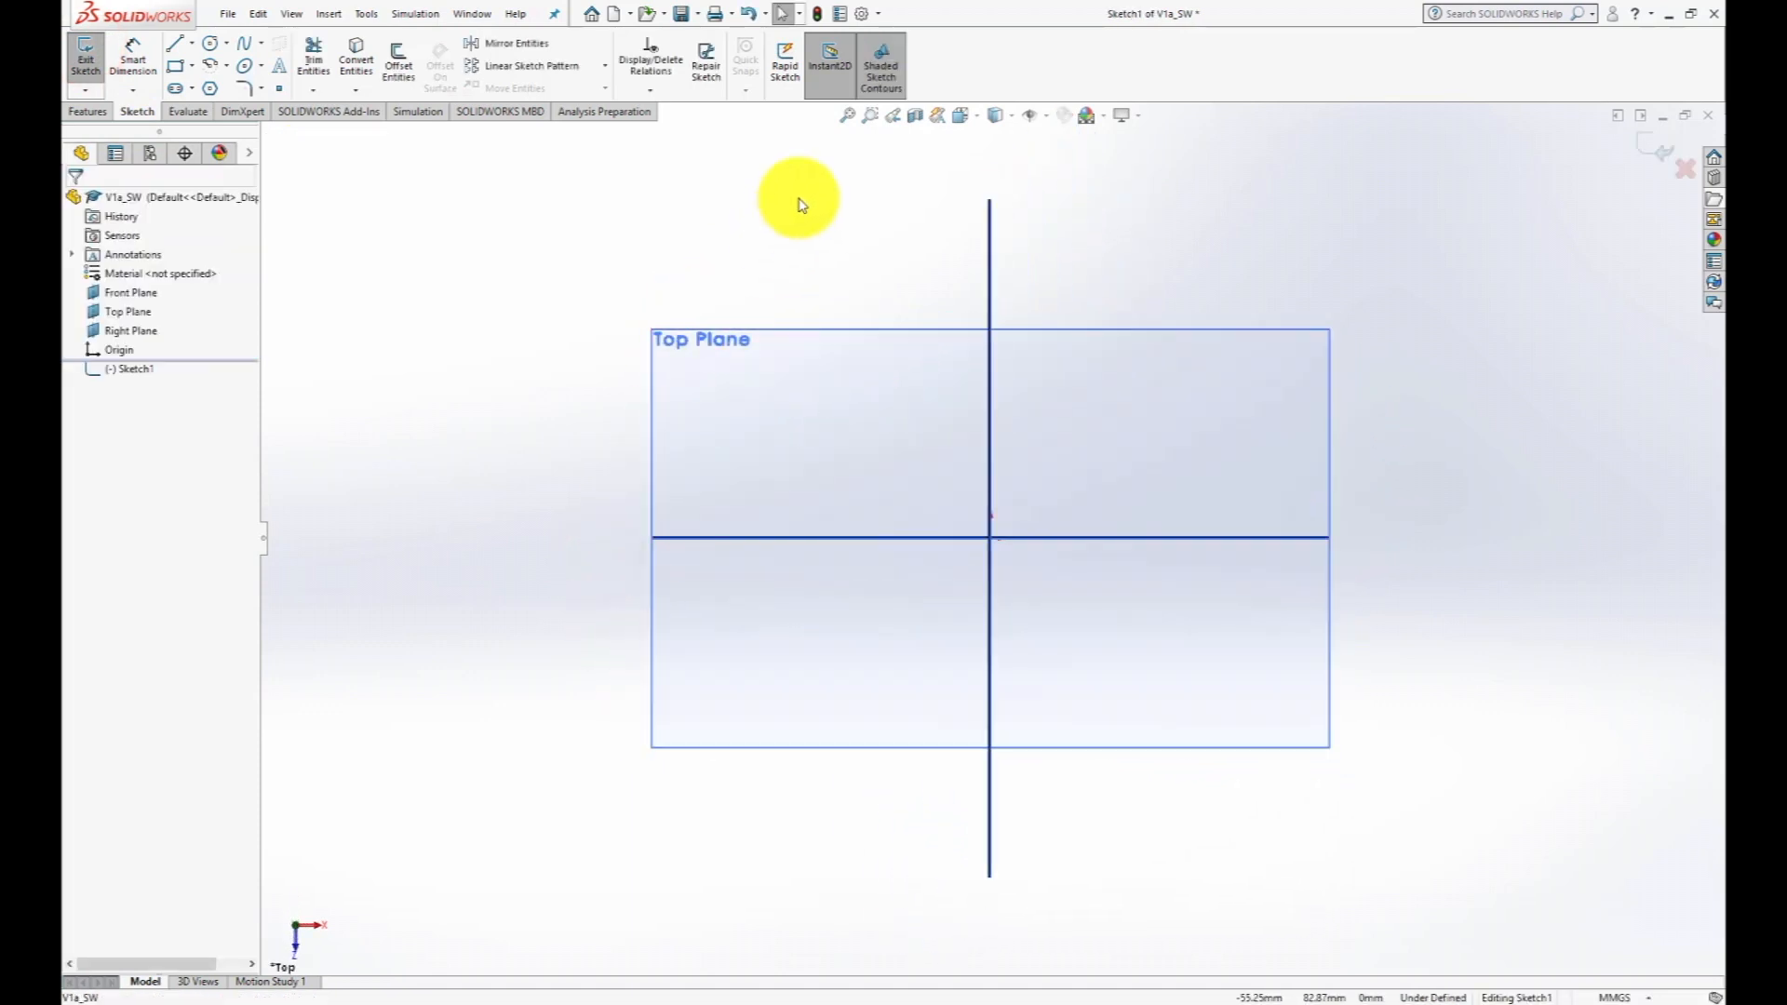
- Sketch a corner rectangle about 22.5 mm wide and 20.8 mm high, extending up and left from the origin
left_click(173, 69)
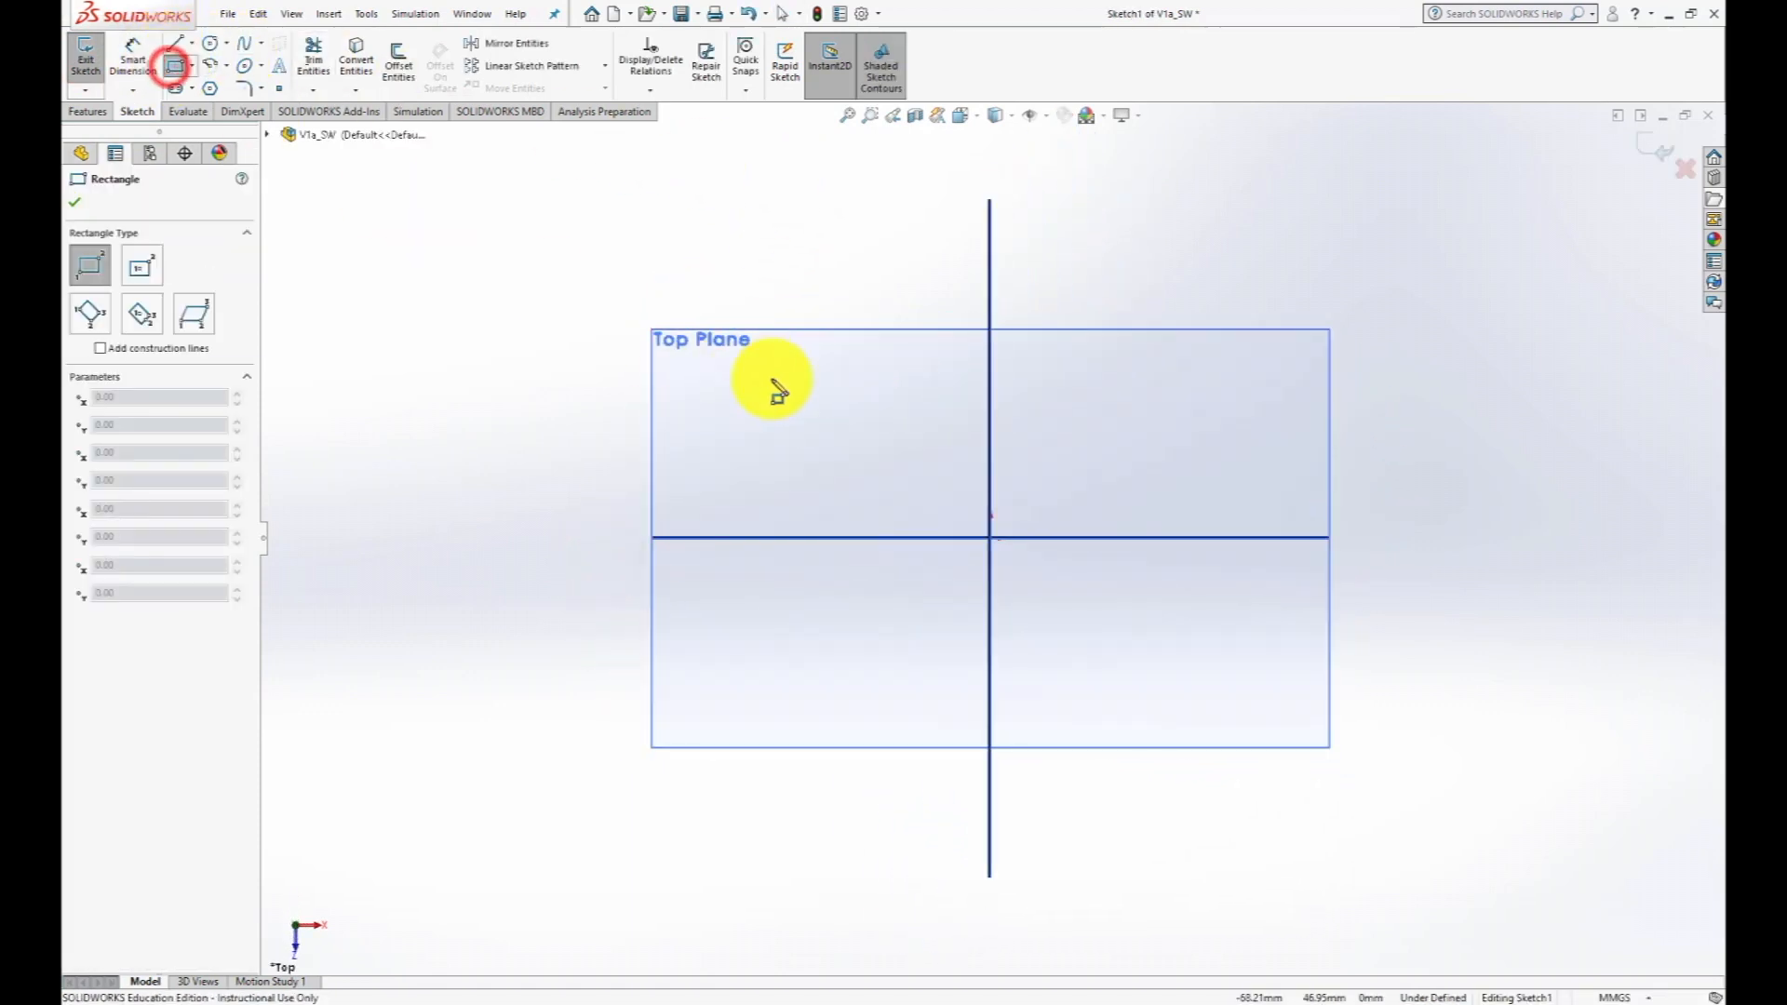
left_click(989, 537)
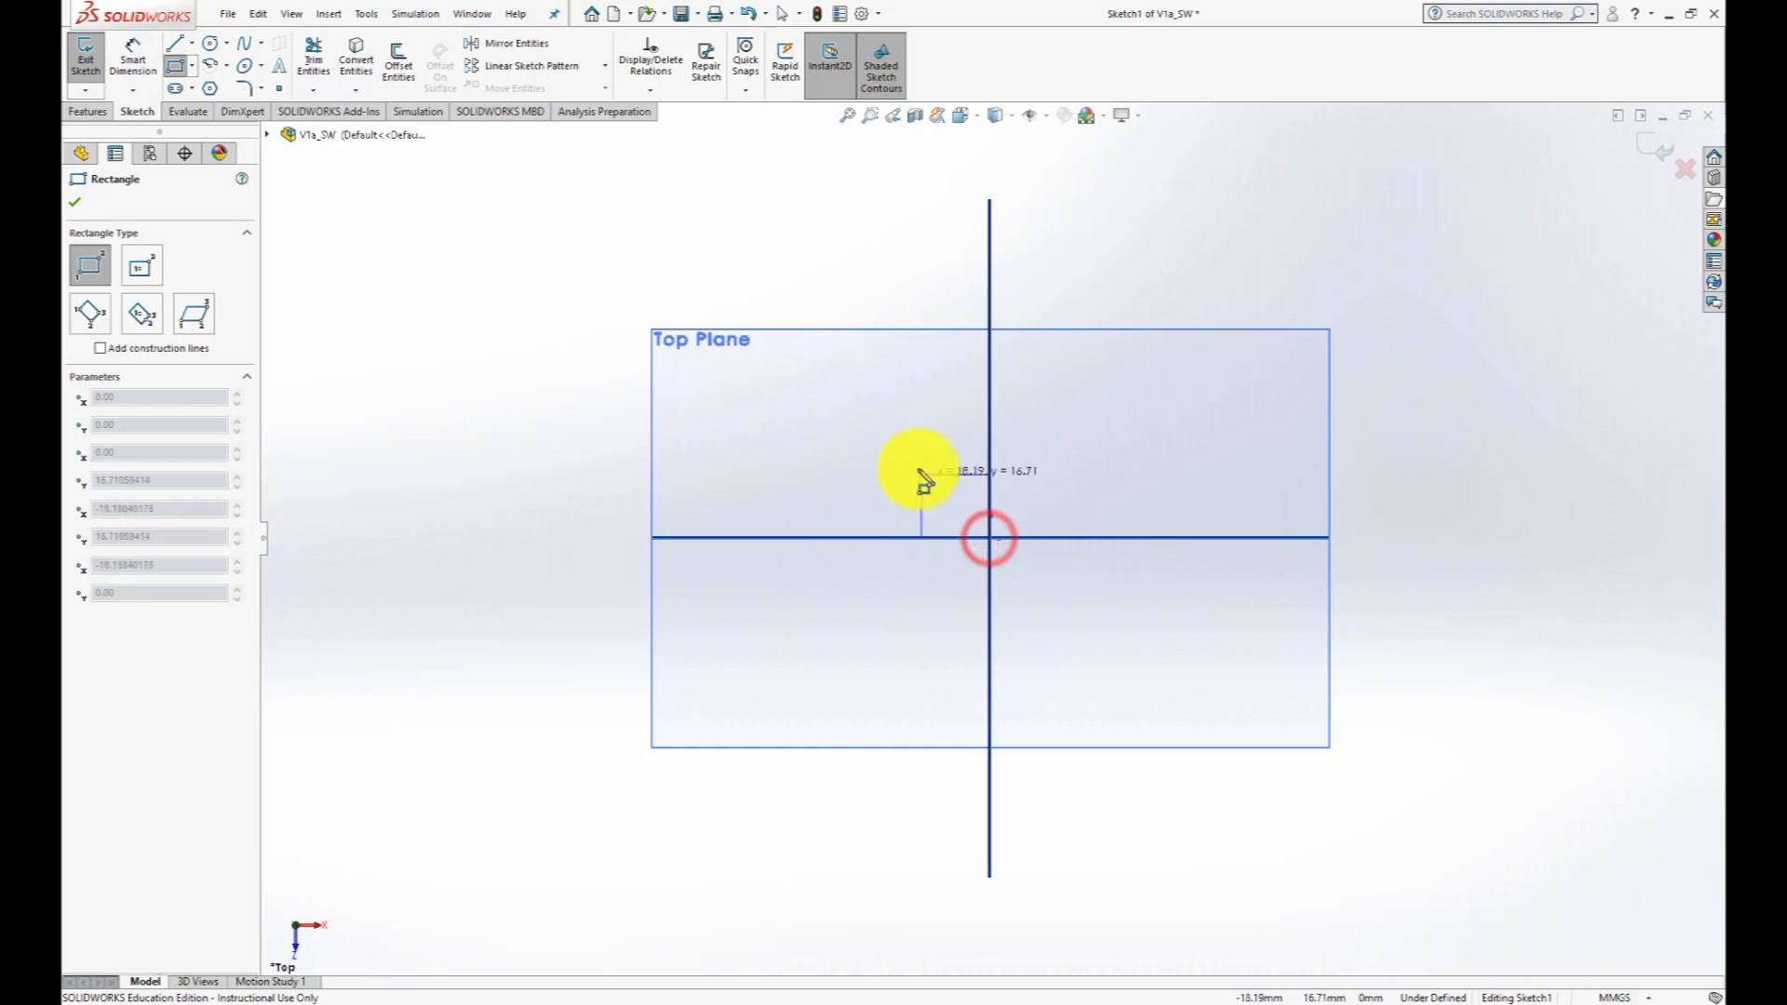
left_click(904, 459)
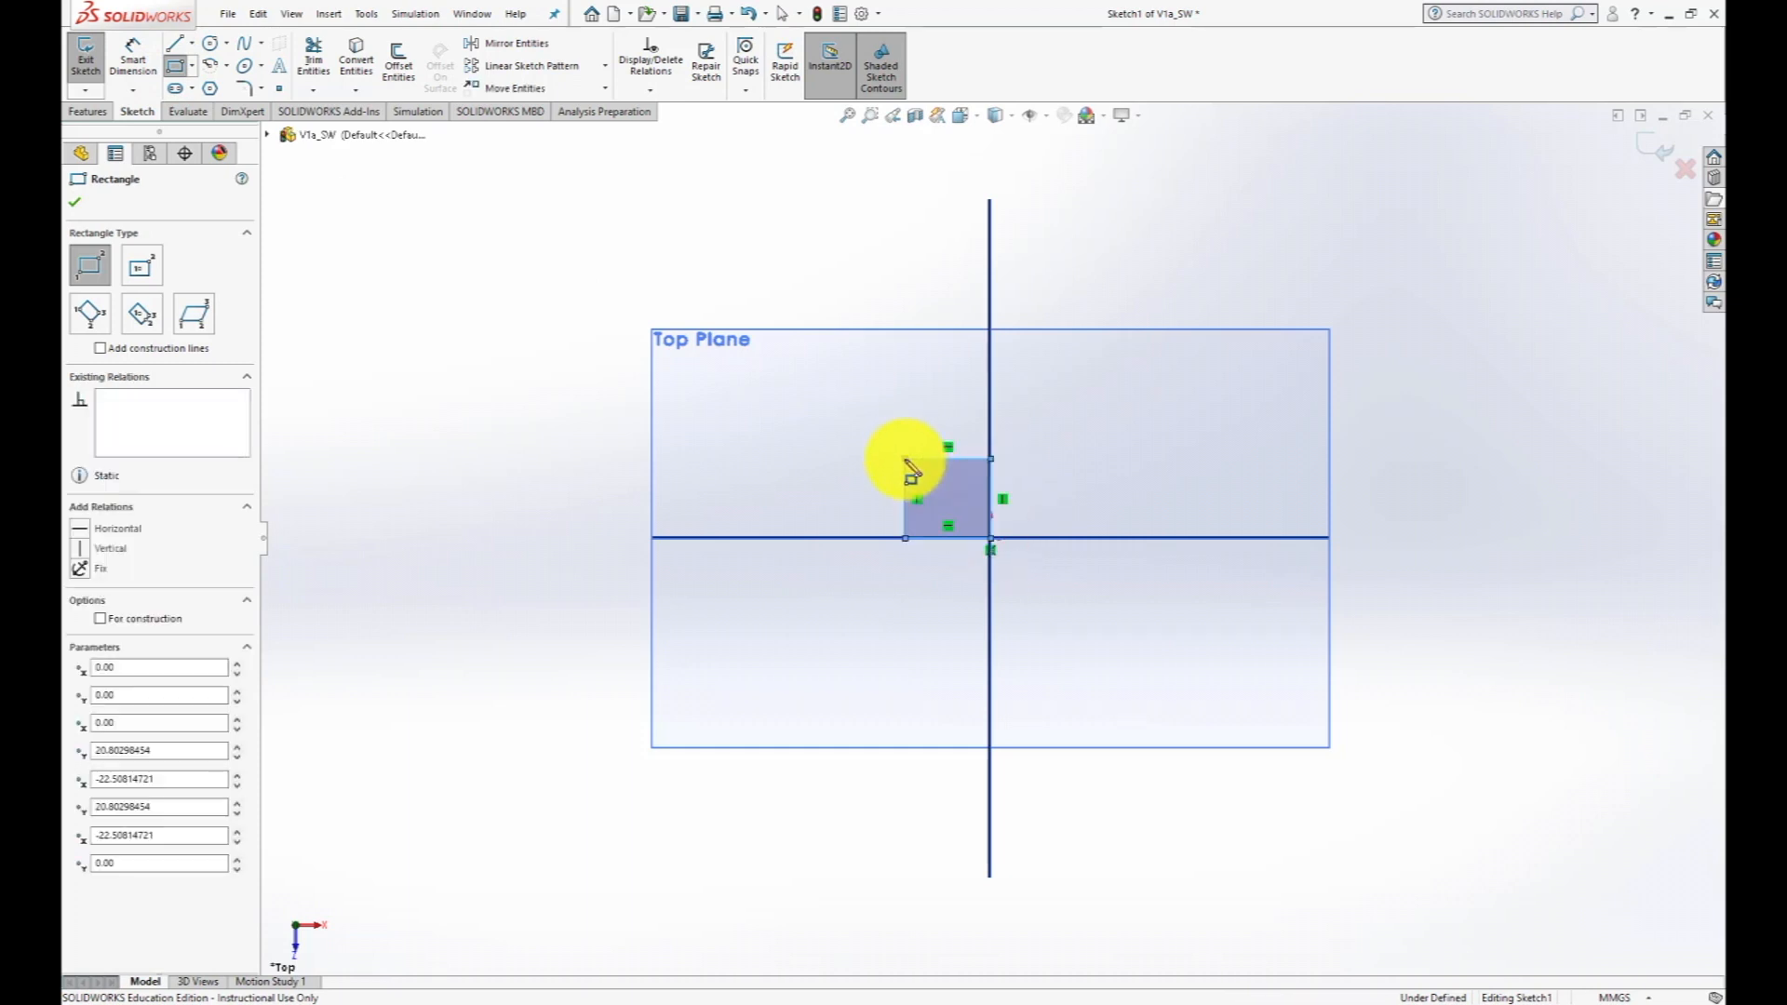
- Dimension the rectangle's upper edge to a width of 1 mm
left_click(133, 44)
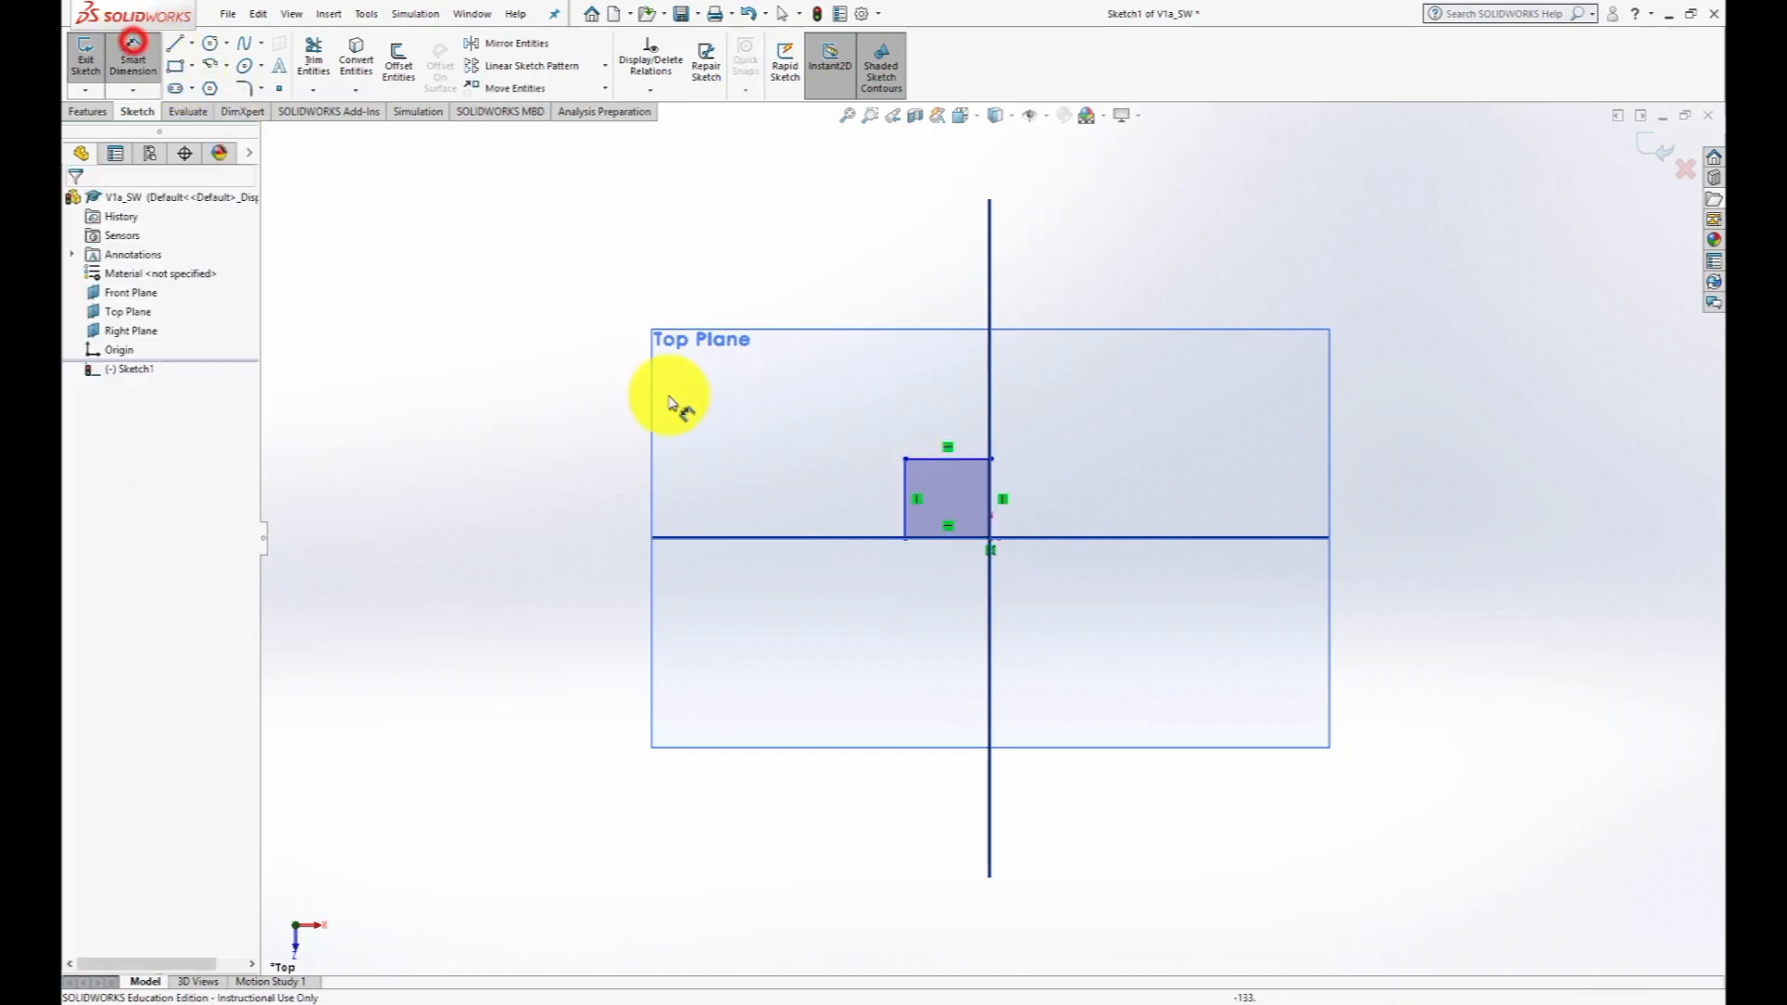
left_click(938, 461)
left_click(941, 393)
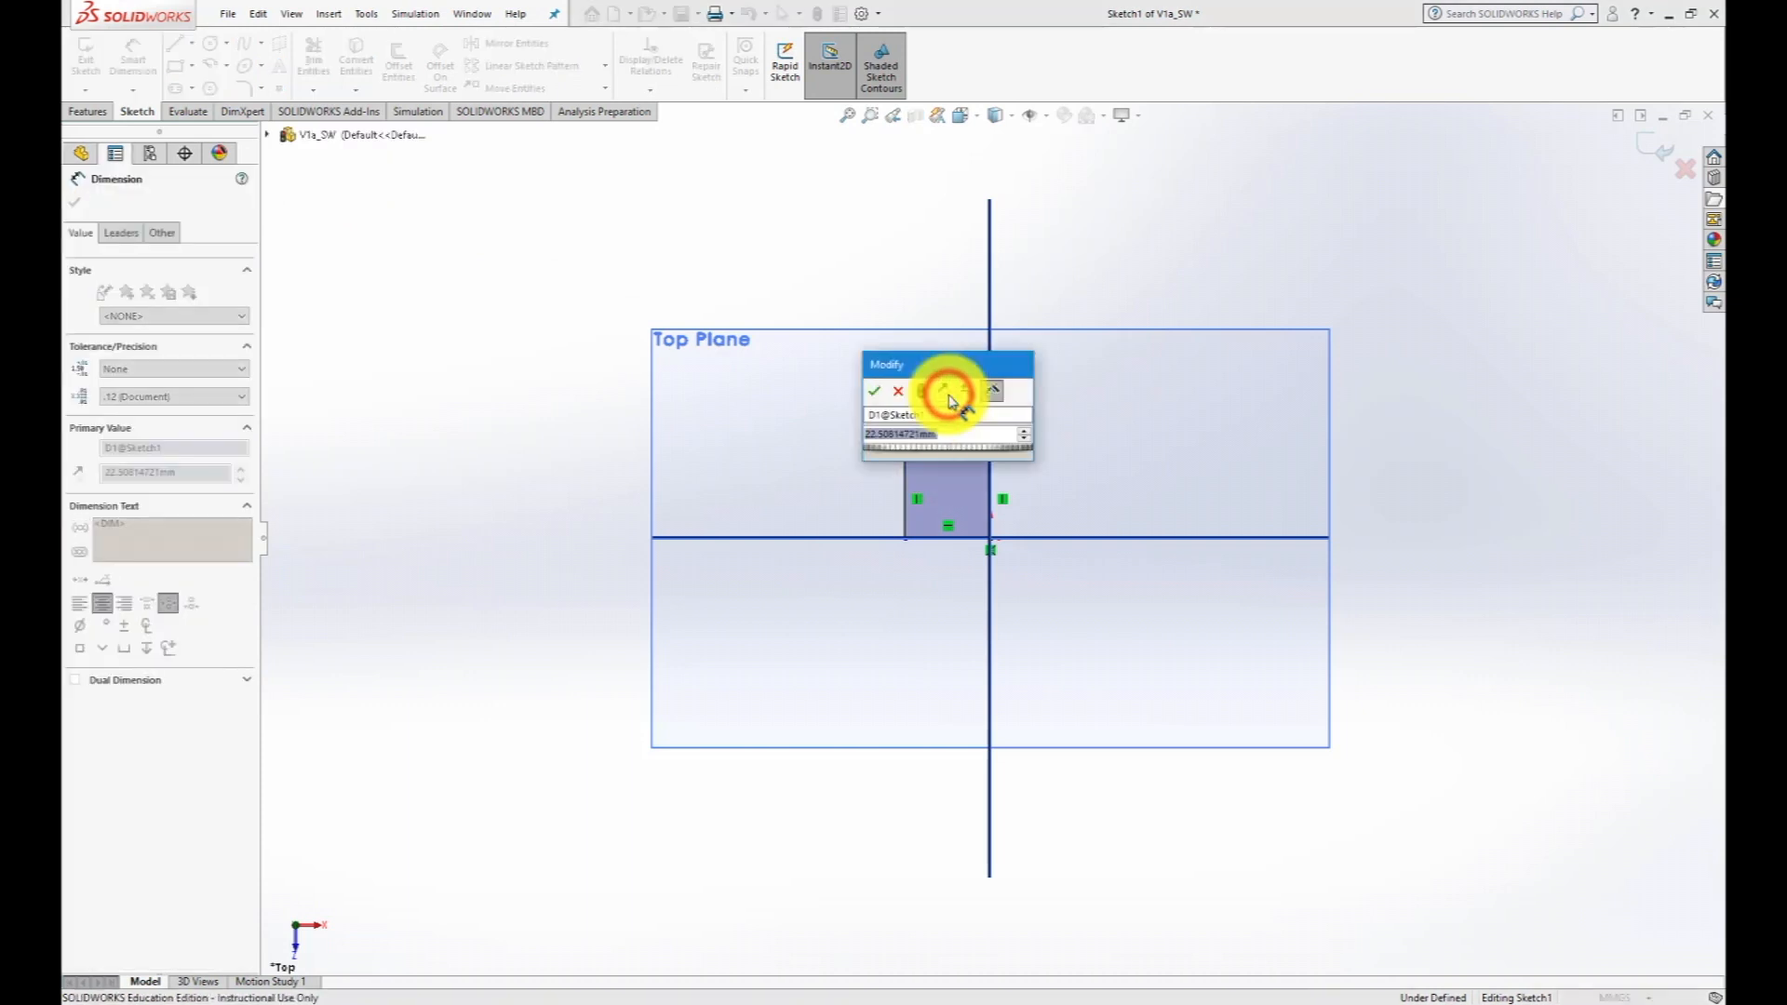
type("1")
key("Return")
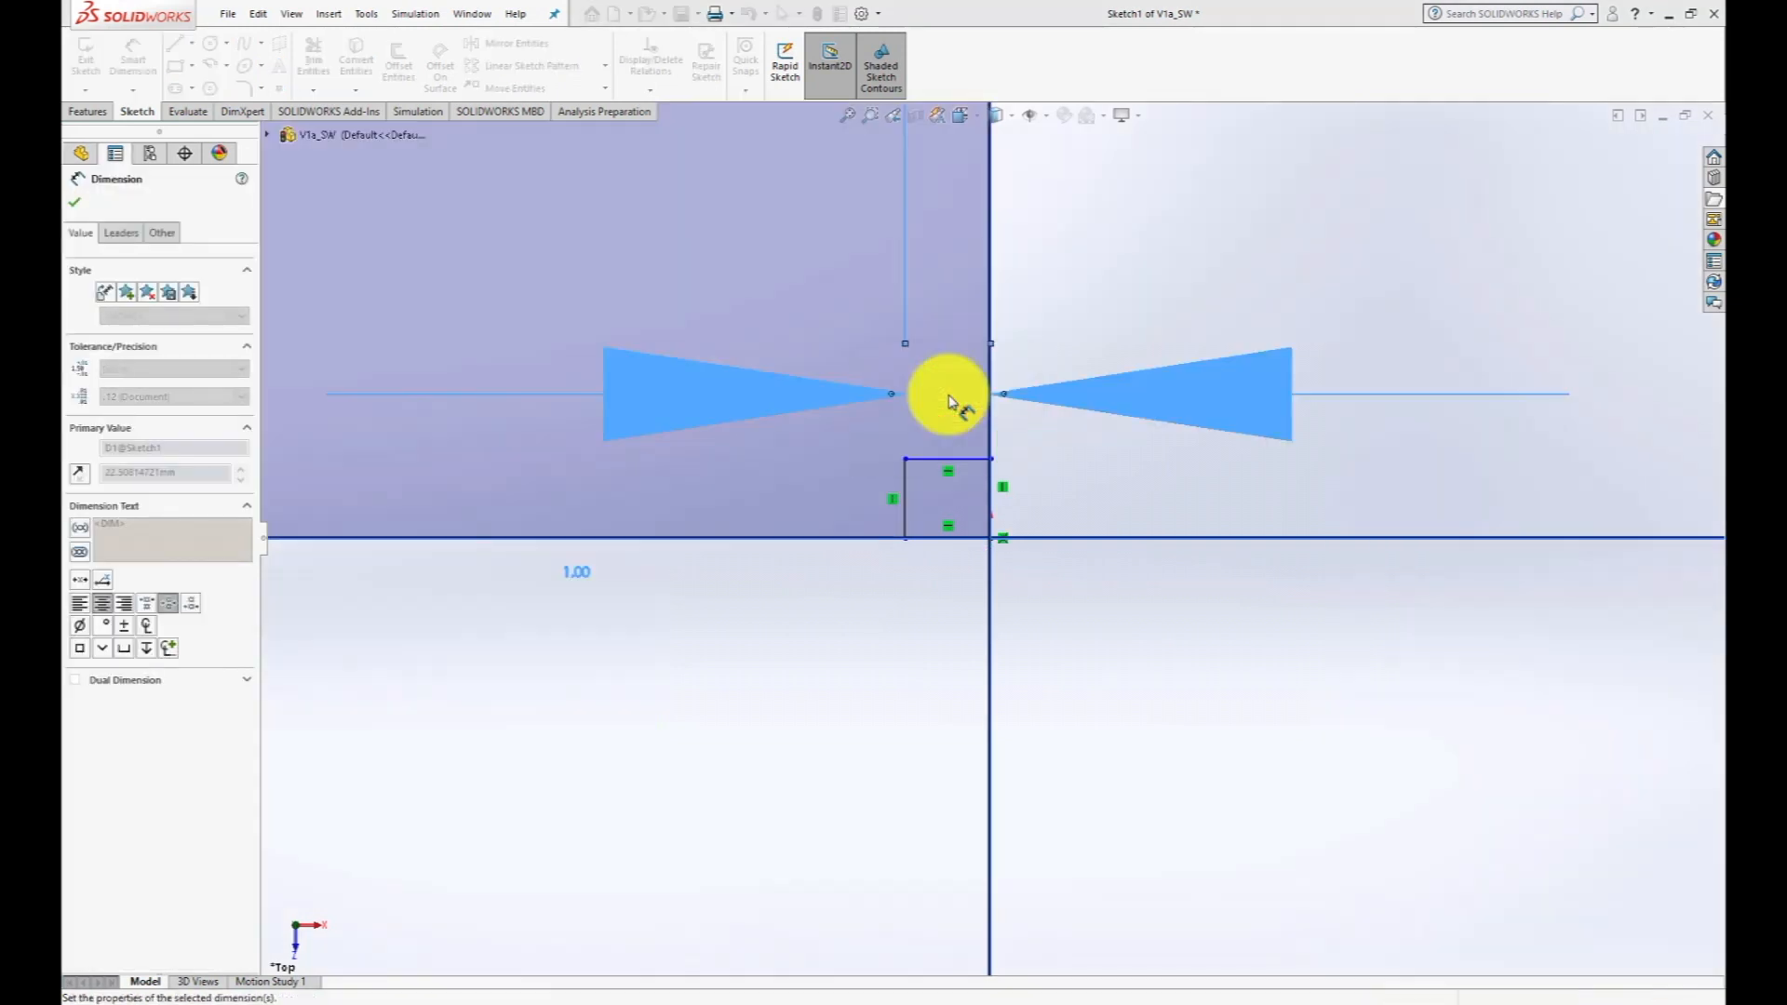
- Dimension the rectangle's left edge to a height of 1 mm and exit the sketch
left_click(905, 488)
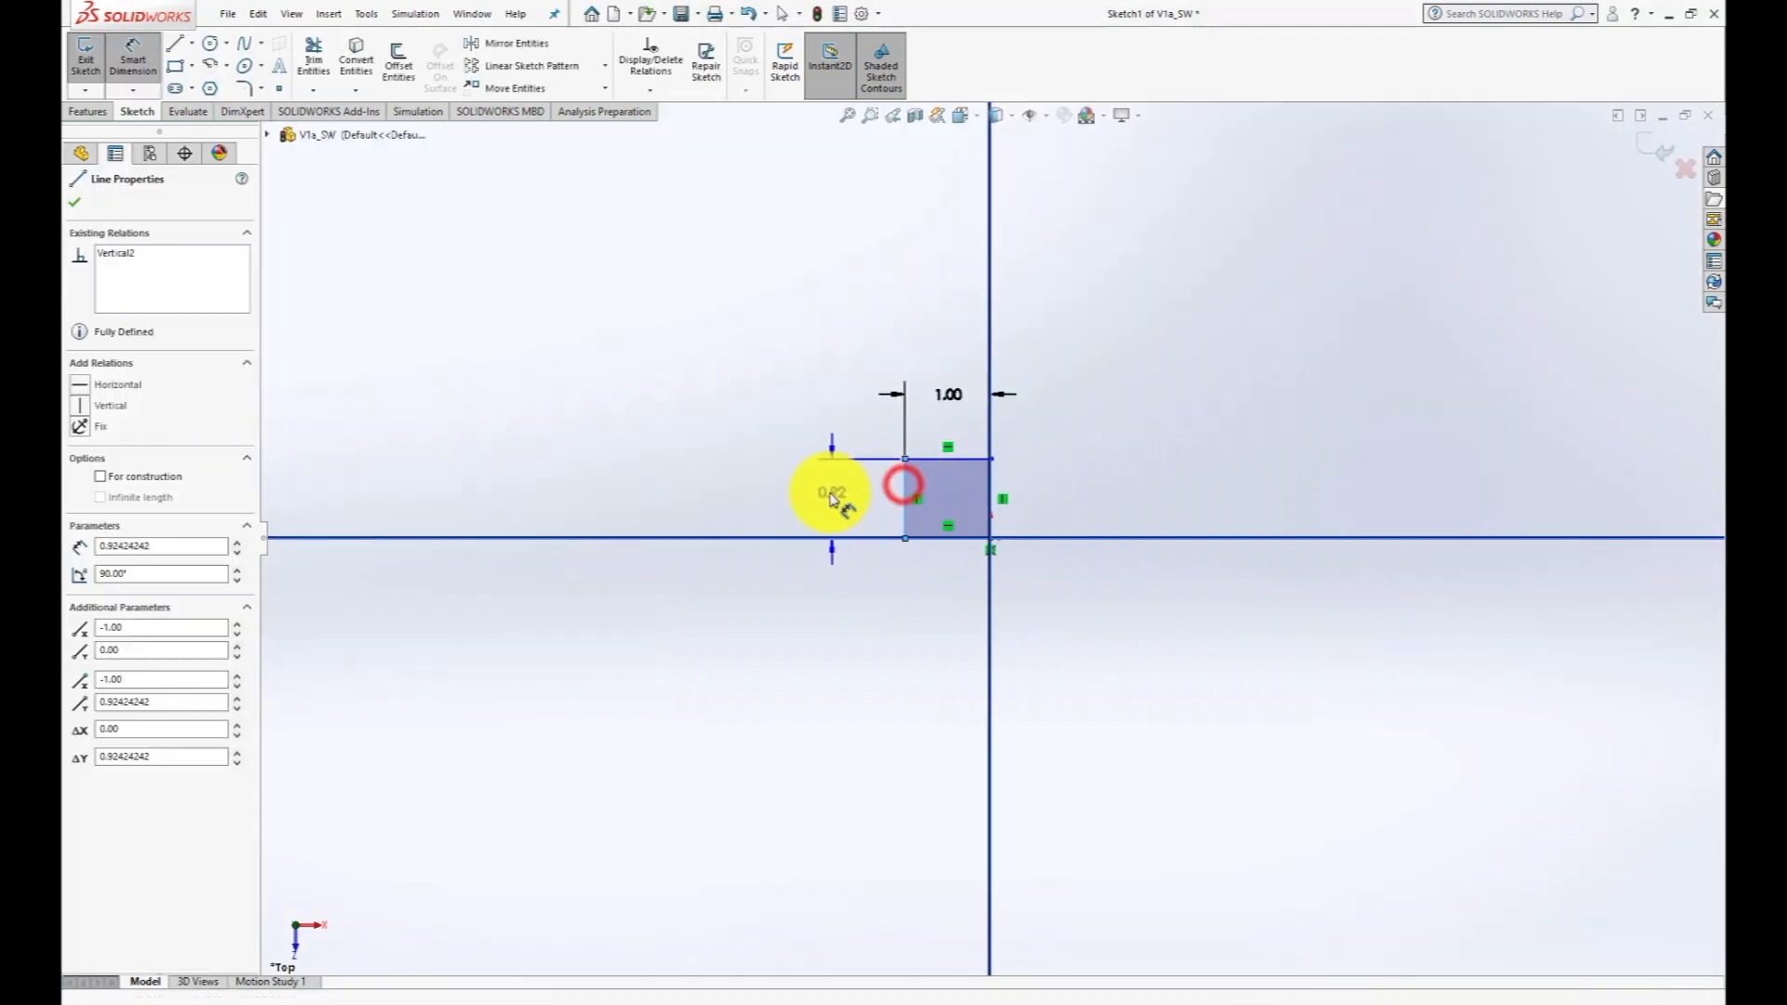
left_click(823, 490)
type("1")
key("Return")
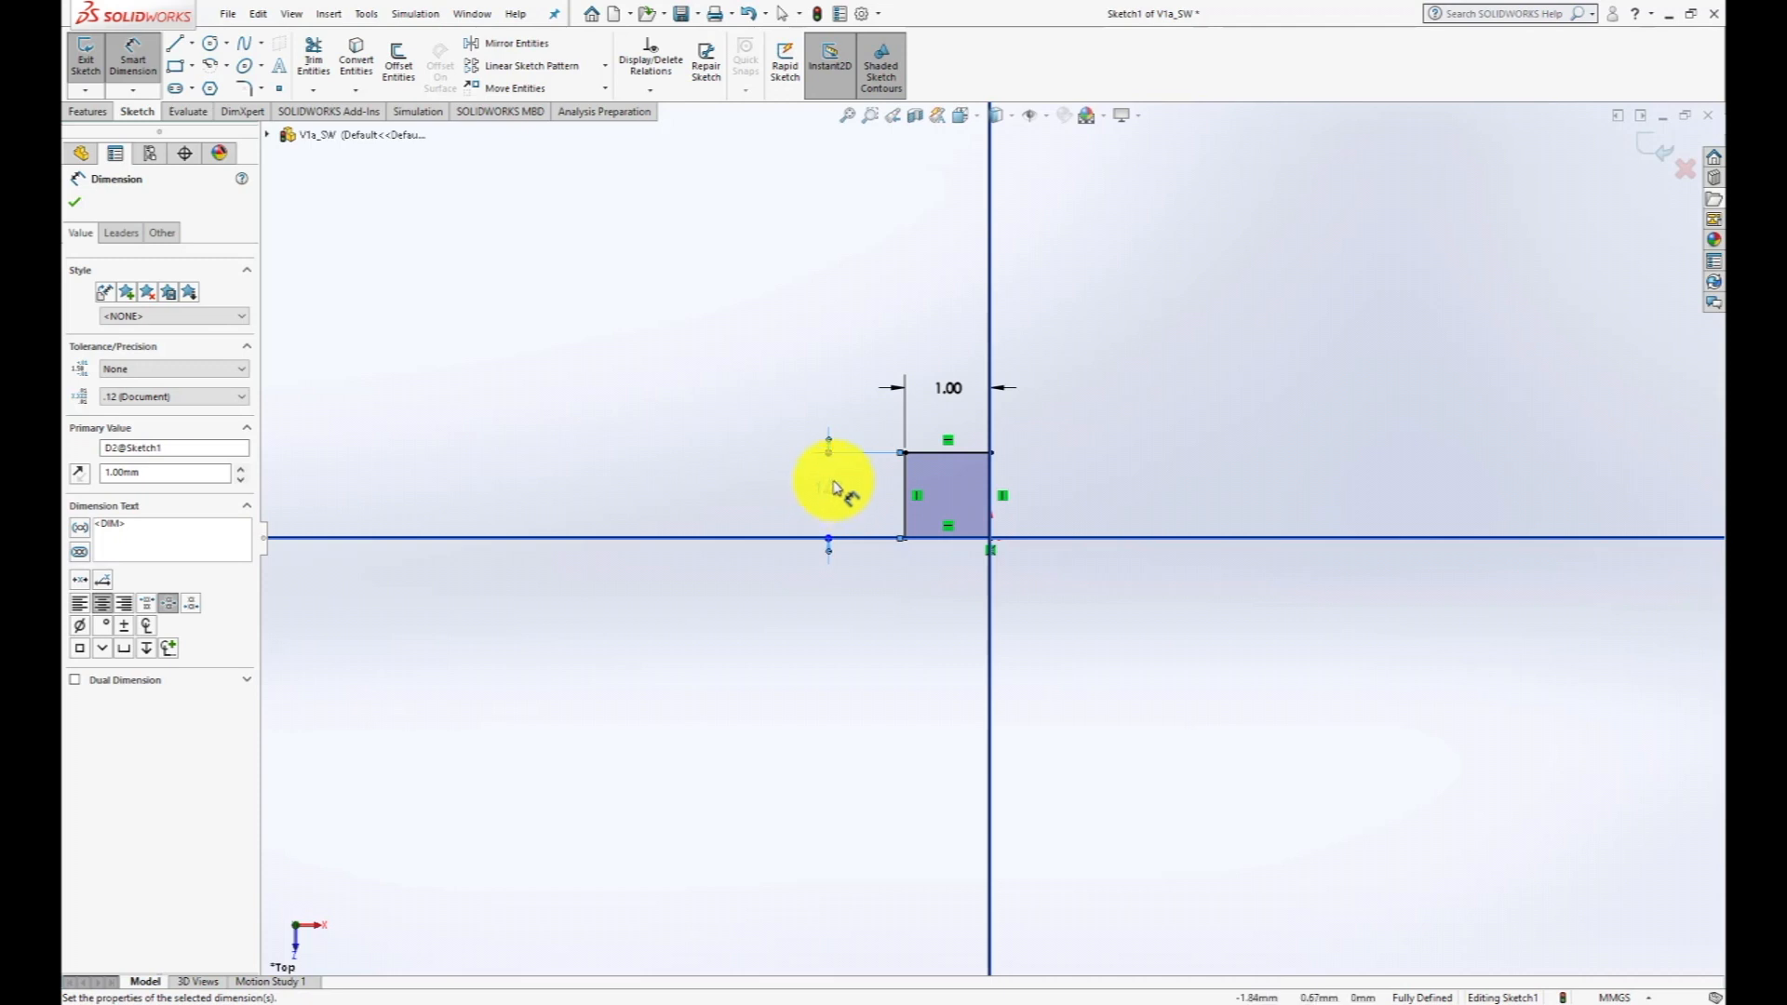
left_click(76, 203)
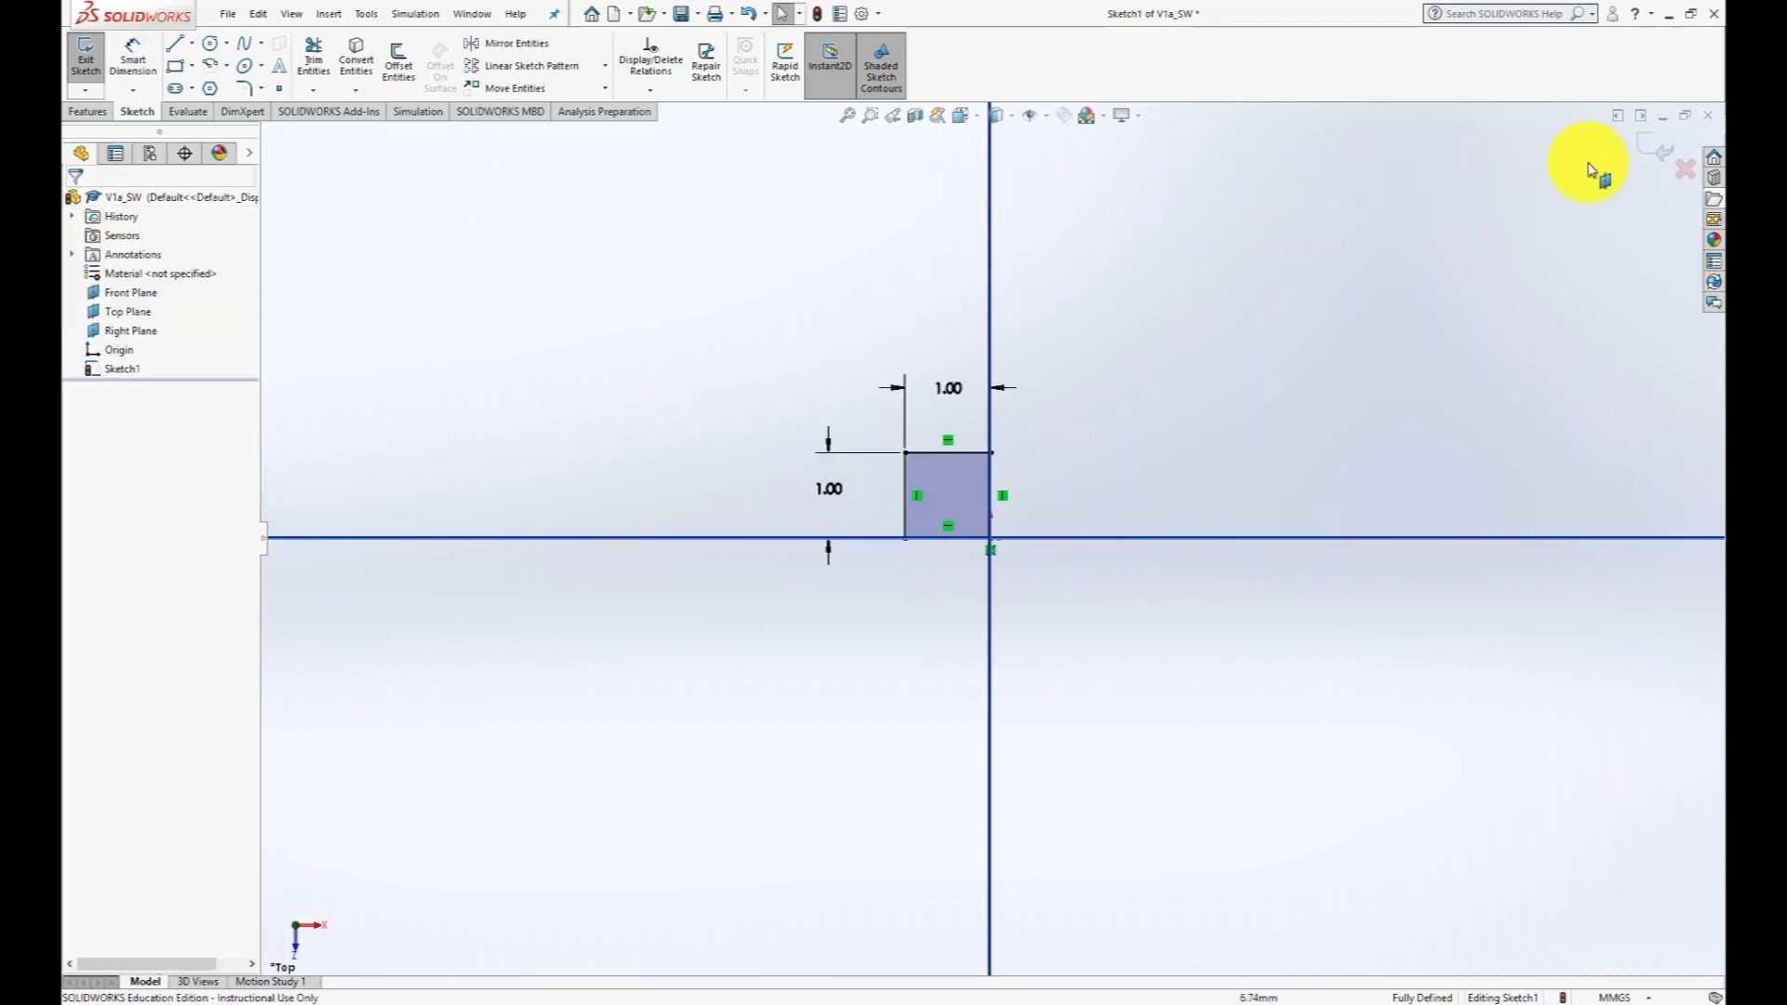
left_click(1654, 156)
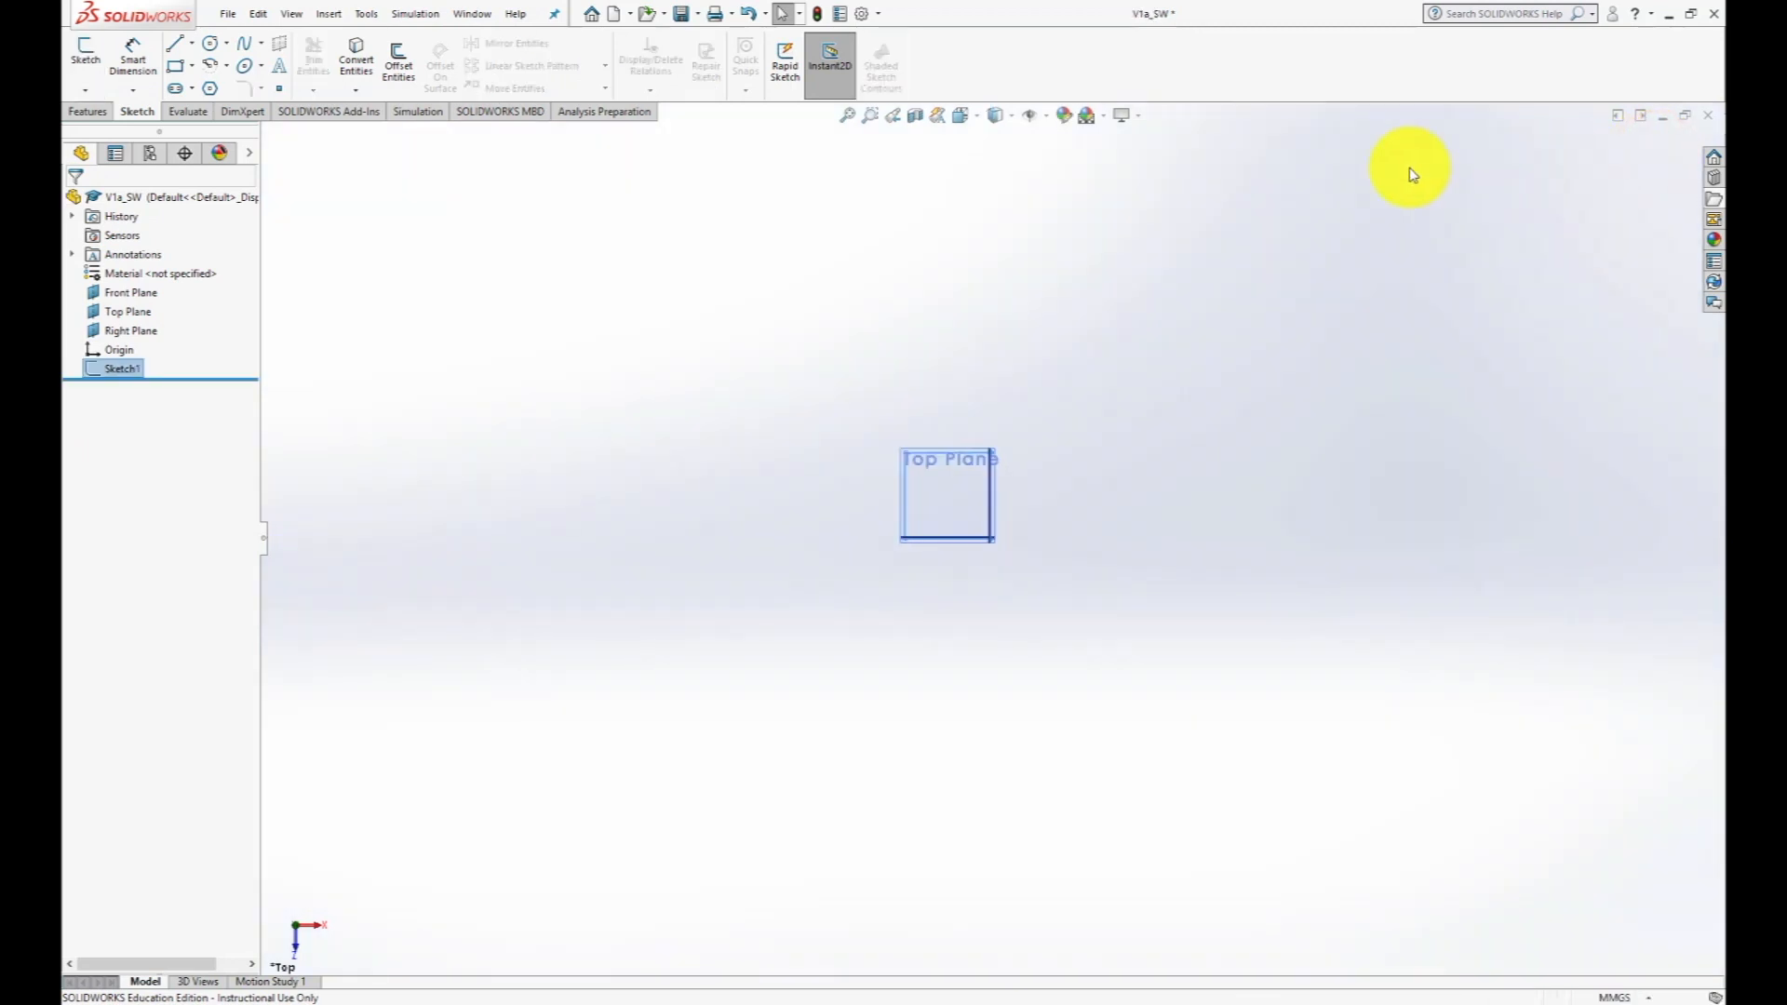
- Extrude the square sketch as a blind boss with a depth of 1 mm
middle_click_drag(1029, 427, 983, 346)
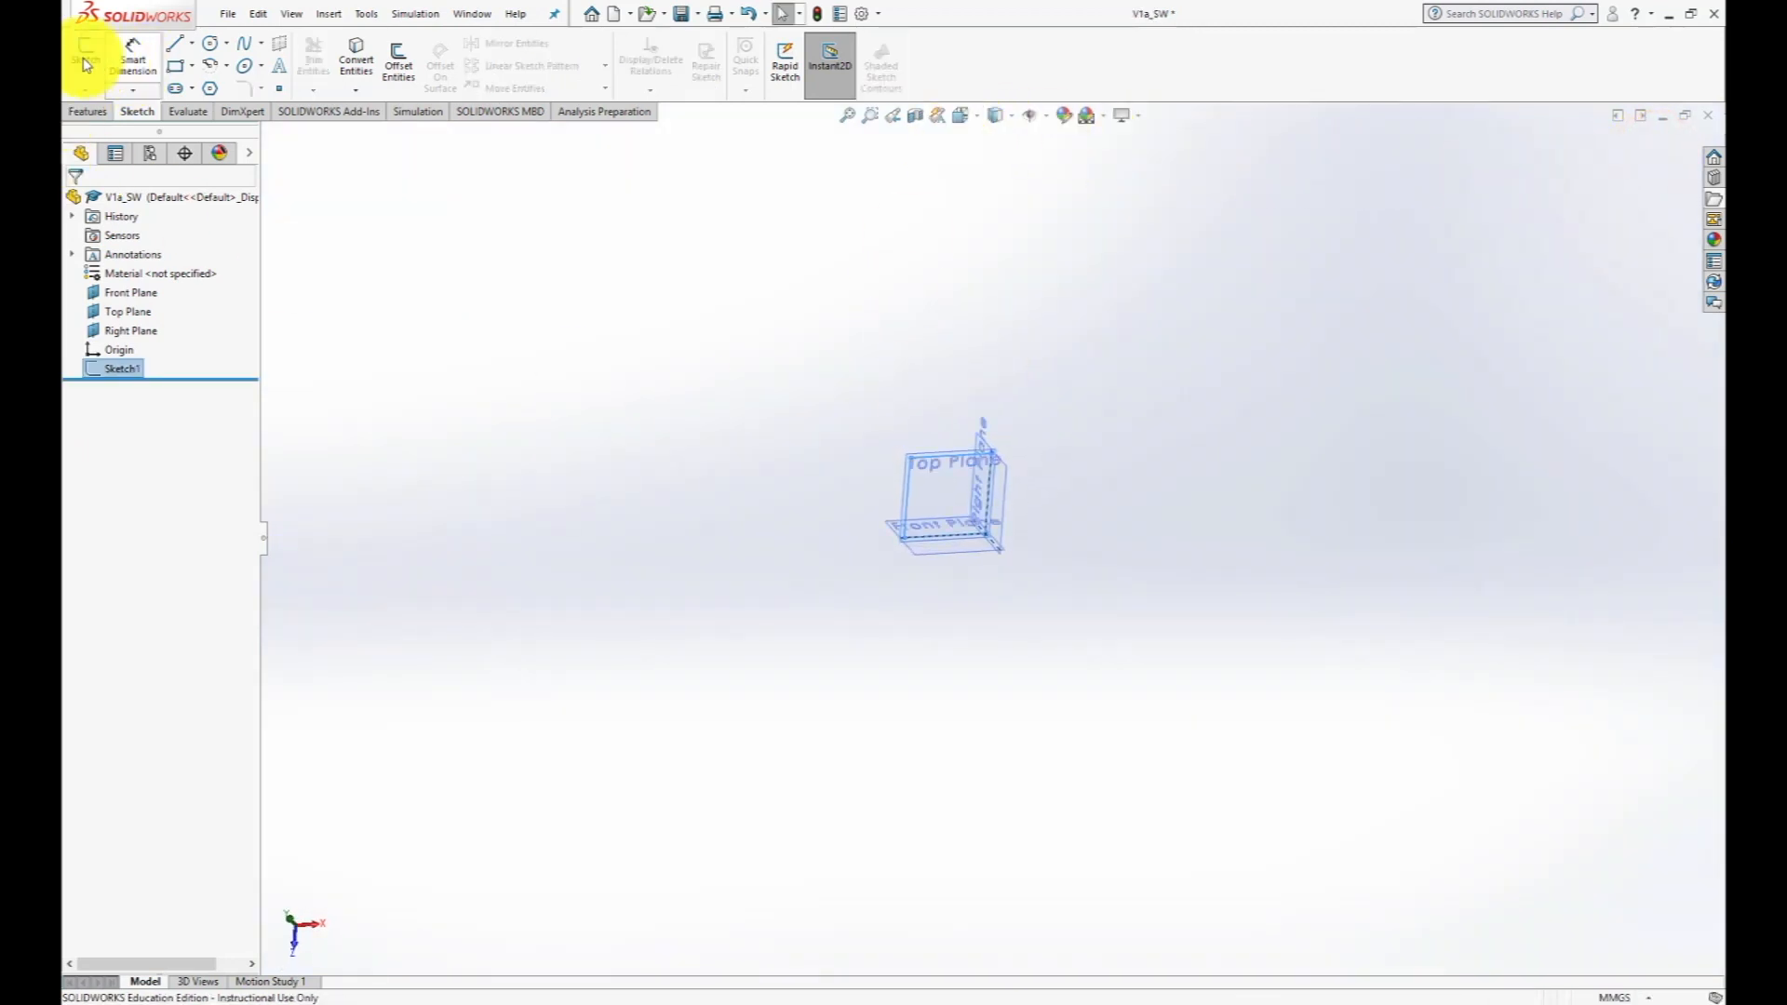
left_click(85, 111)
left_click(91, 52)
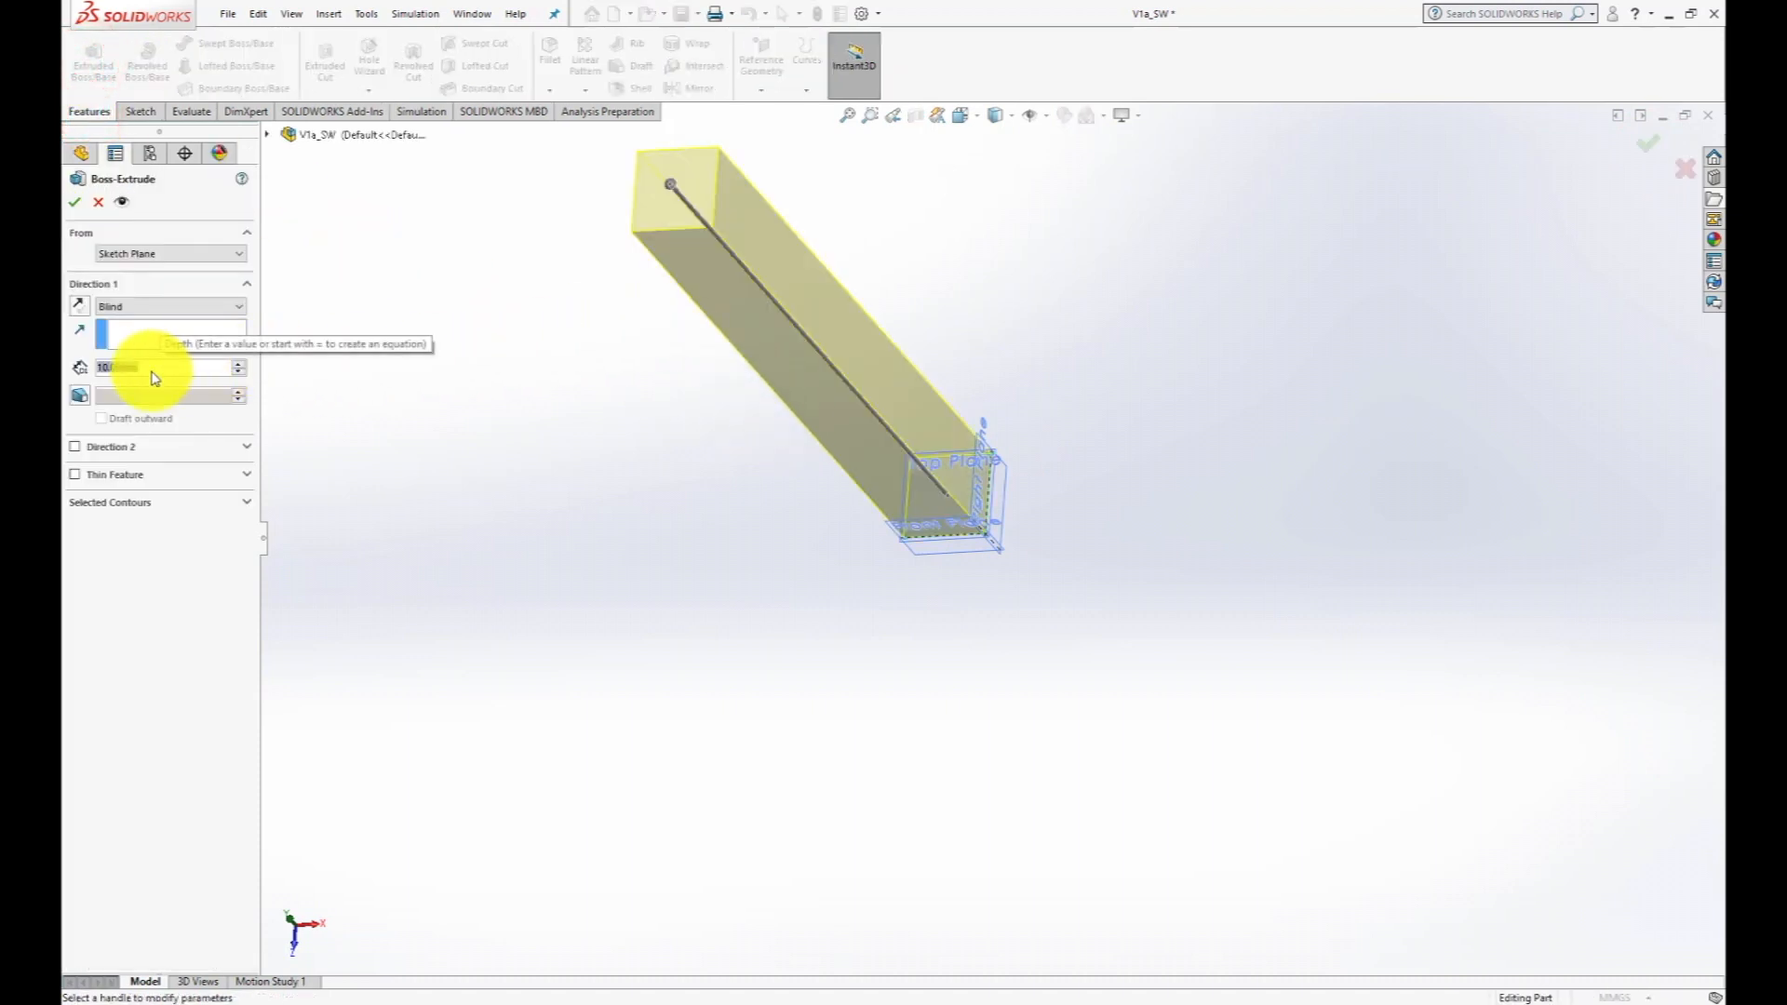
key("BackSpace")
key("BackSpace")
key("BackSpace")
key("BackSpace")
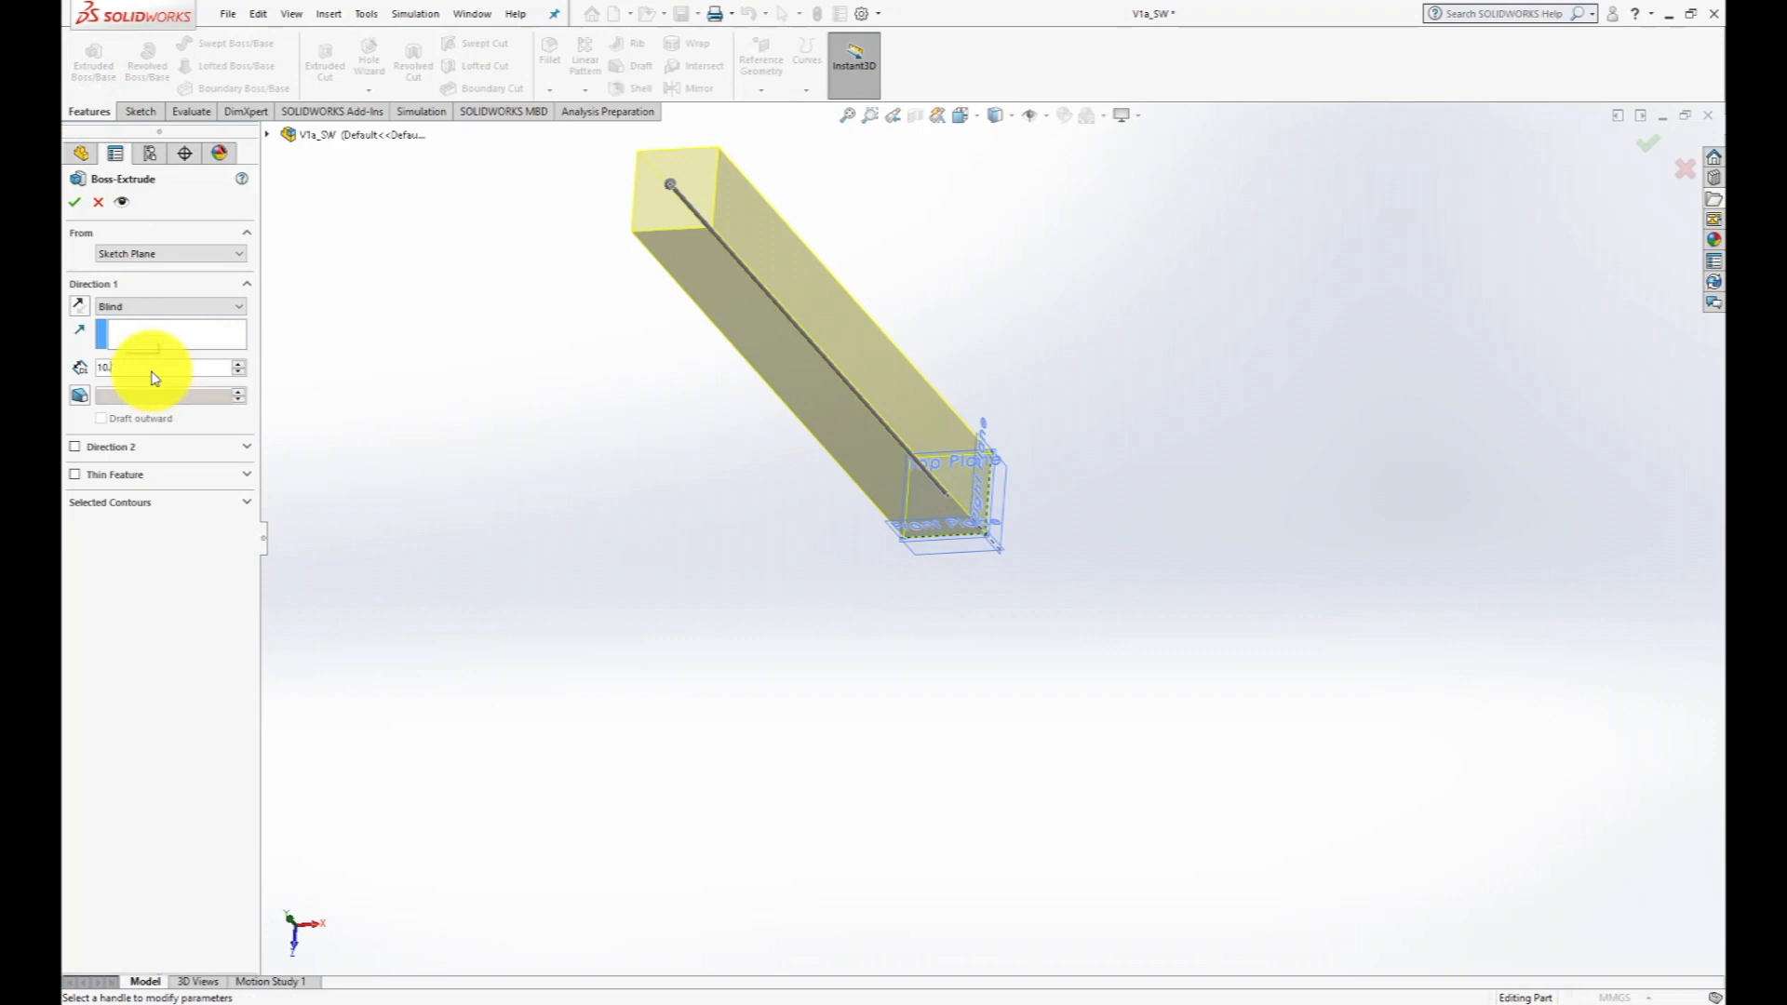
key("BackSpace")
key("Return")
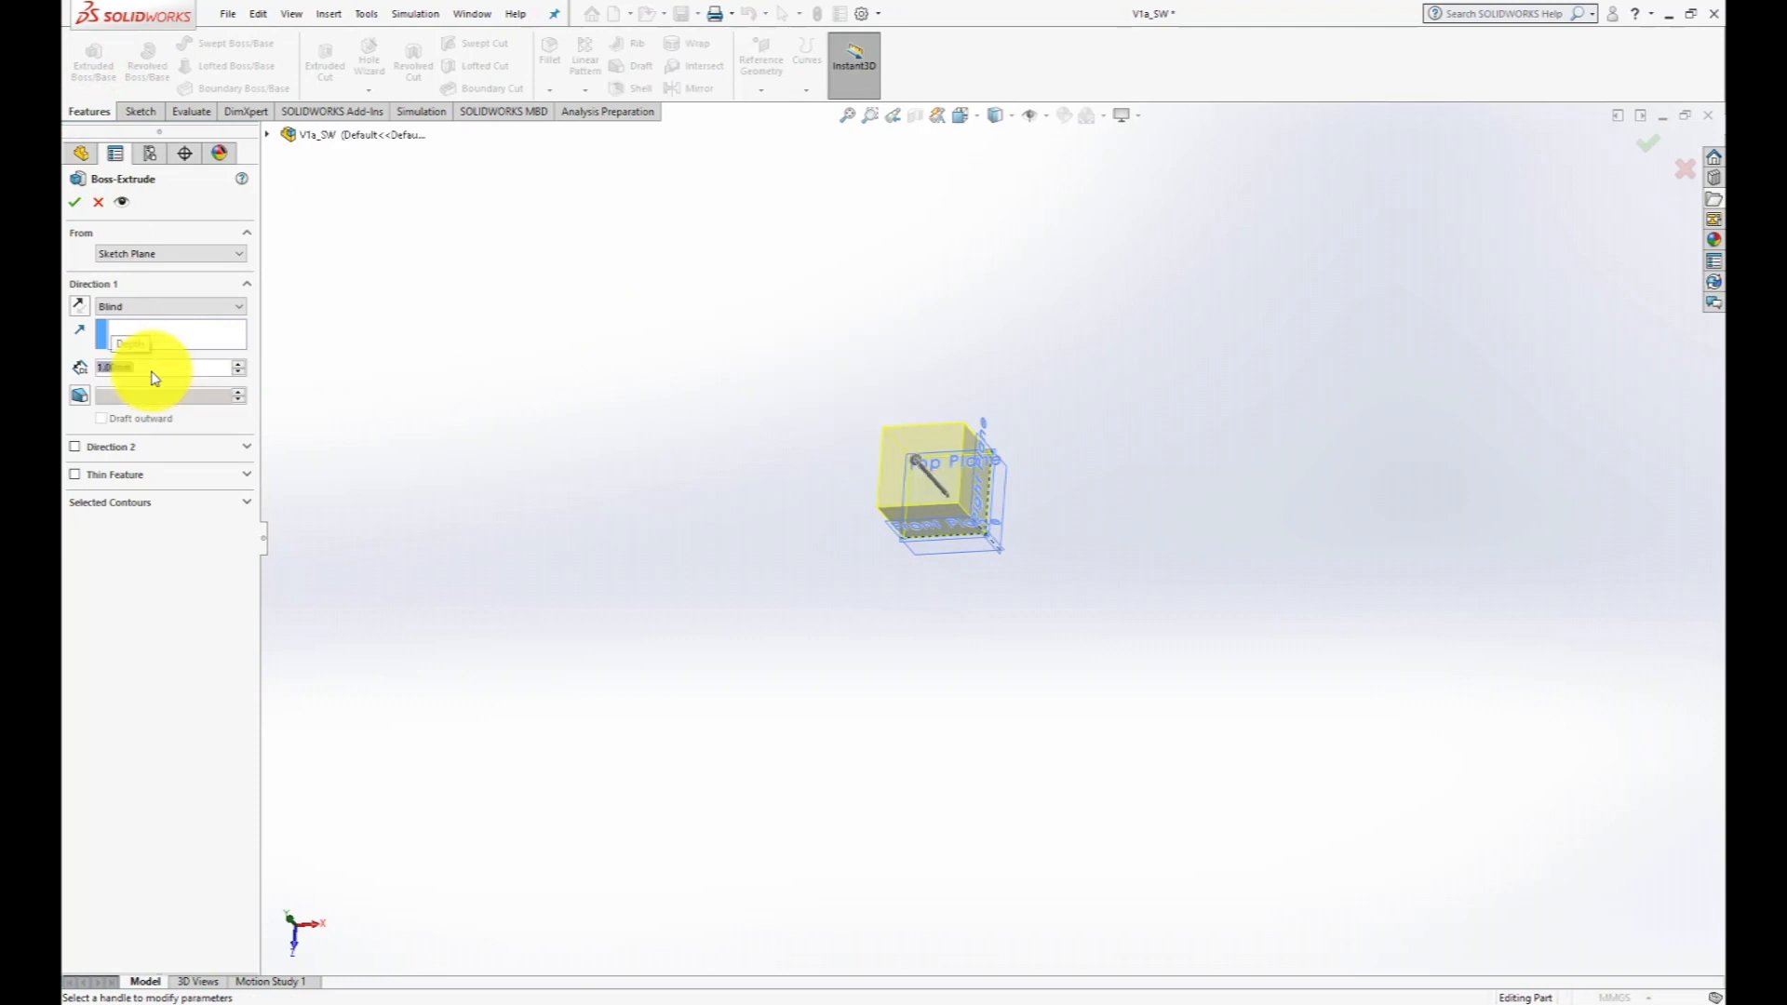
left_click(75, 202)
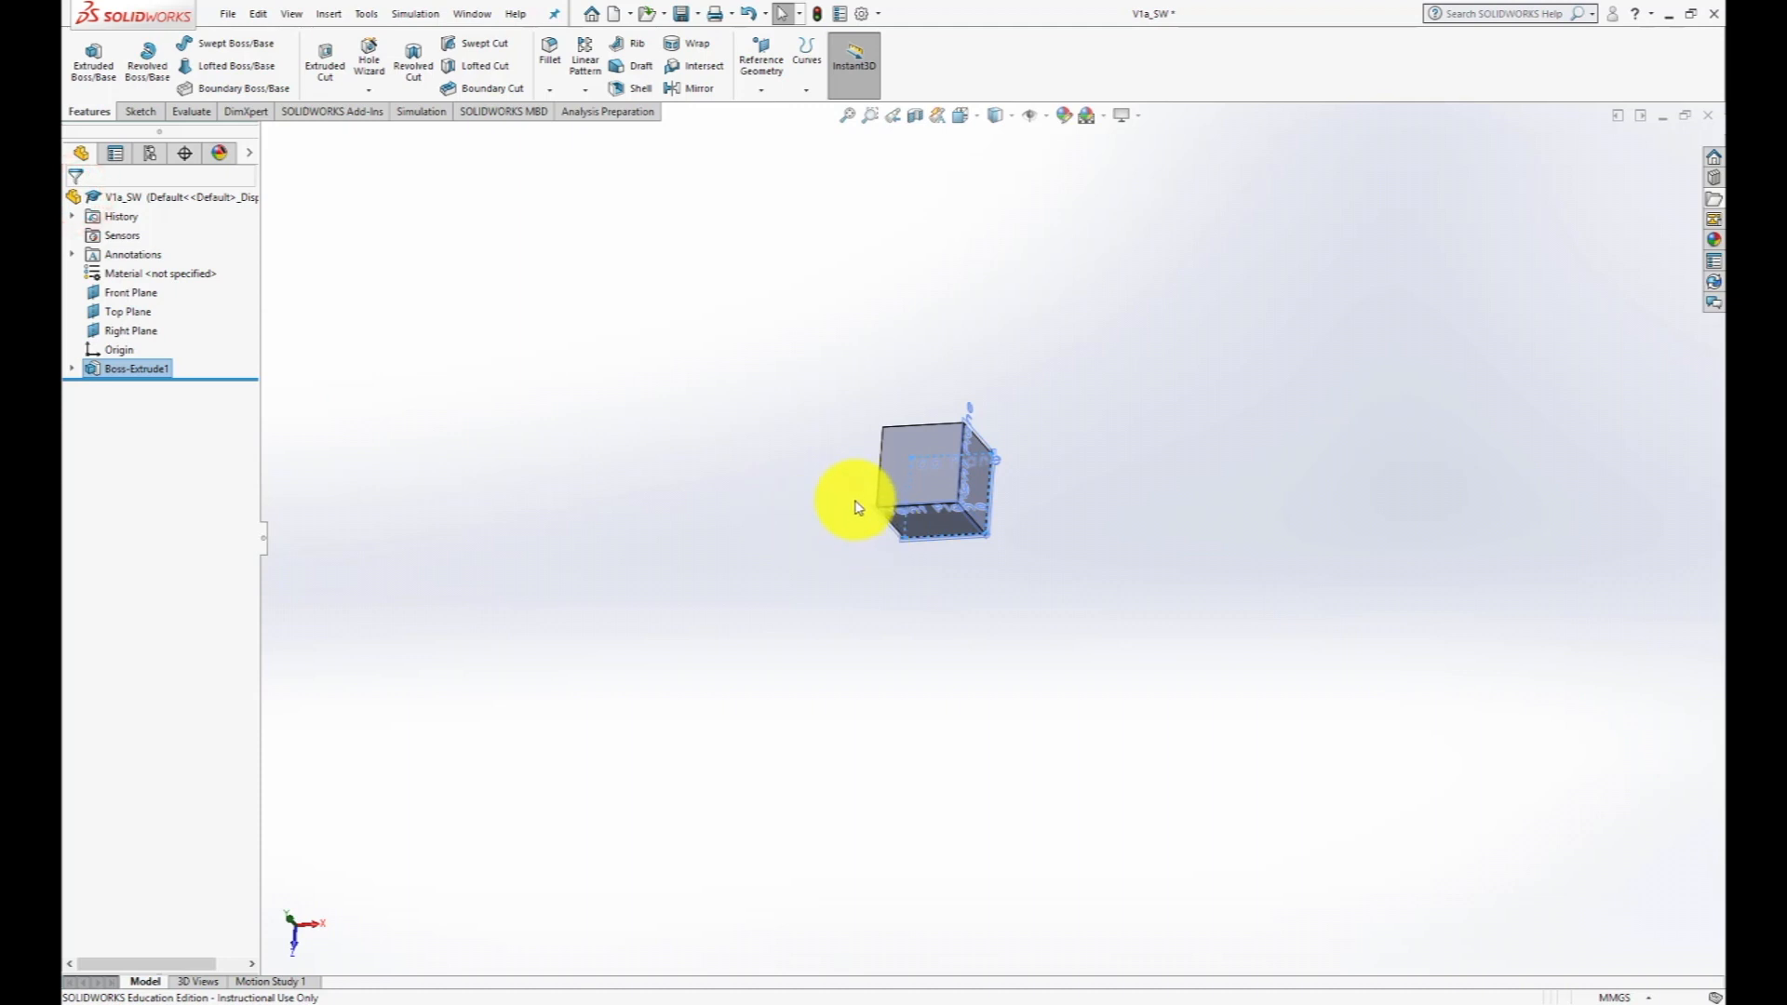
- Start a new sketch on the Top Plane and orient the view normal to it
middle_click_drag(855, 517, 814, 537)
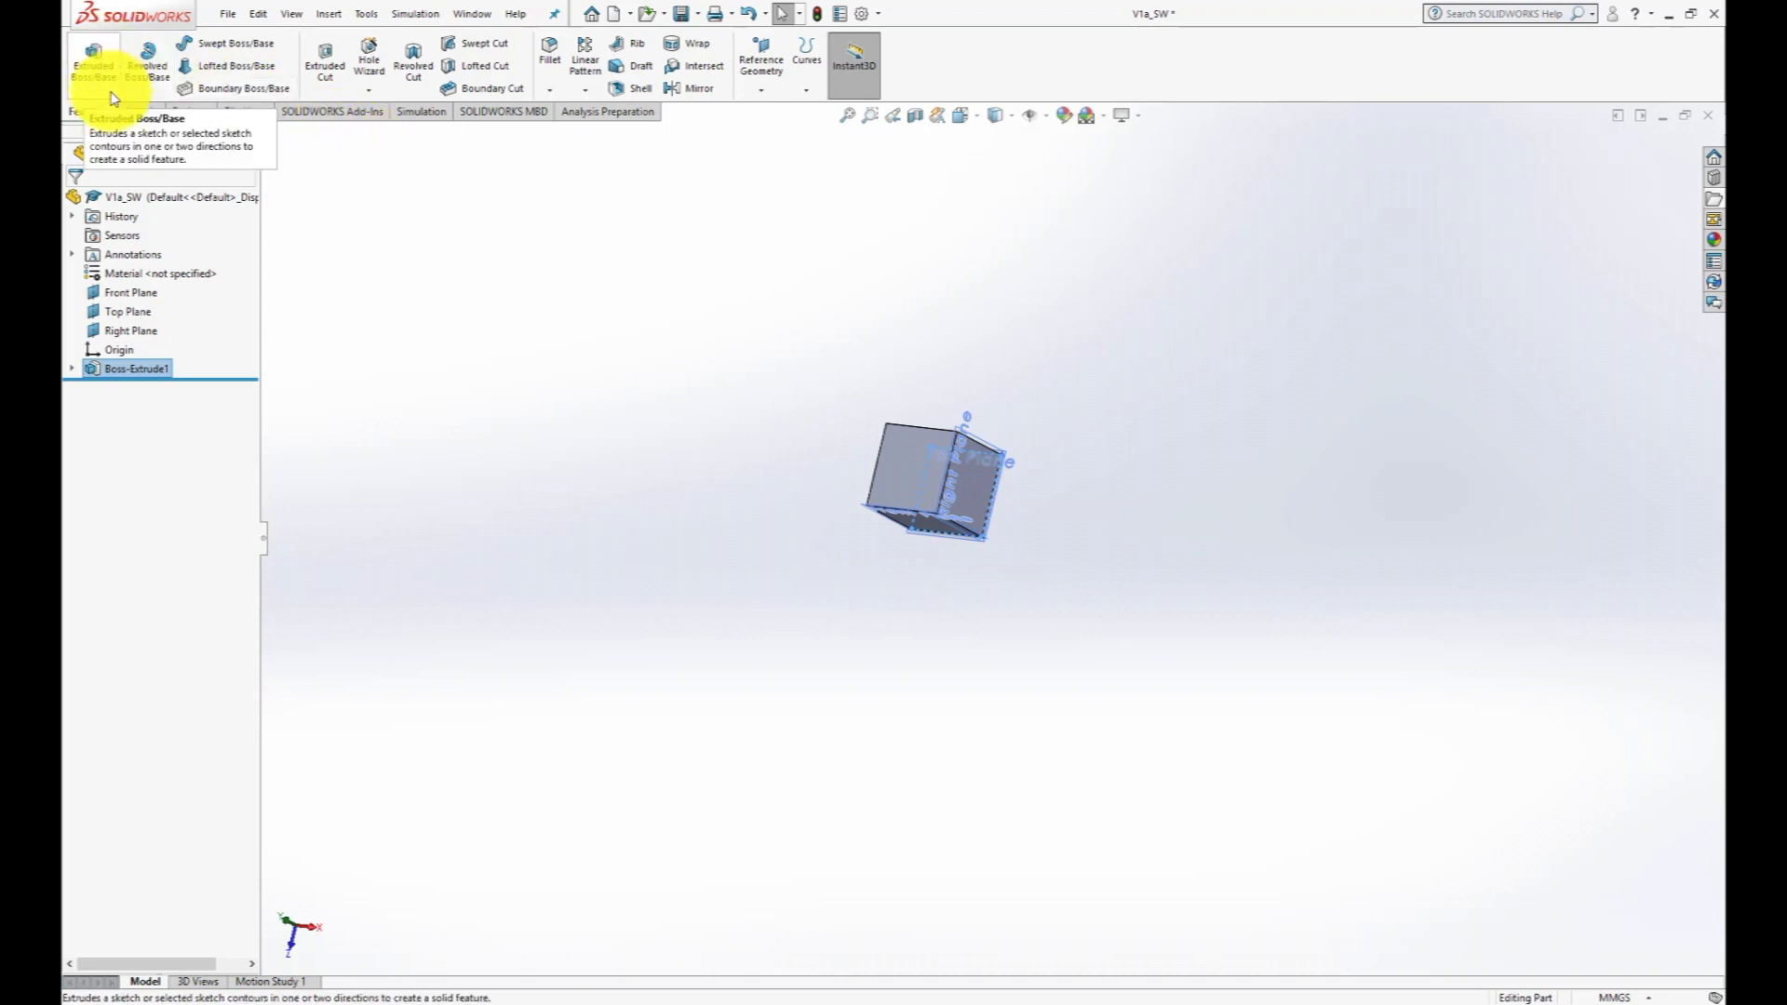
left_click(138, 111)
left_click(81, 52)
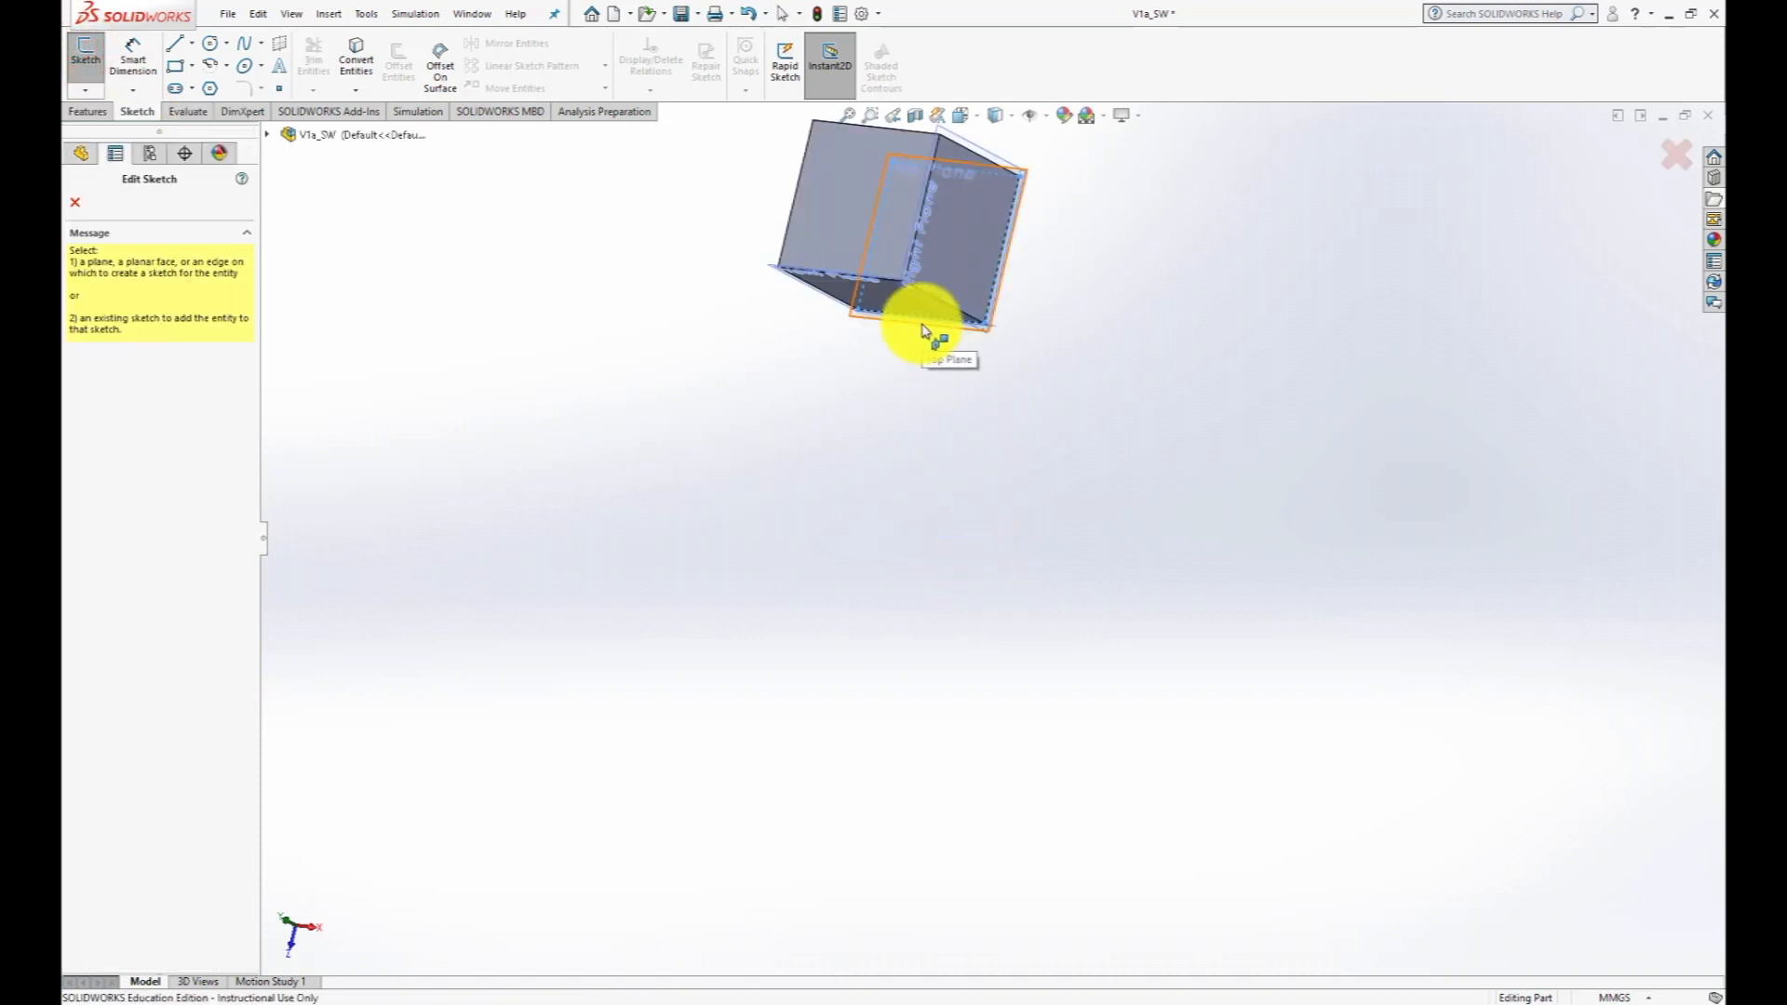
left_click(923, 330)
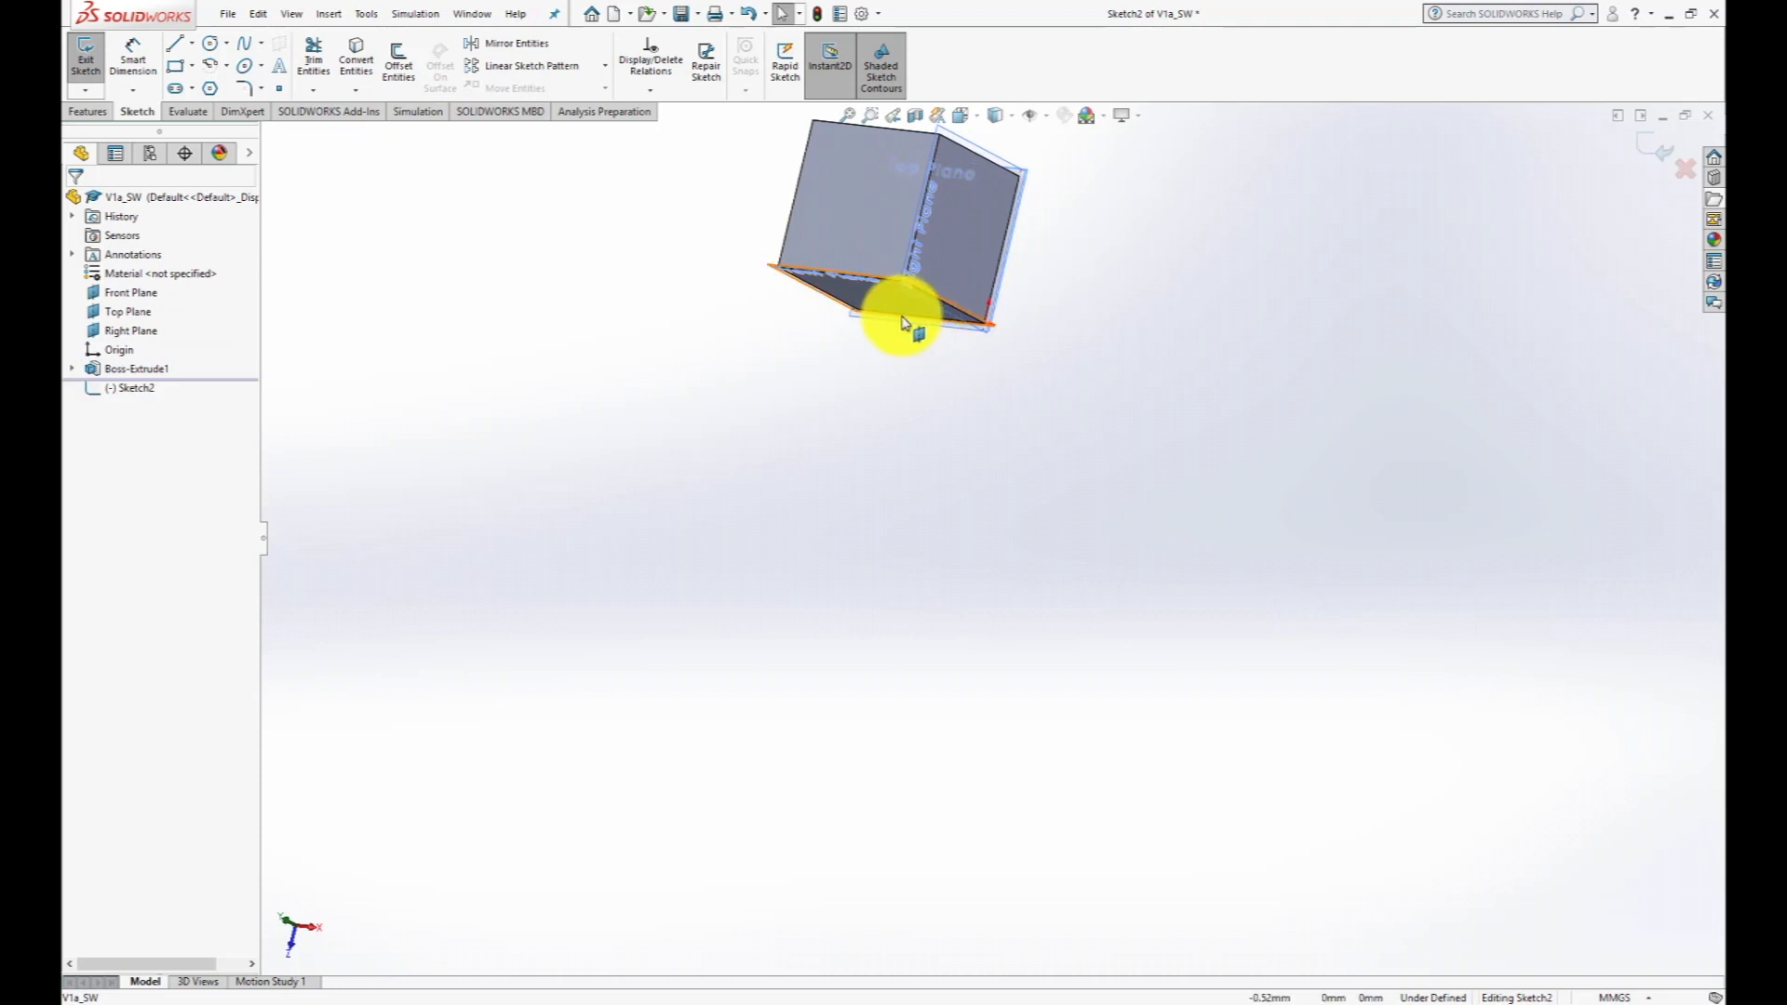
right_click(135, 395)
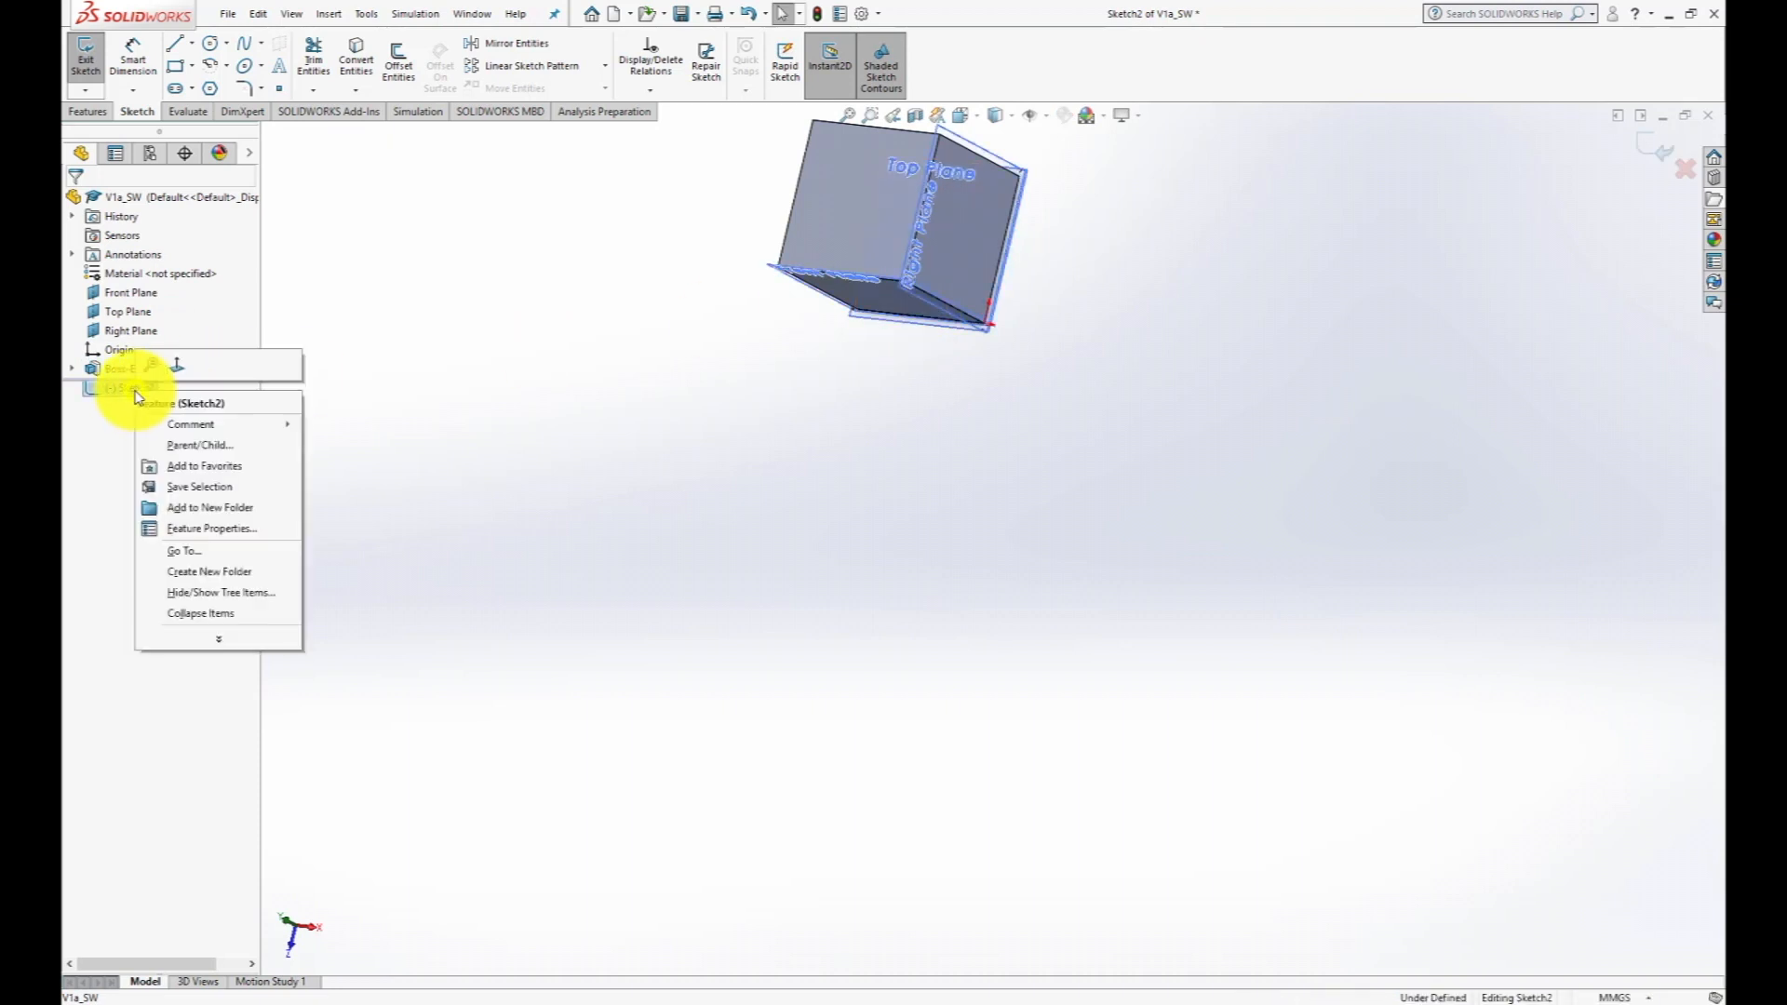
left_click(178, 365)
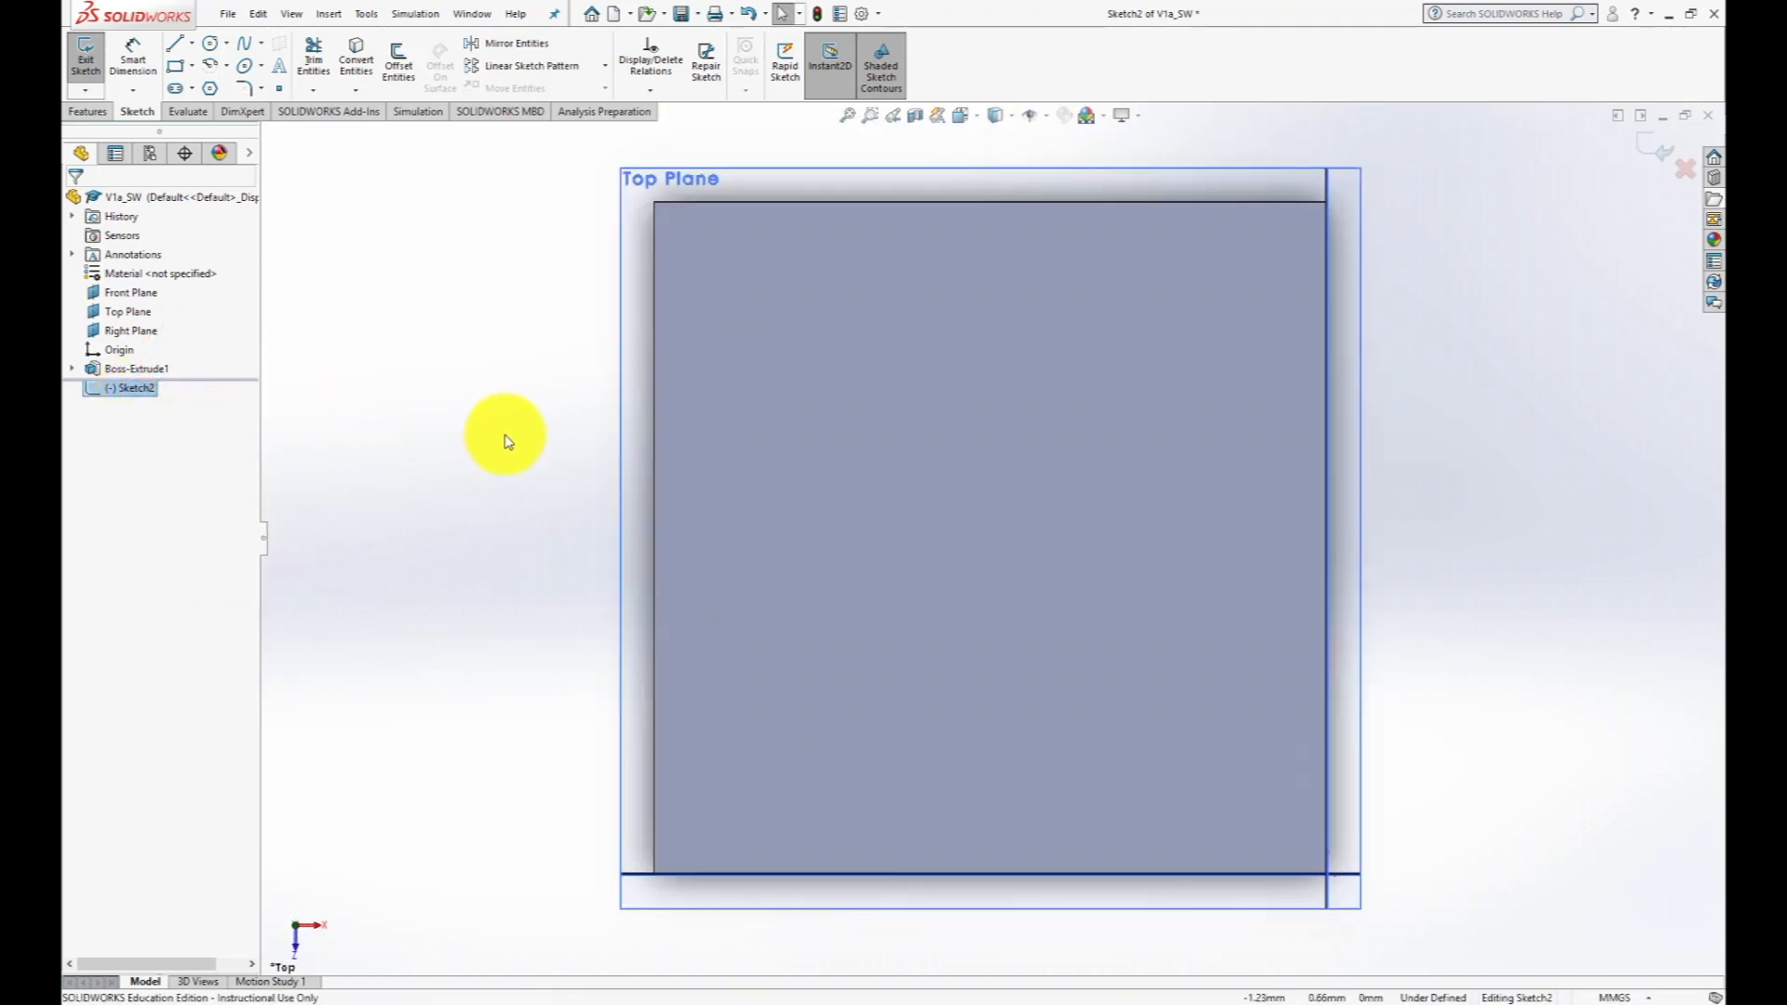
- Sketch a corner rectangle about 1 mm wide and 0.75 mm high, extending upward from the cube's upper edge
scroll(821, 503, "down", 3)
scroll(820, 503, "up", 4)
scroll(821, 507, "up", 3)
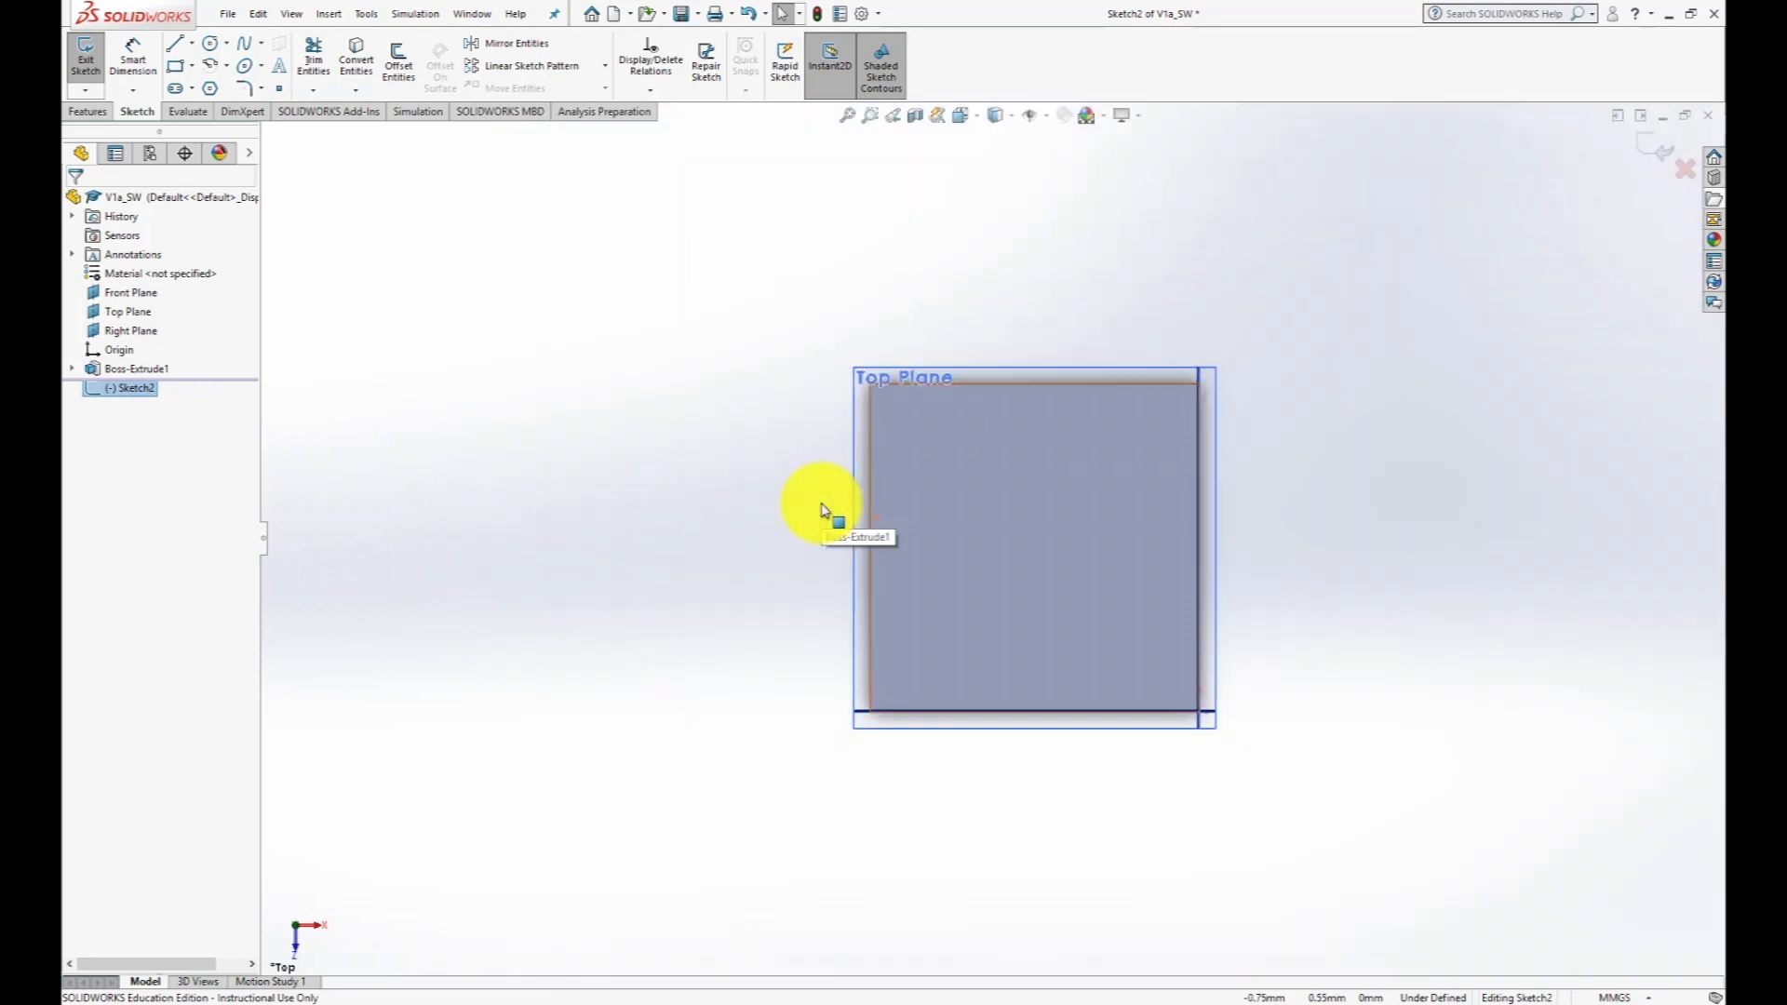
left_click(175, 69)
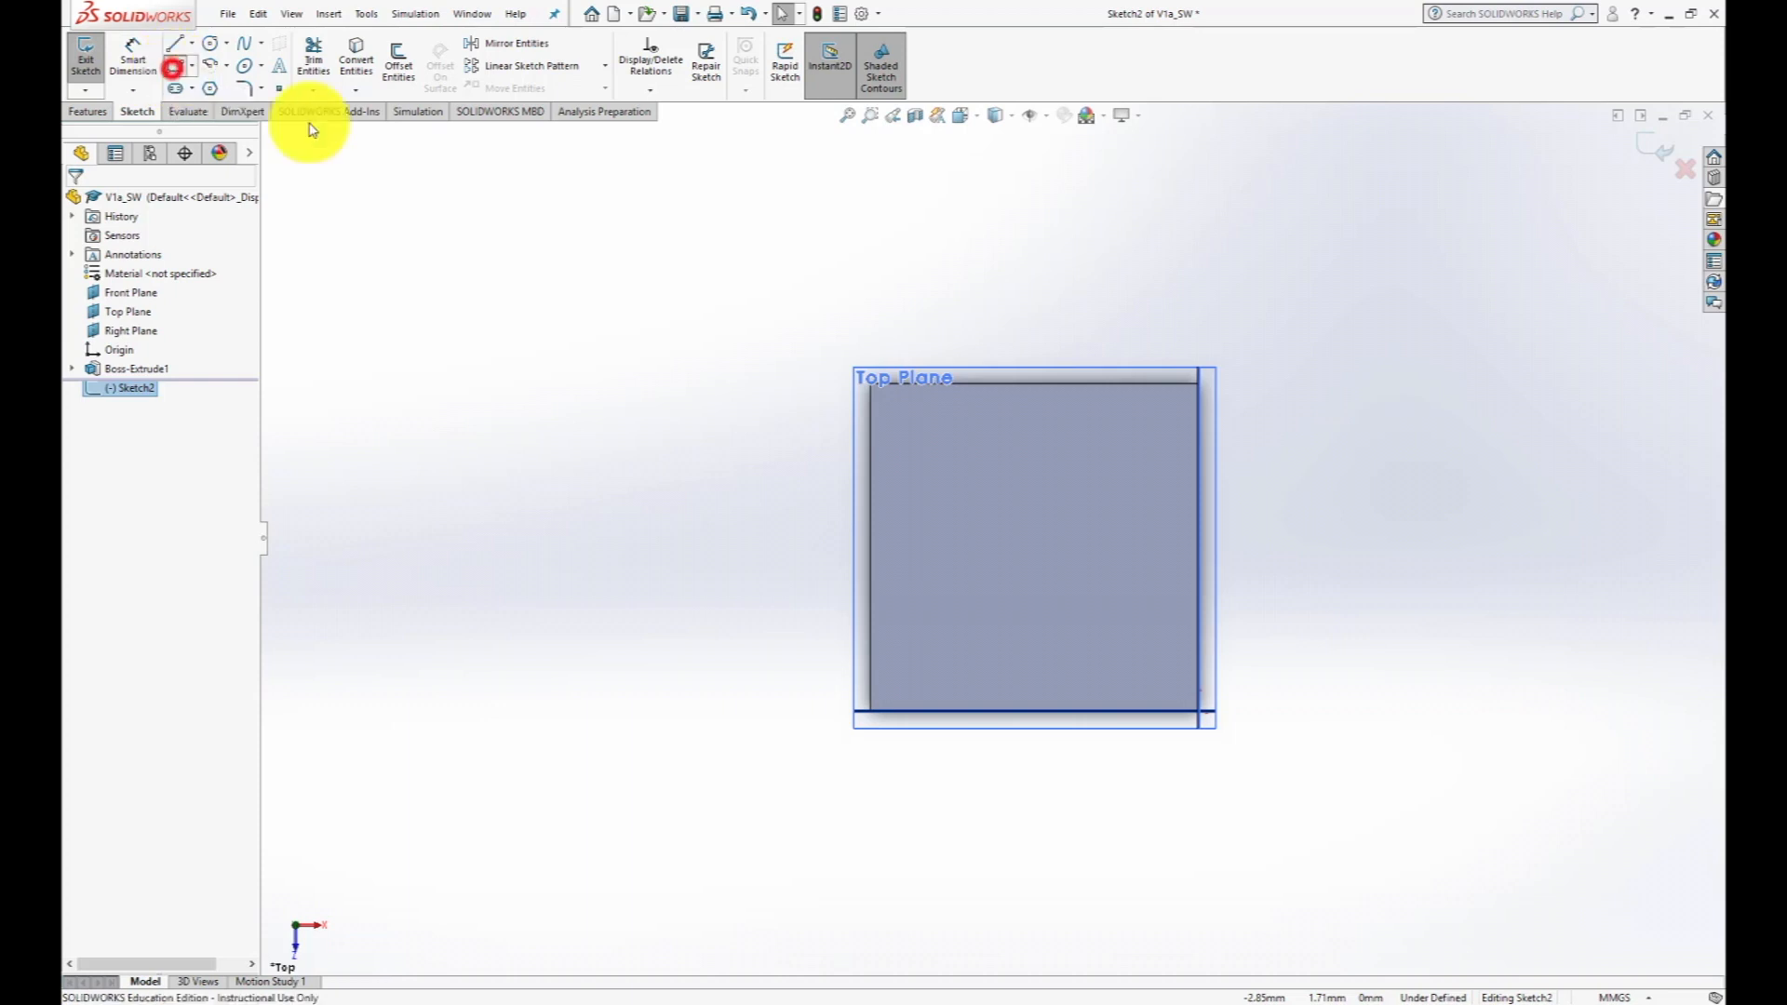
left_click(1200, 382)
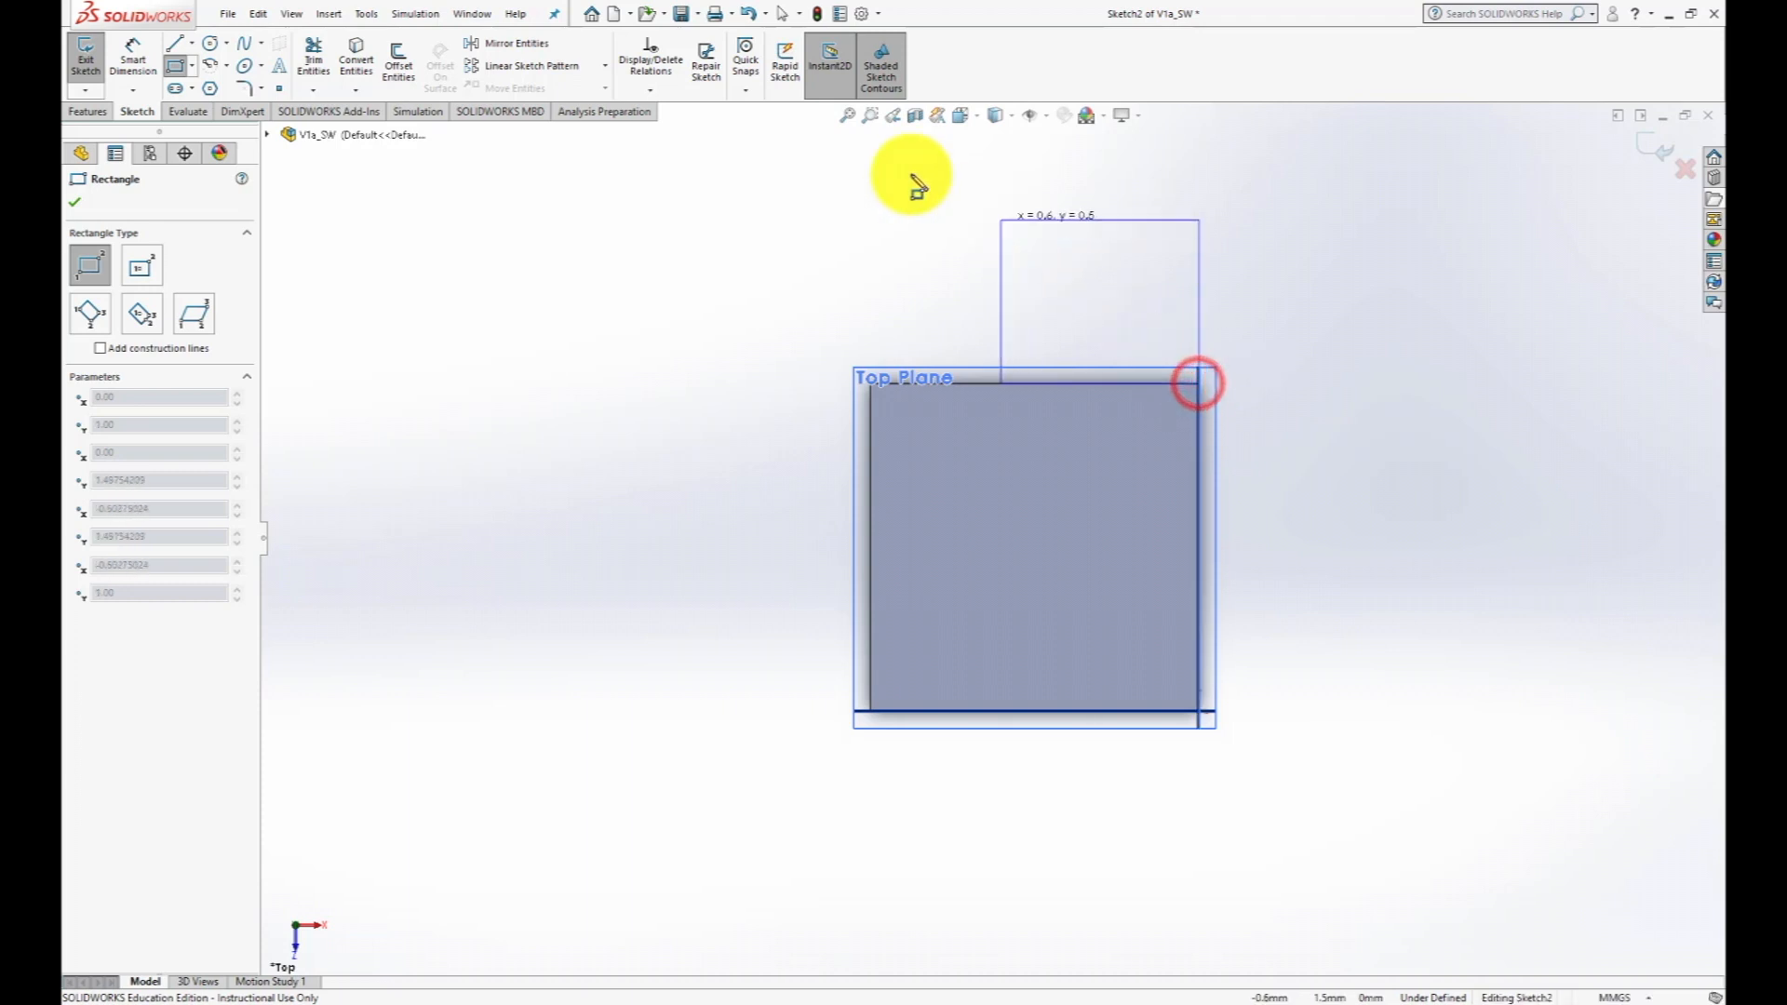
left_click(870, 138)
- Dimension the upper edge of the new rectangle to a width of 1 mm
scroll(1319, 383, "down", 2)
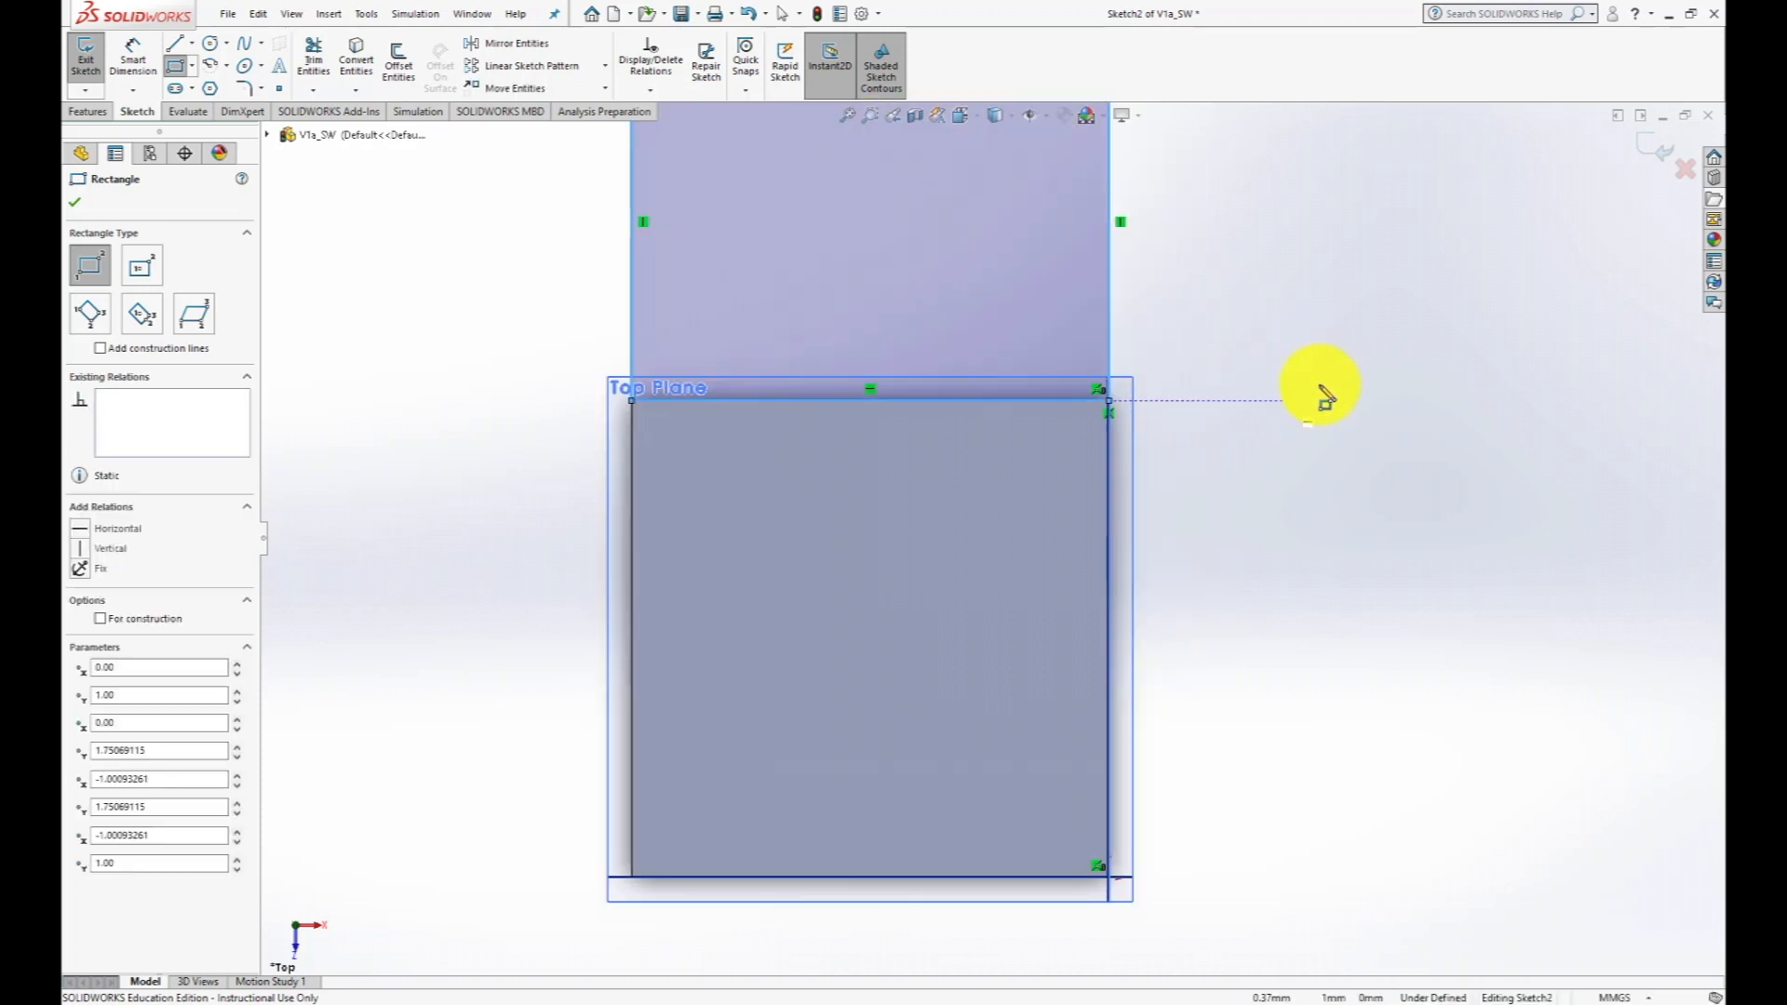
scroll(1319, 383, "up", 4)
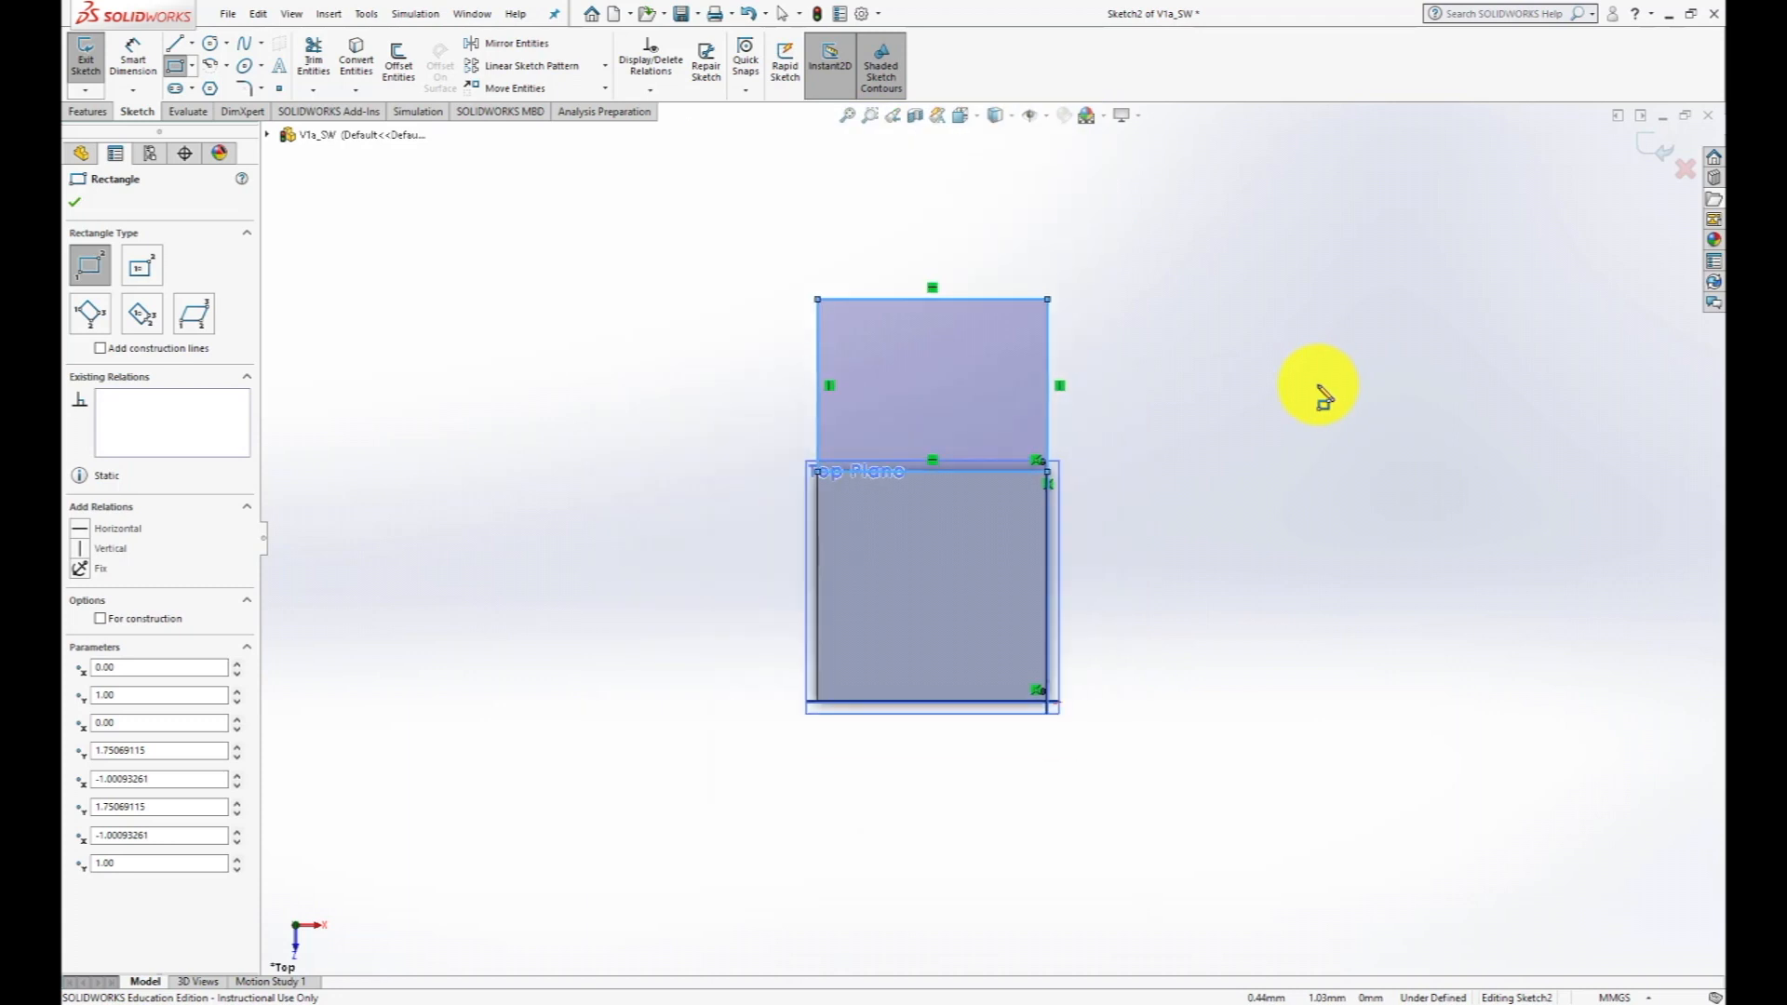
left_click(133, 58)
left_click(965, 299)
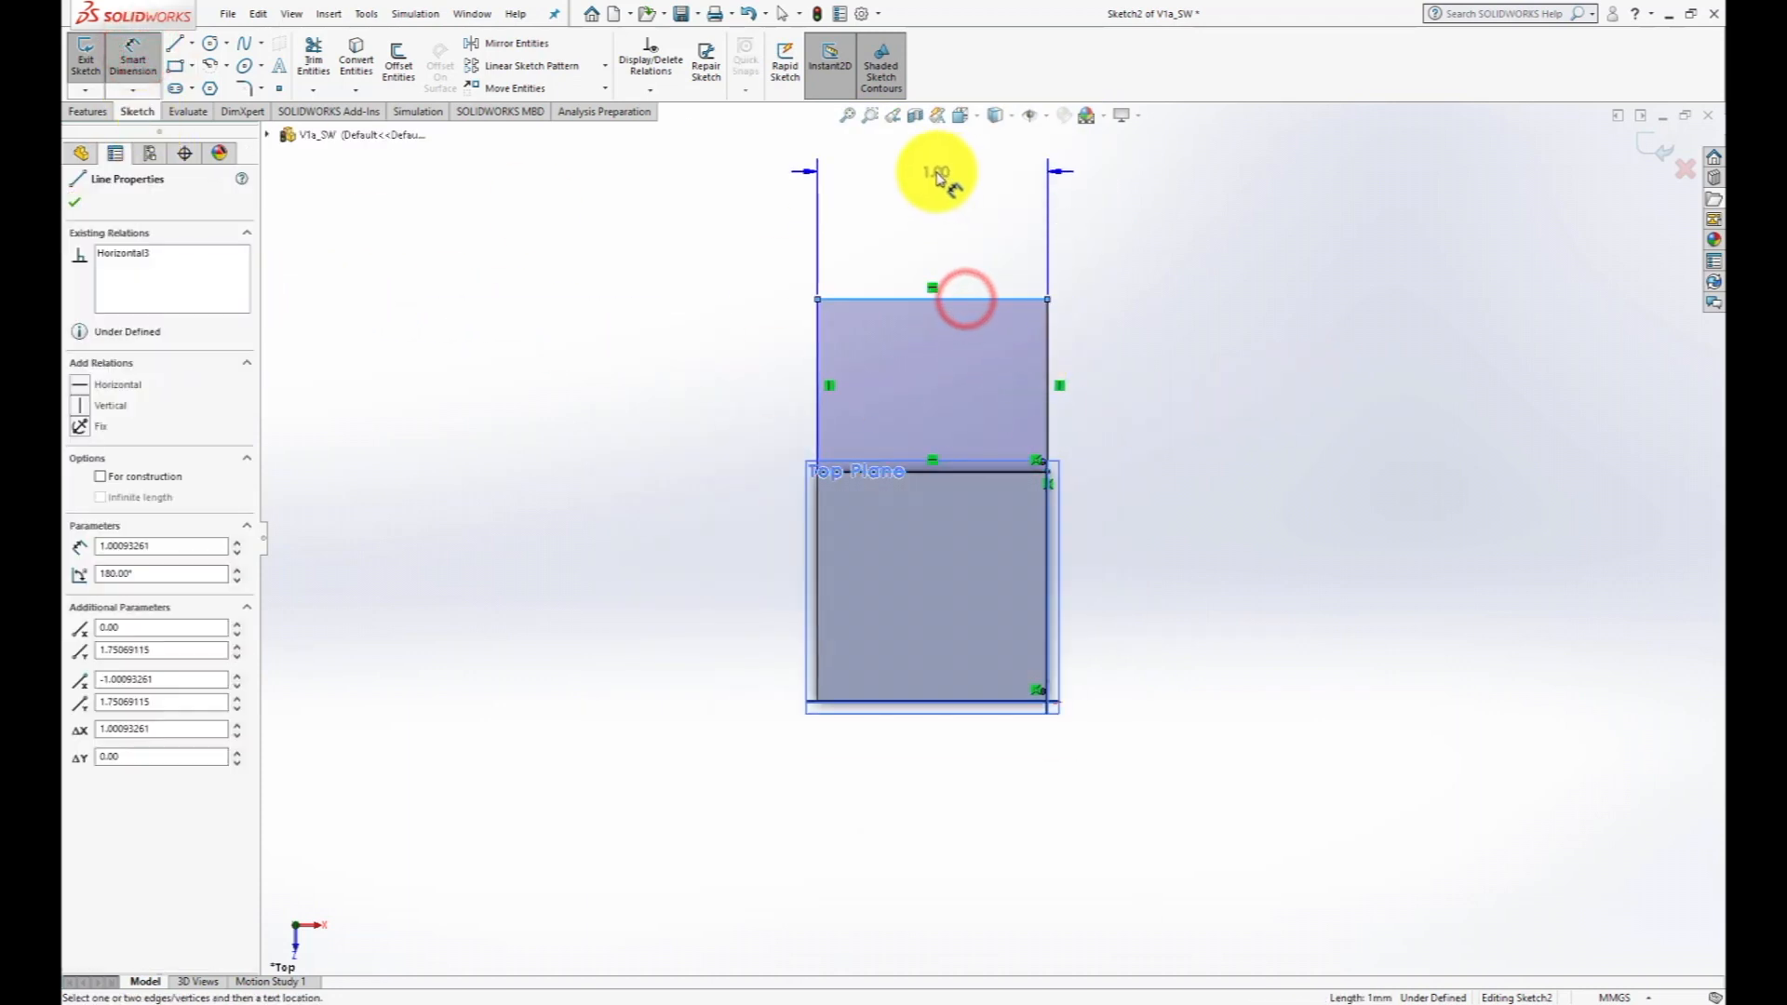
left_click(941, 175)
type("1")
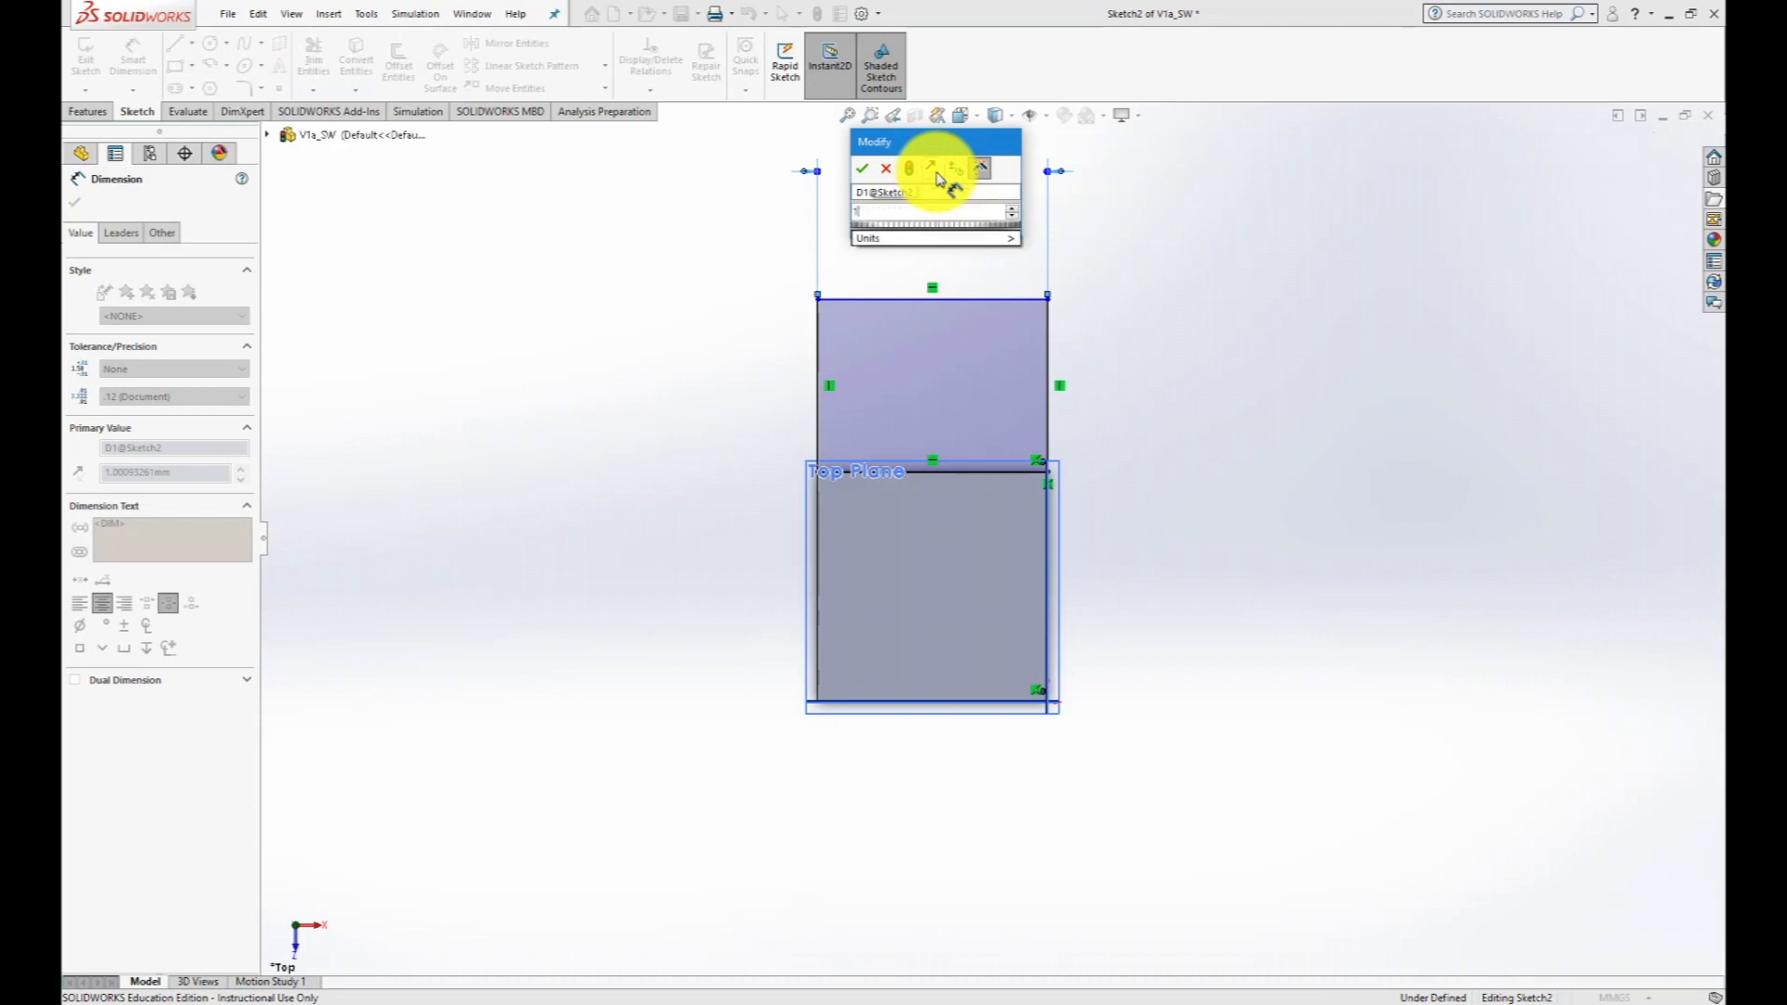
key("Return")
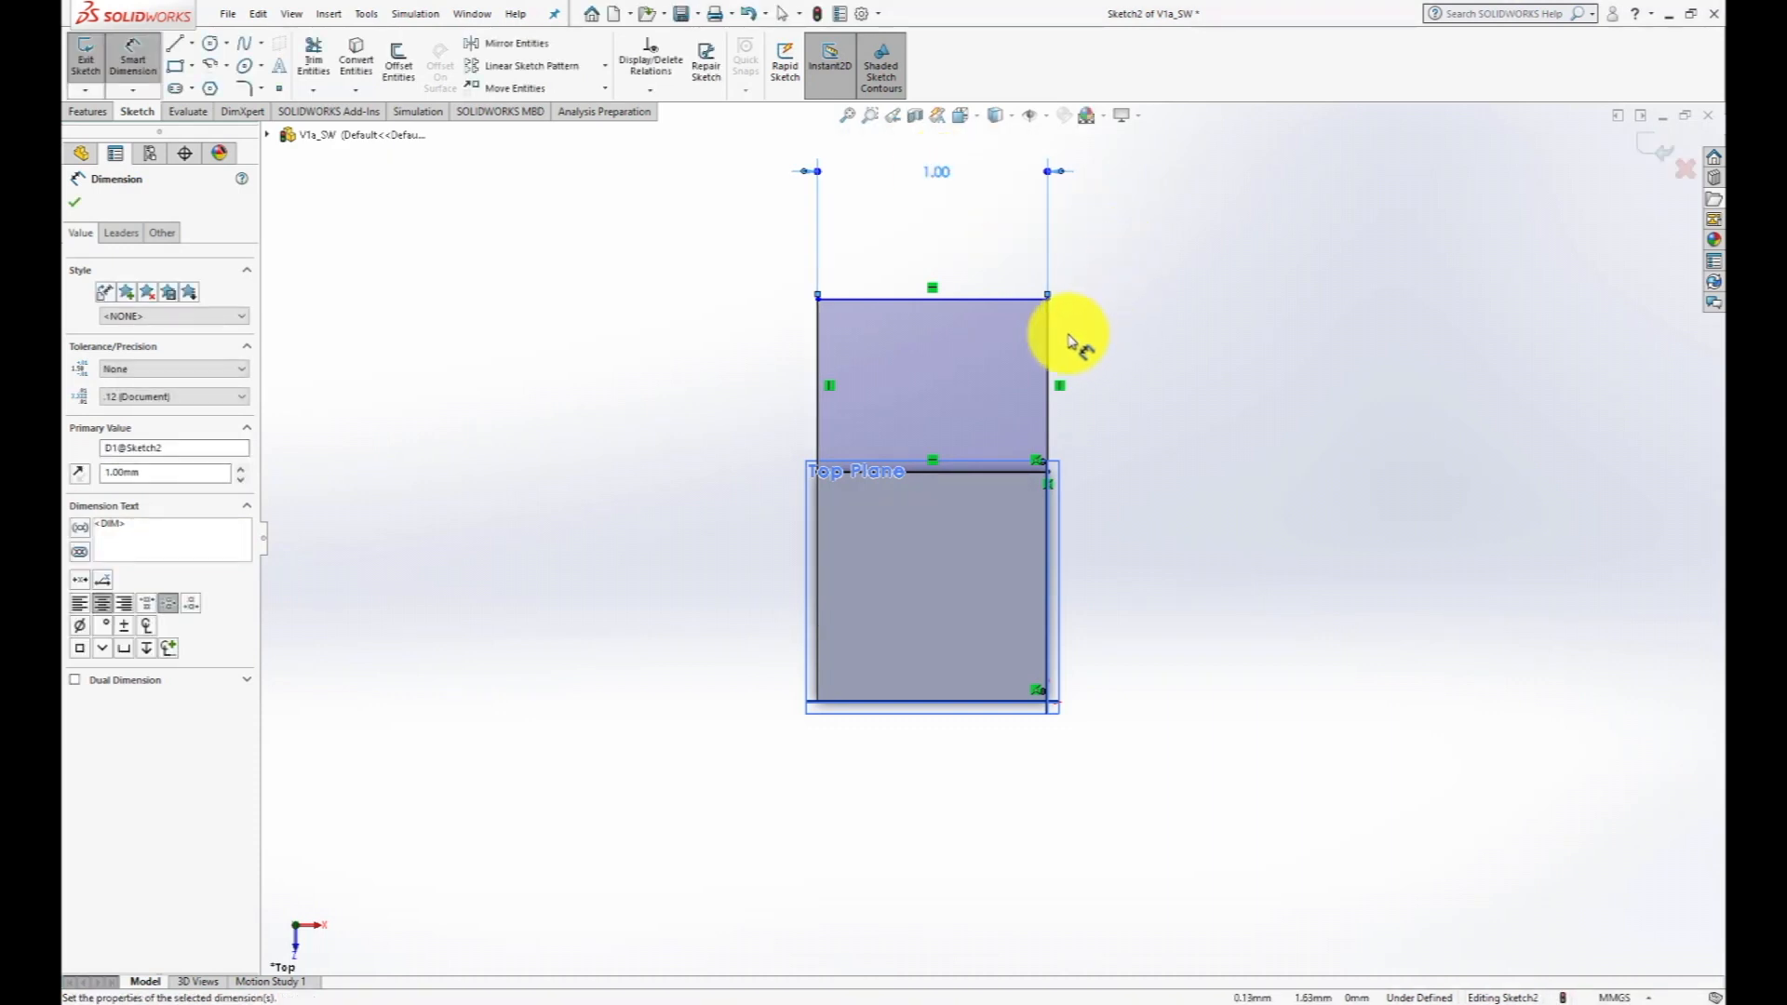
- Dimension the height of the new rectangle to 1 mm and exit the sketch
left_click(1049, 349)
left_click(1157, 379)
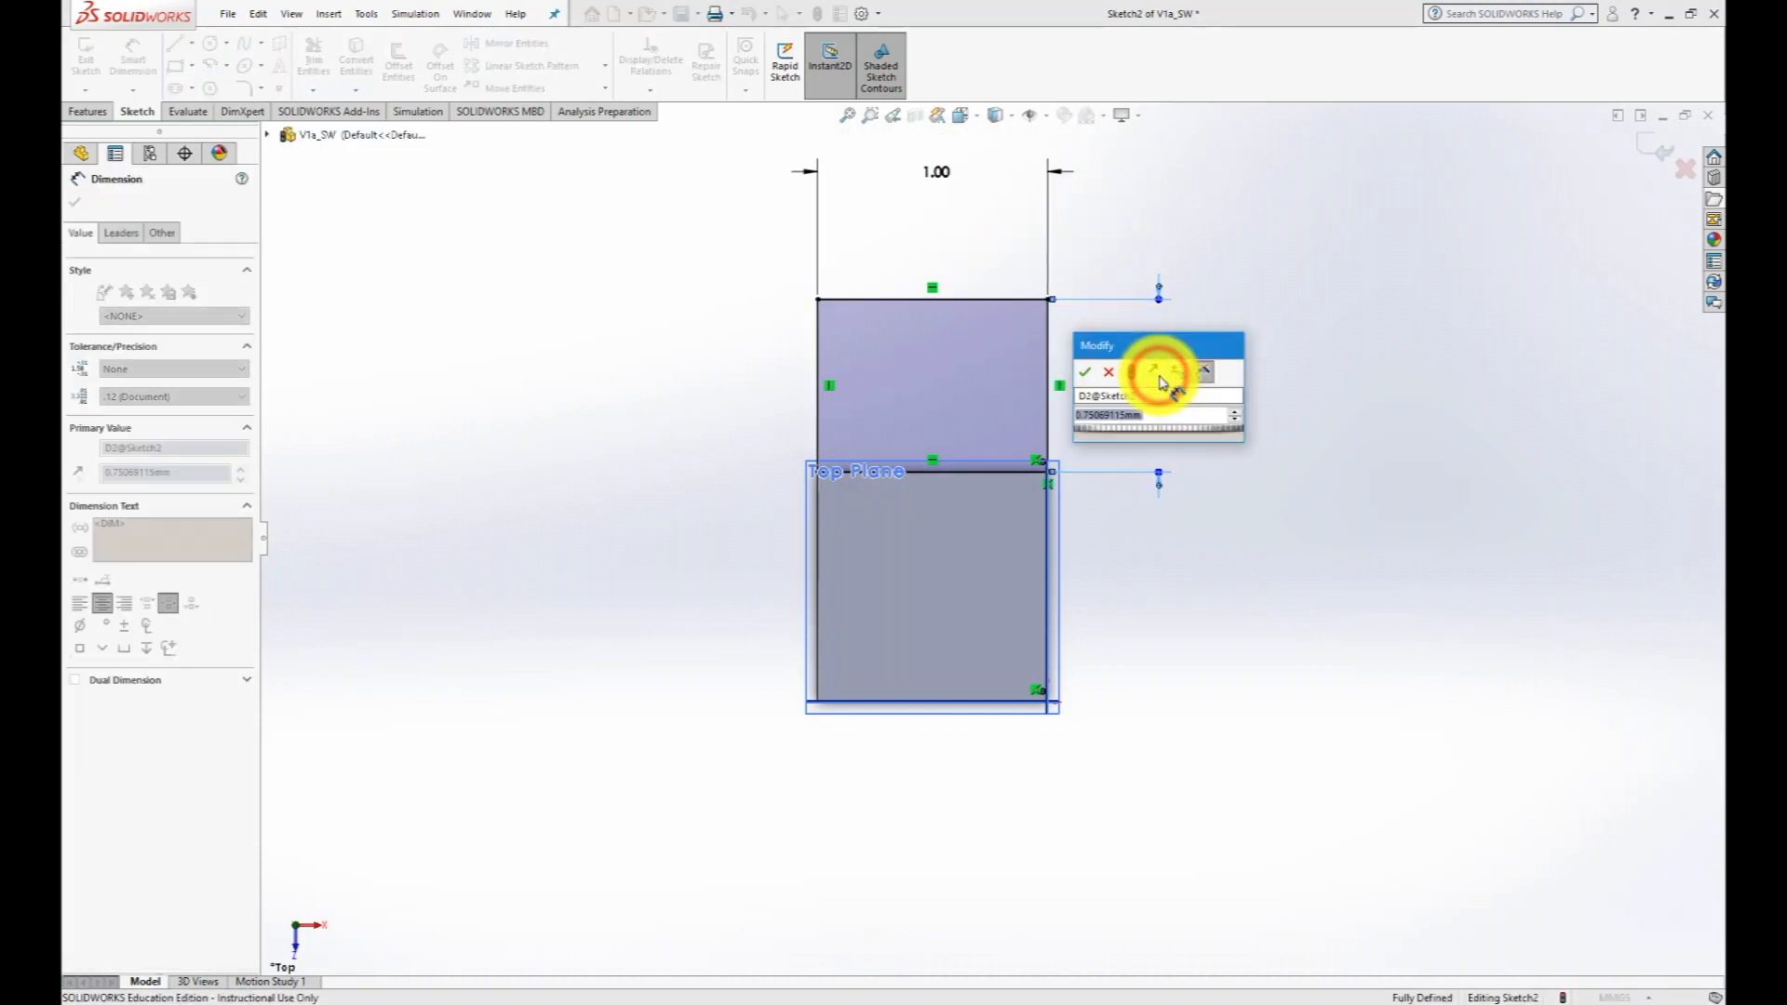
type("1")
key("Return")
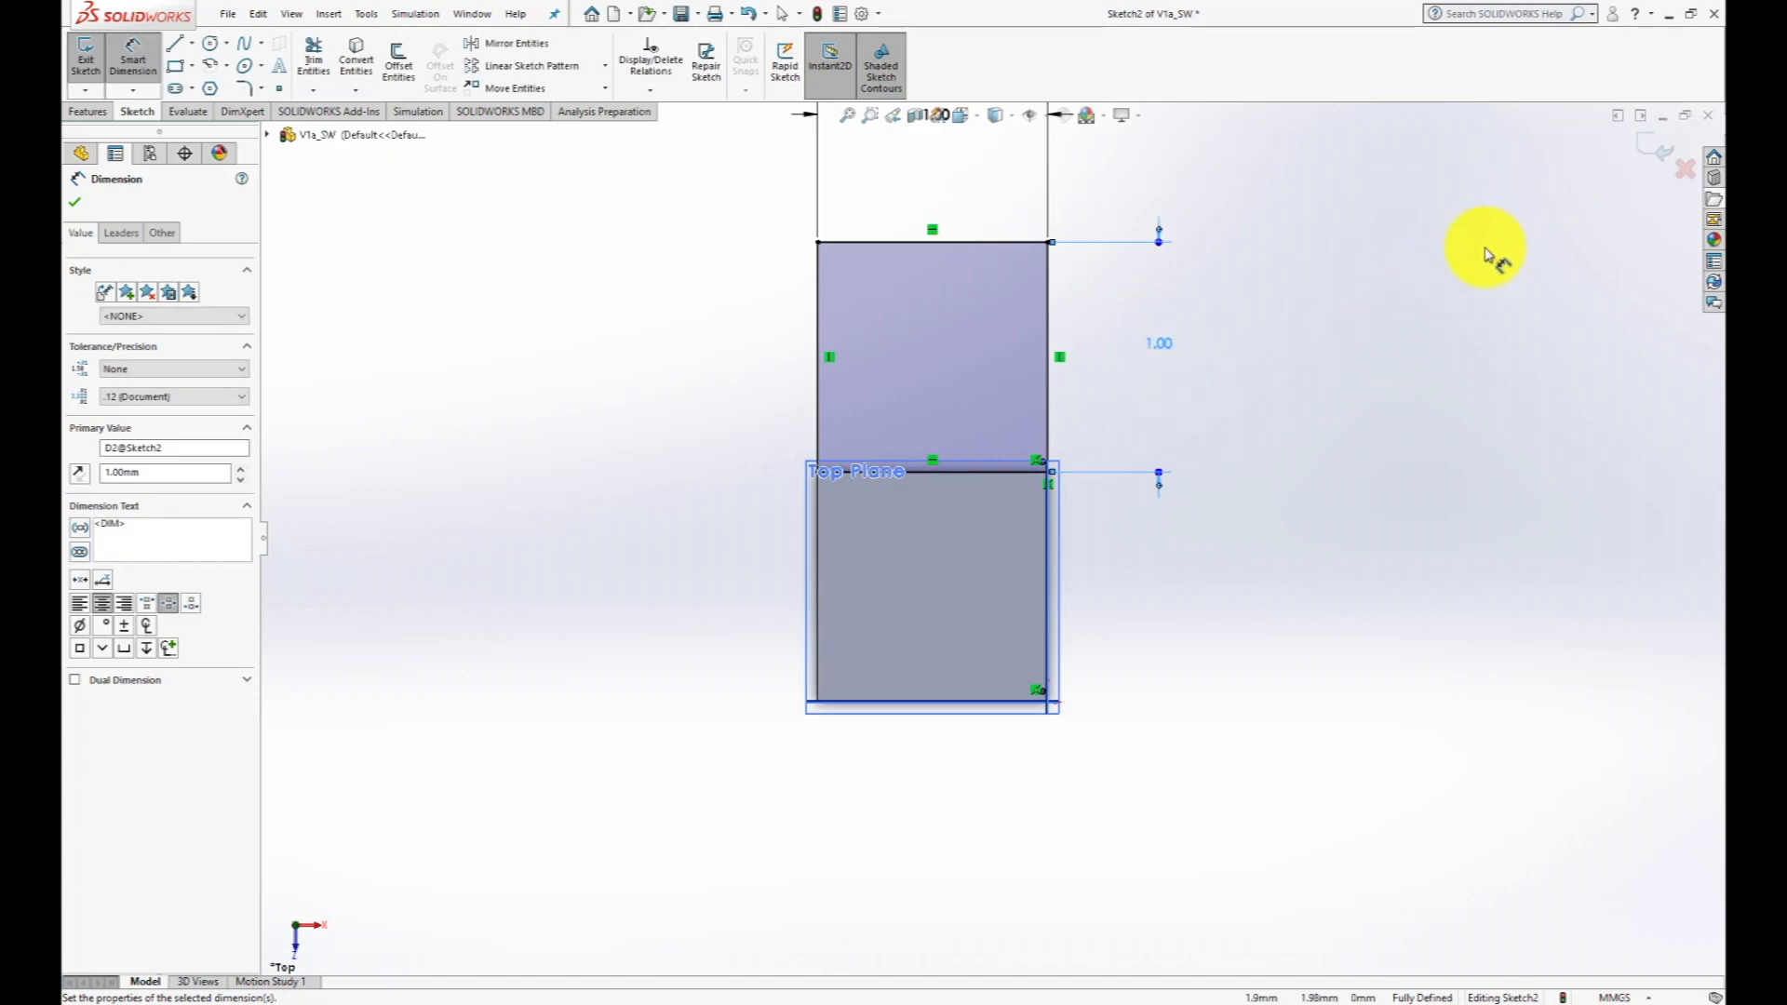
left_click(1662, 152)
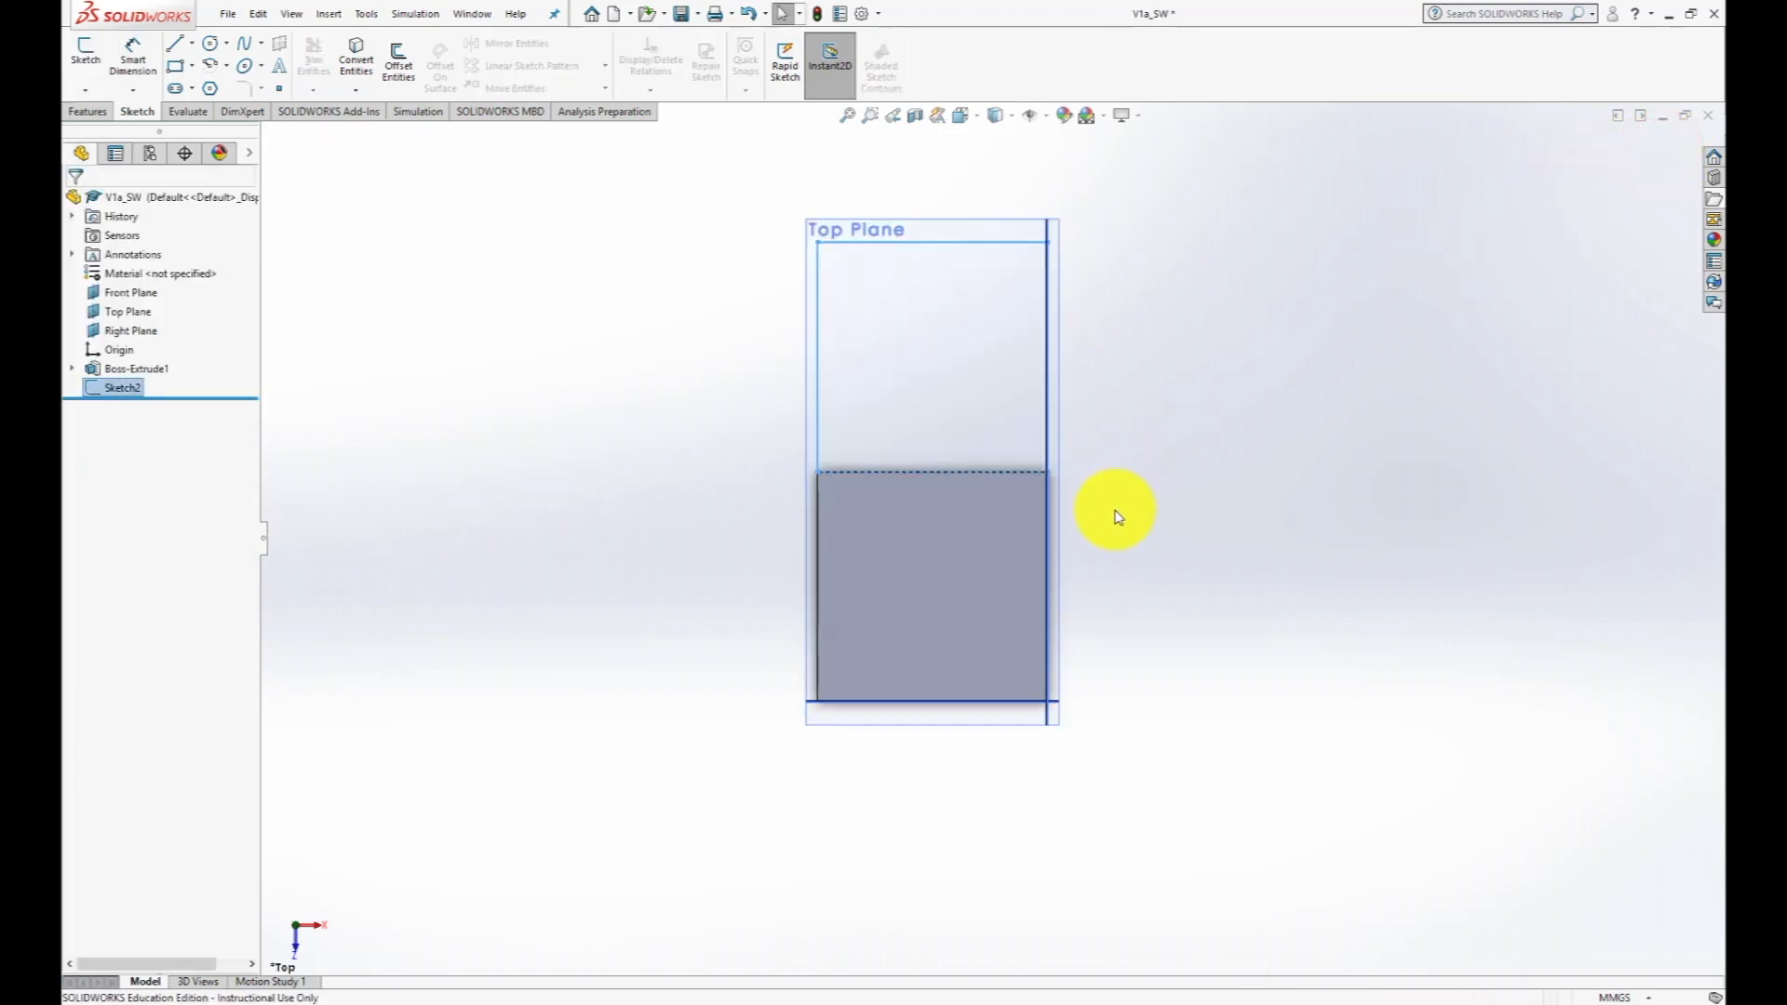
- Extrude the second square sketch as a blind boss with a depth of 3 mm, merged with the cube
middle_click_drag(1118, 516, 1058, 427)
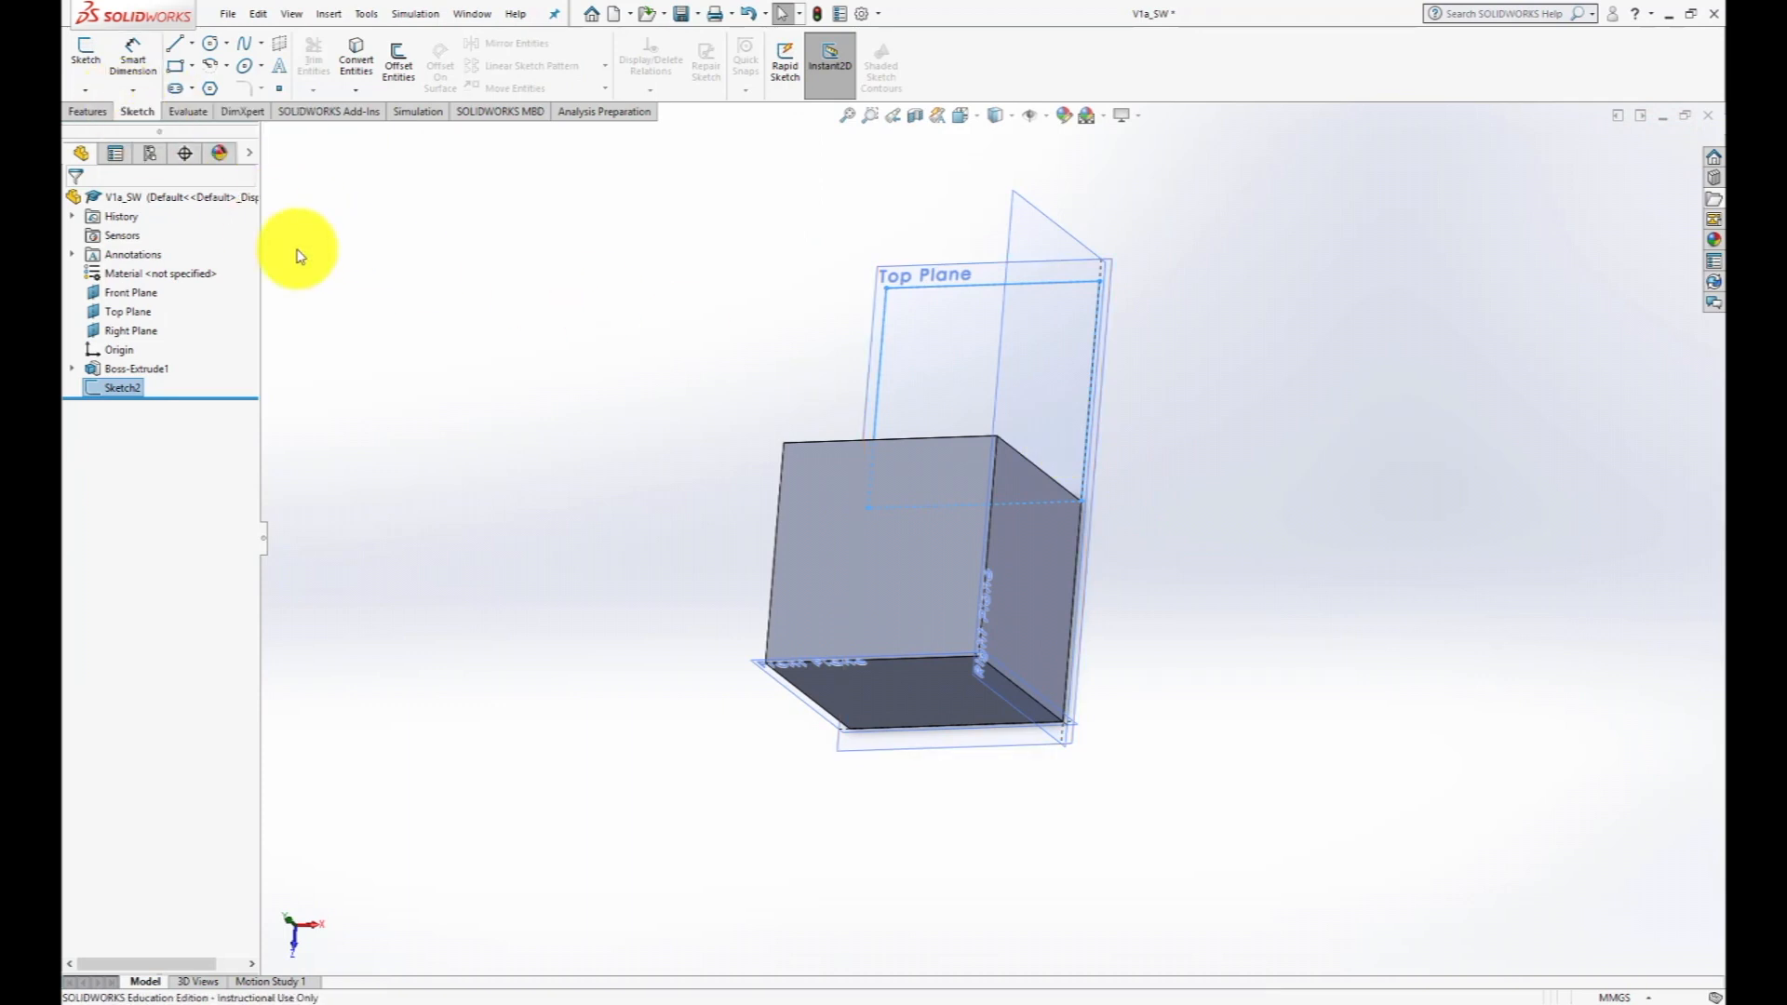
left_click(424, 380)
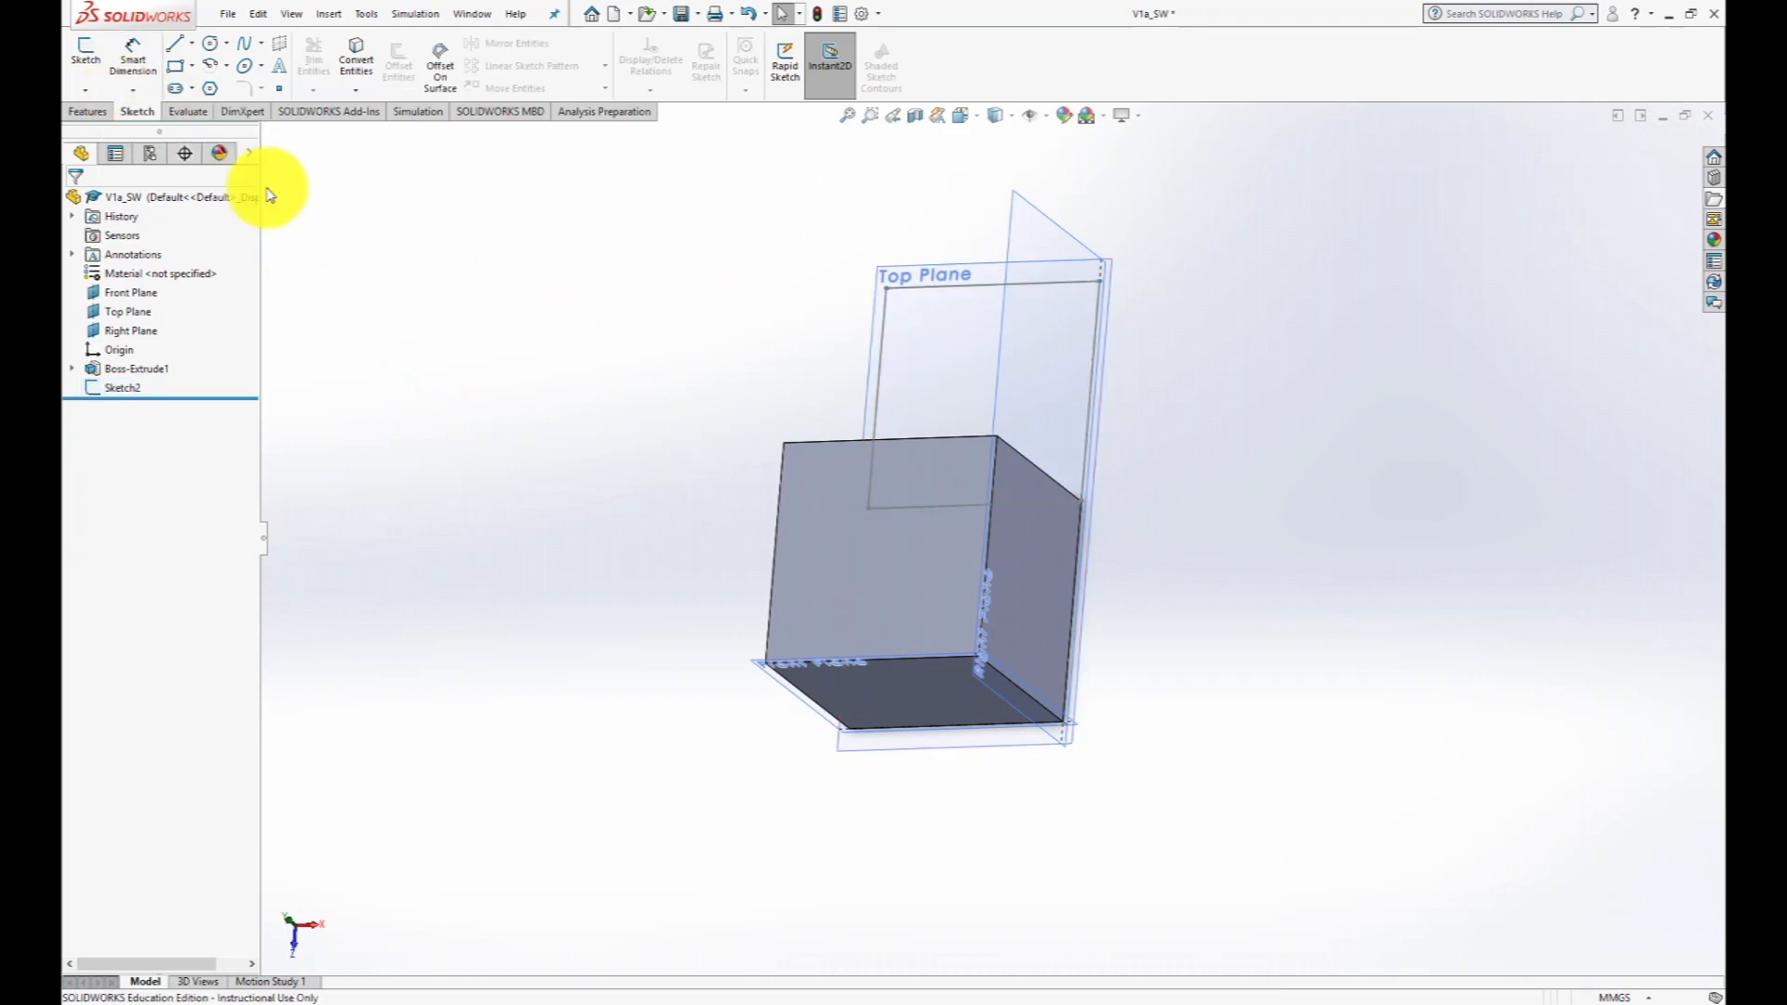
left_click(84, 111)
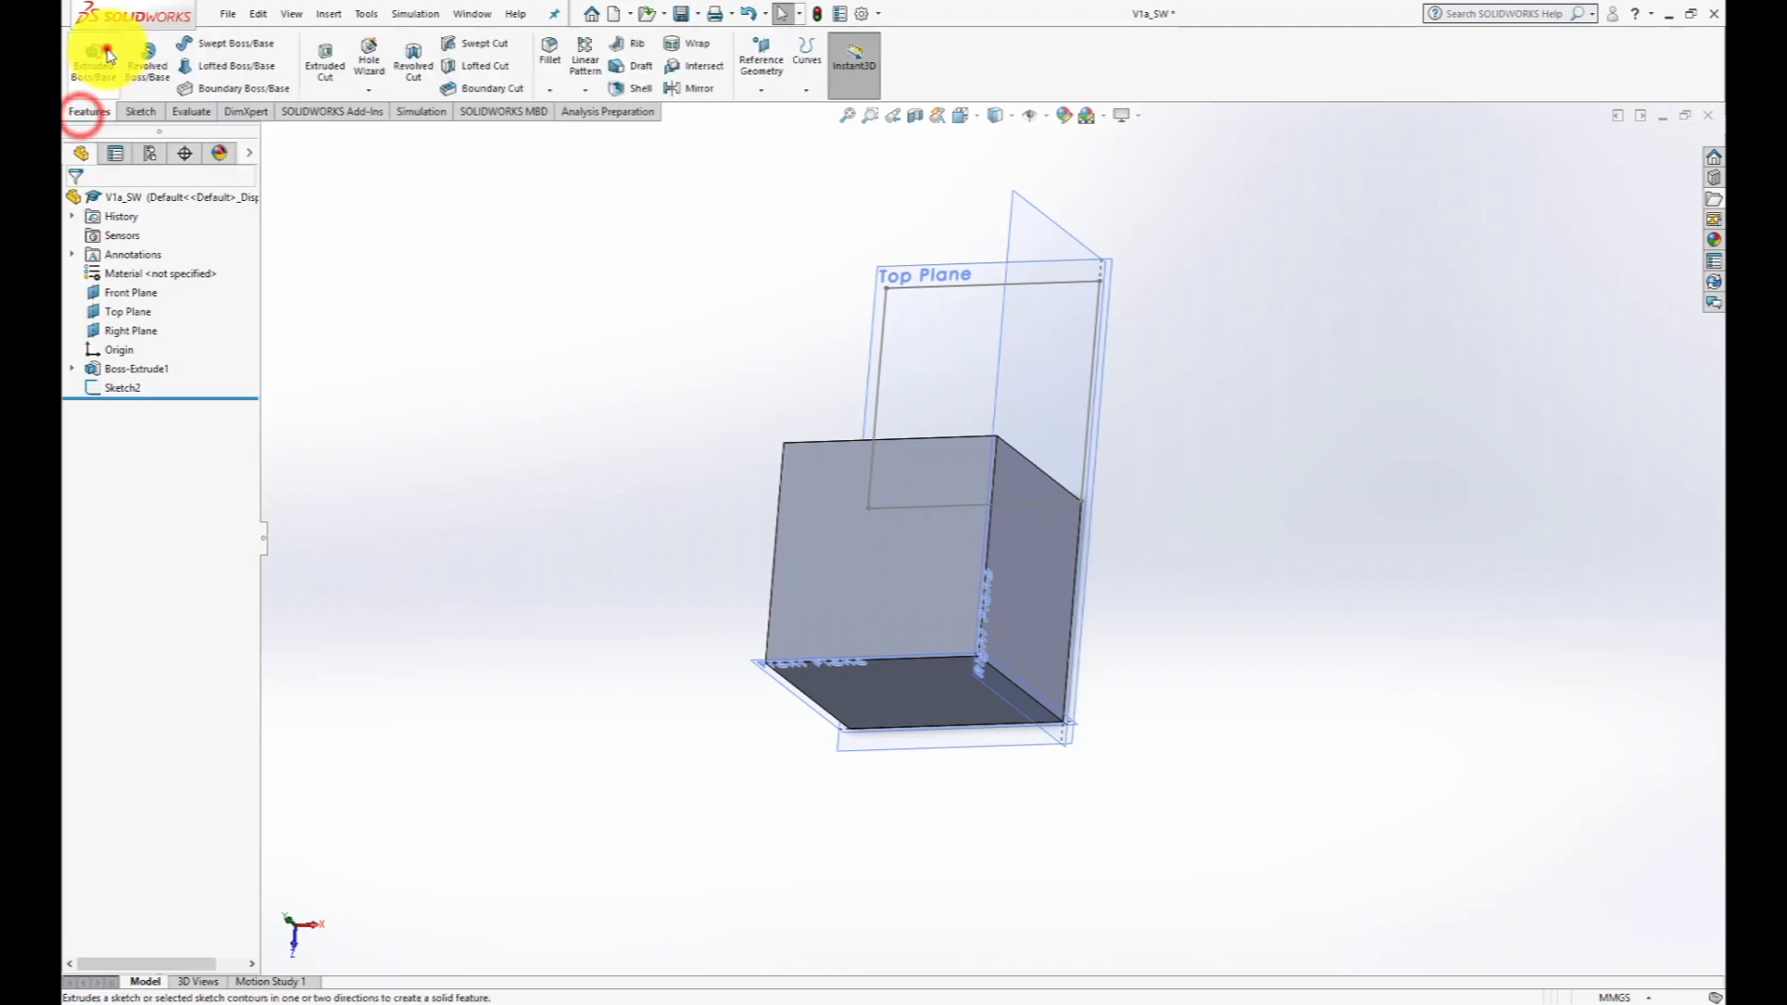
left_click(93, 58)
left_click(886, 319)
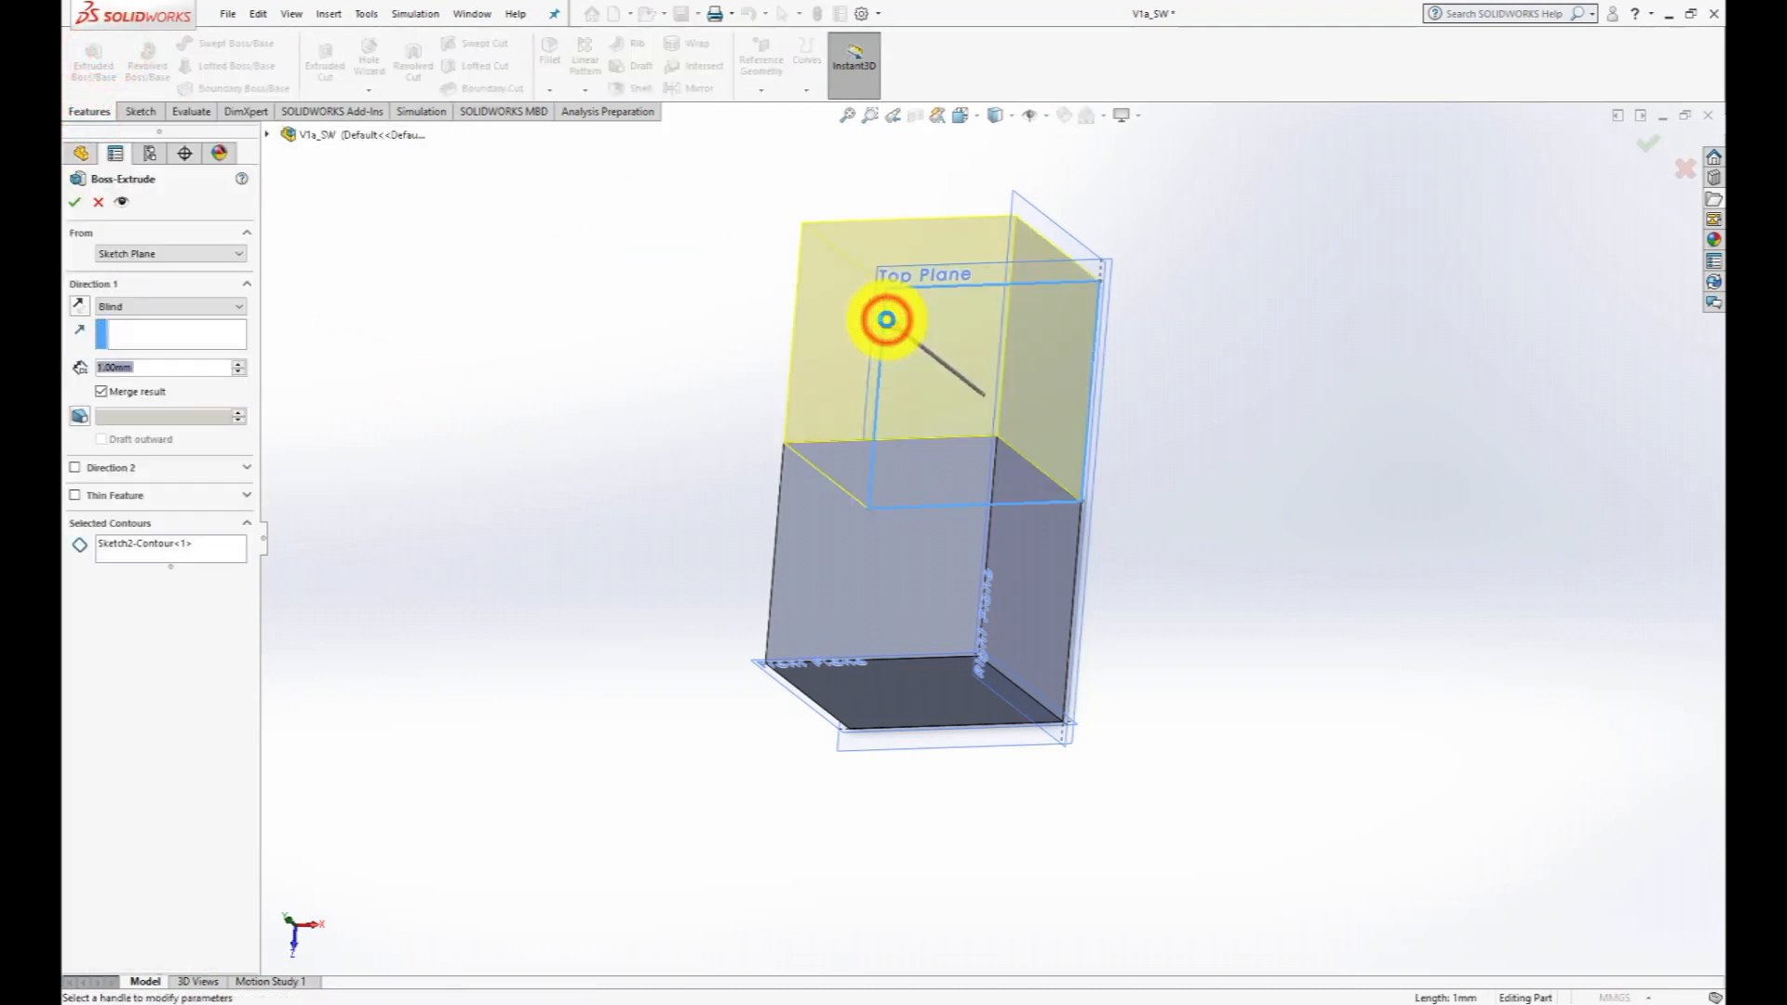
left_click(137, 369)
type("3")
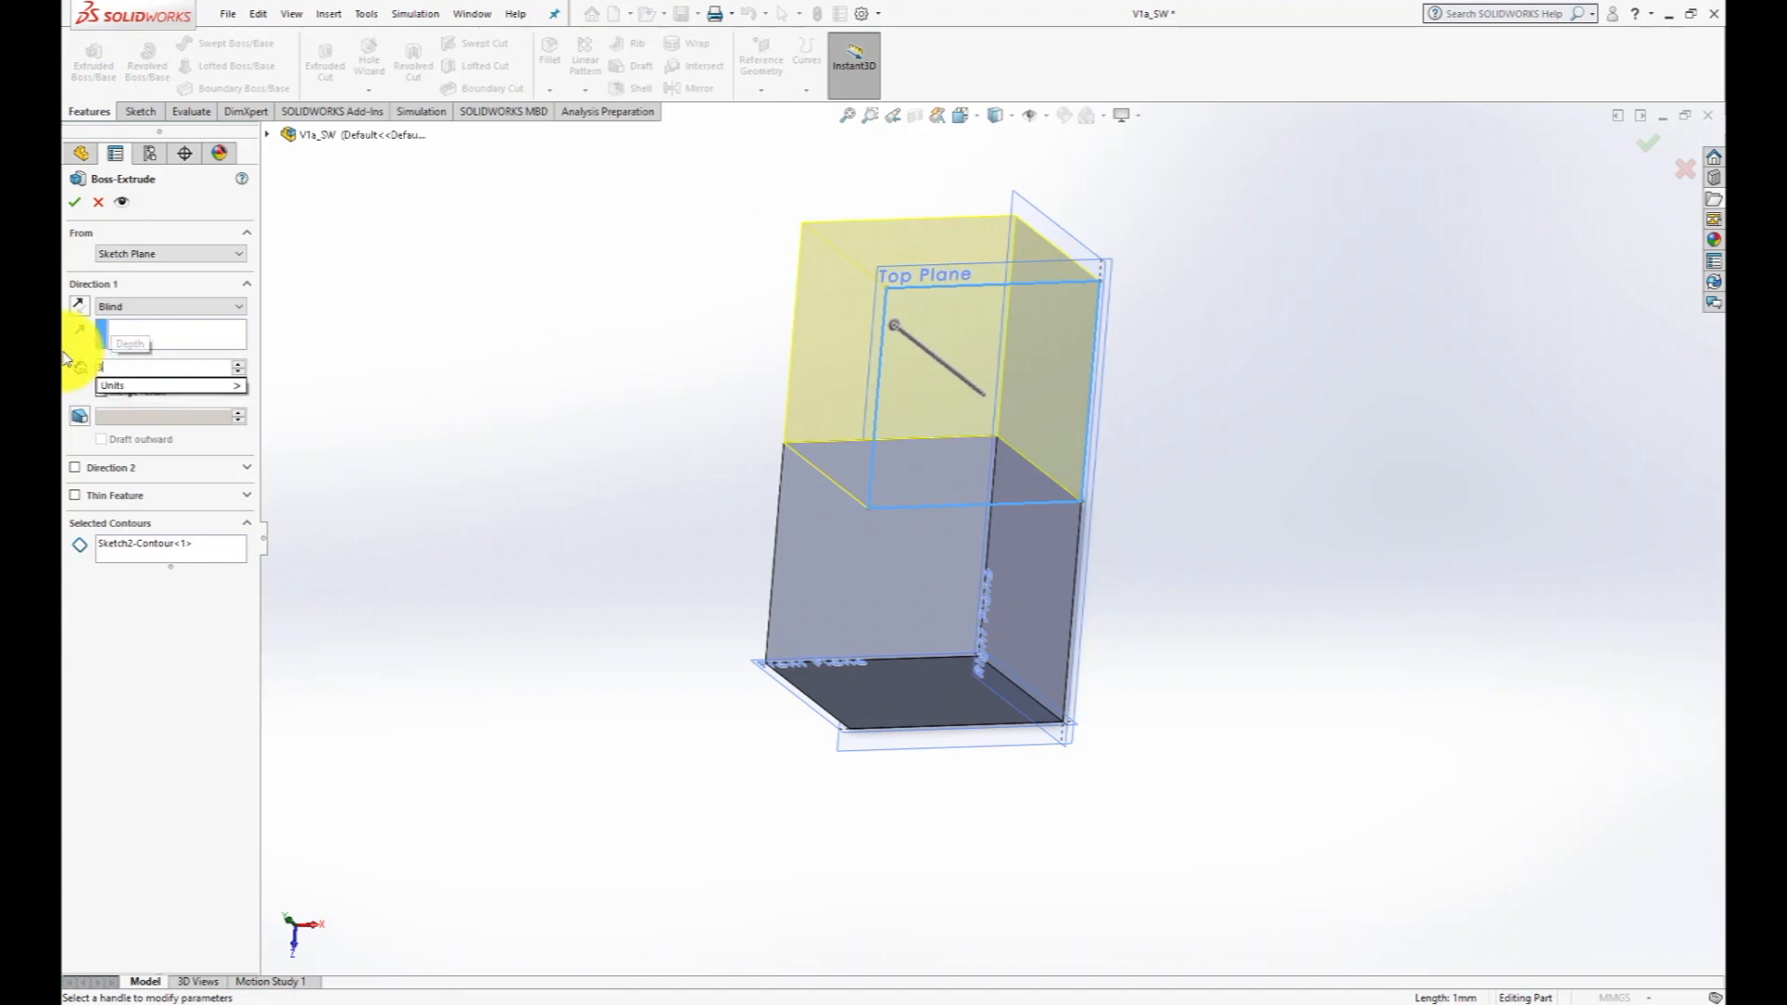
key("Return")
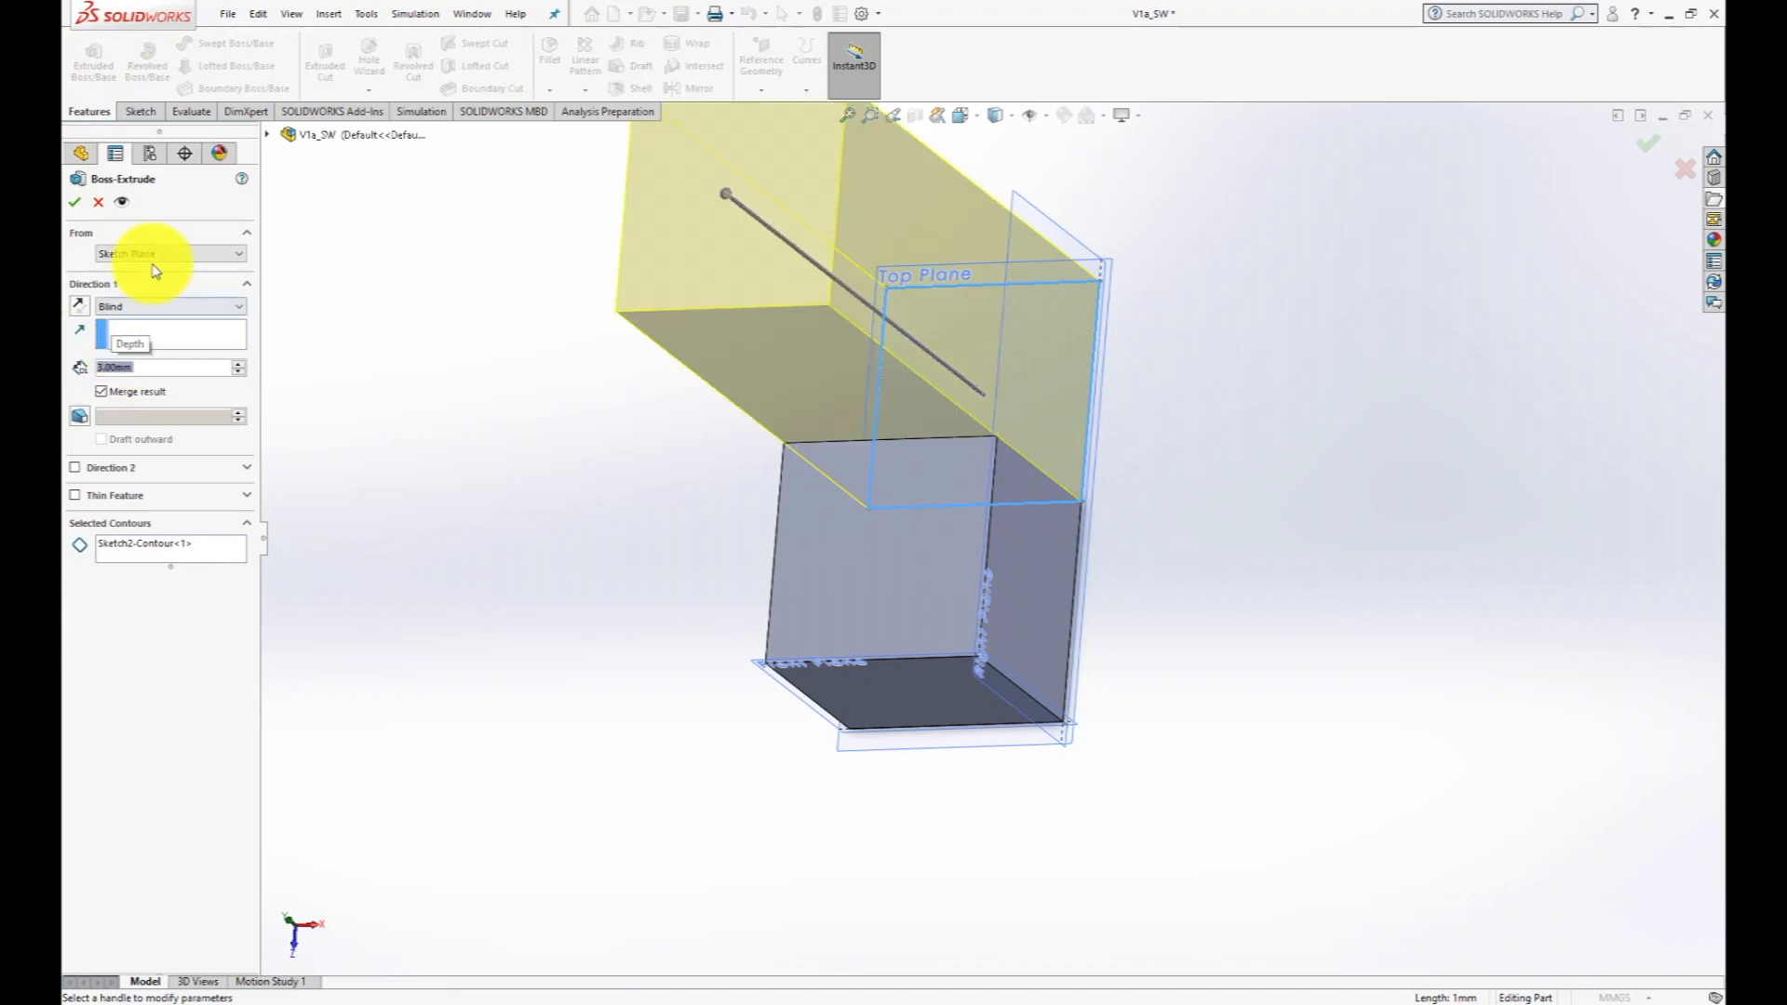
left_click(72, 199)
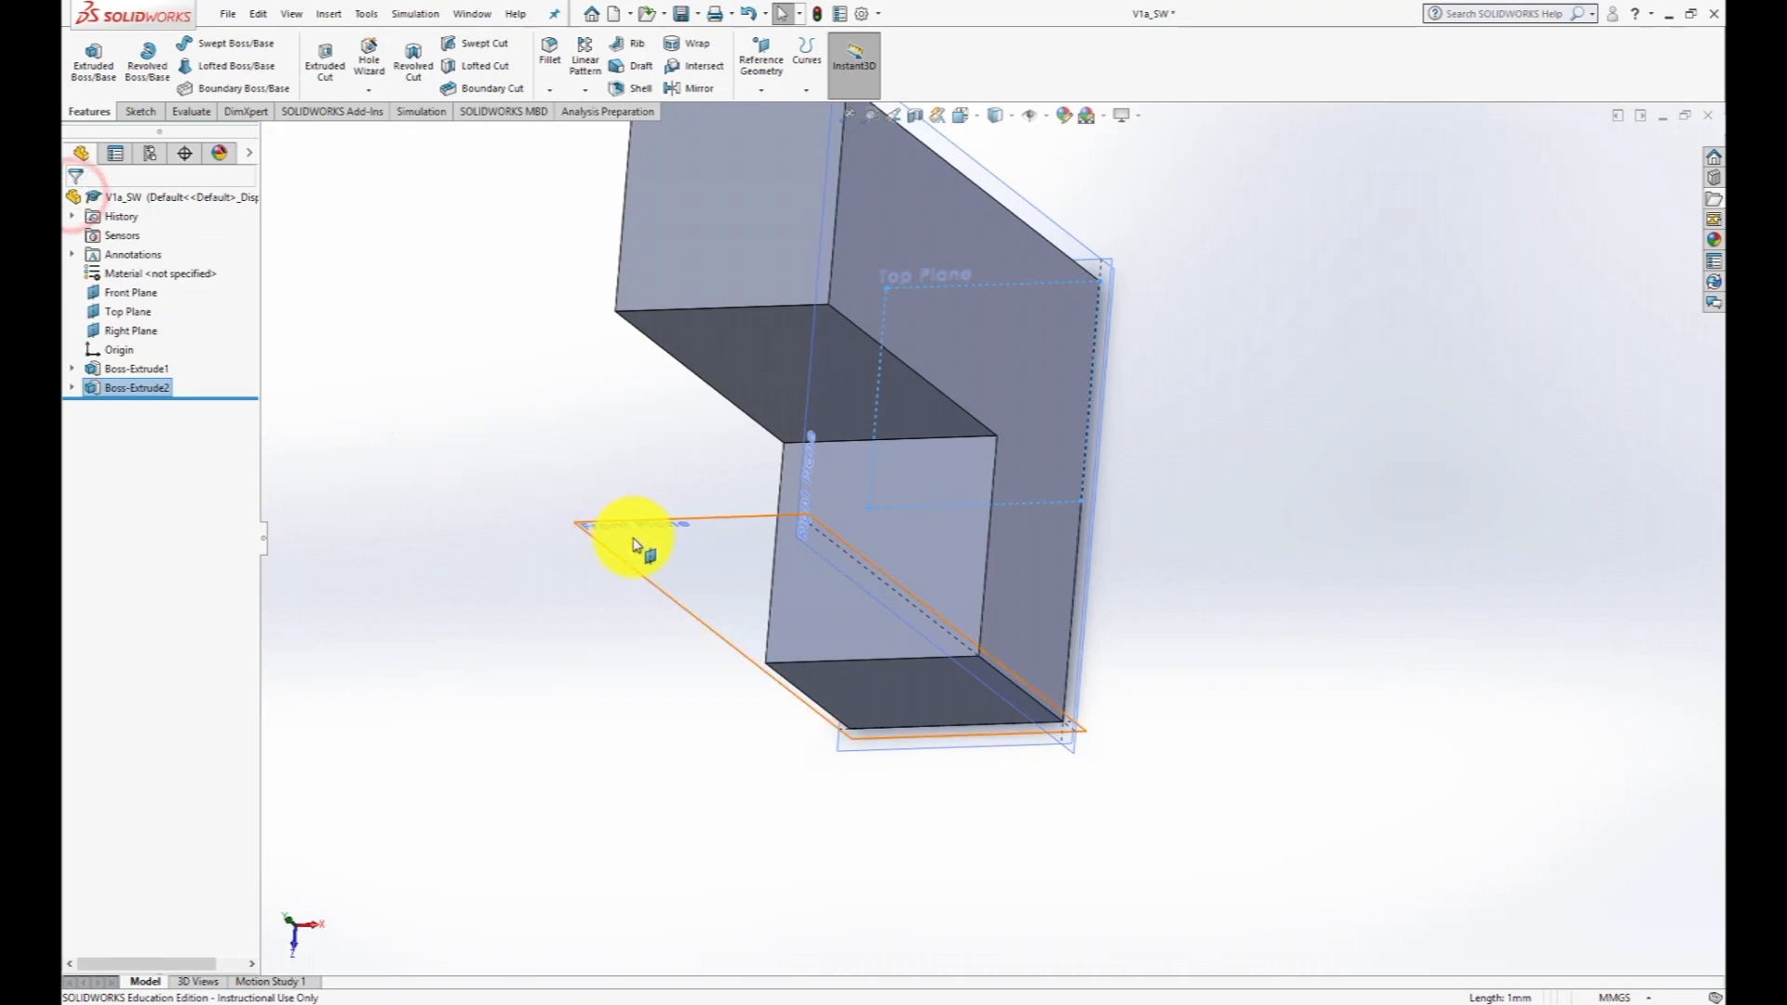
- Orient the part to the isometric view and hide all reference planes
middle_click_drag(638, 530, 810, 570)
scroll(817, 586, "up", 3)
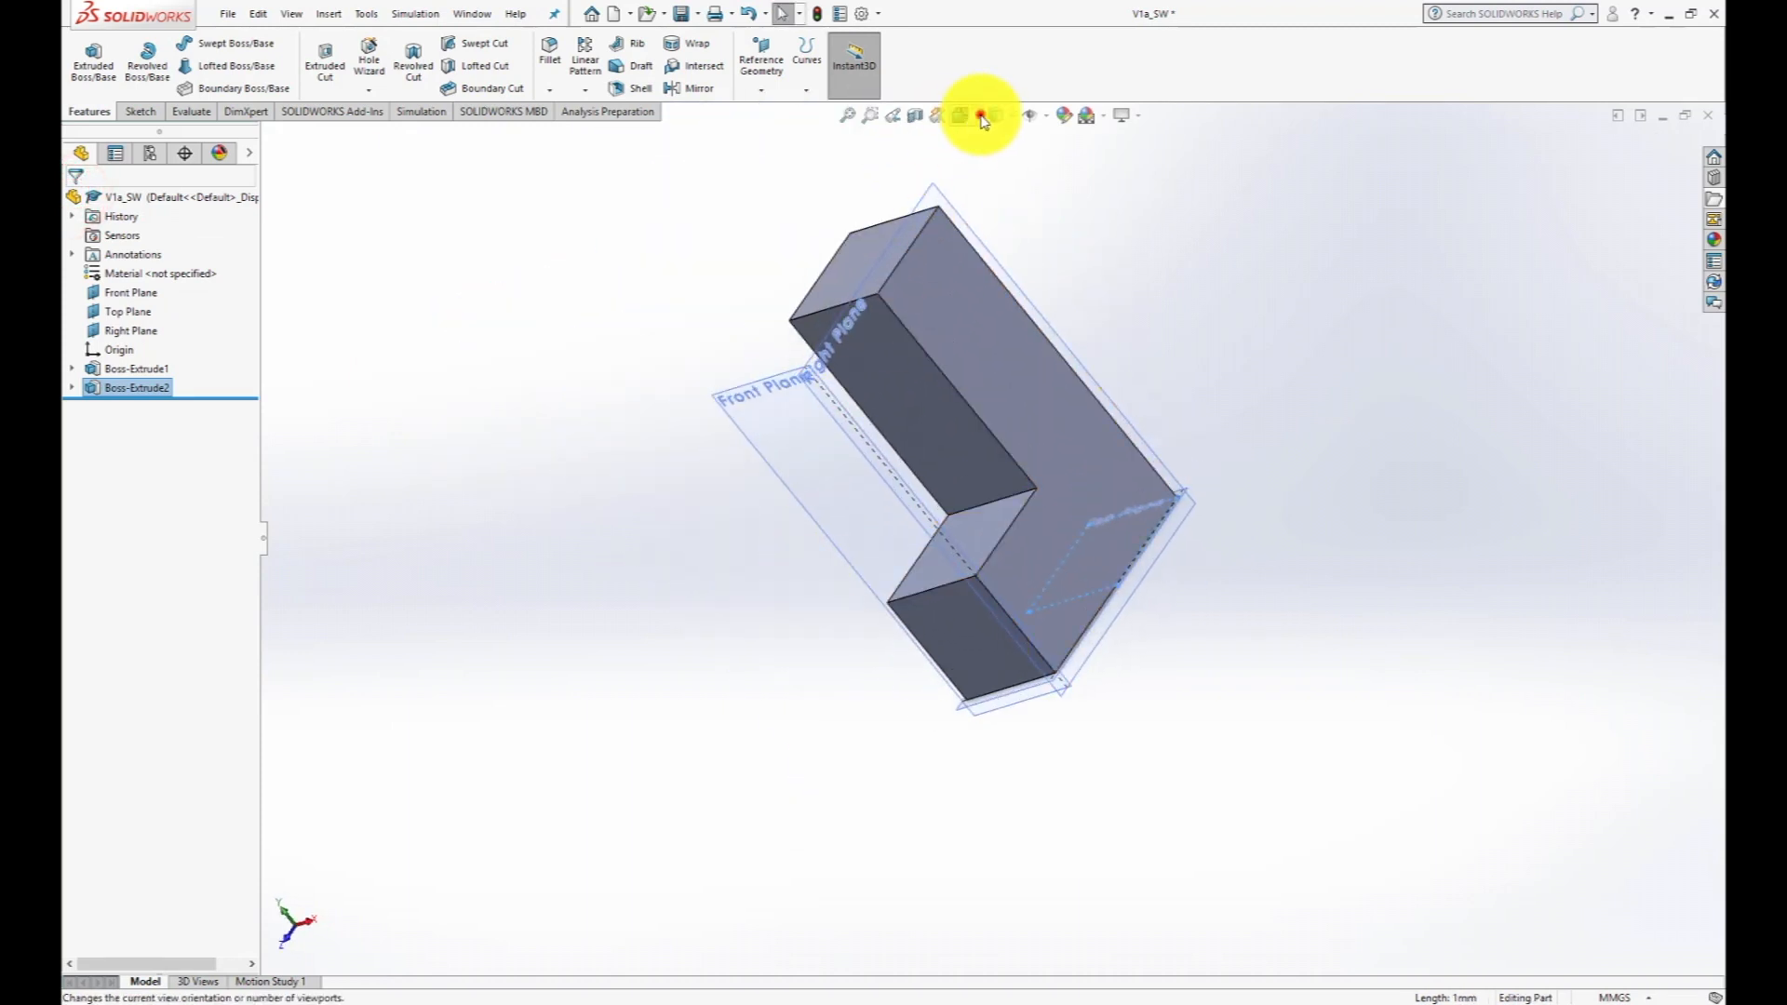
left_click(982, 116)
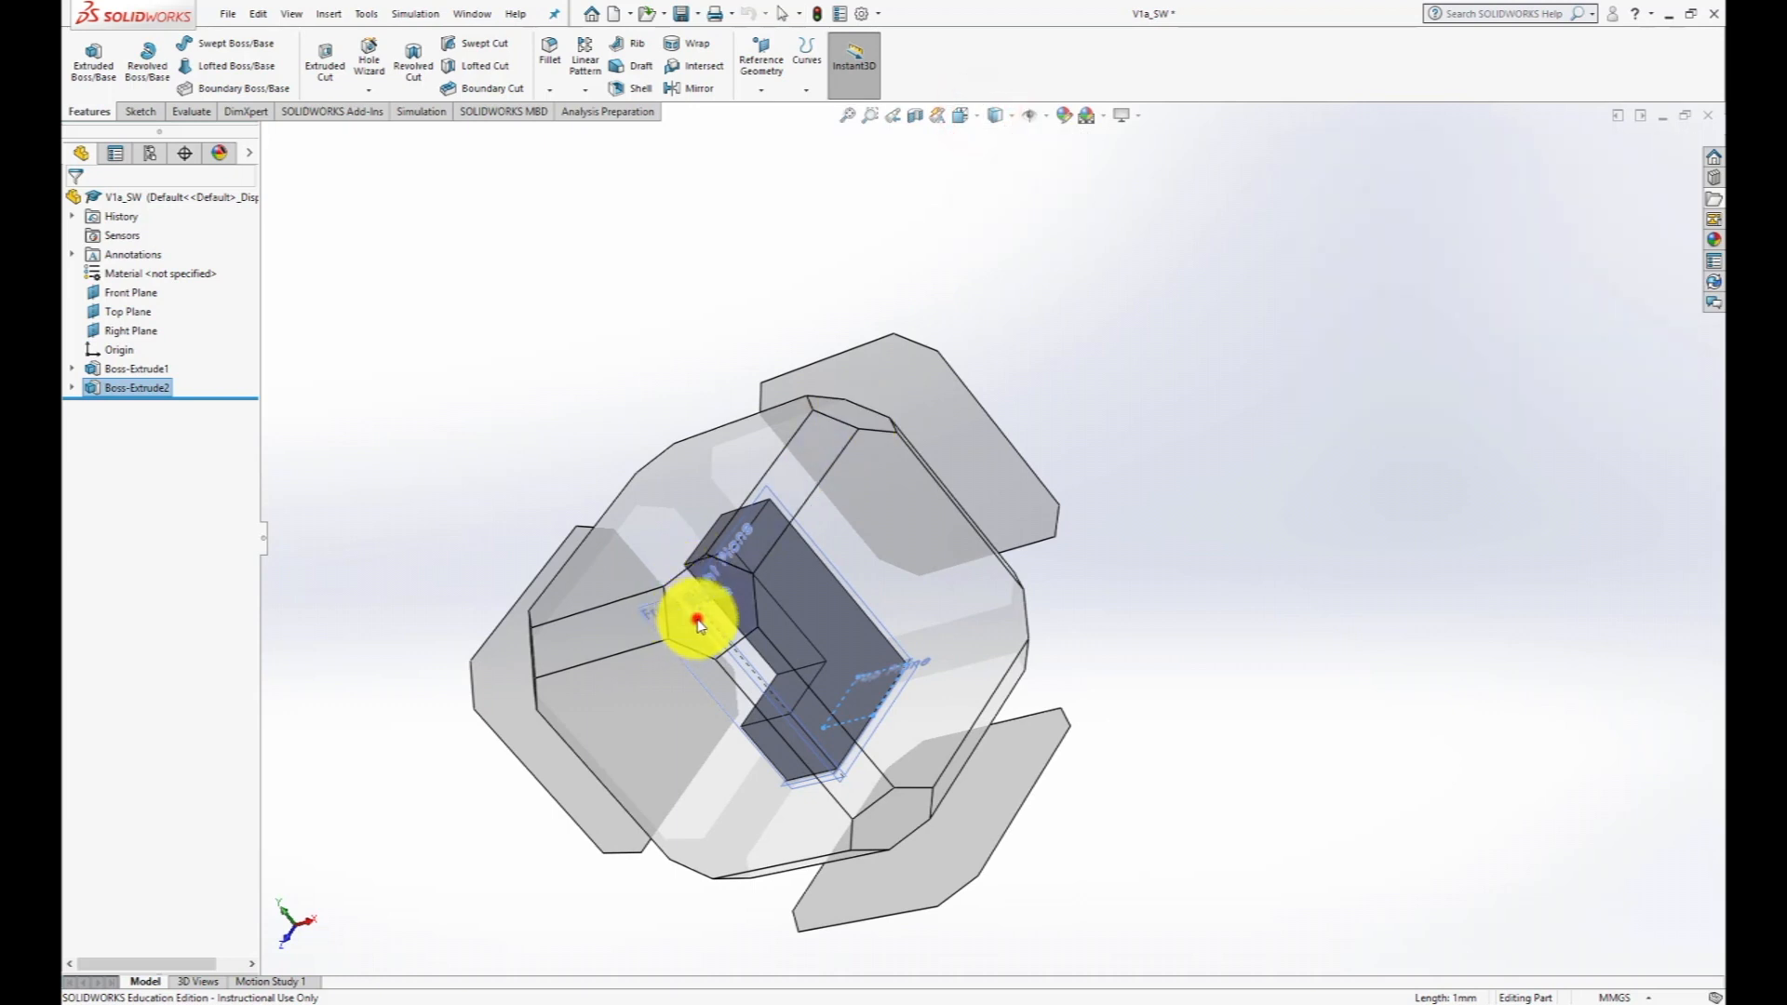
left_click(698, 621)
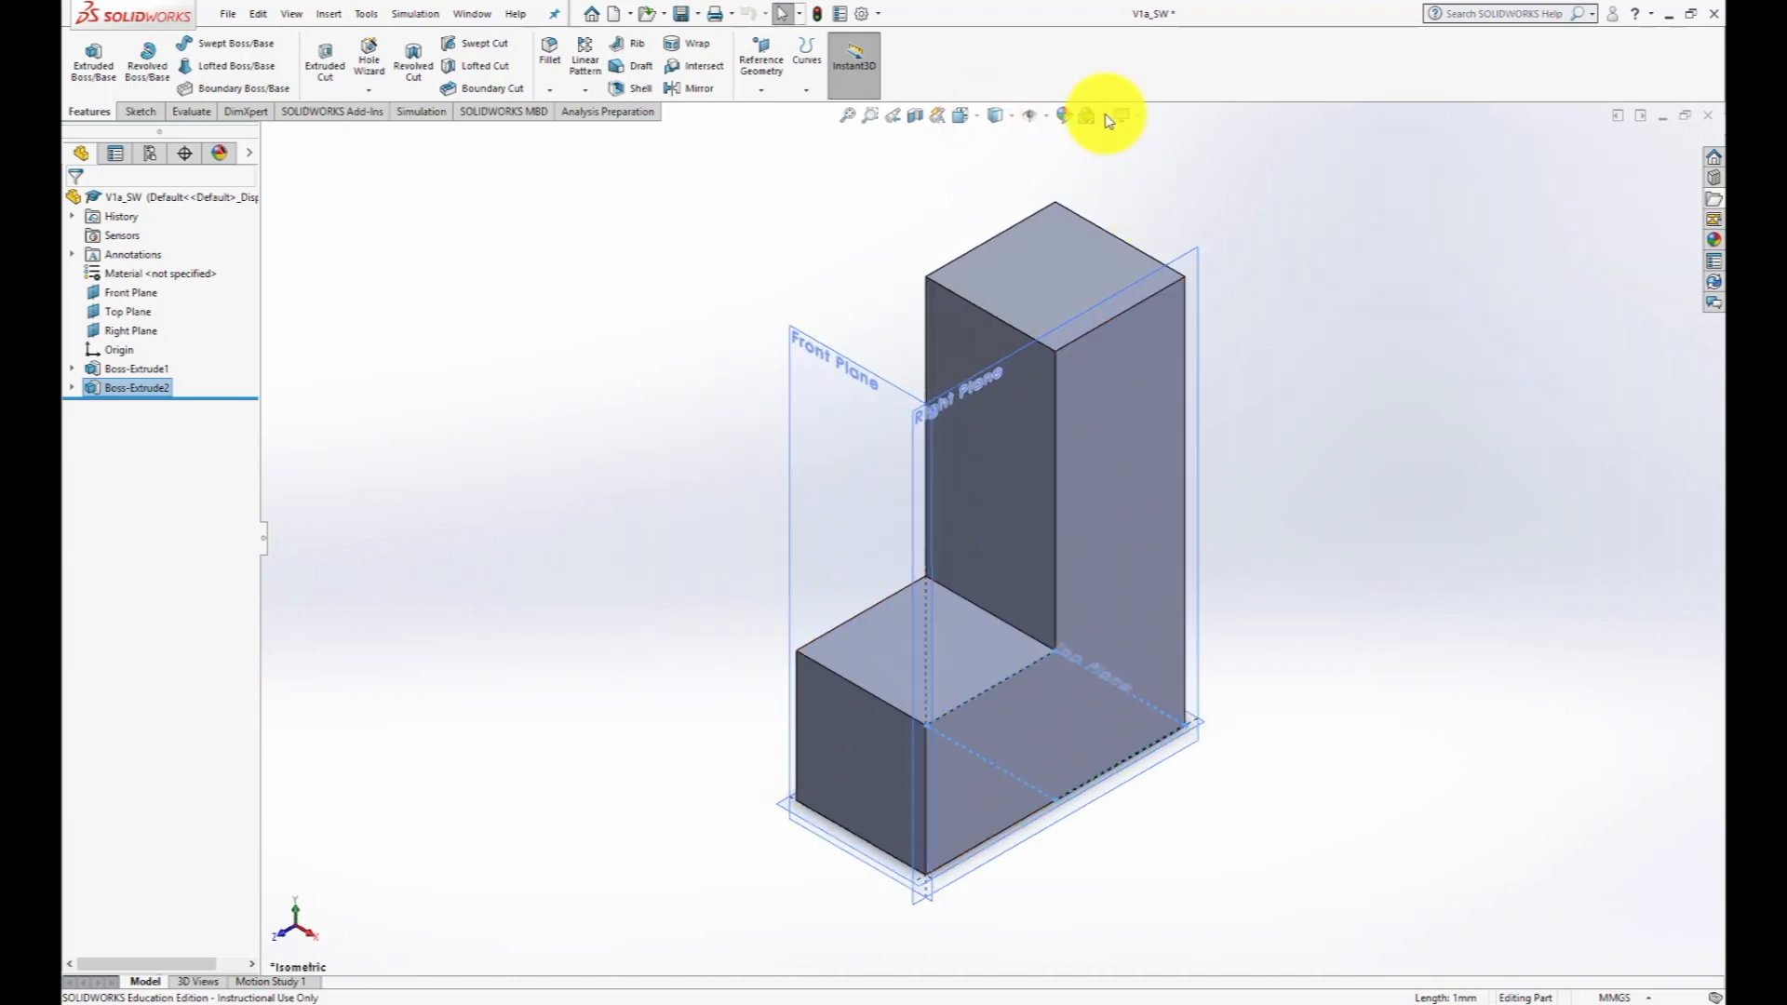
left_click(1046, 115)
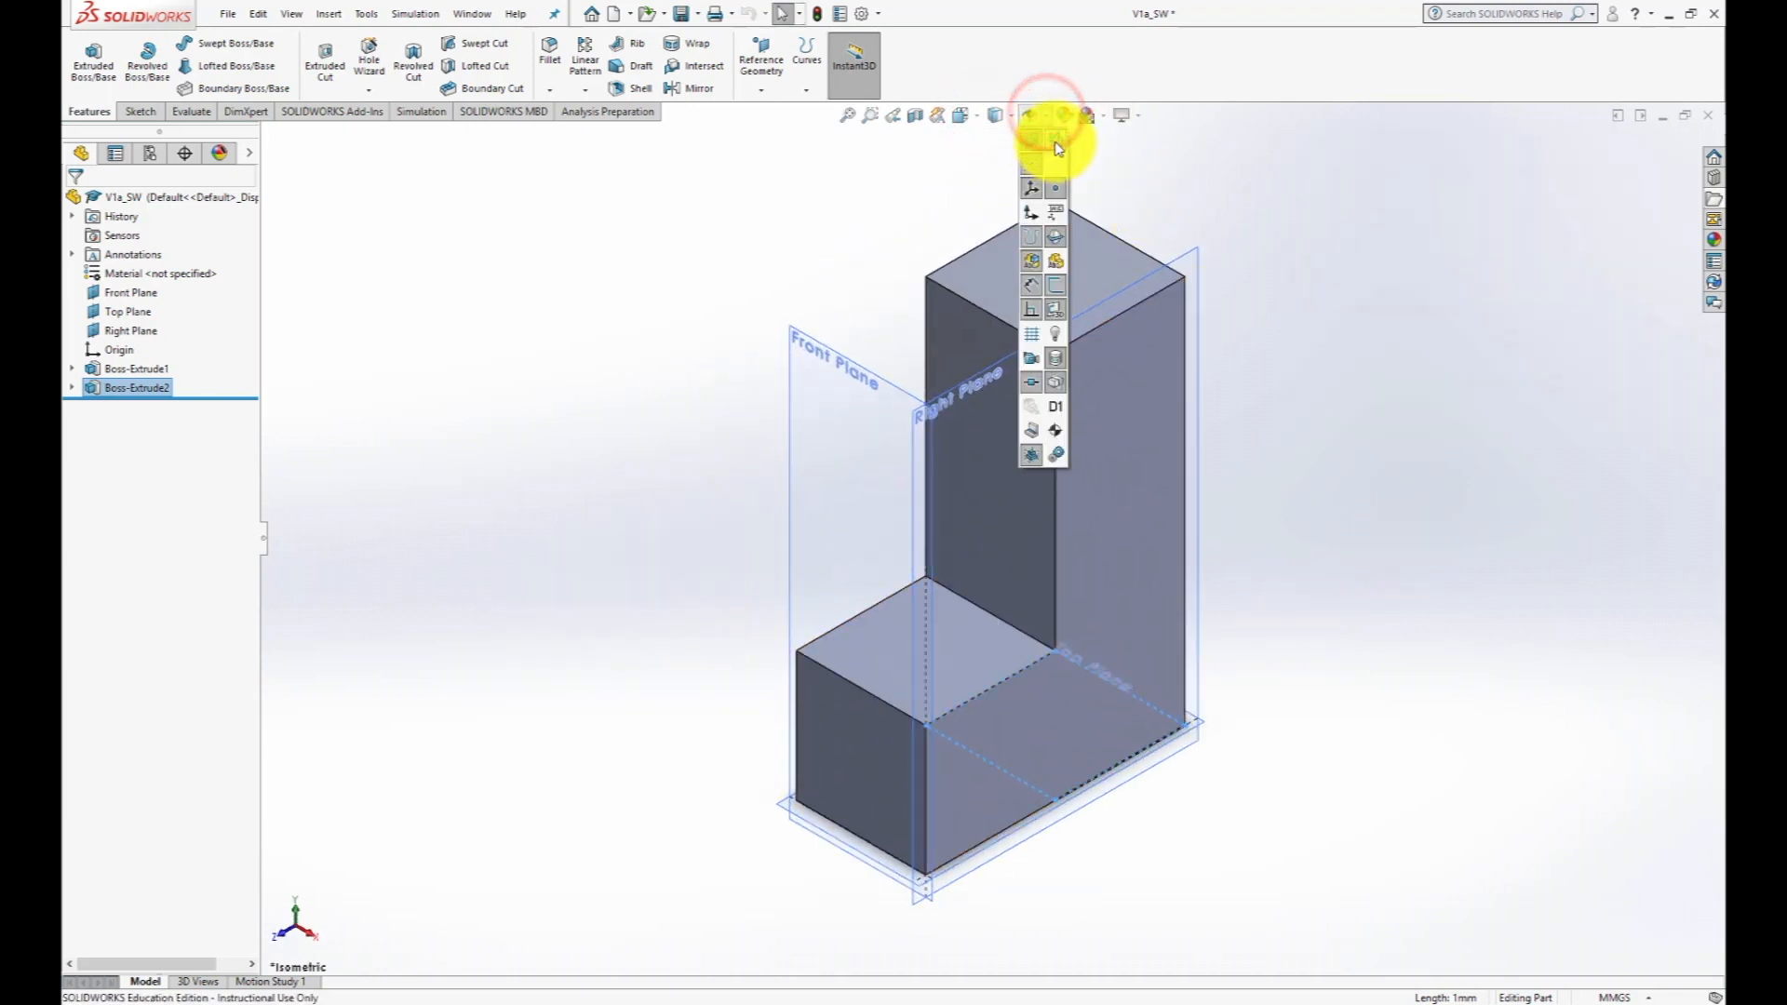
left_click(1059, 147)
left_click(1264, 349)
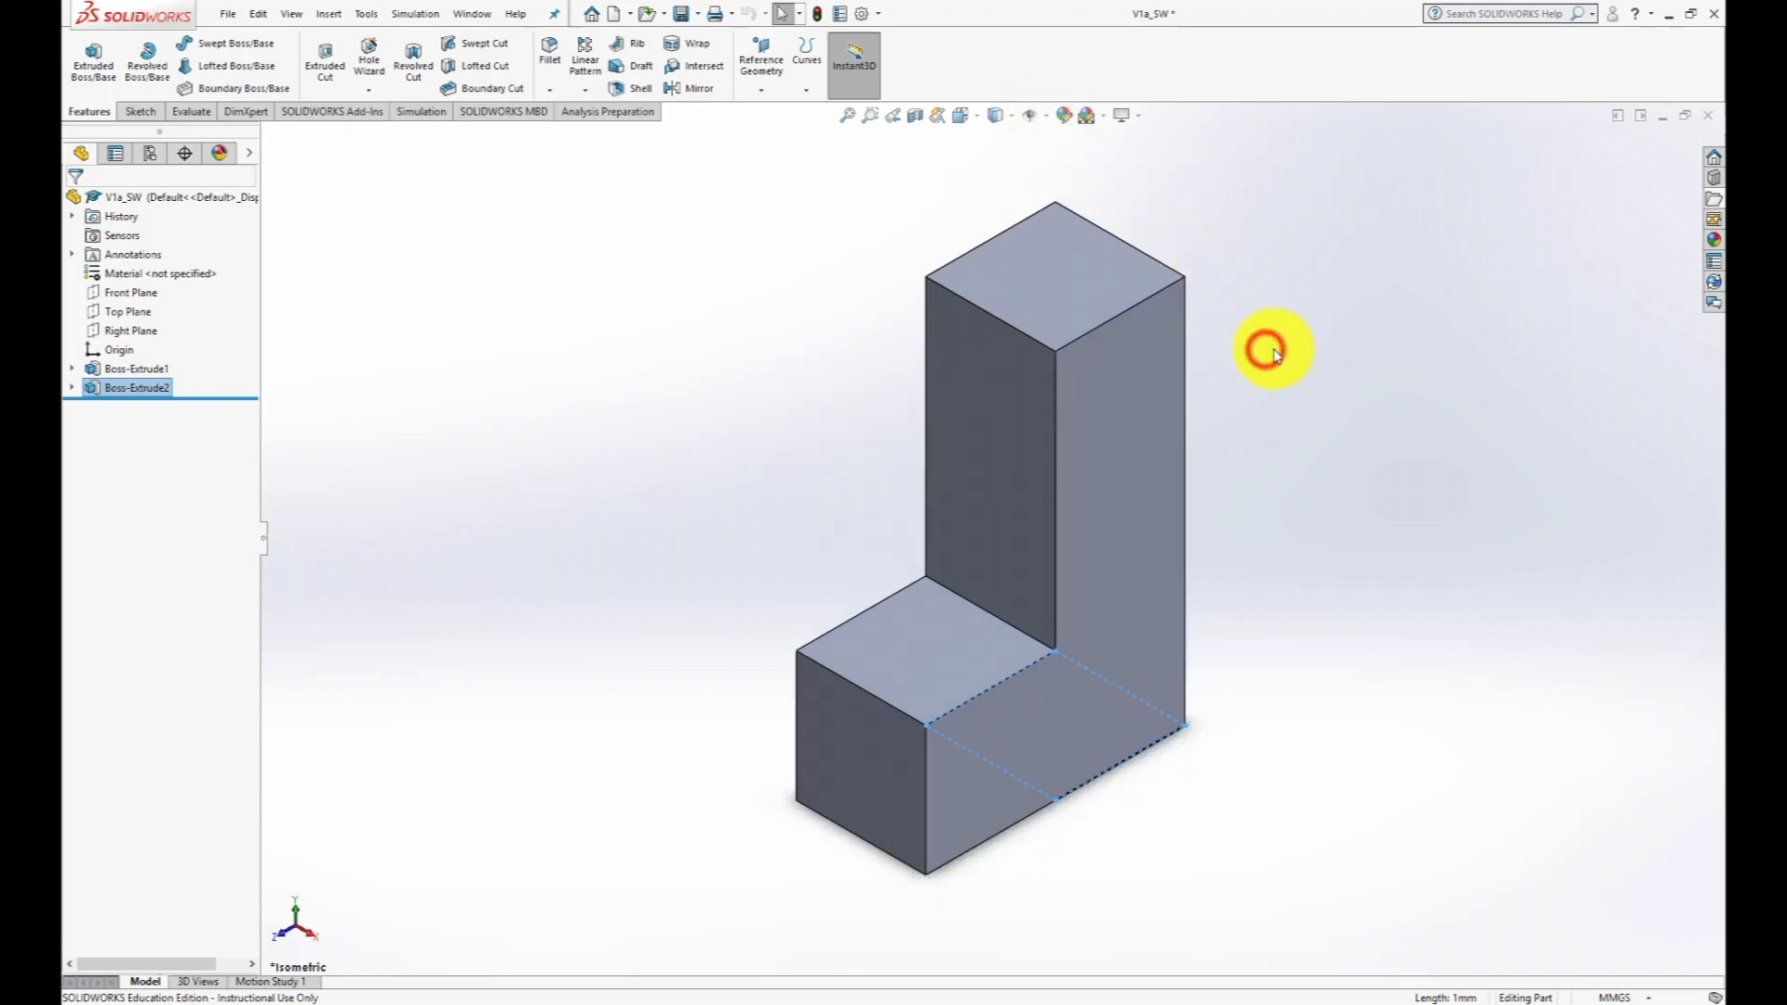
left_click(1367, 374)
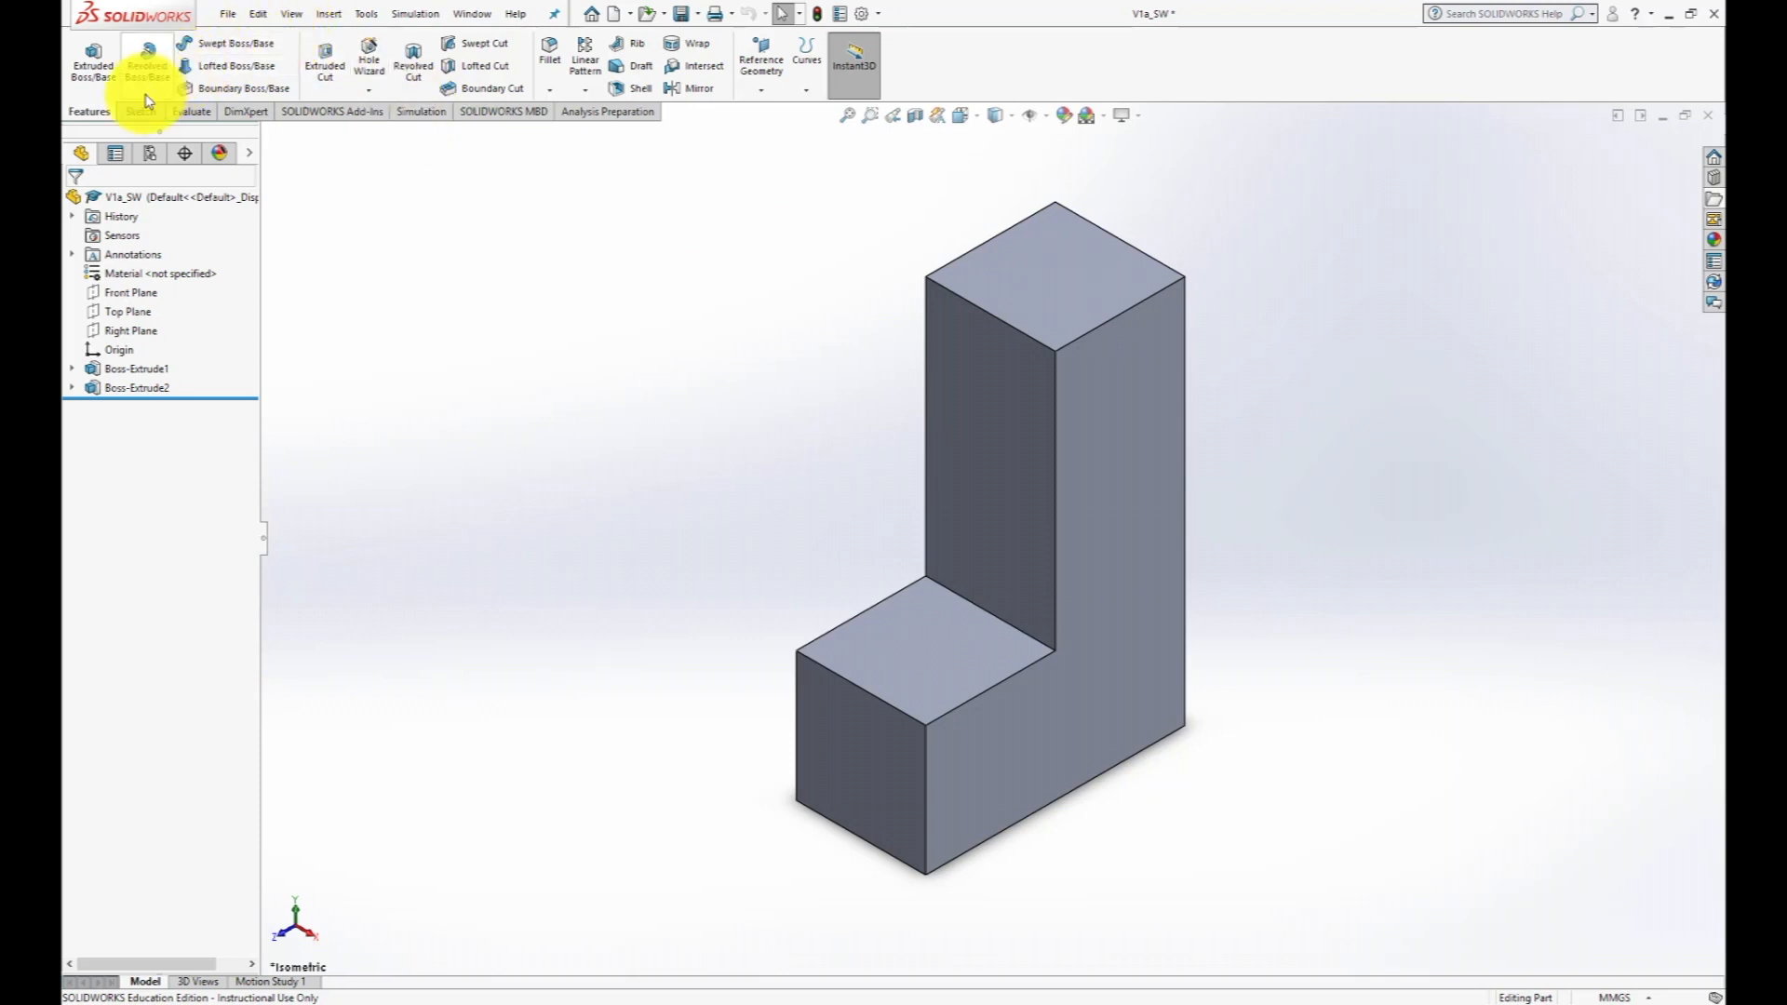
- Examine the mass properties of the L-shaped part, including its volume, surface area and center of mass
left_click(181, 113)
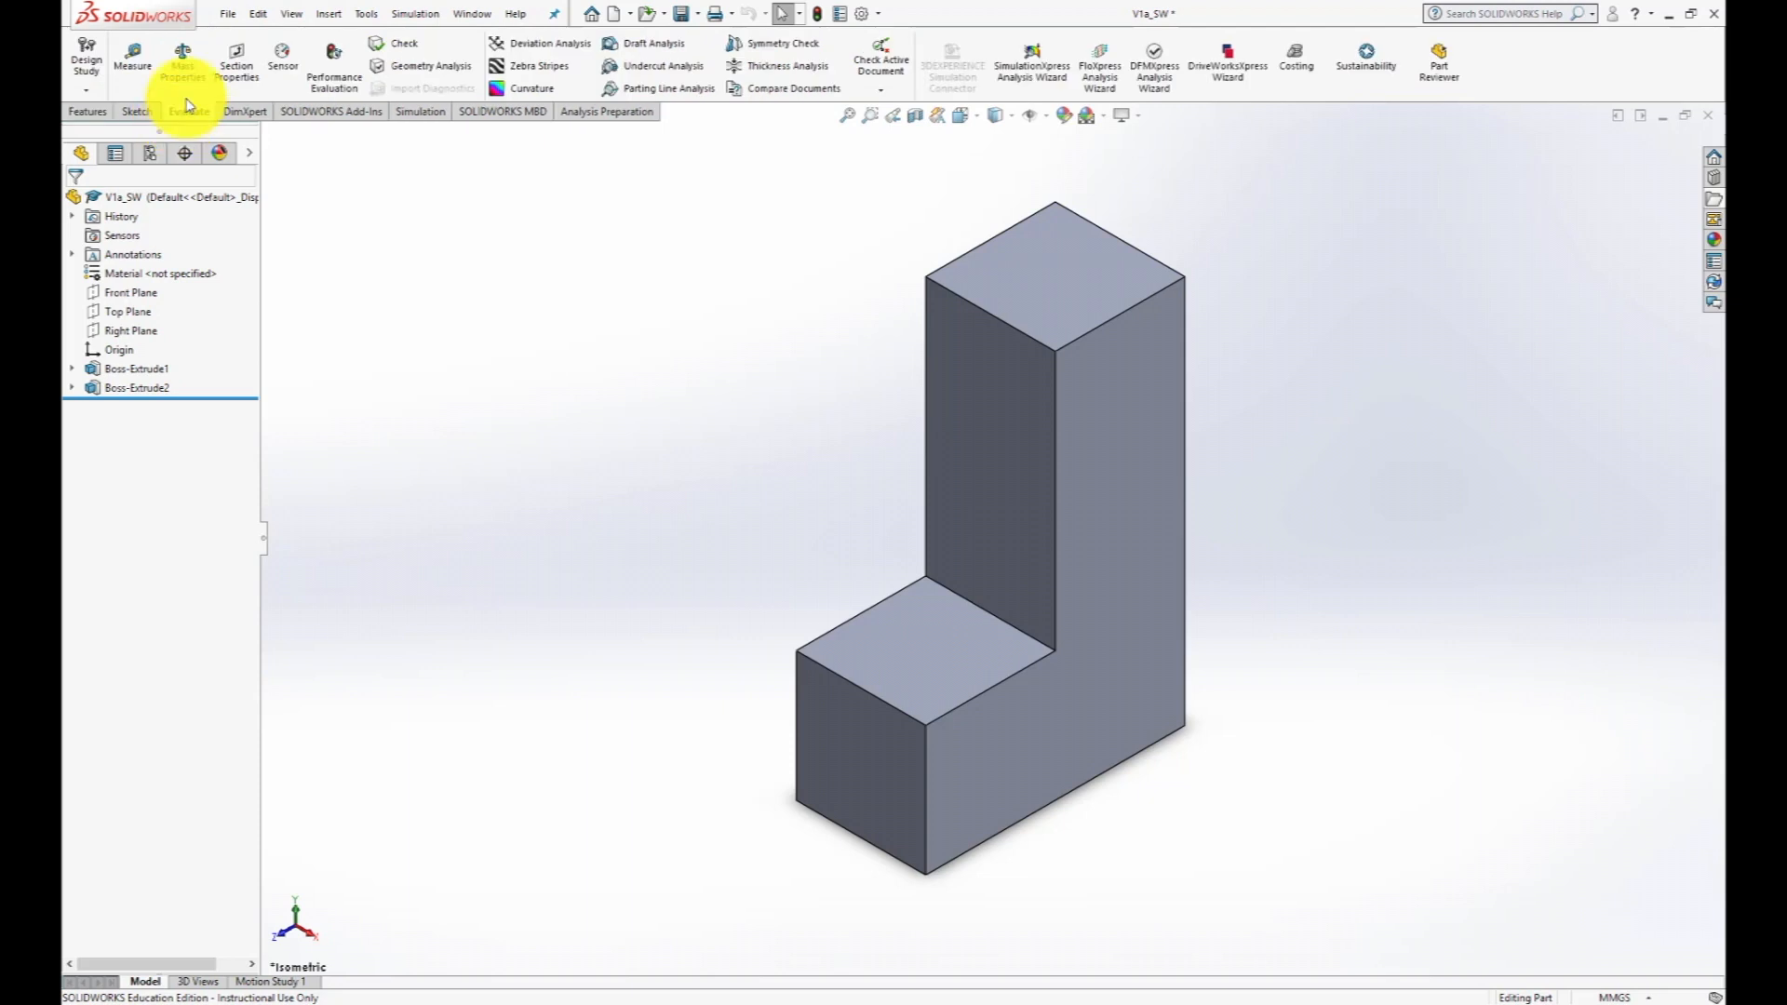
left_click(183, 58)
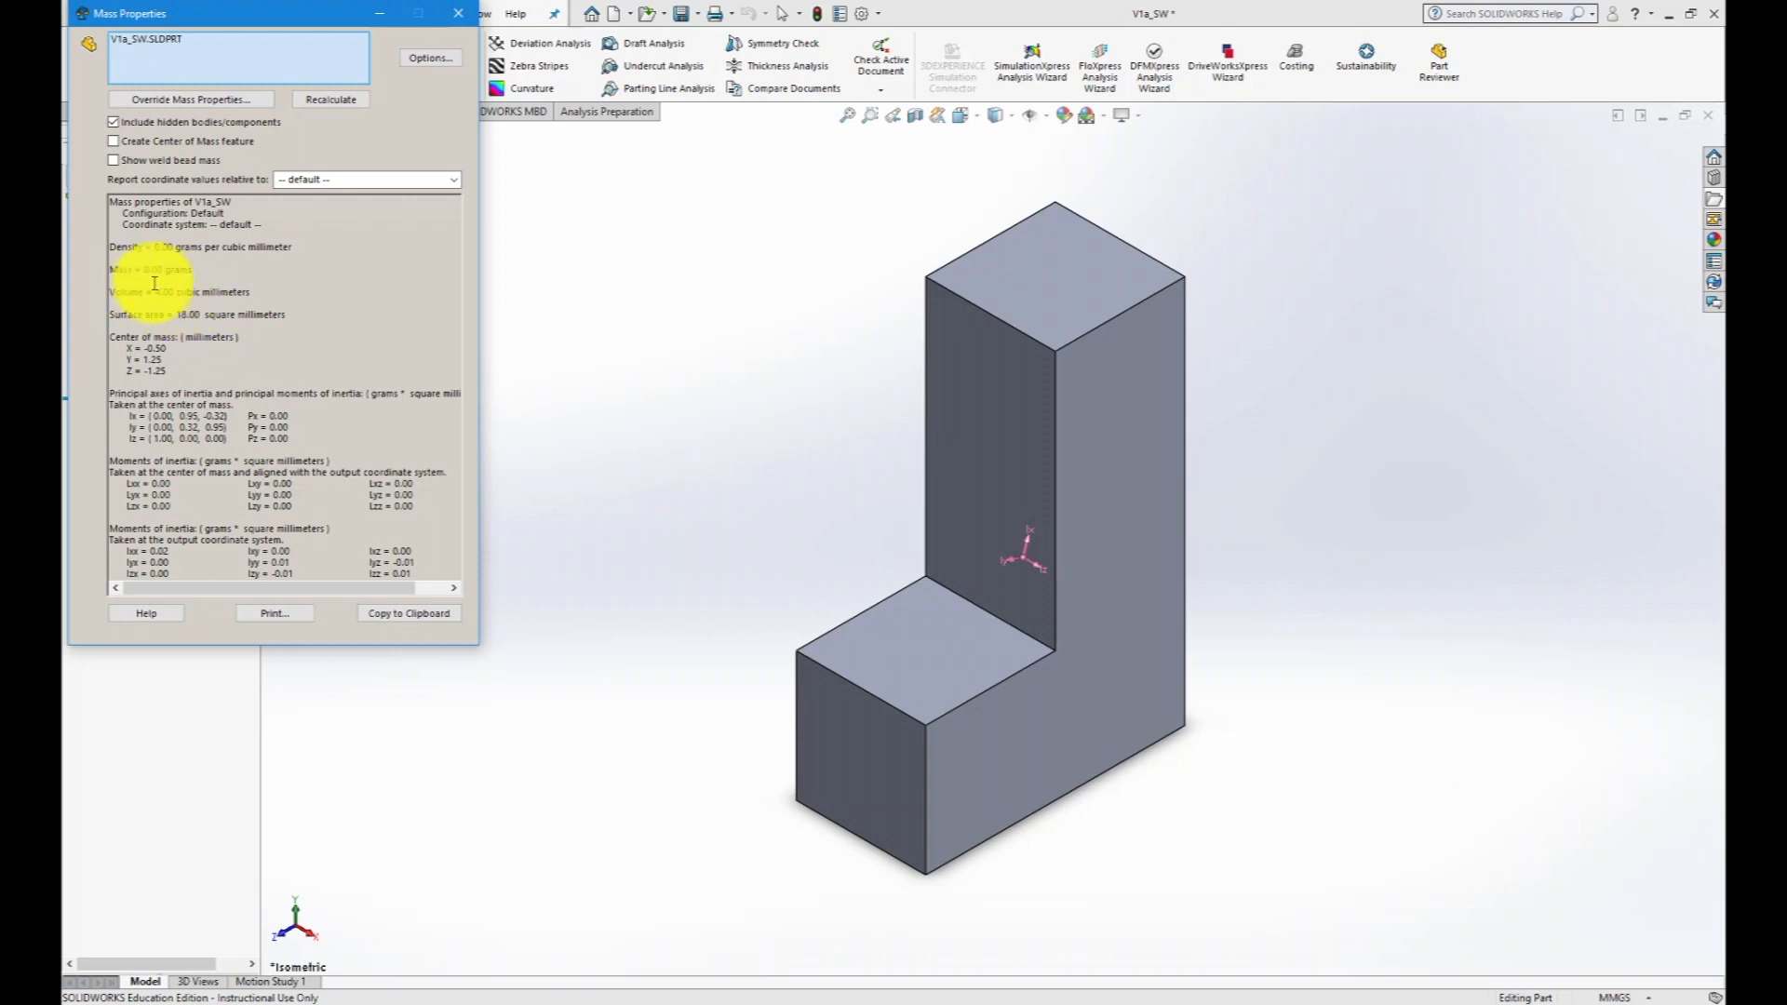
left_click(457, 19)
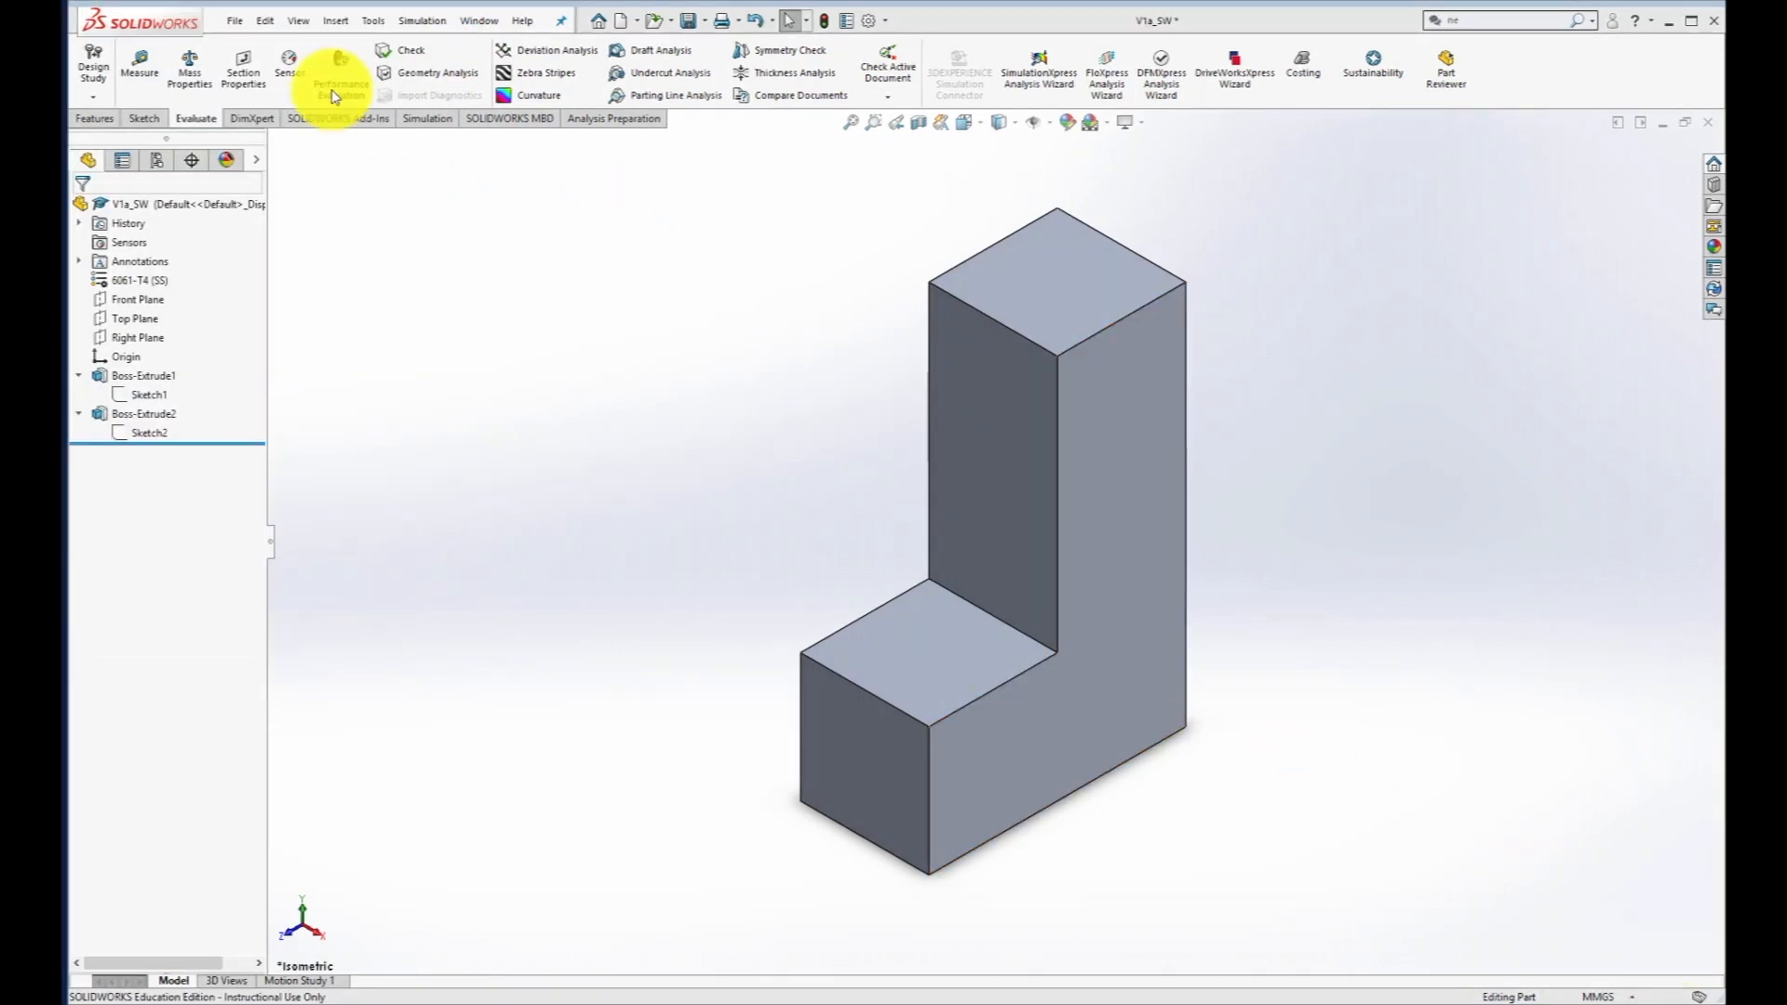
- Create a new drawing document using the standard B (ANSI) Landscape sheet format
left_click(230, 22)
left_click(251, 48)
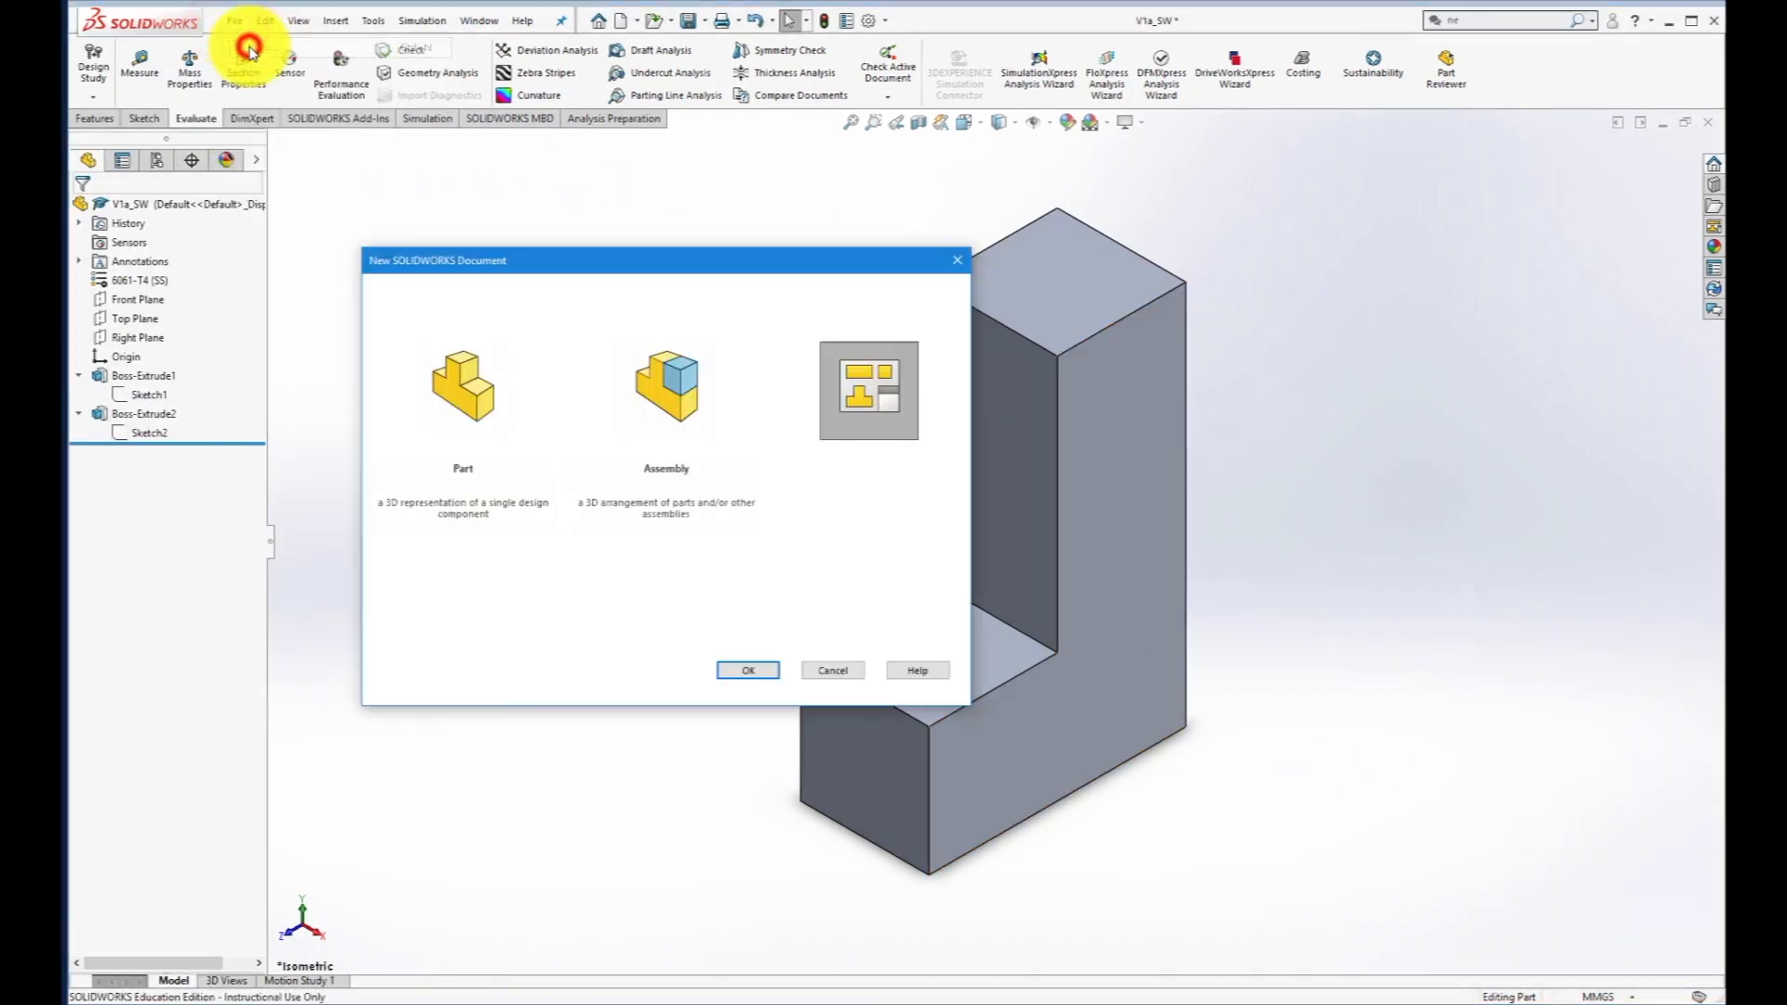
left_click(873, 407)
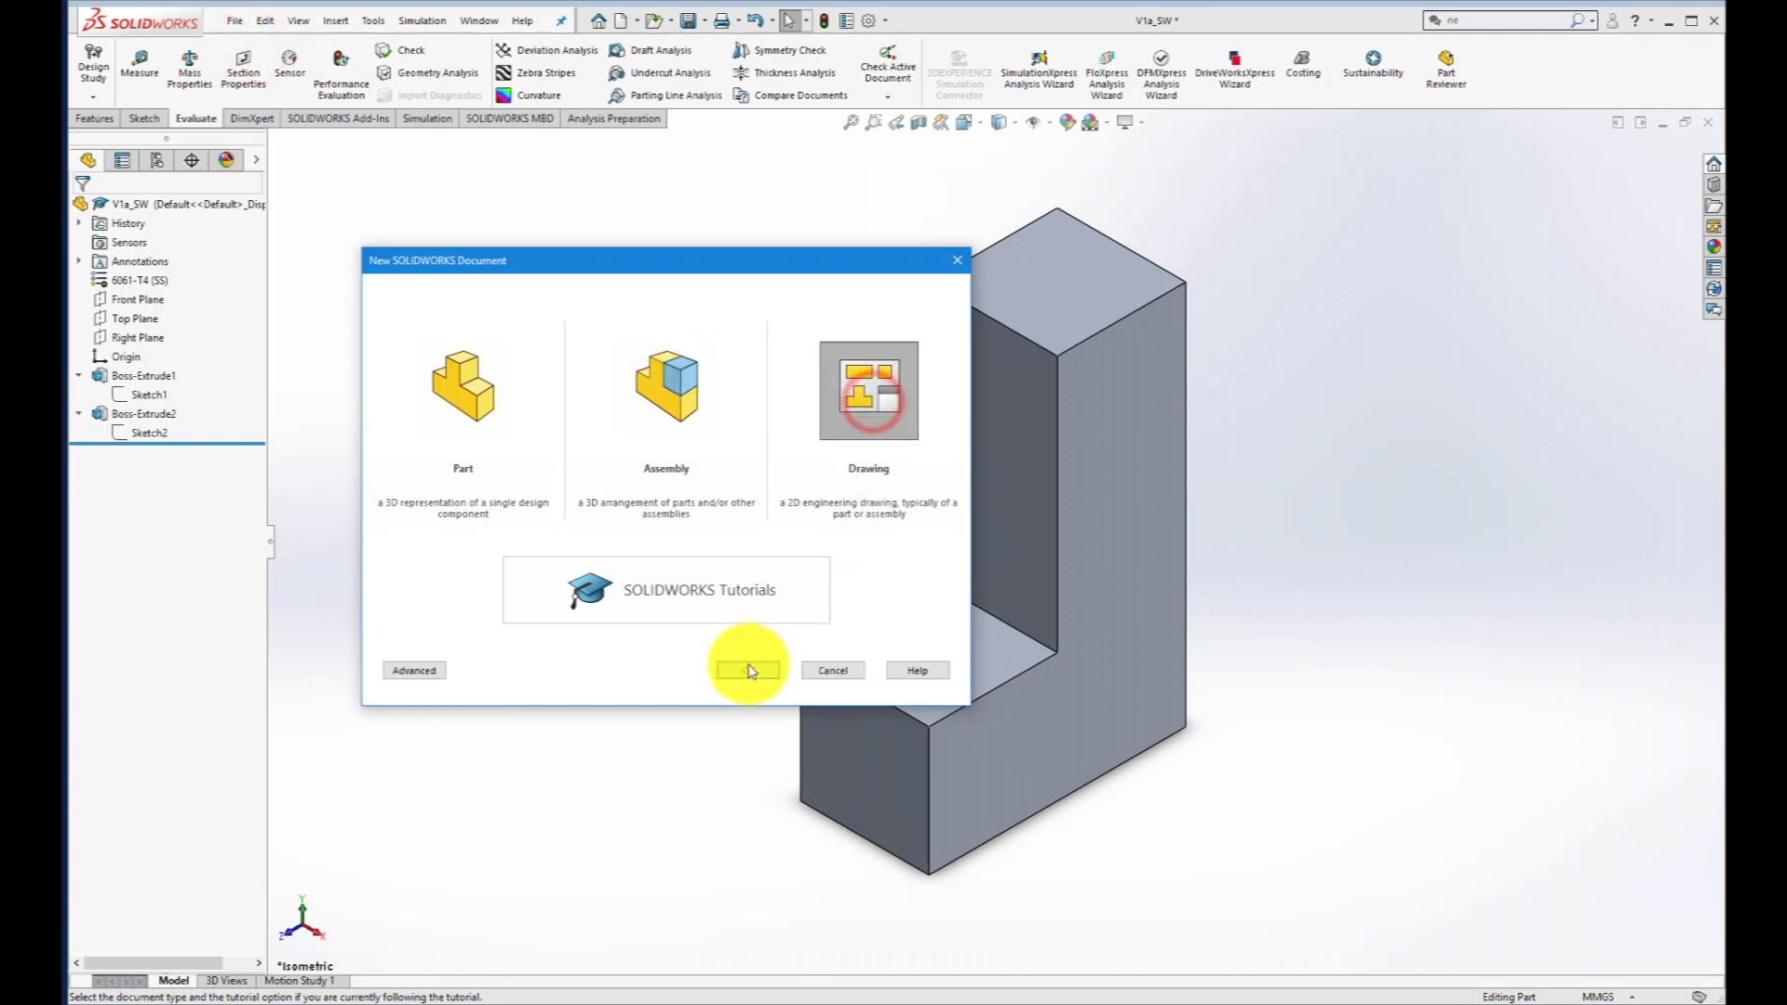
left_click(747, 670)
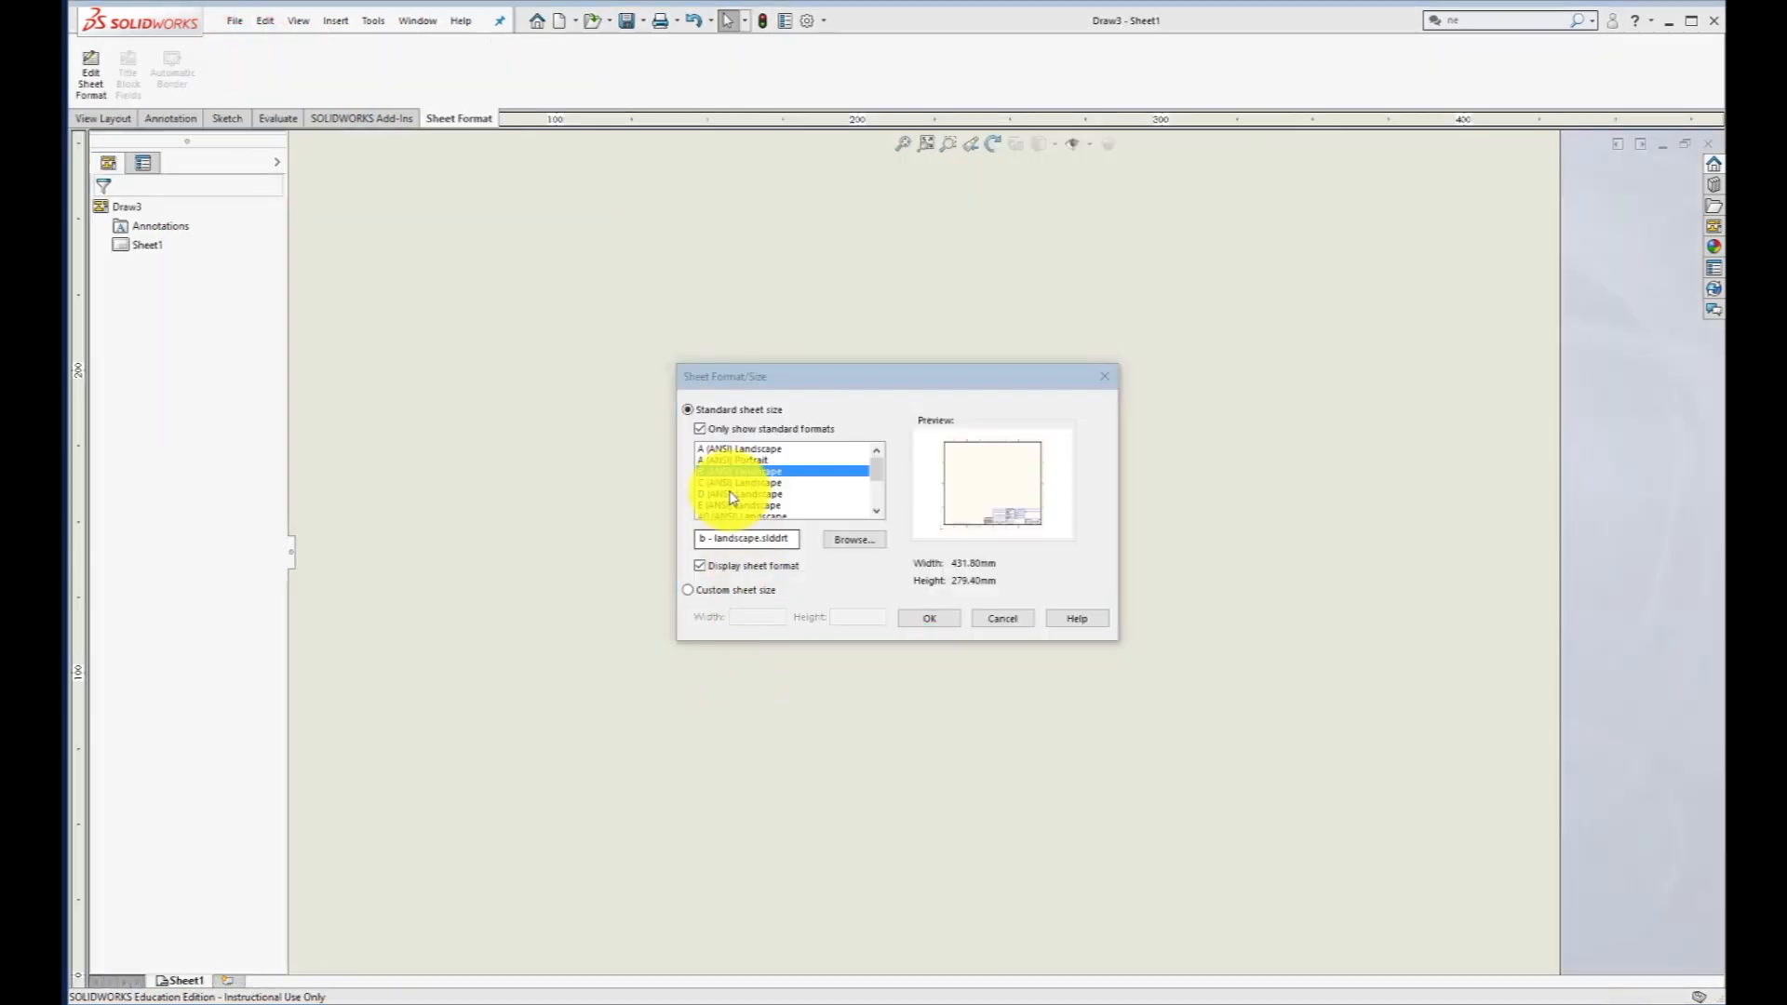
left_click(929, 618)
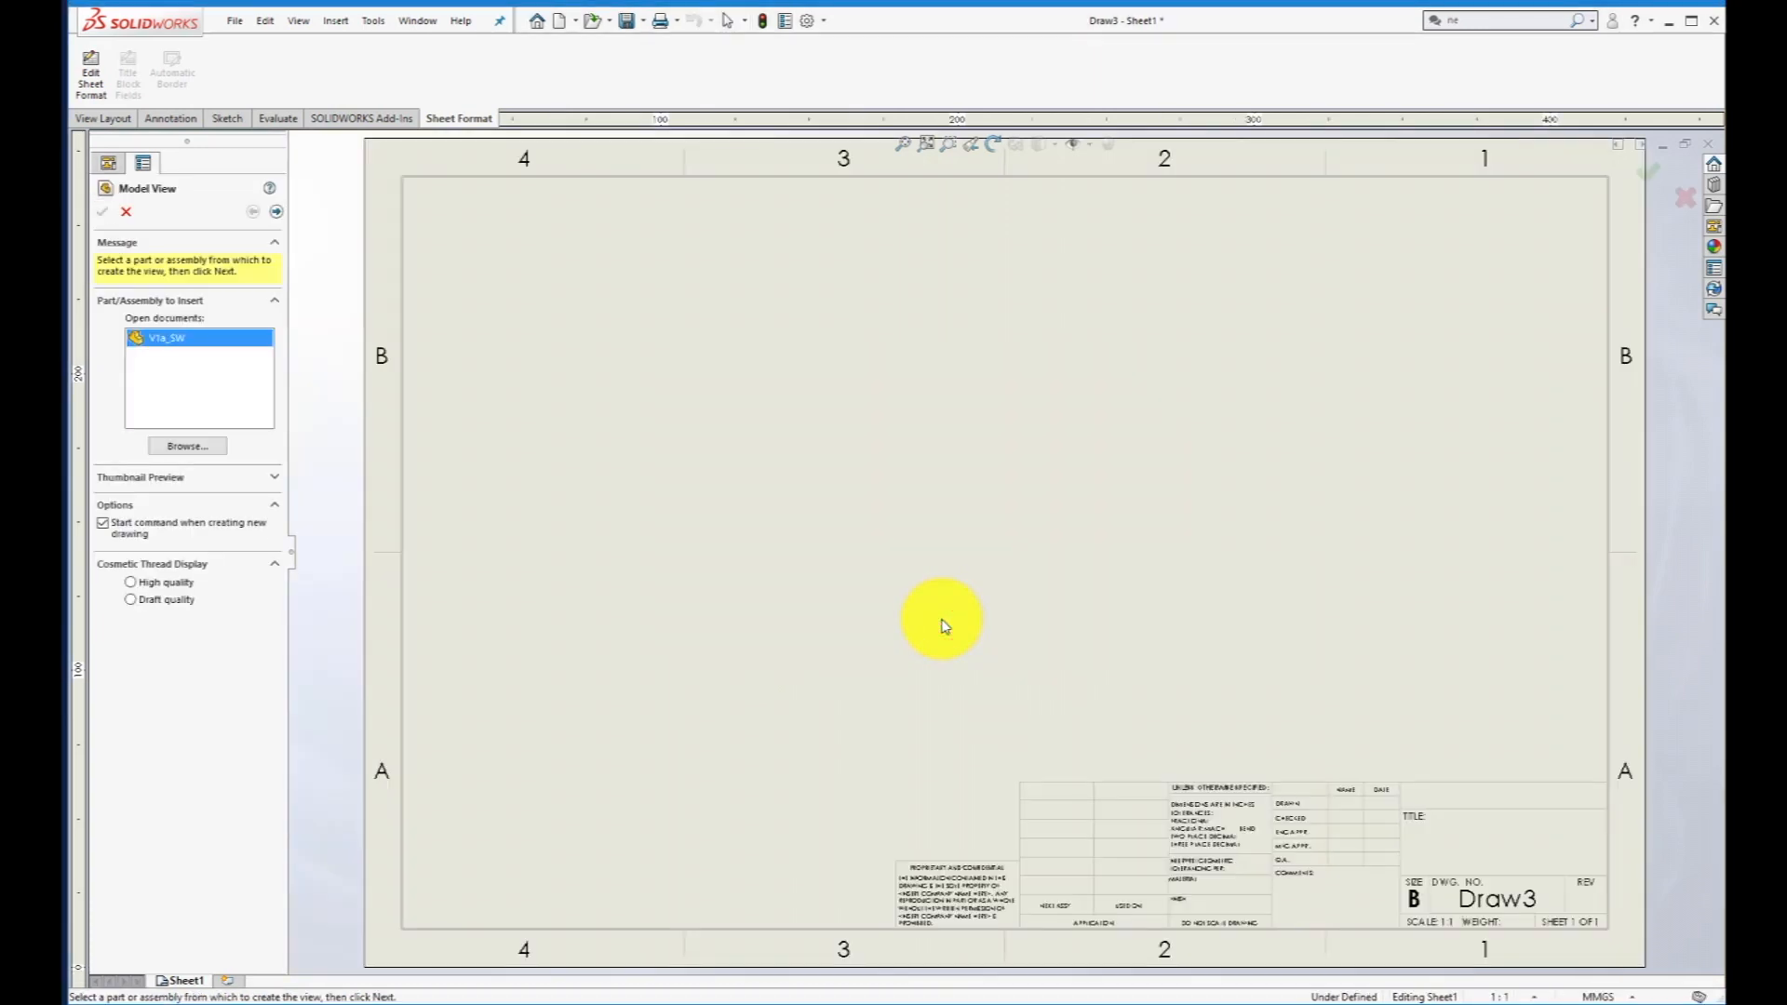
- Insert front, top, right and isometric views of V1a_SW into the drawing as multiple views
double_click(167, 341)
left_click(130, 418)
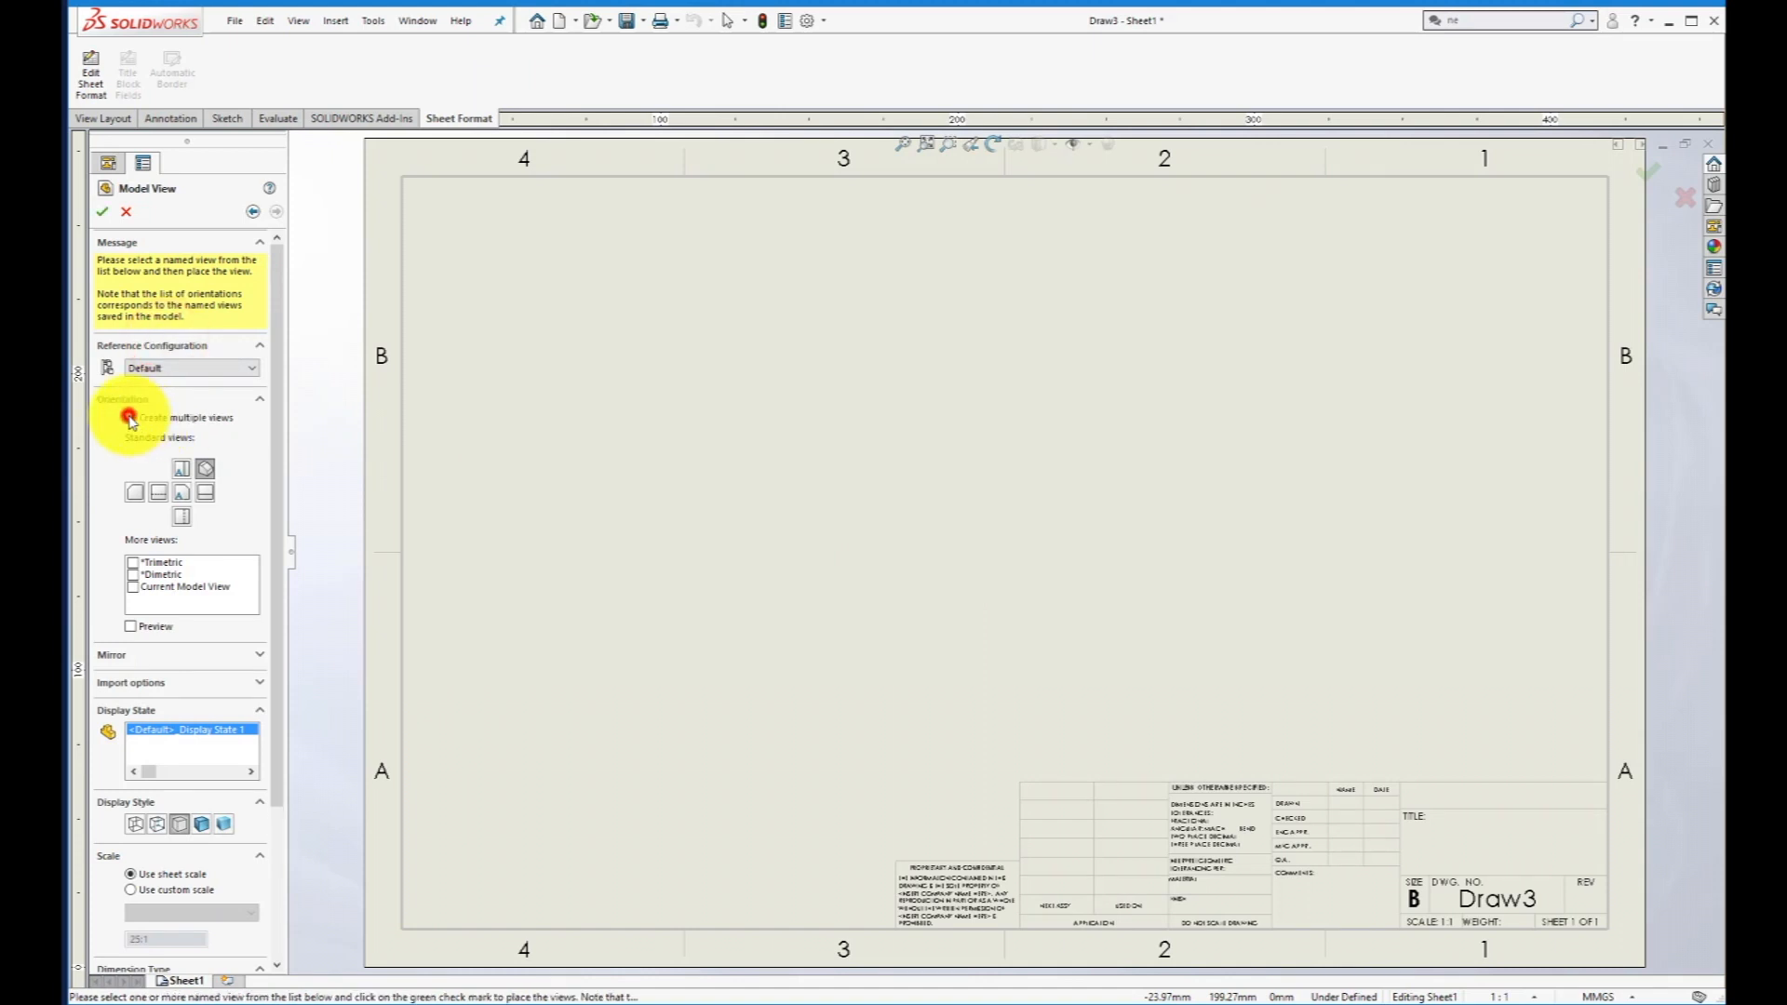
left_click(182, 491)
left_click(205, 516)
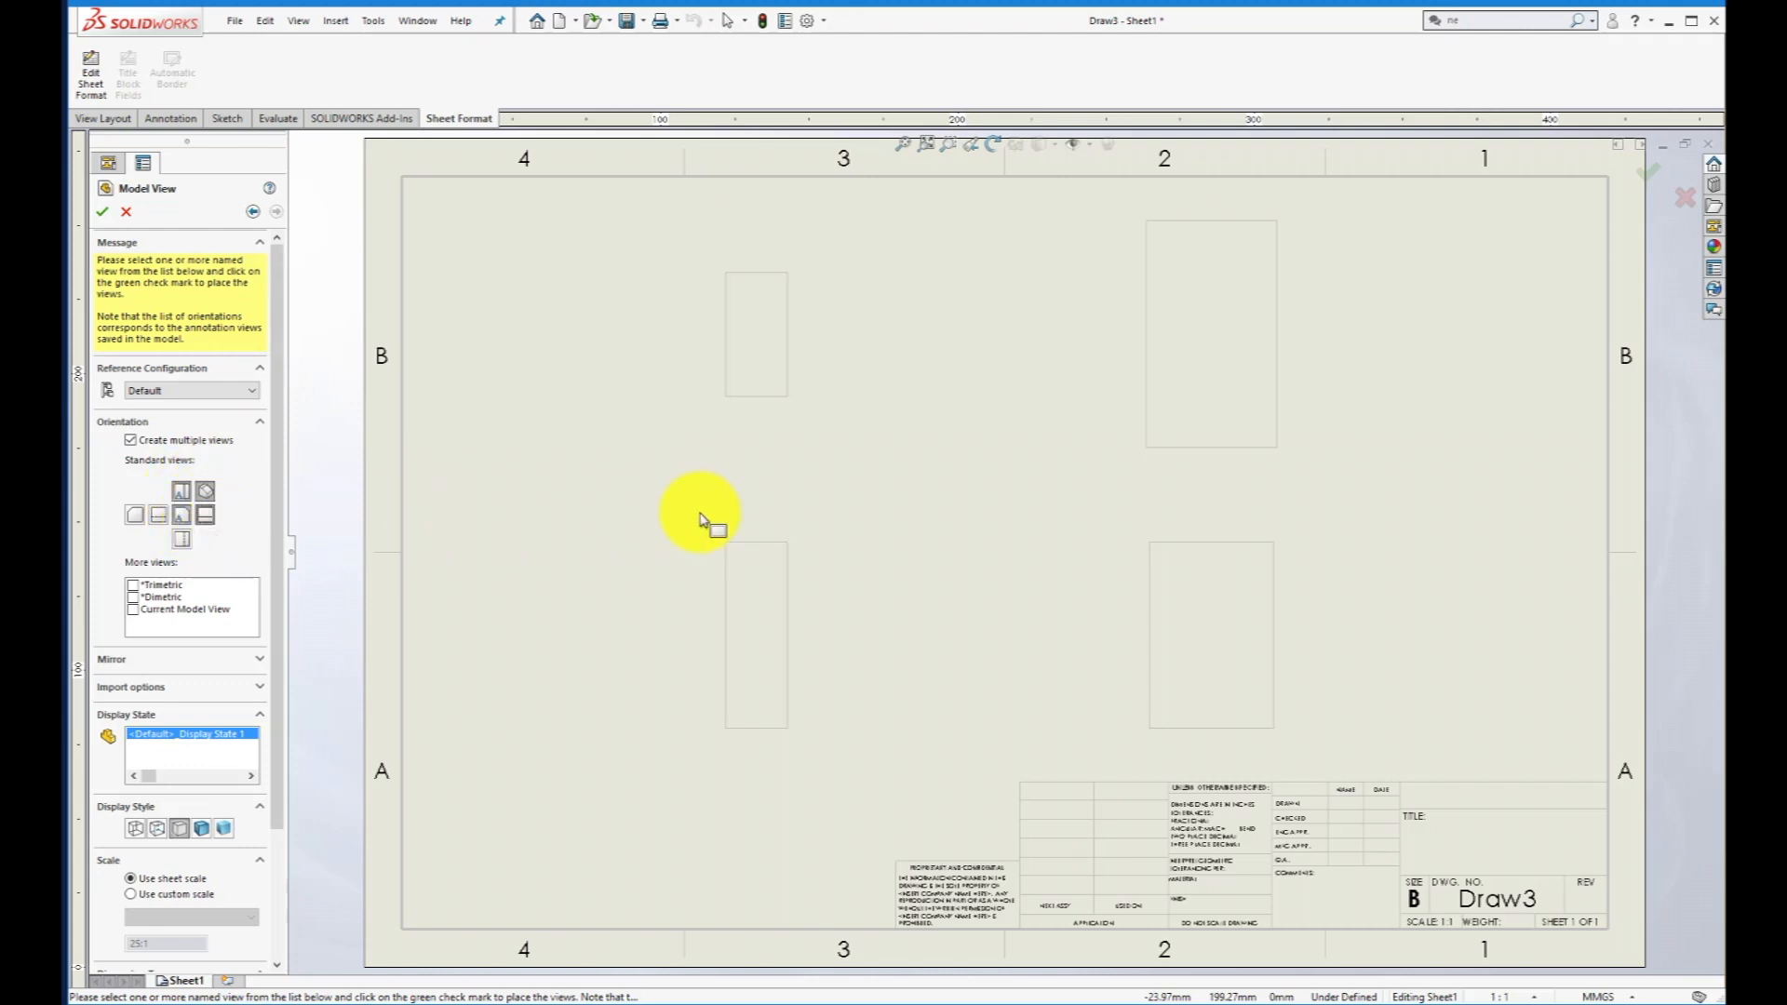
left_click(103, 213)
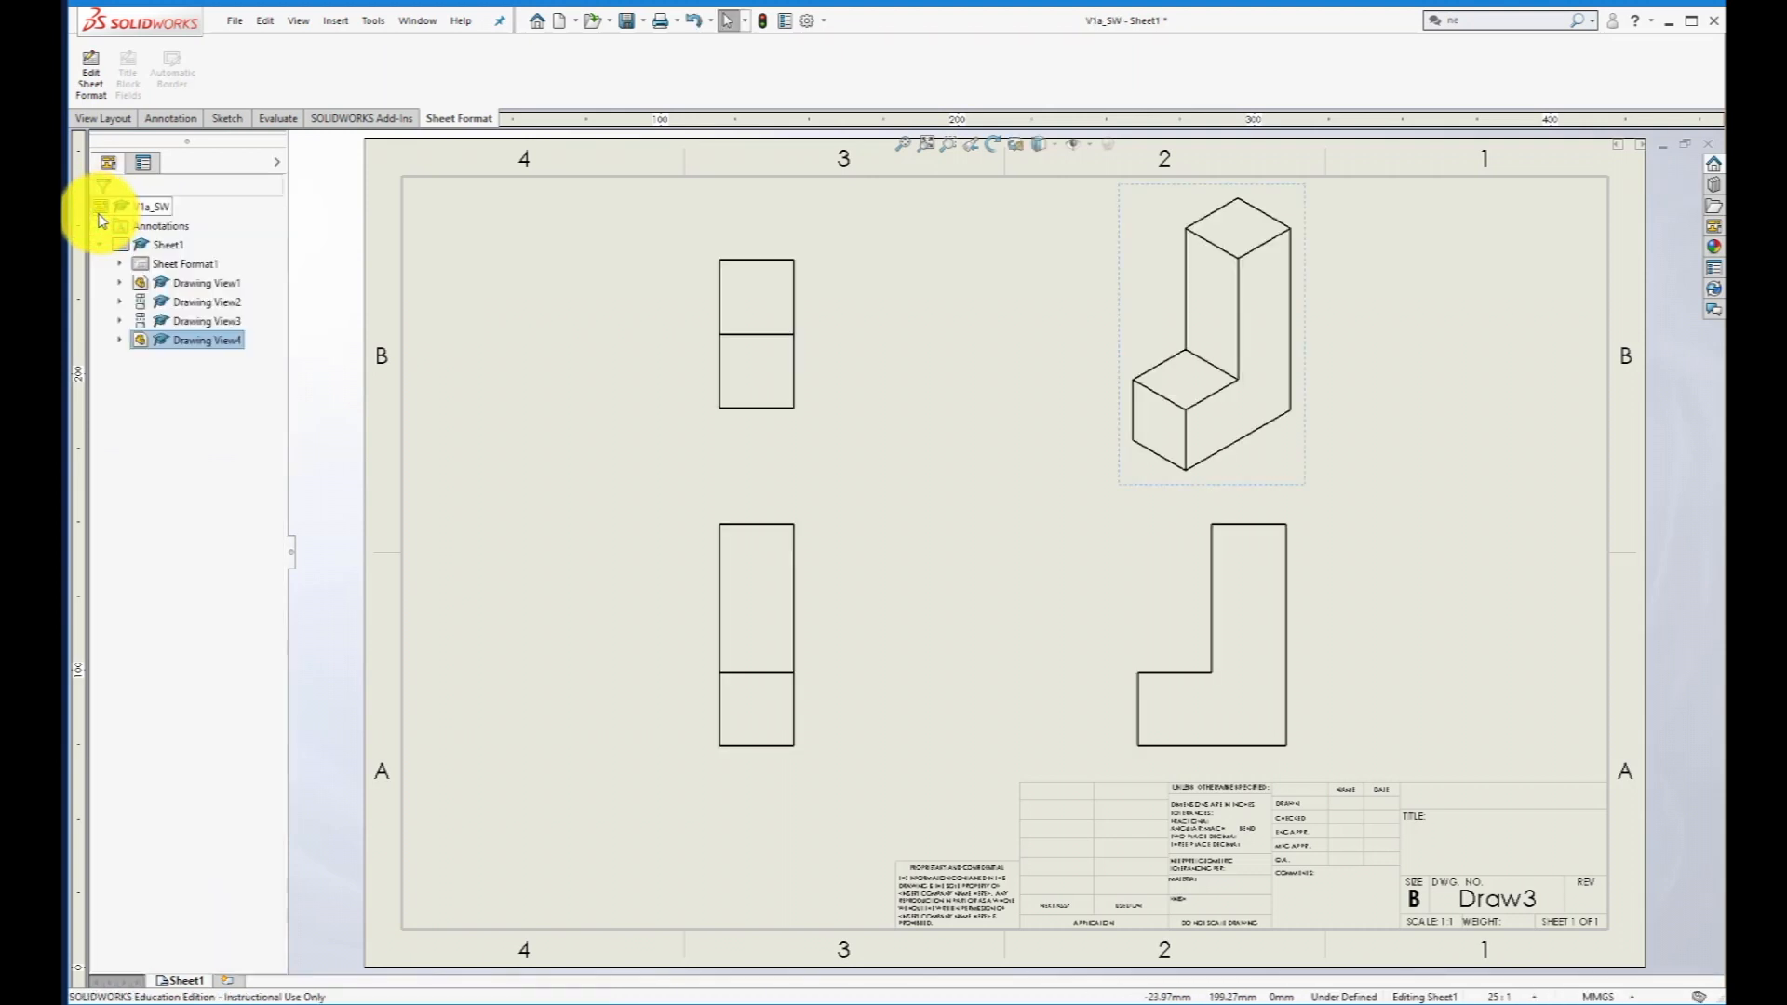
- Rearrange the views: front and top near the sheet's left border, the right view closer to the front view, and the isometric near the right border
left_click(703, 400)
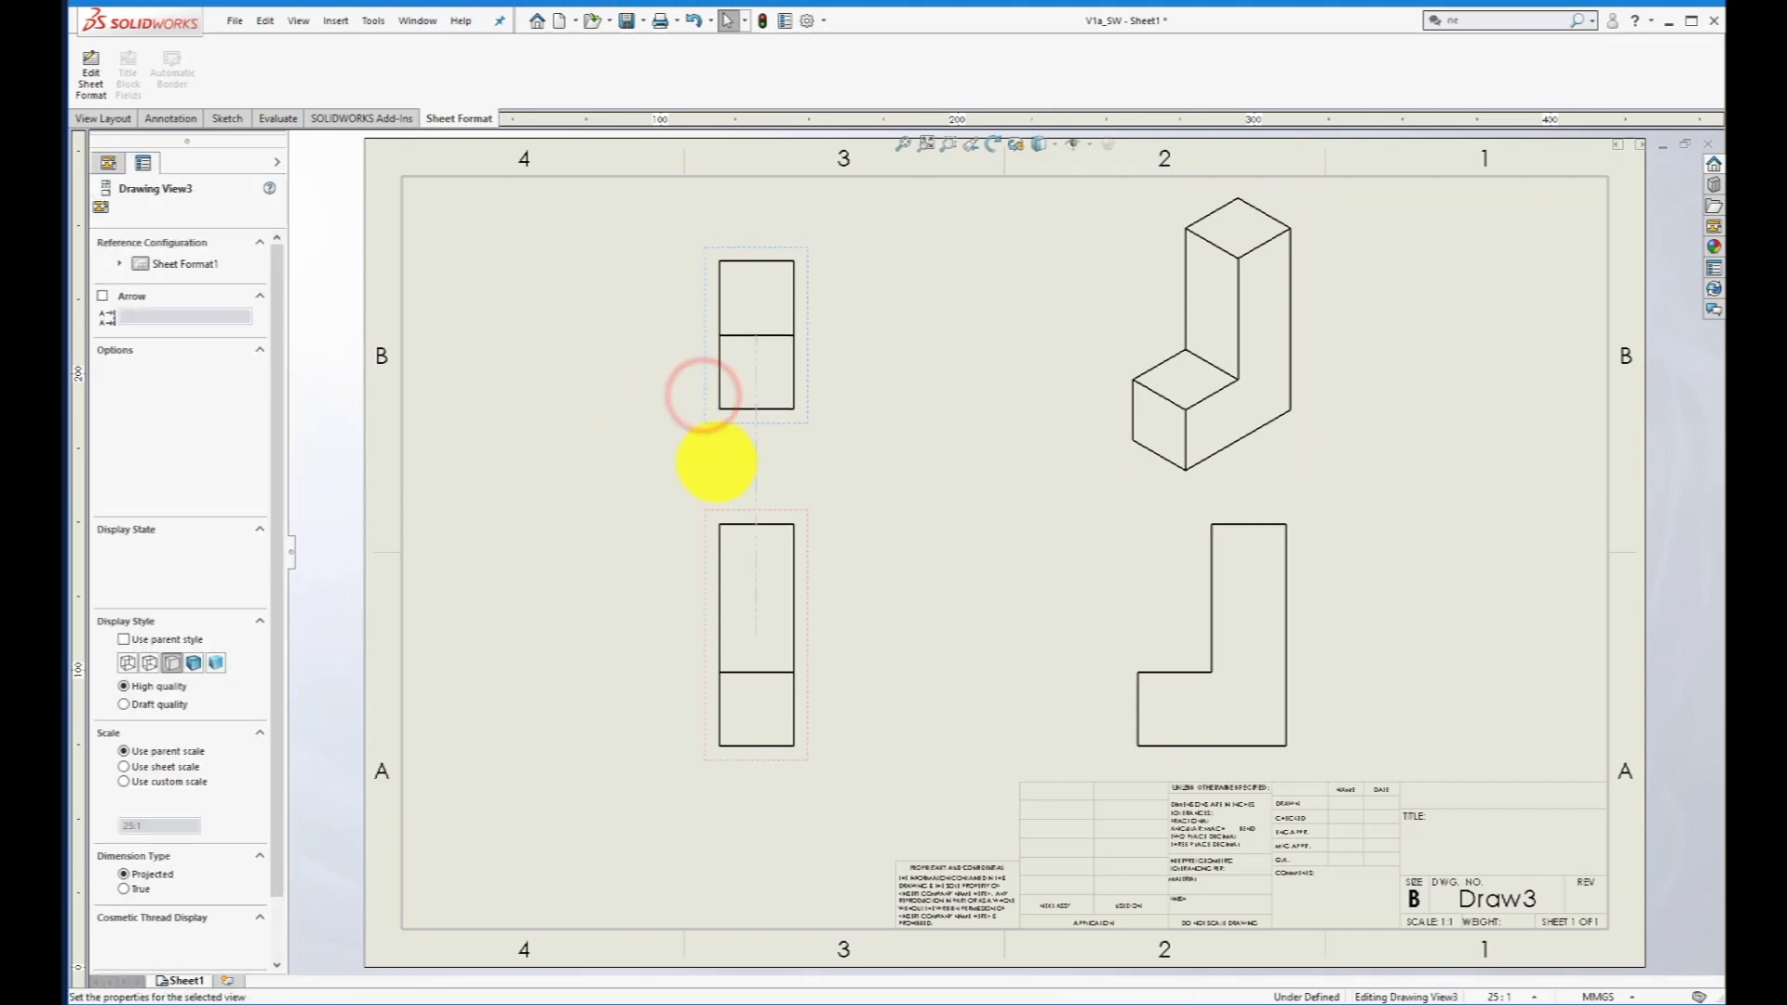
mouse_move(703, 556)
left_mouse_down()
mouse_move(491, 548)
mouse_move(519, 549)
left_mouse_up()
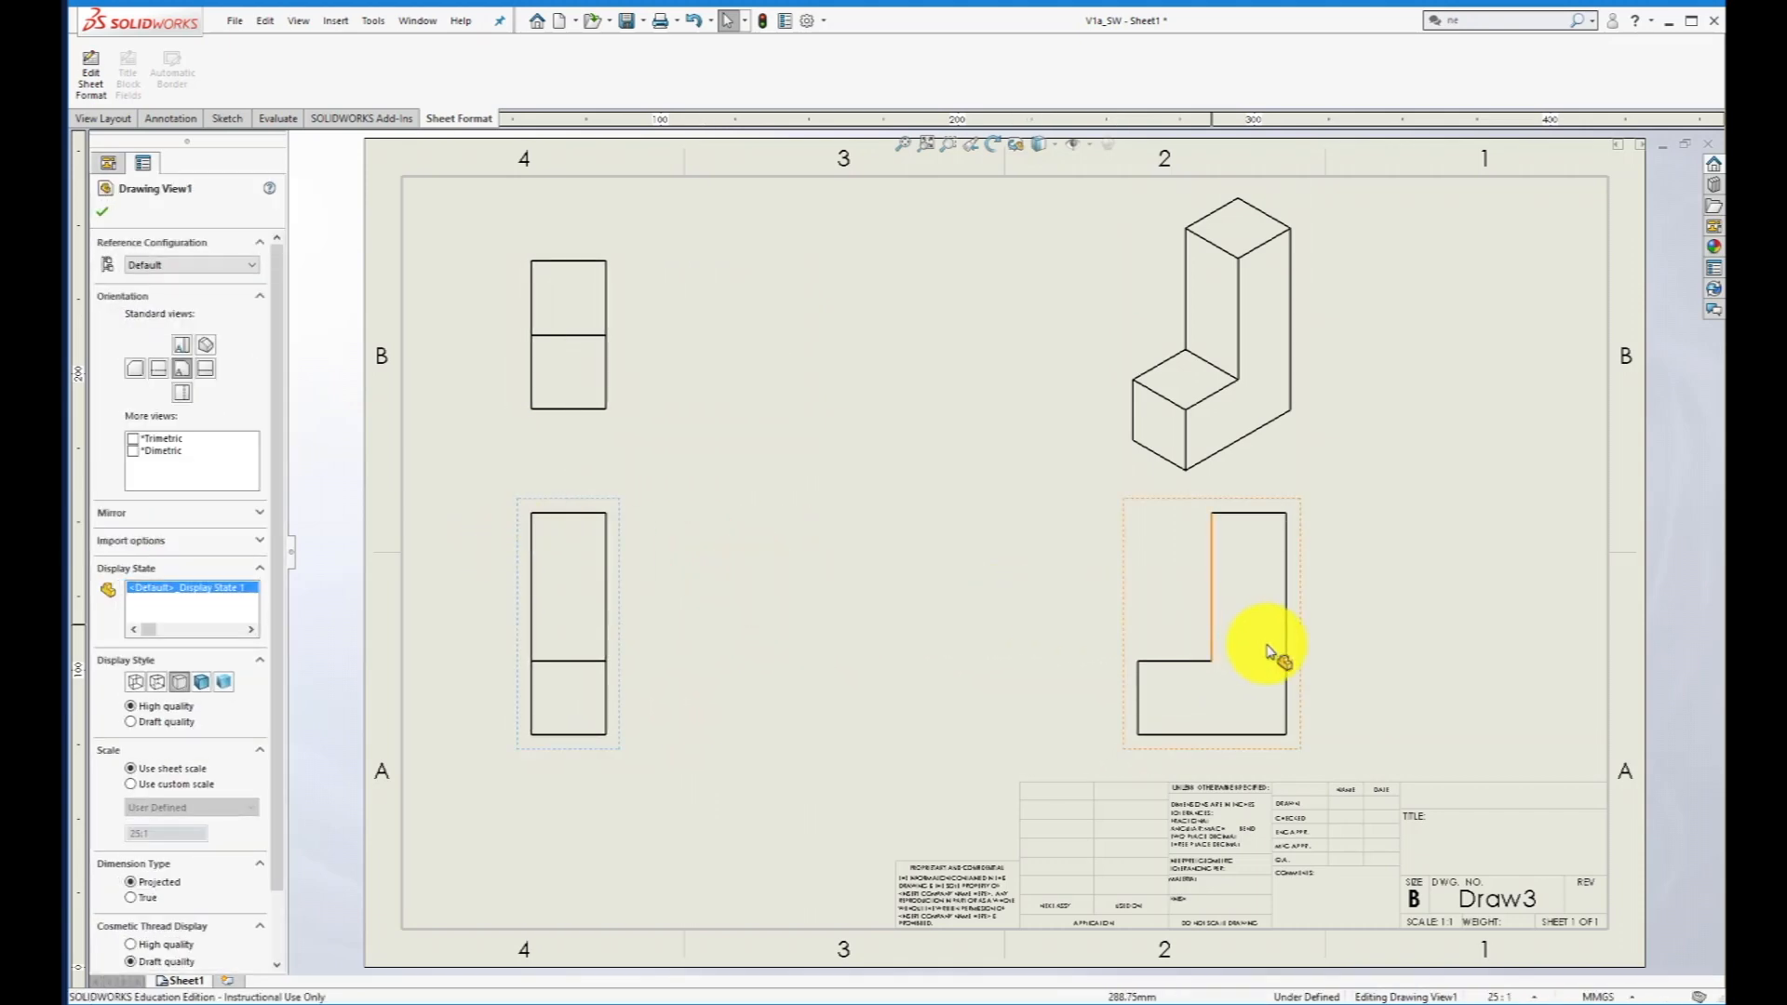
left_click_drag(1121, 641, 822, 639)
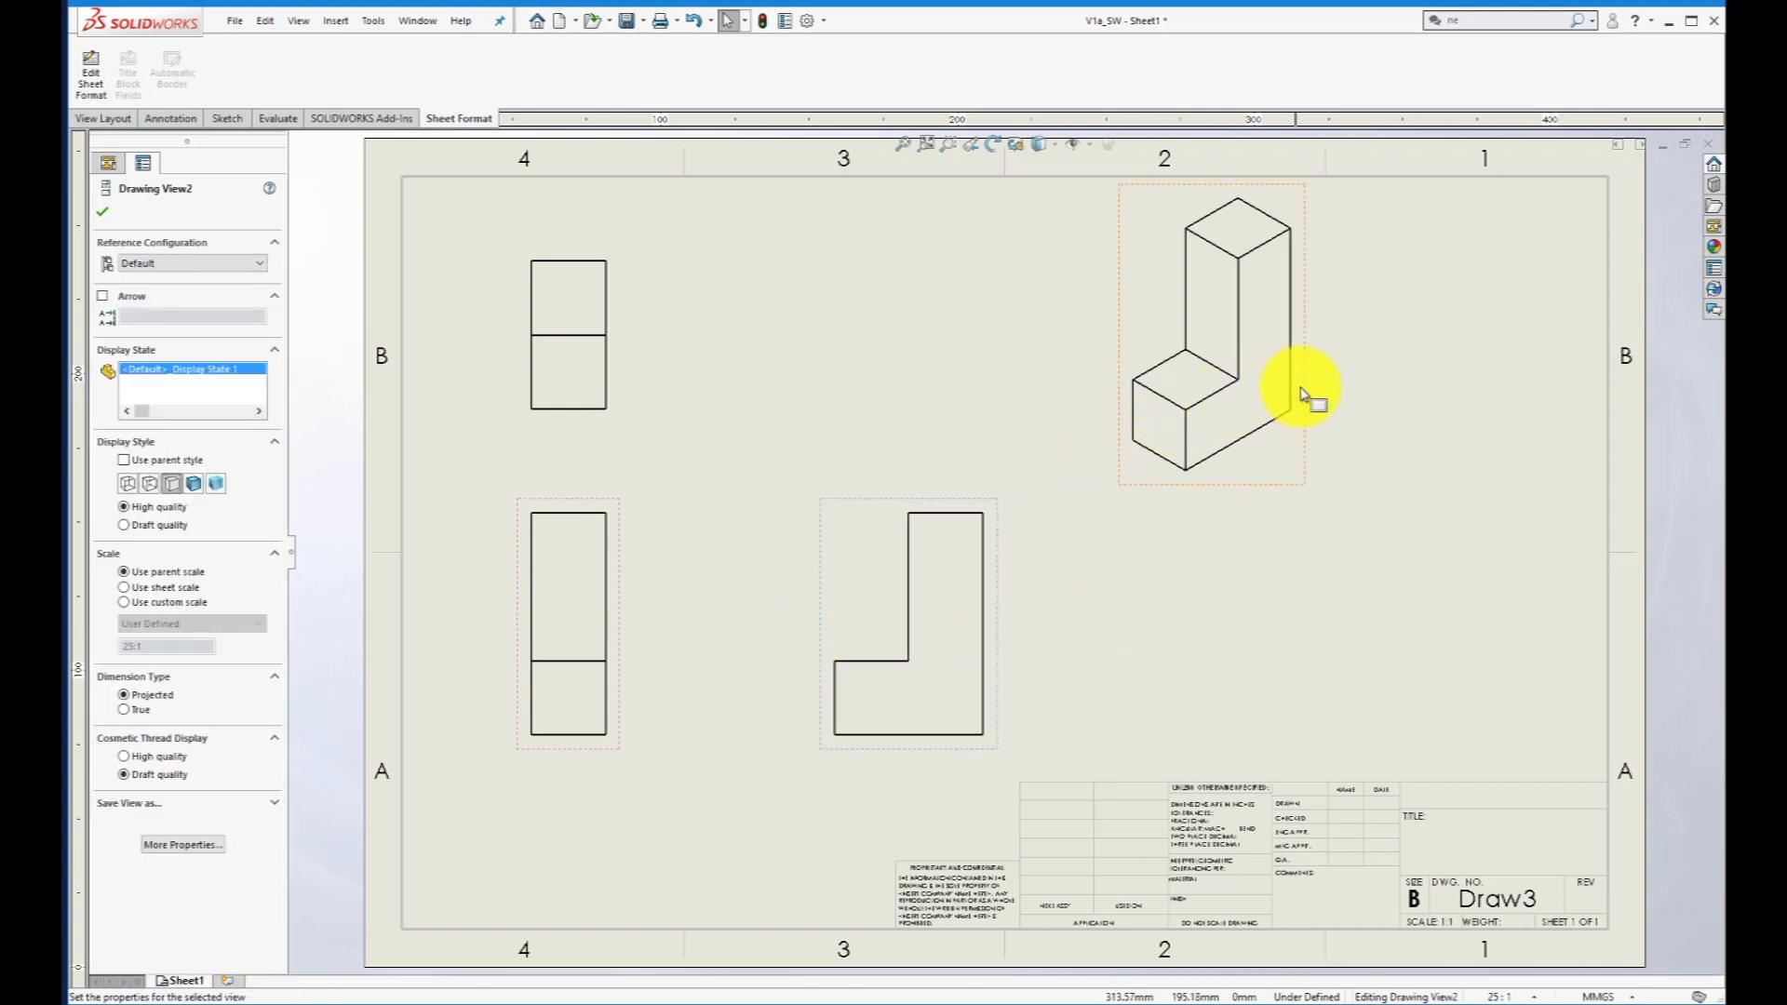
left_click_drag(1303, 391, 1481, 433)
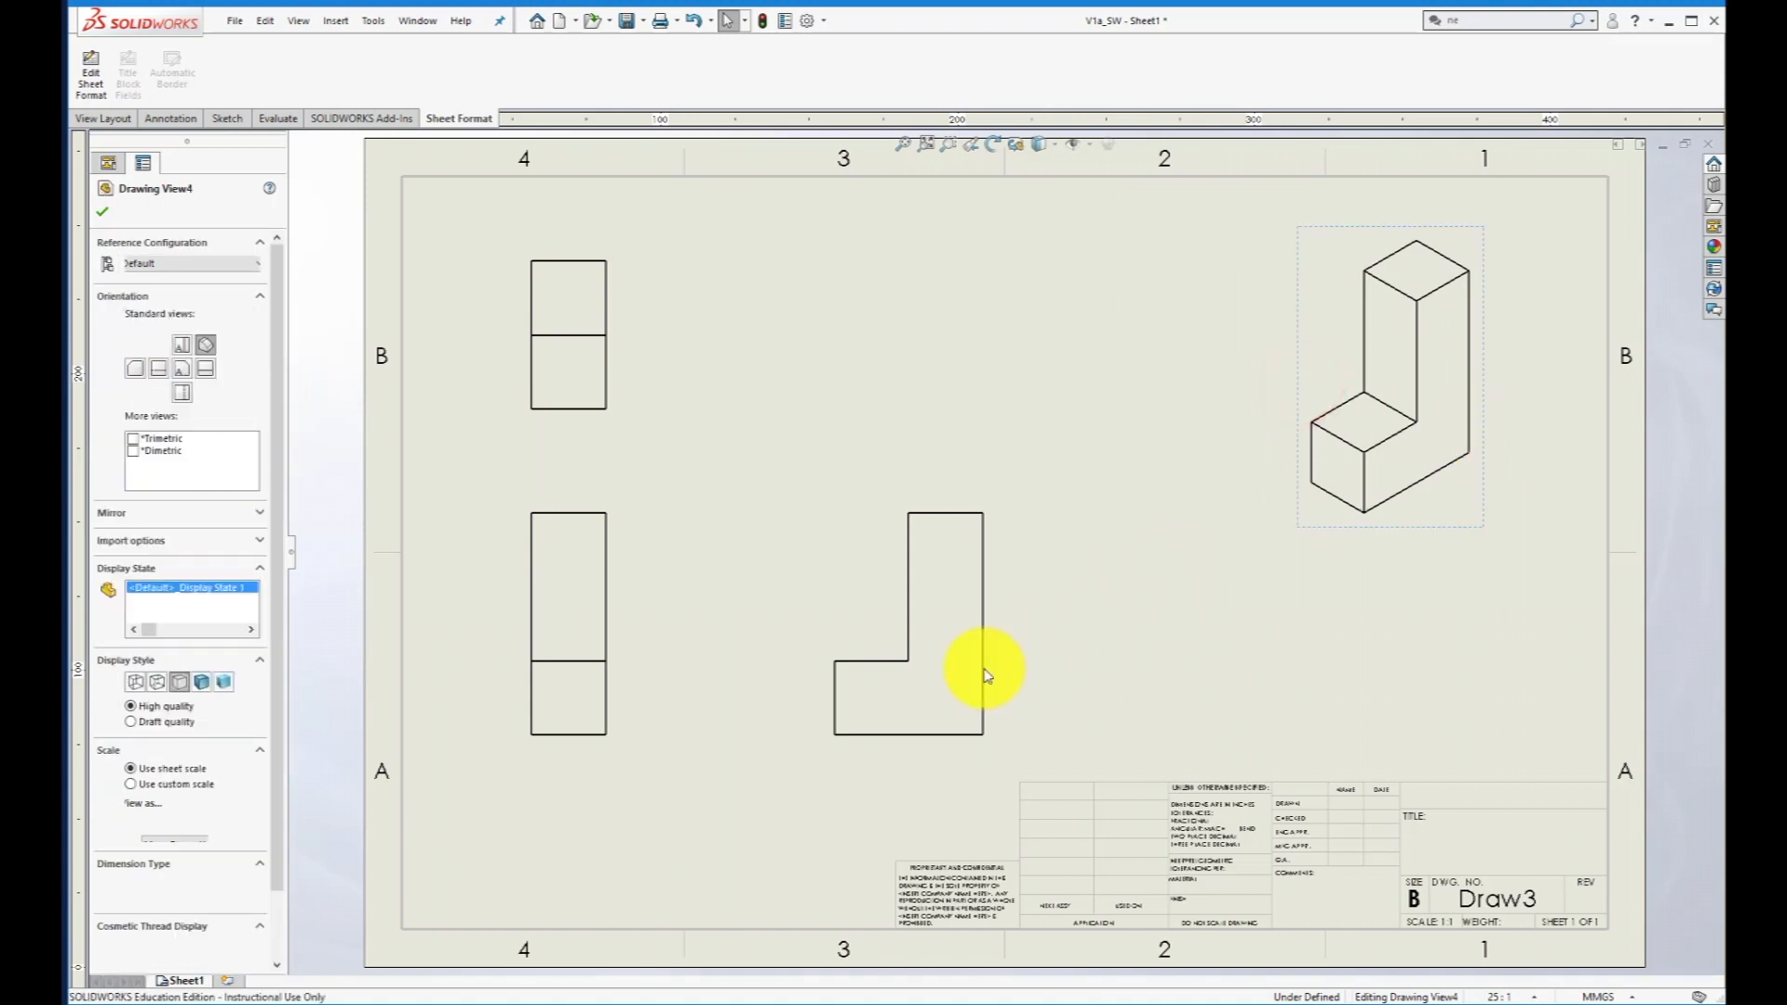
left_click(879, 750)
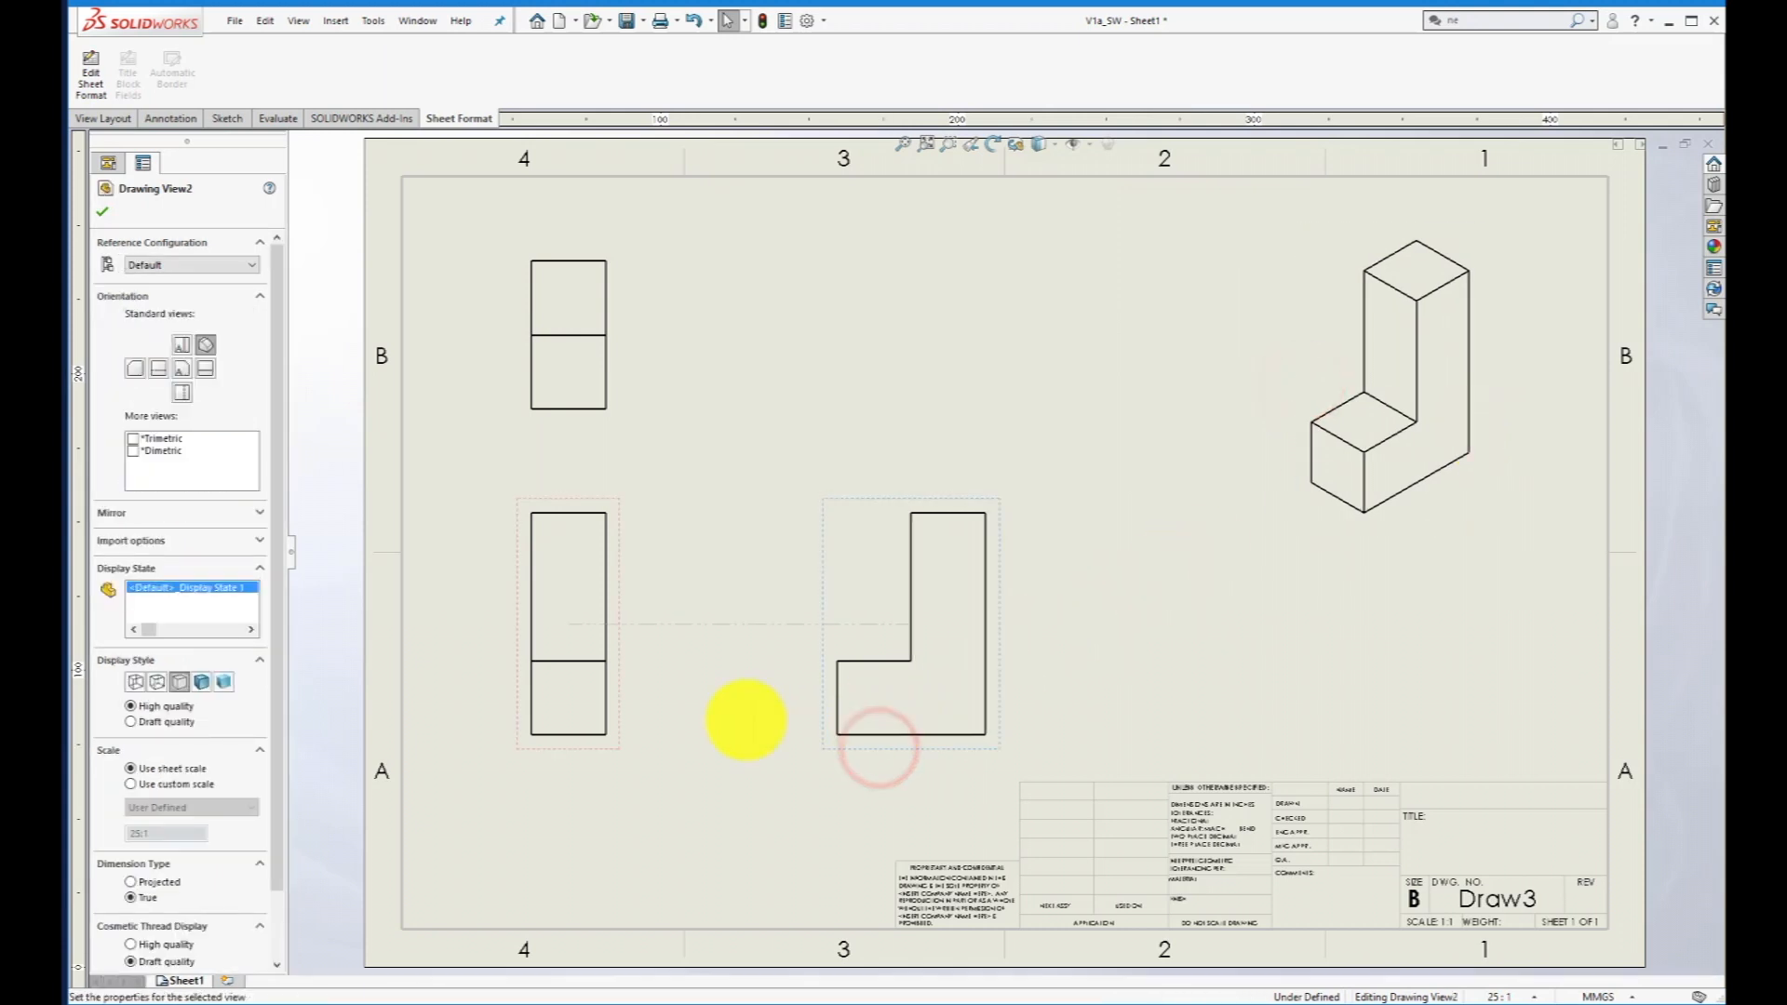
left_click_drag(596, 756, 597, 711)
- Dimension the overall height along the right view's long vertical edge and the overall width along its base with Smart Dimension
left_click(171, 119)
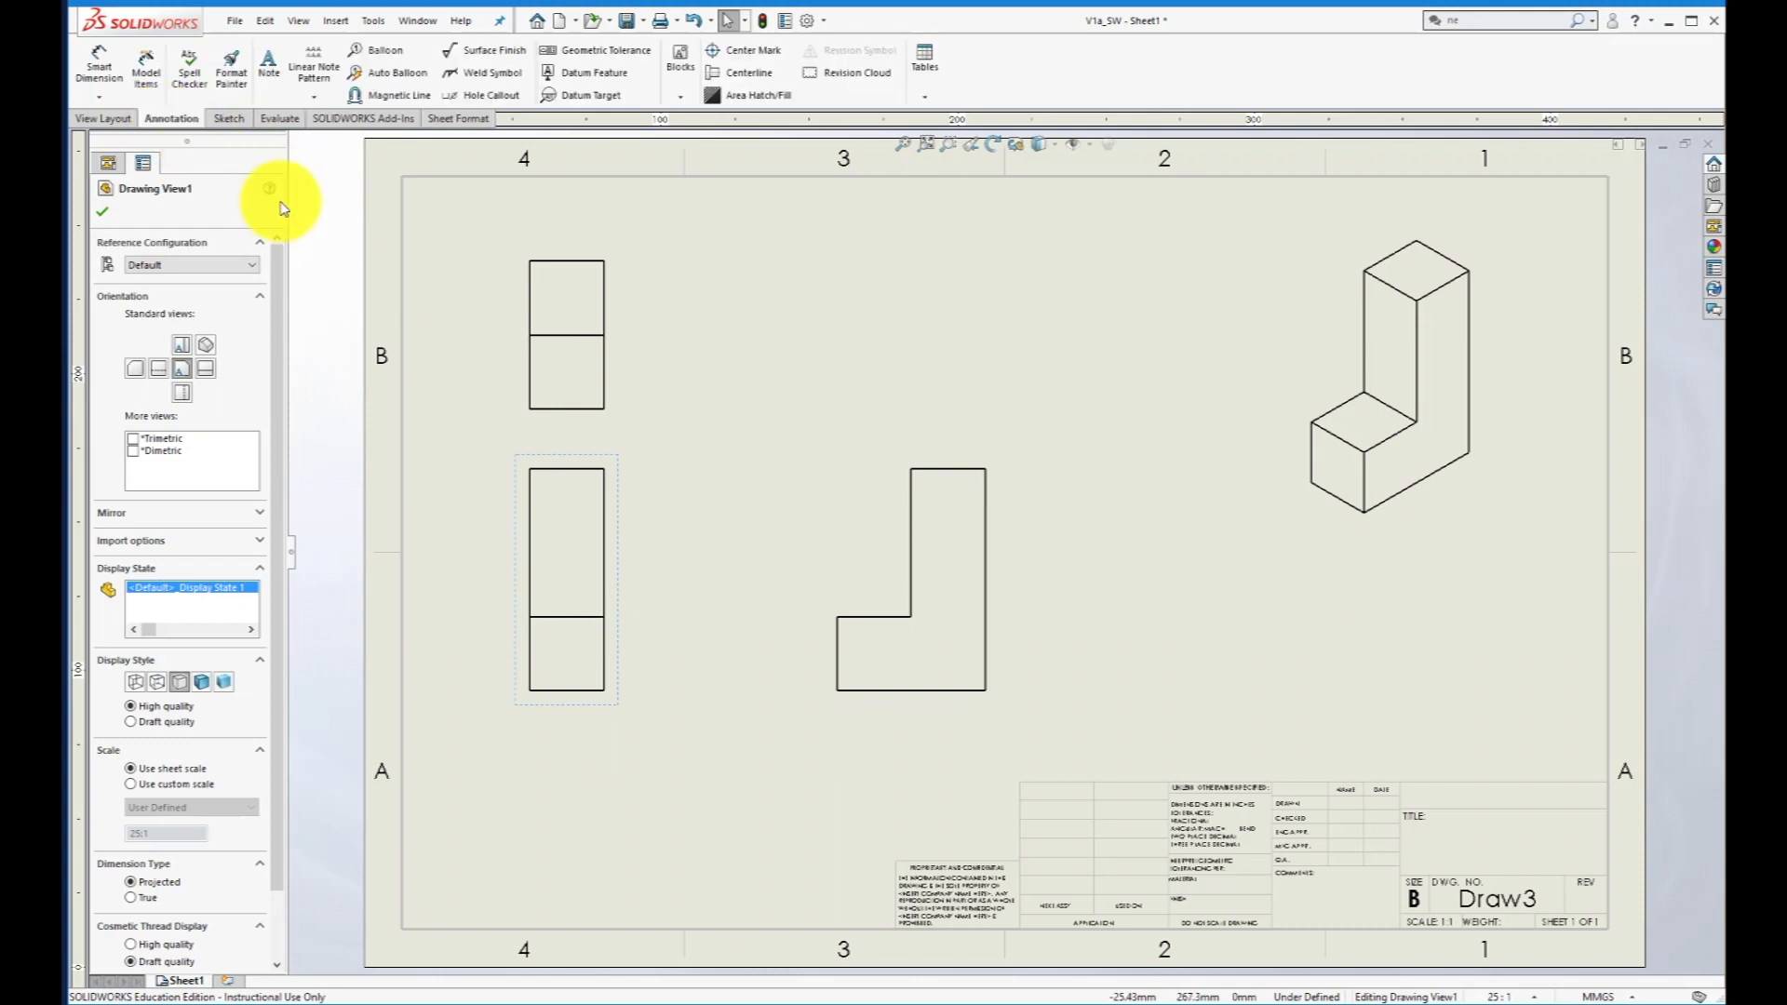
left_click(93, 65)
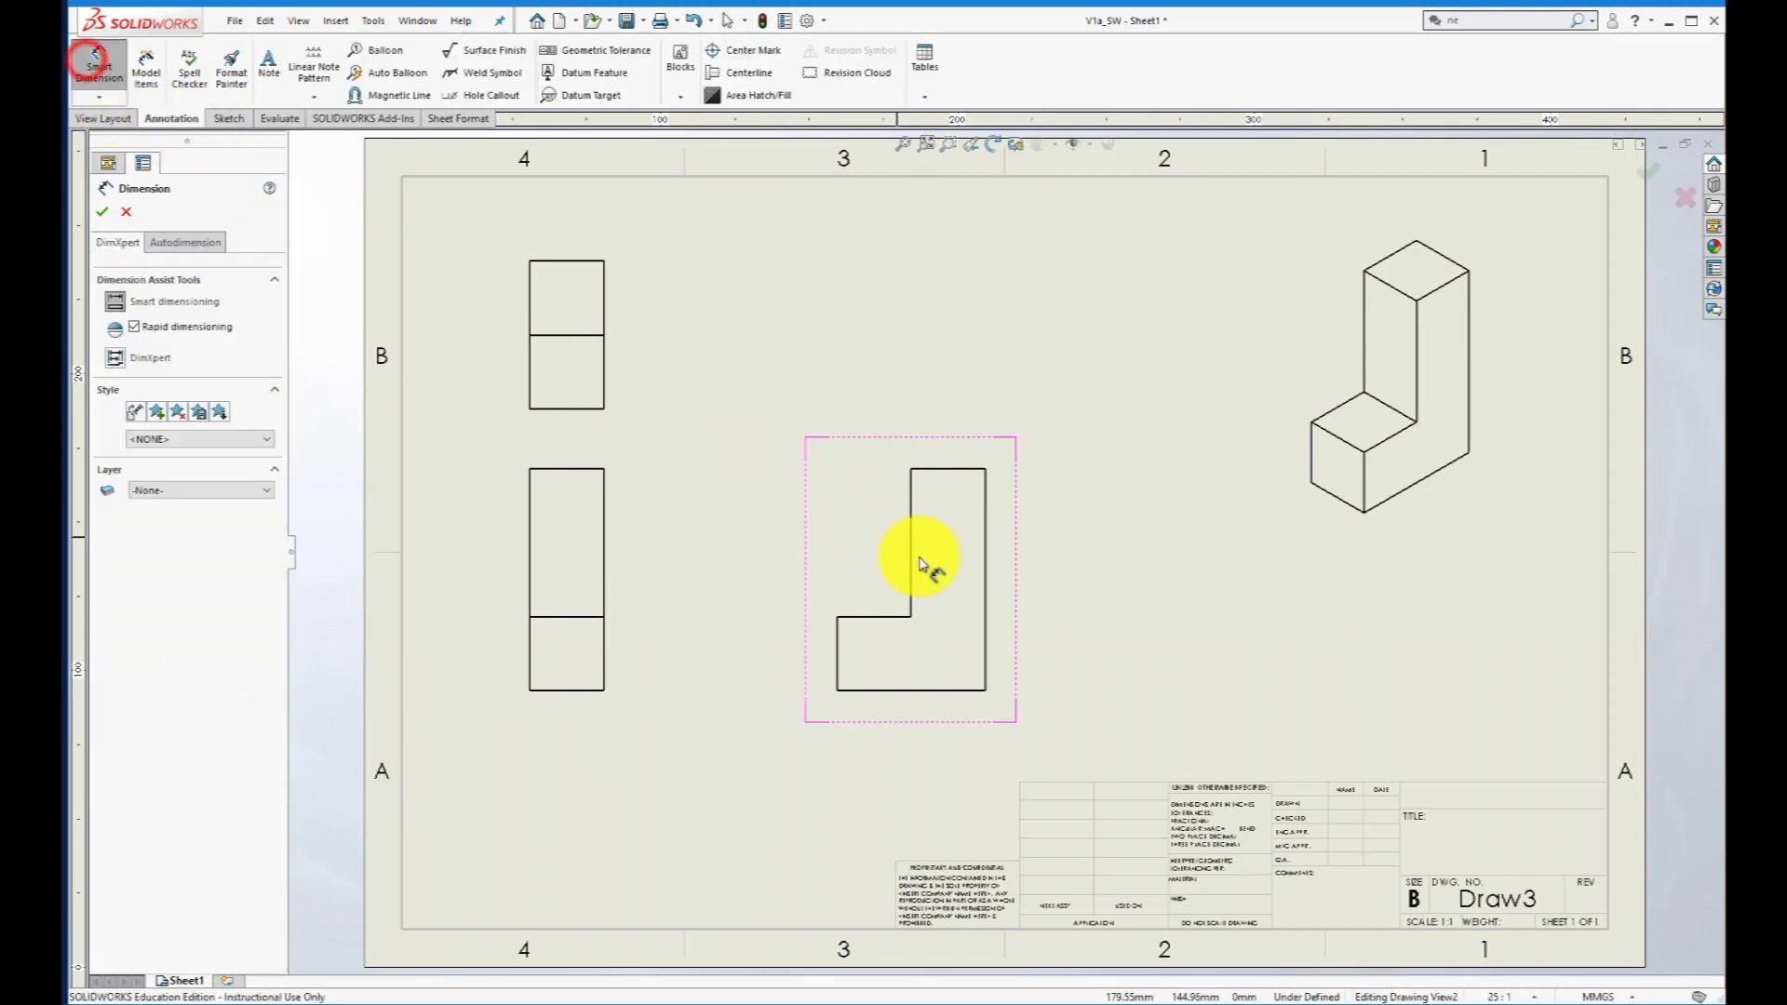
left_click(985, 601)
left_click(1028, 575)
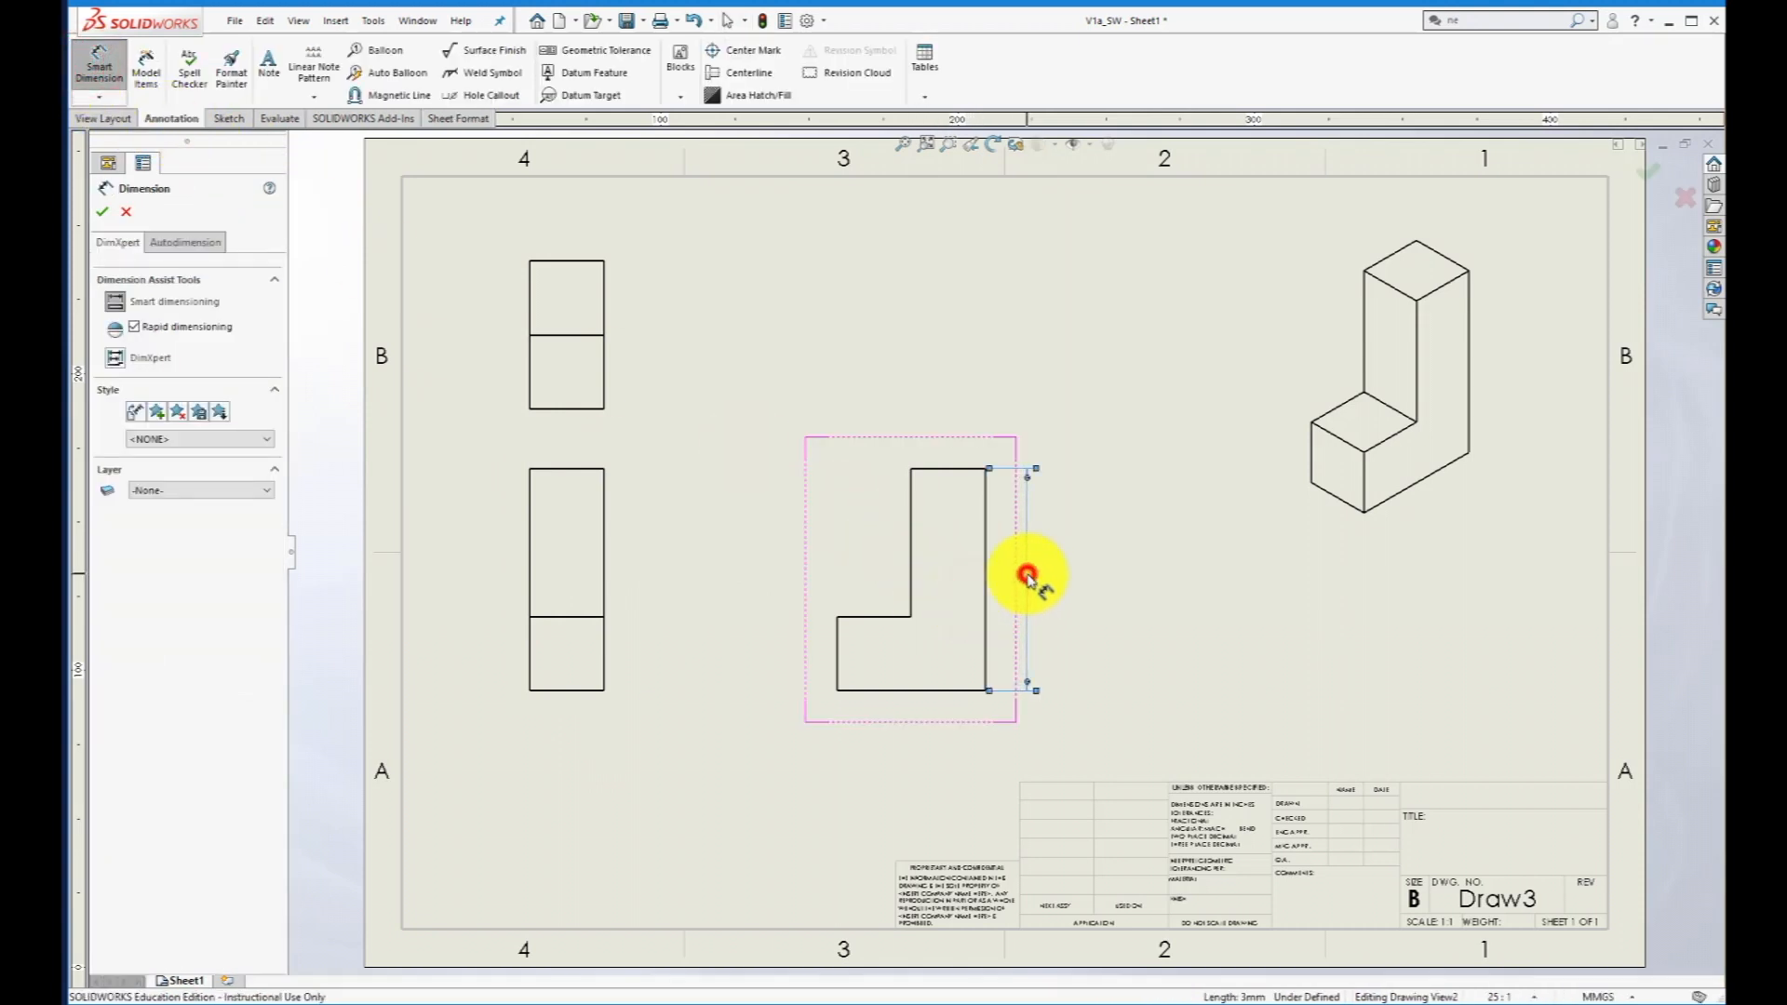
left_click(853, 689)
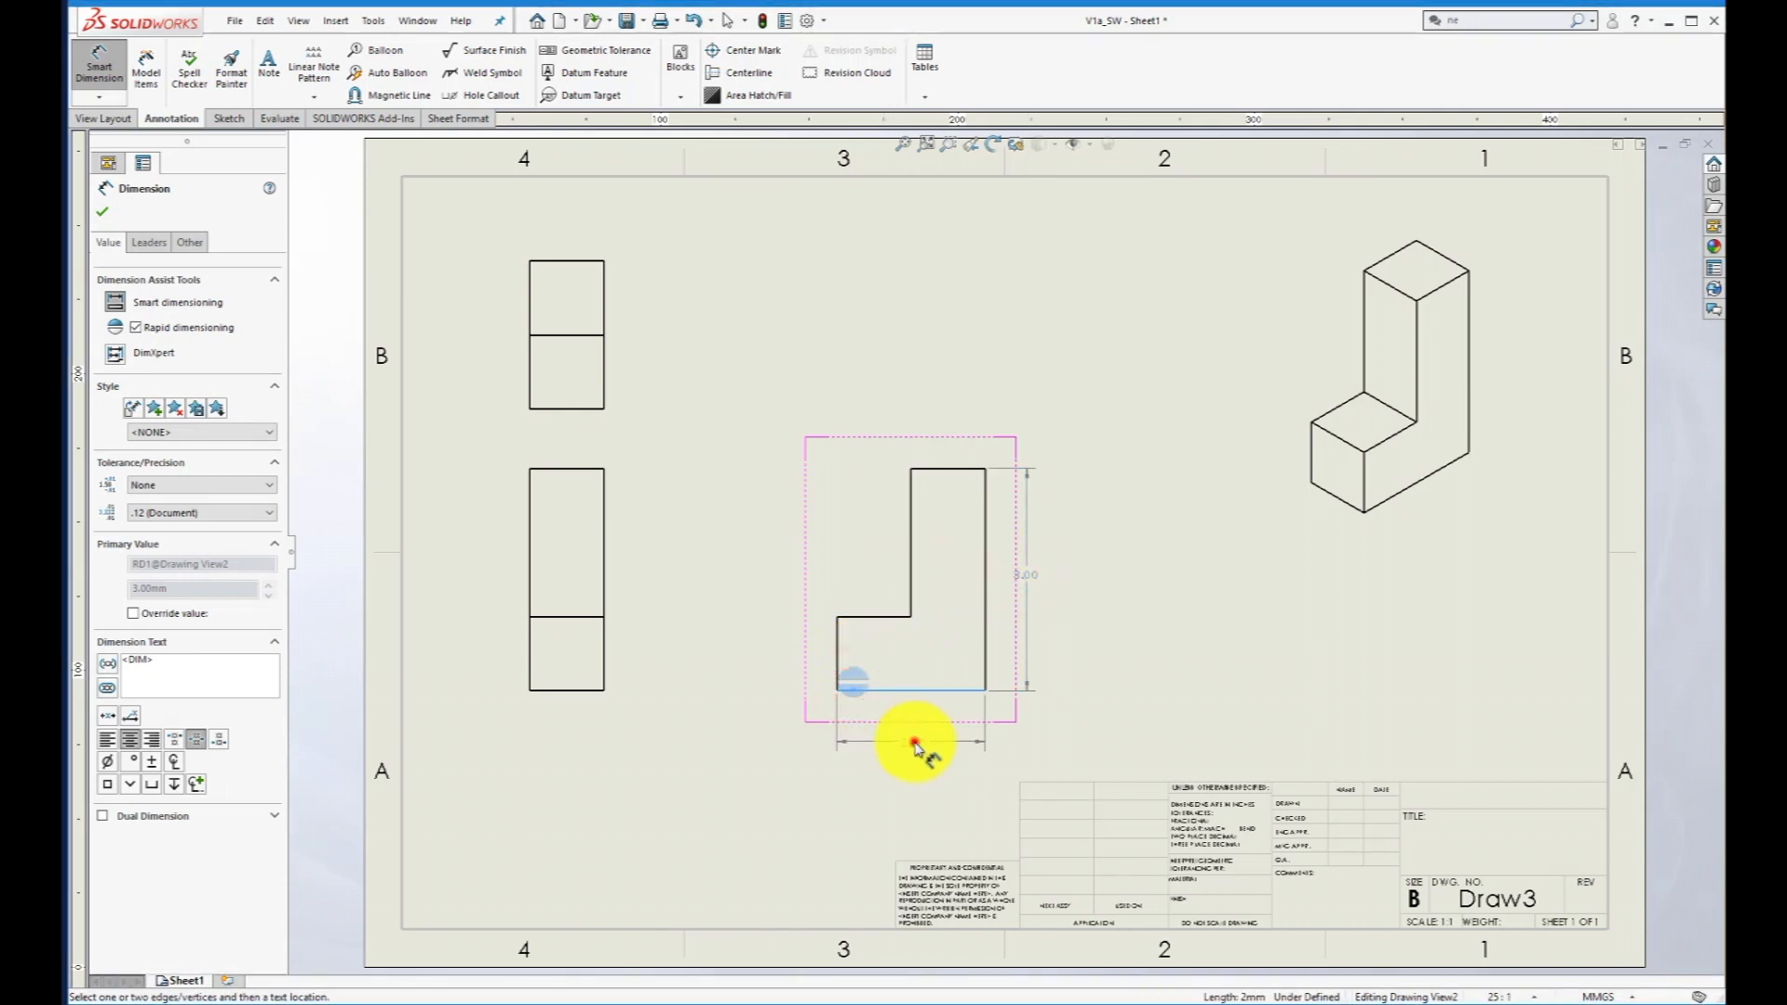
left_click(914, 743)
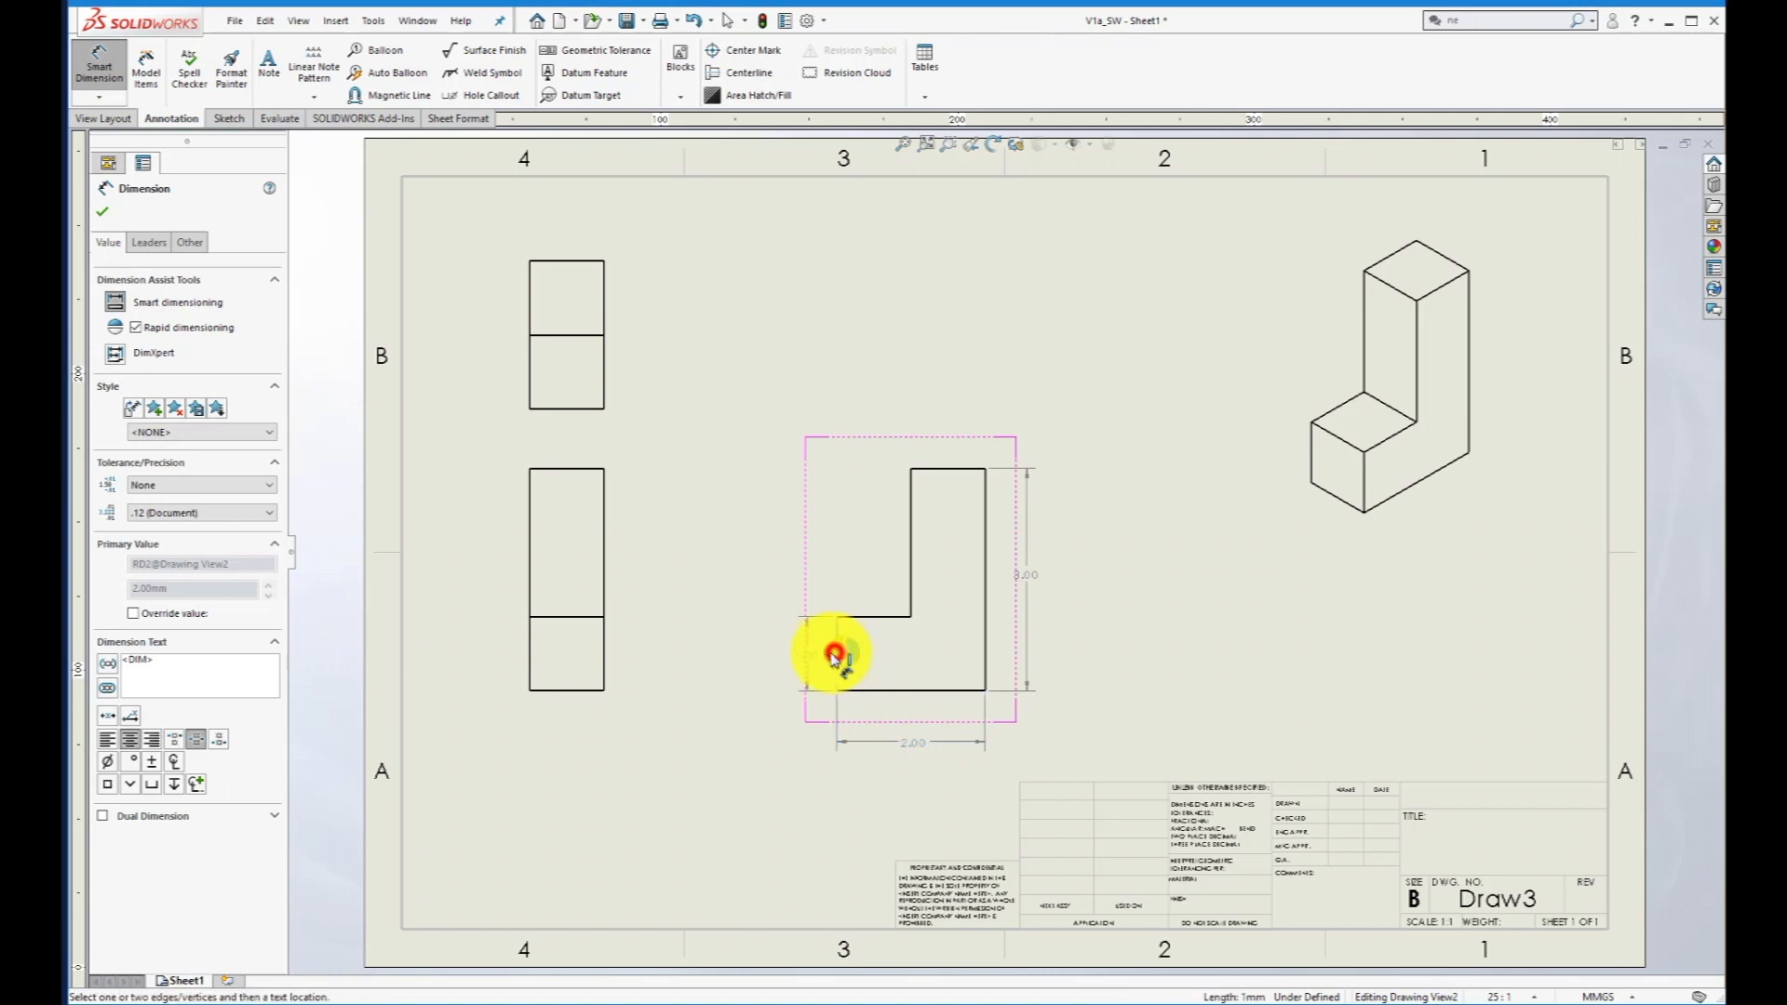
- Dimension the height of the right view's short leg and the width of its step, placing the width above the view
left_click(835, 654)
left_click(767, 654)
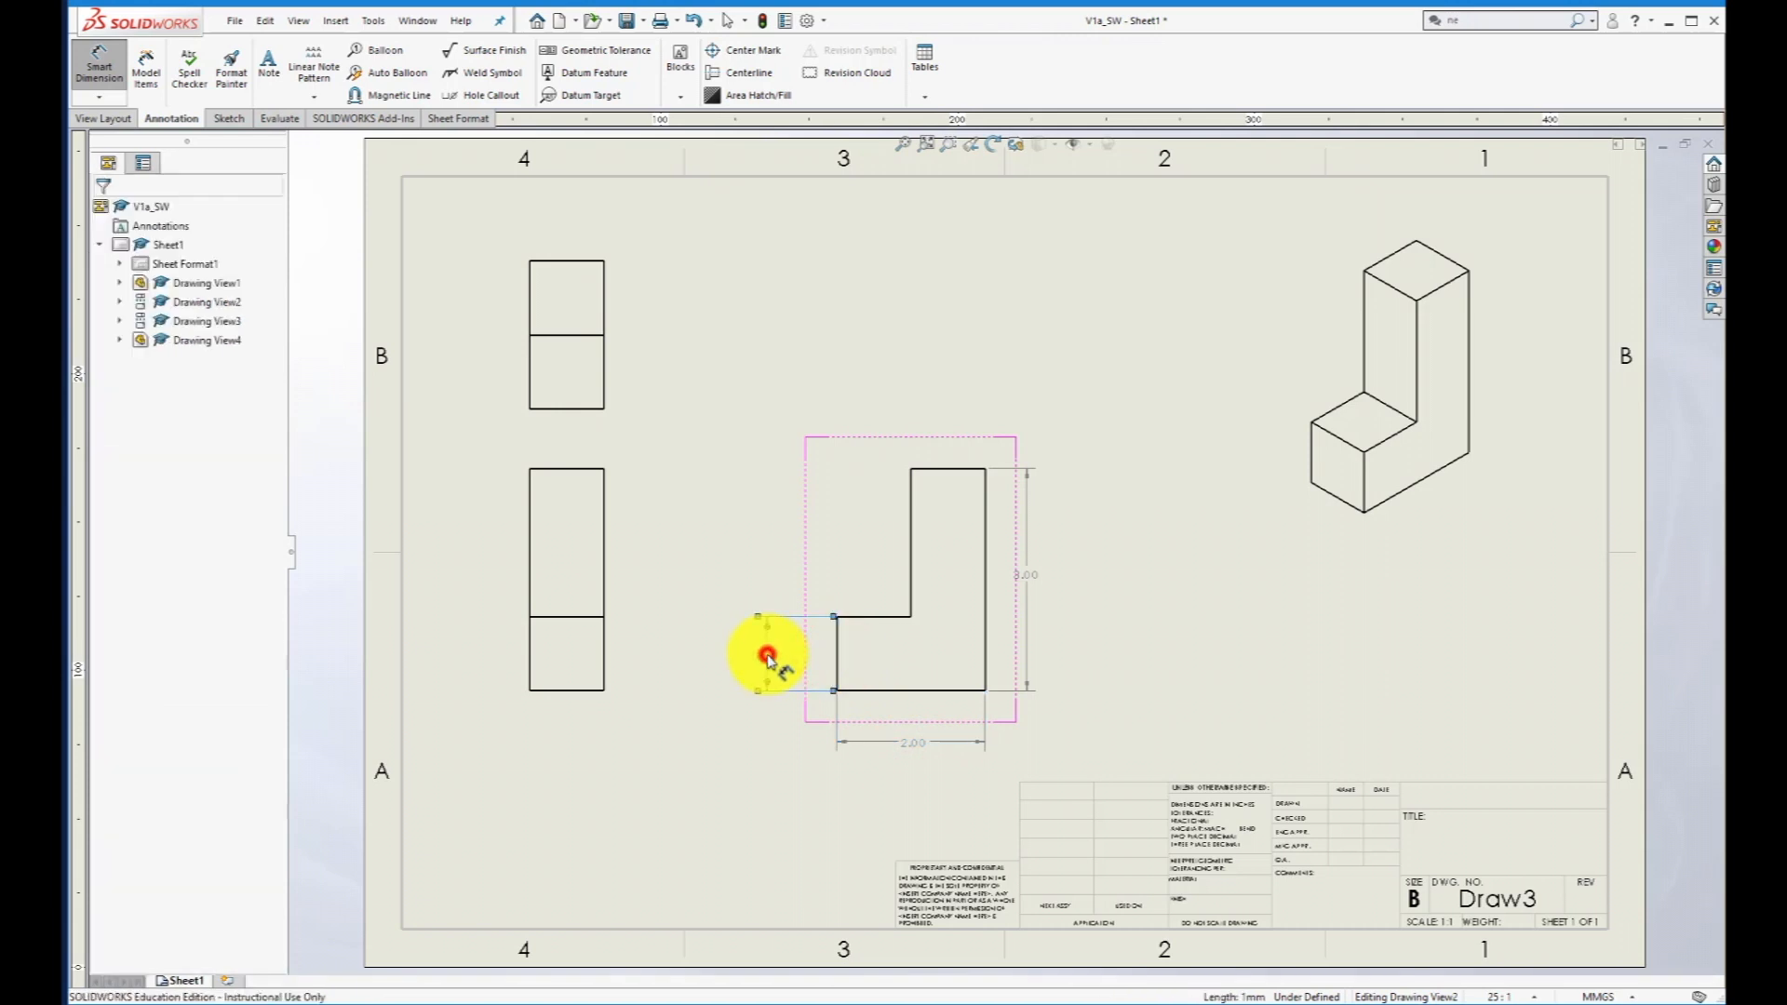
left_click(872, 616)
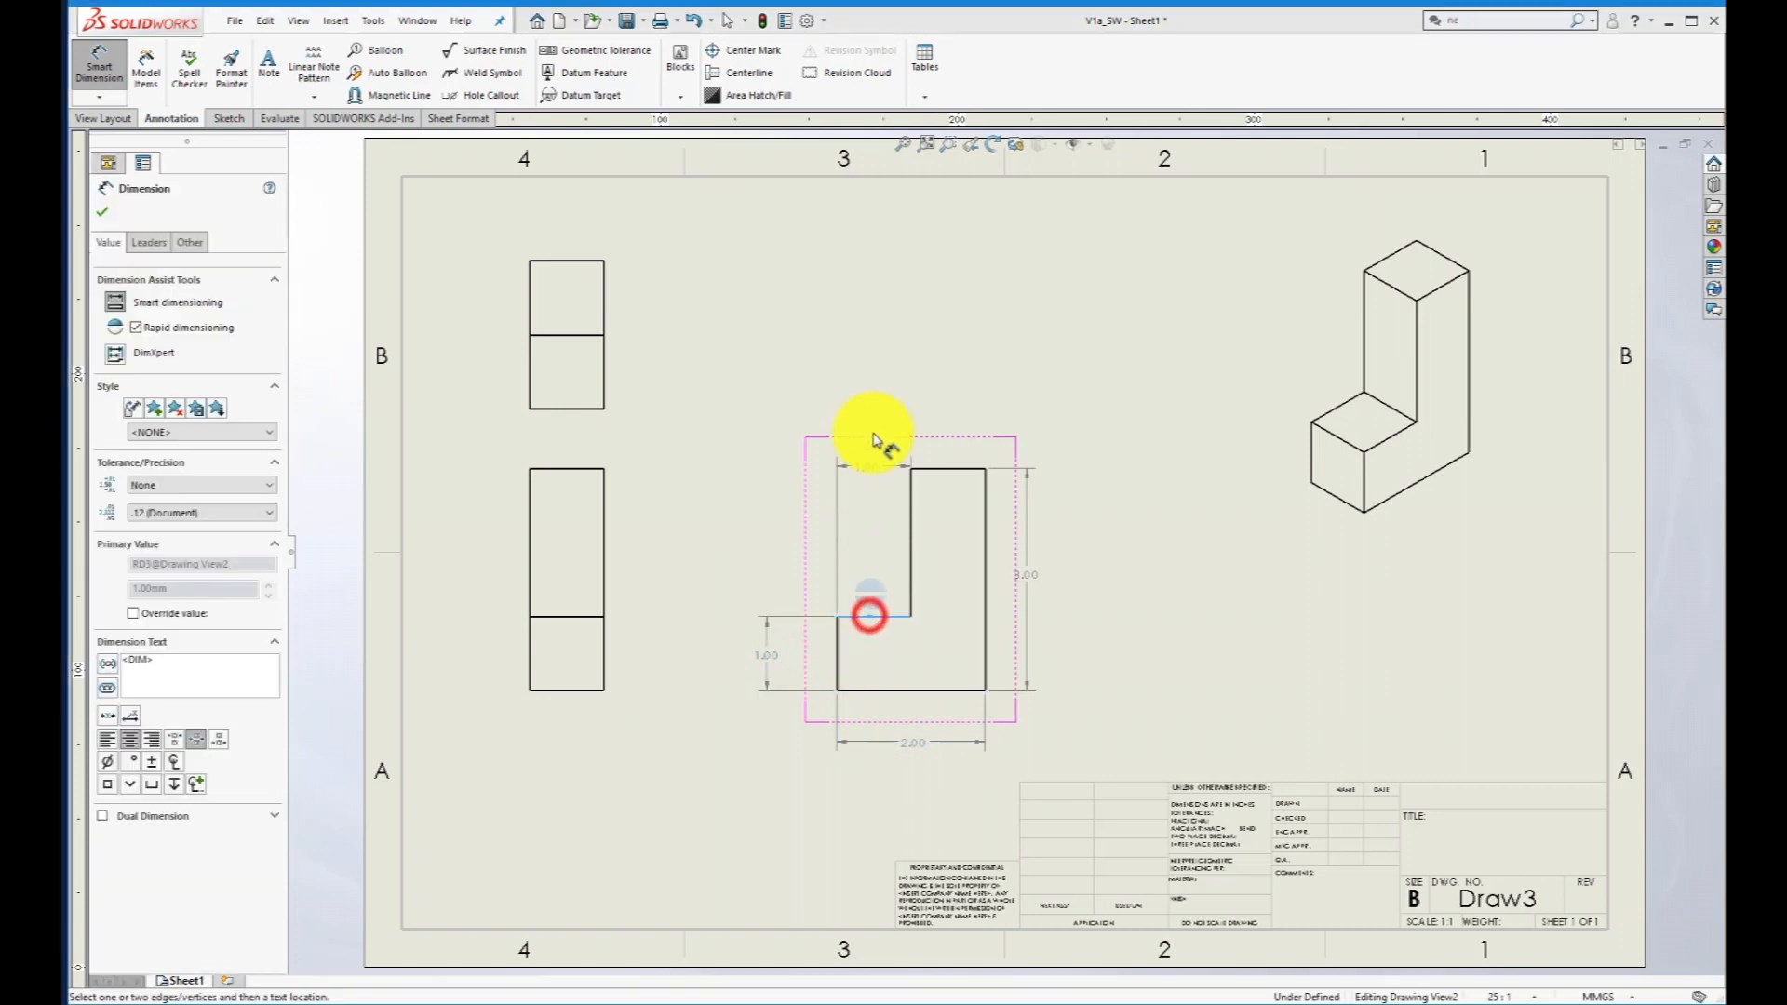
left_click(875, 410)
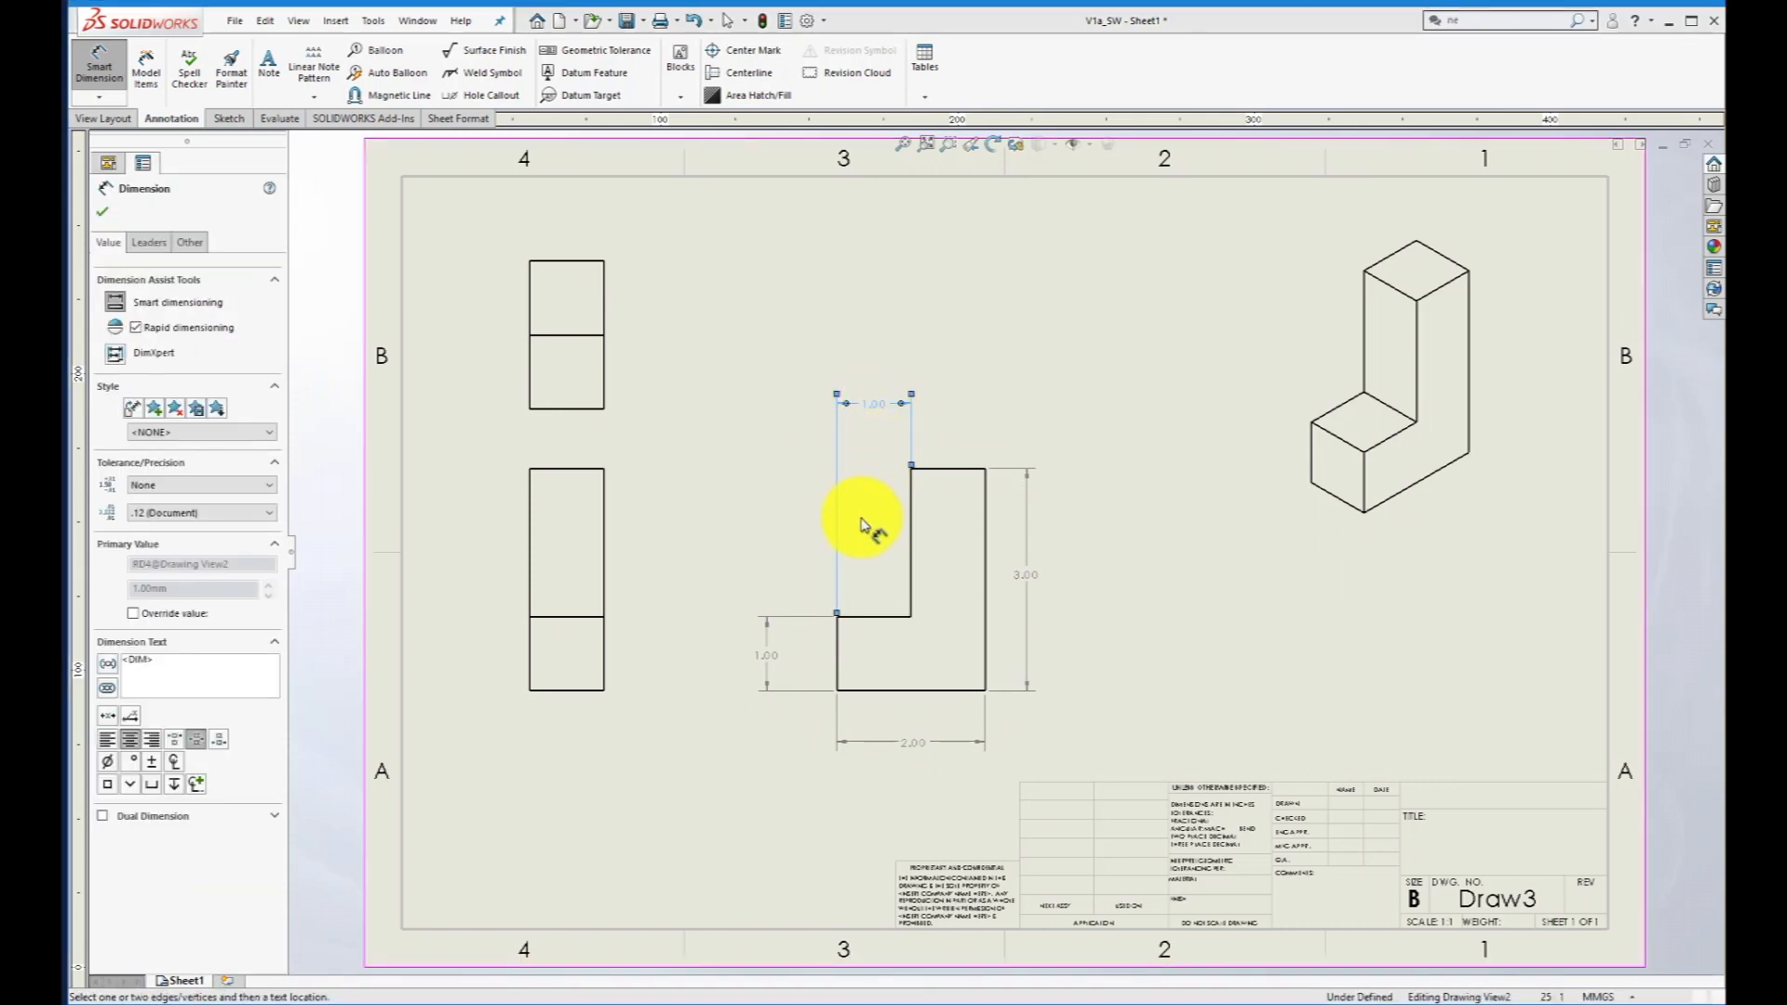
left_click(1137, 565)
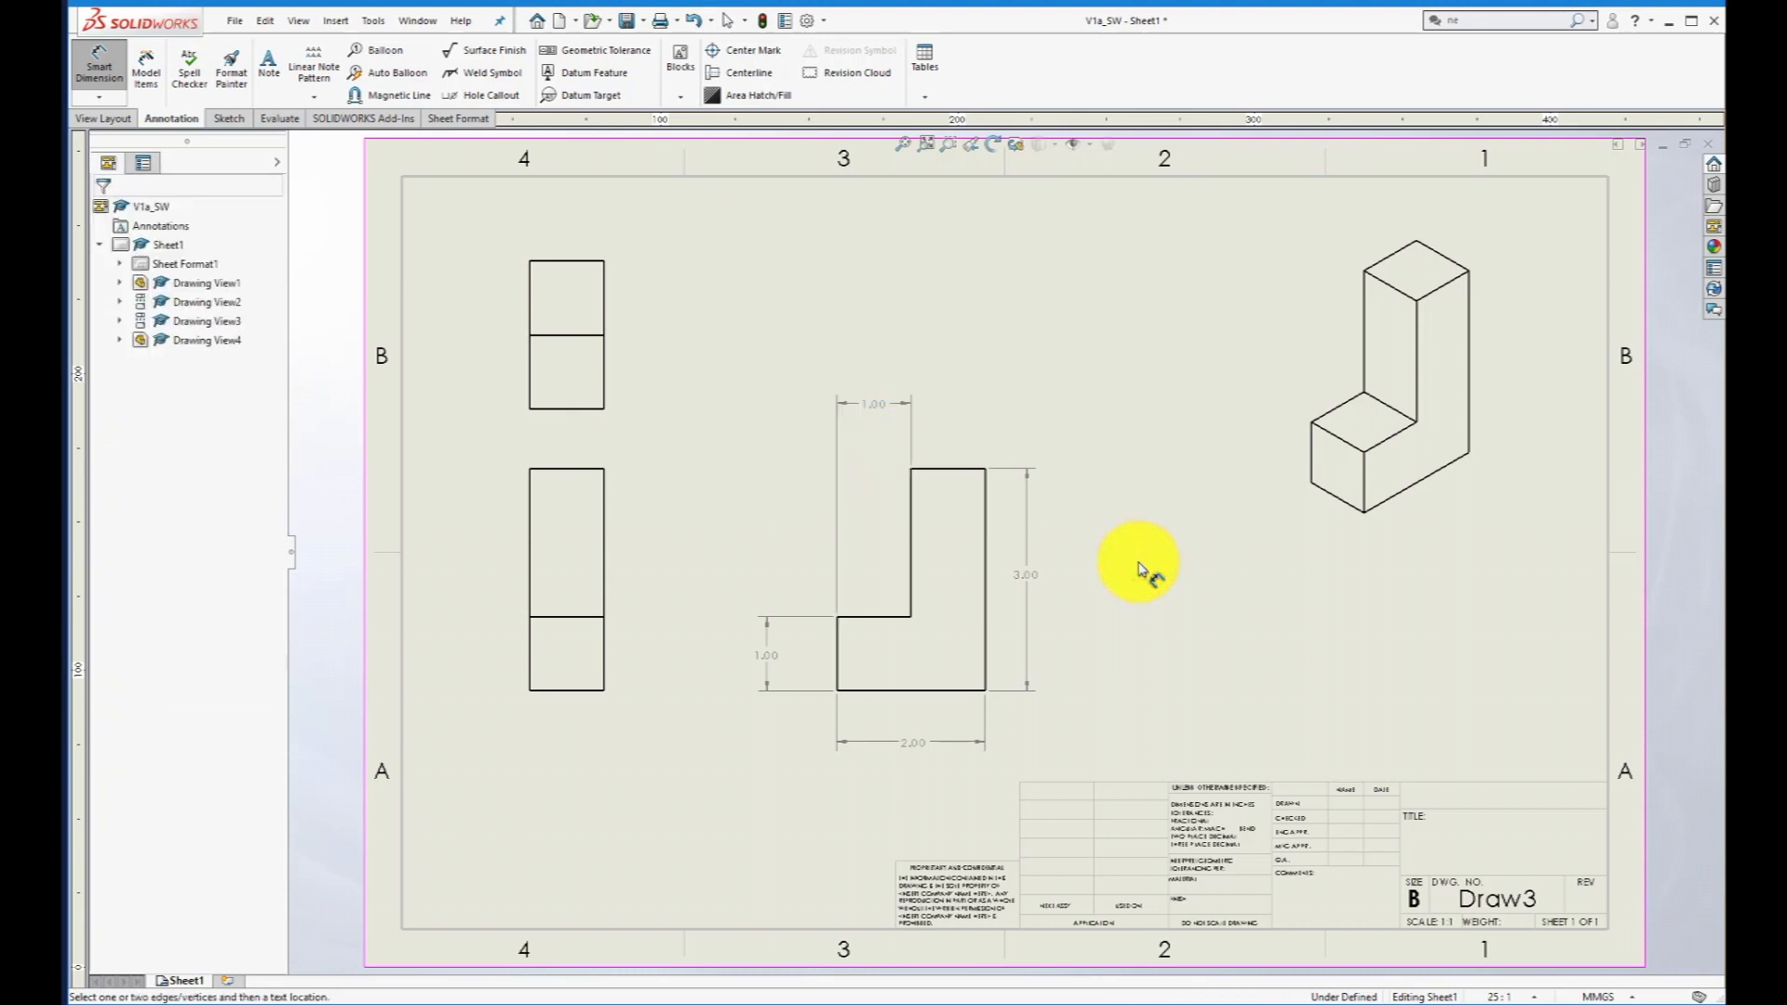
- Add a two-line note below the isometric view reading "Notes:" and "1. The part should be machined"
left_click(268, 64)
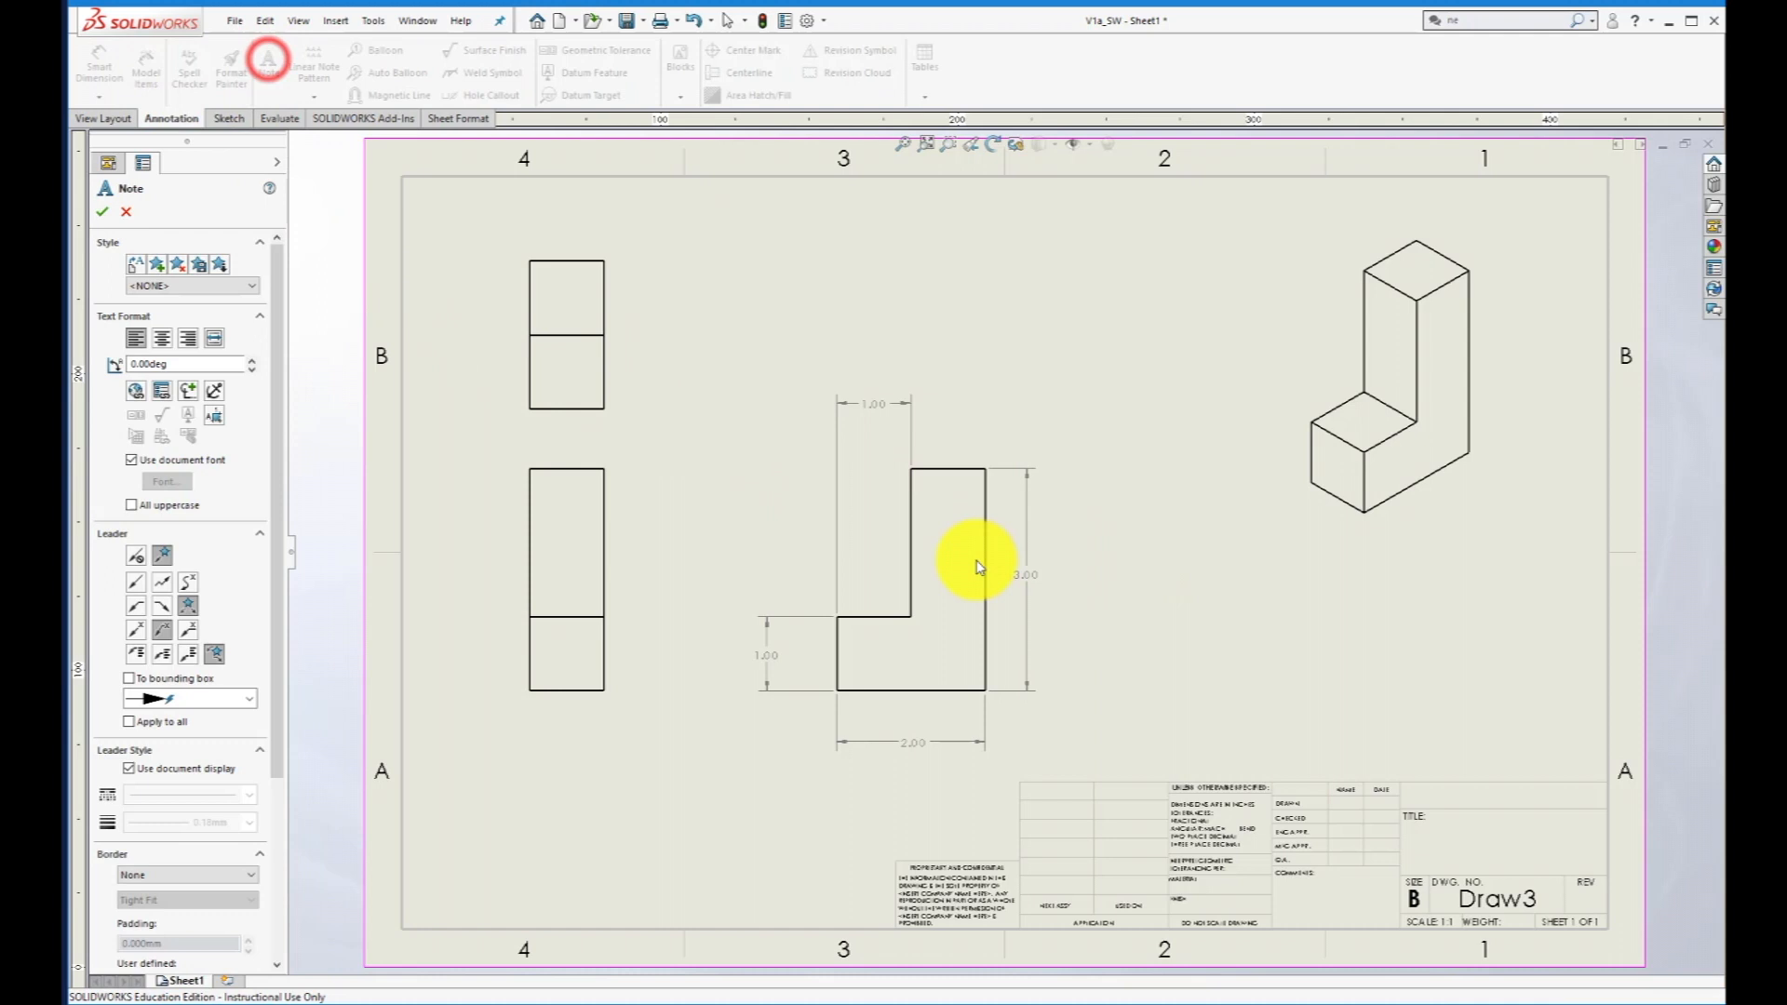
left_click(1346, 623)
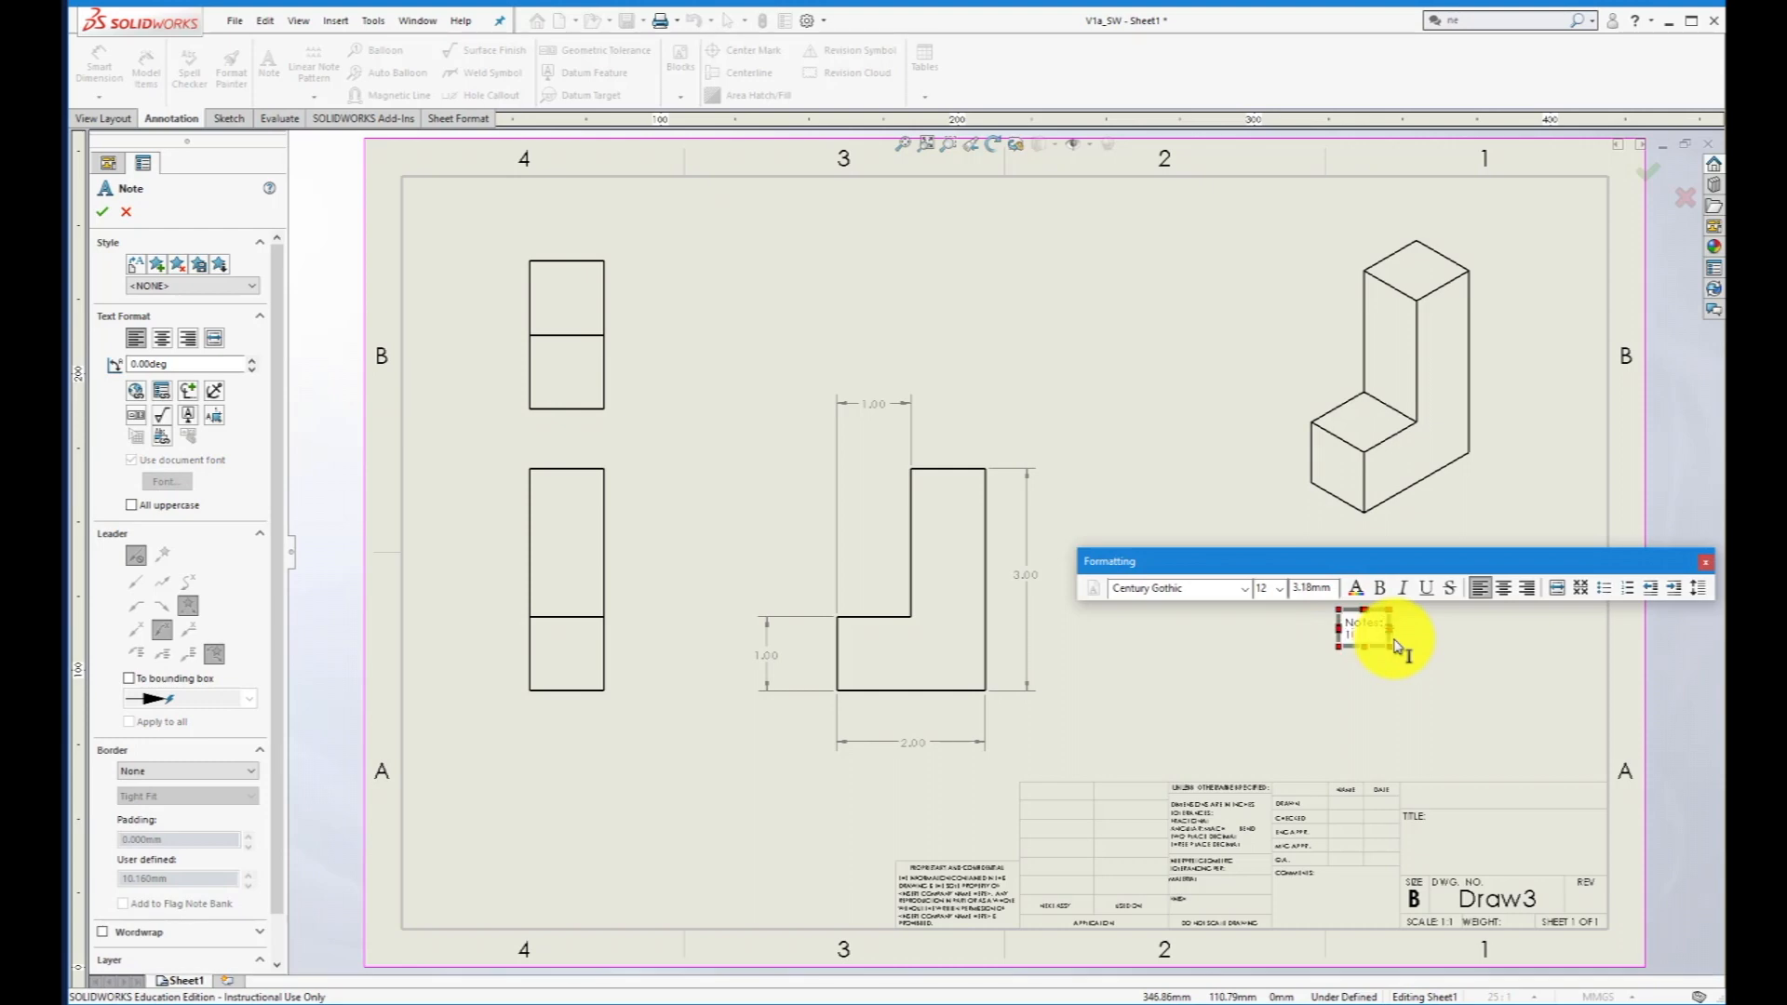
type("Notes: 1. The")
type(" part should be machined")
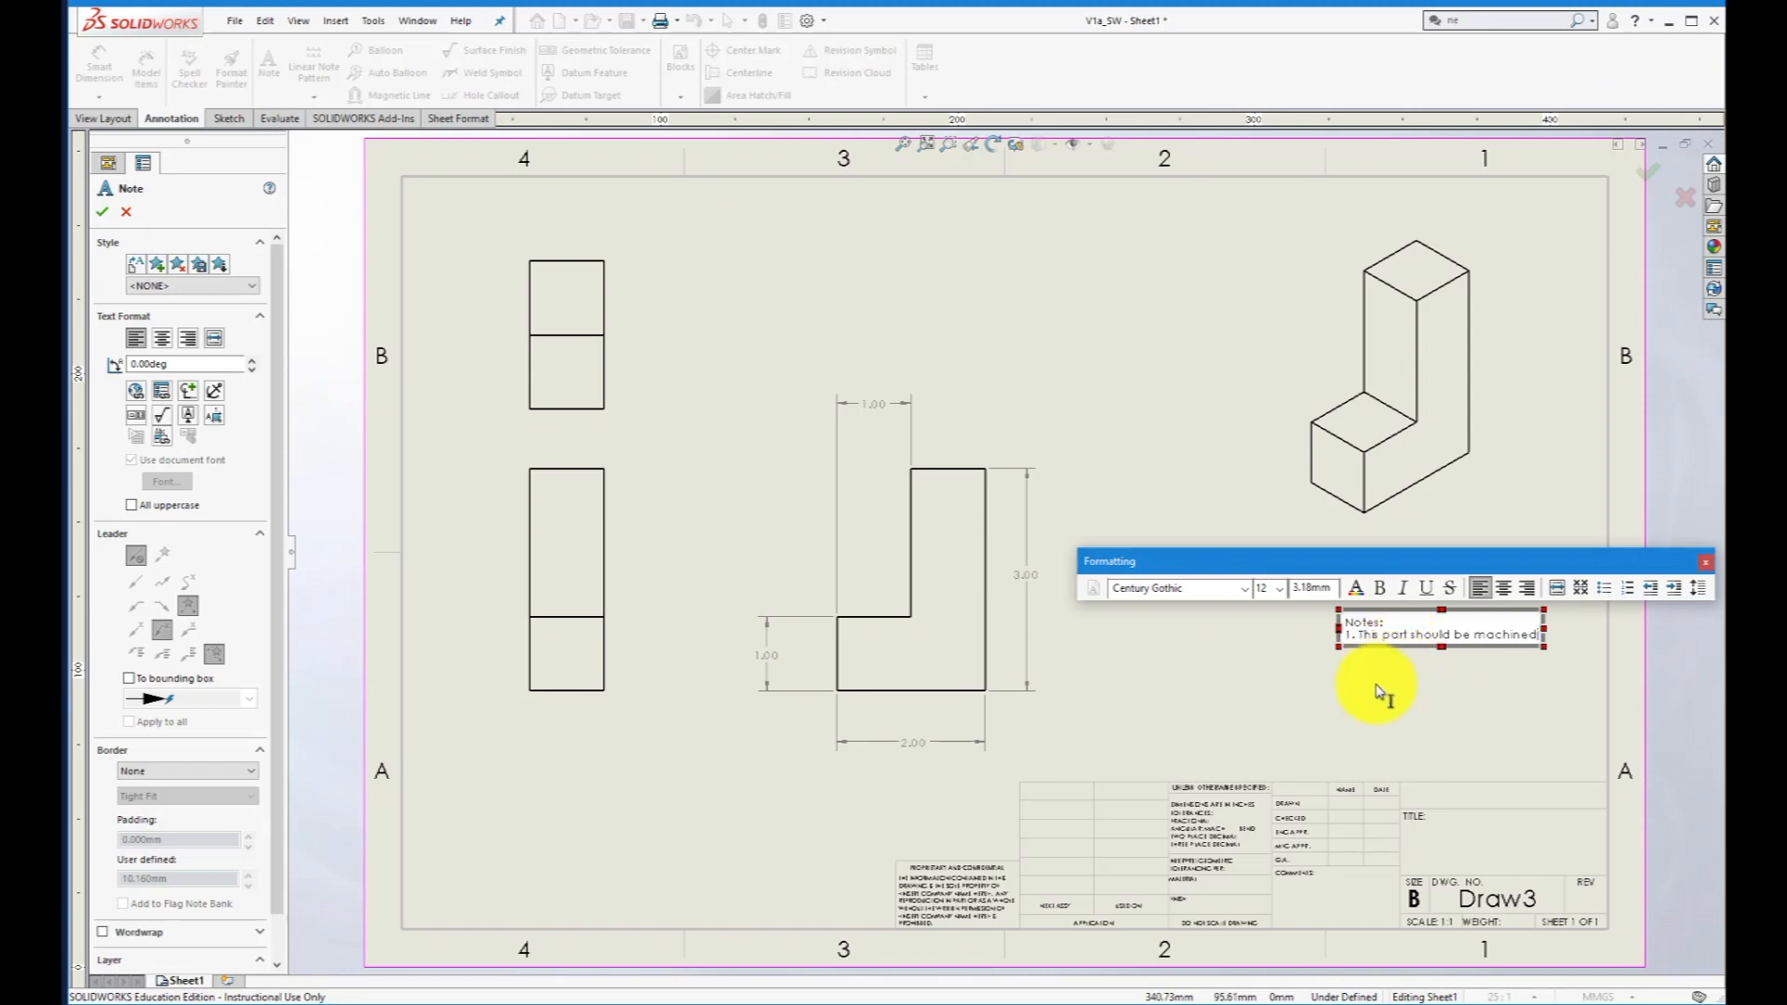
left_click(1374, 694)
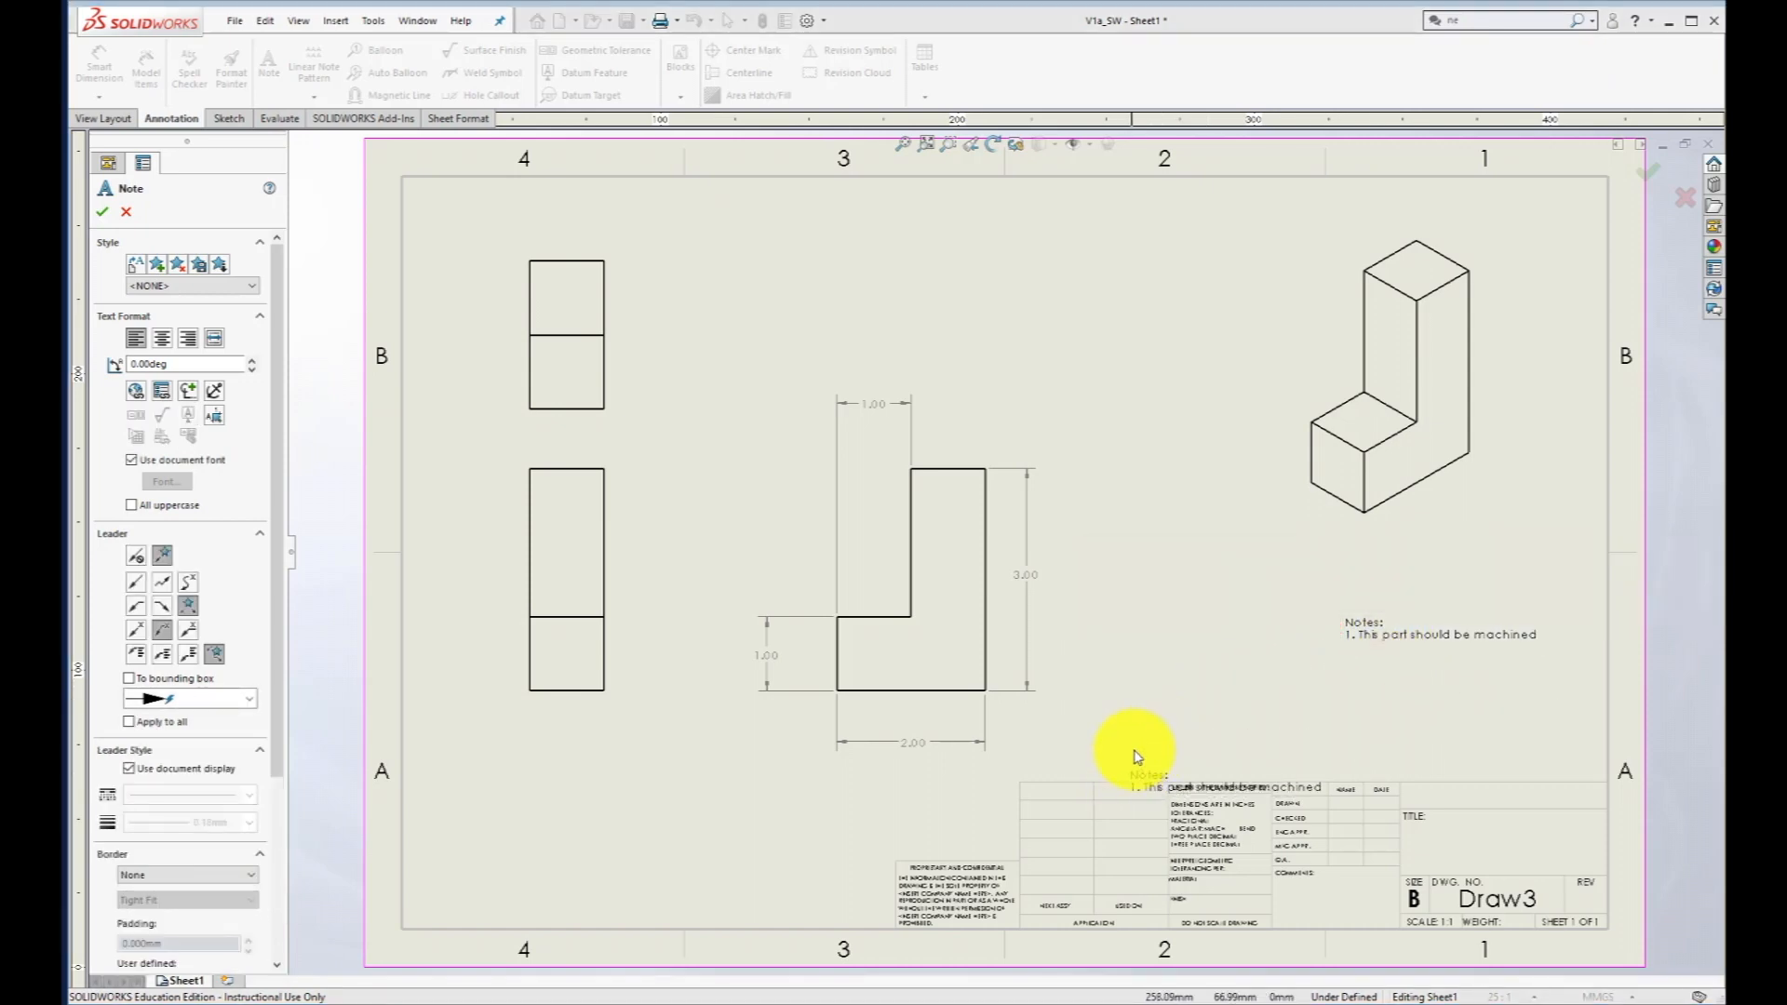
key("Escape")
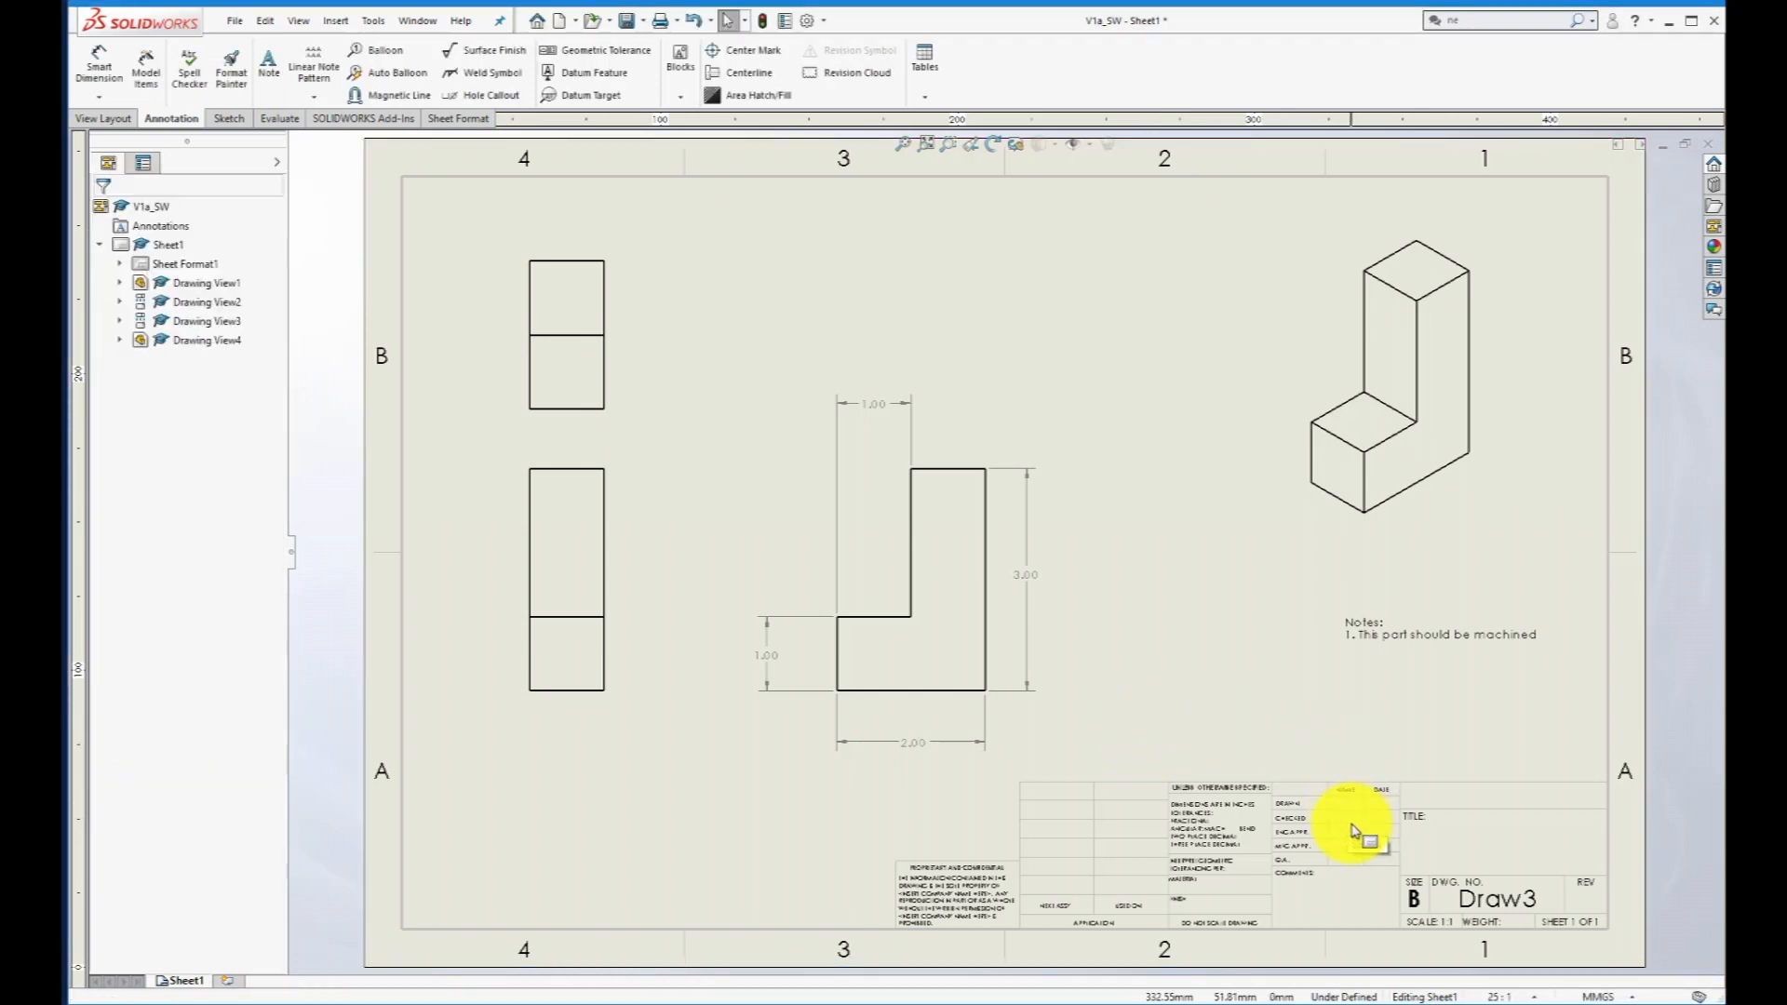
- Open the sheet format of Sheet1 for editing so the title block fields can be filled in
scroll(1351, 831, "up", 5)
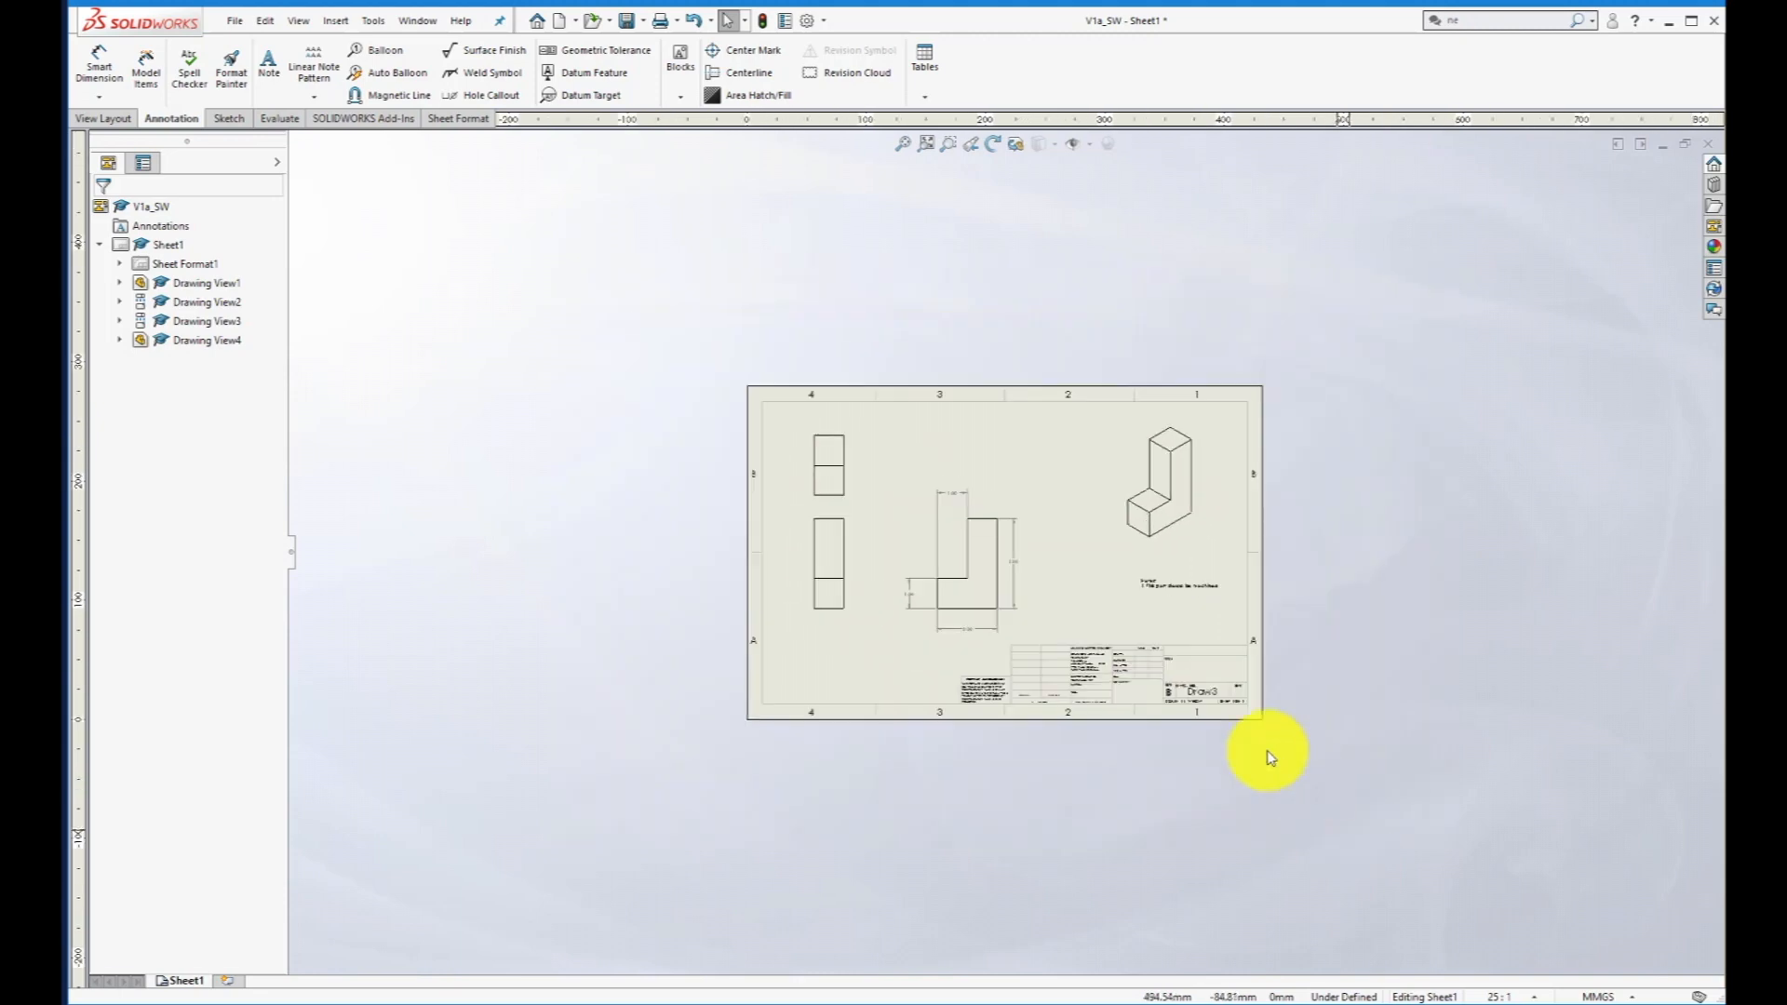
scroll(1151, 716, "down", 3)
scroll(1048, 486, "down", 6)
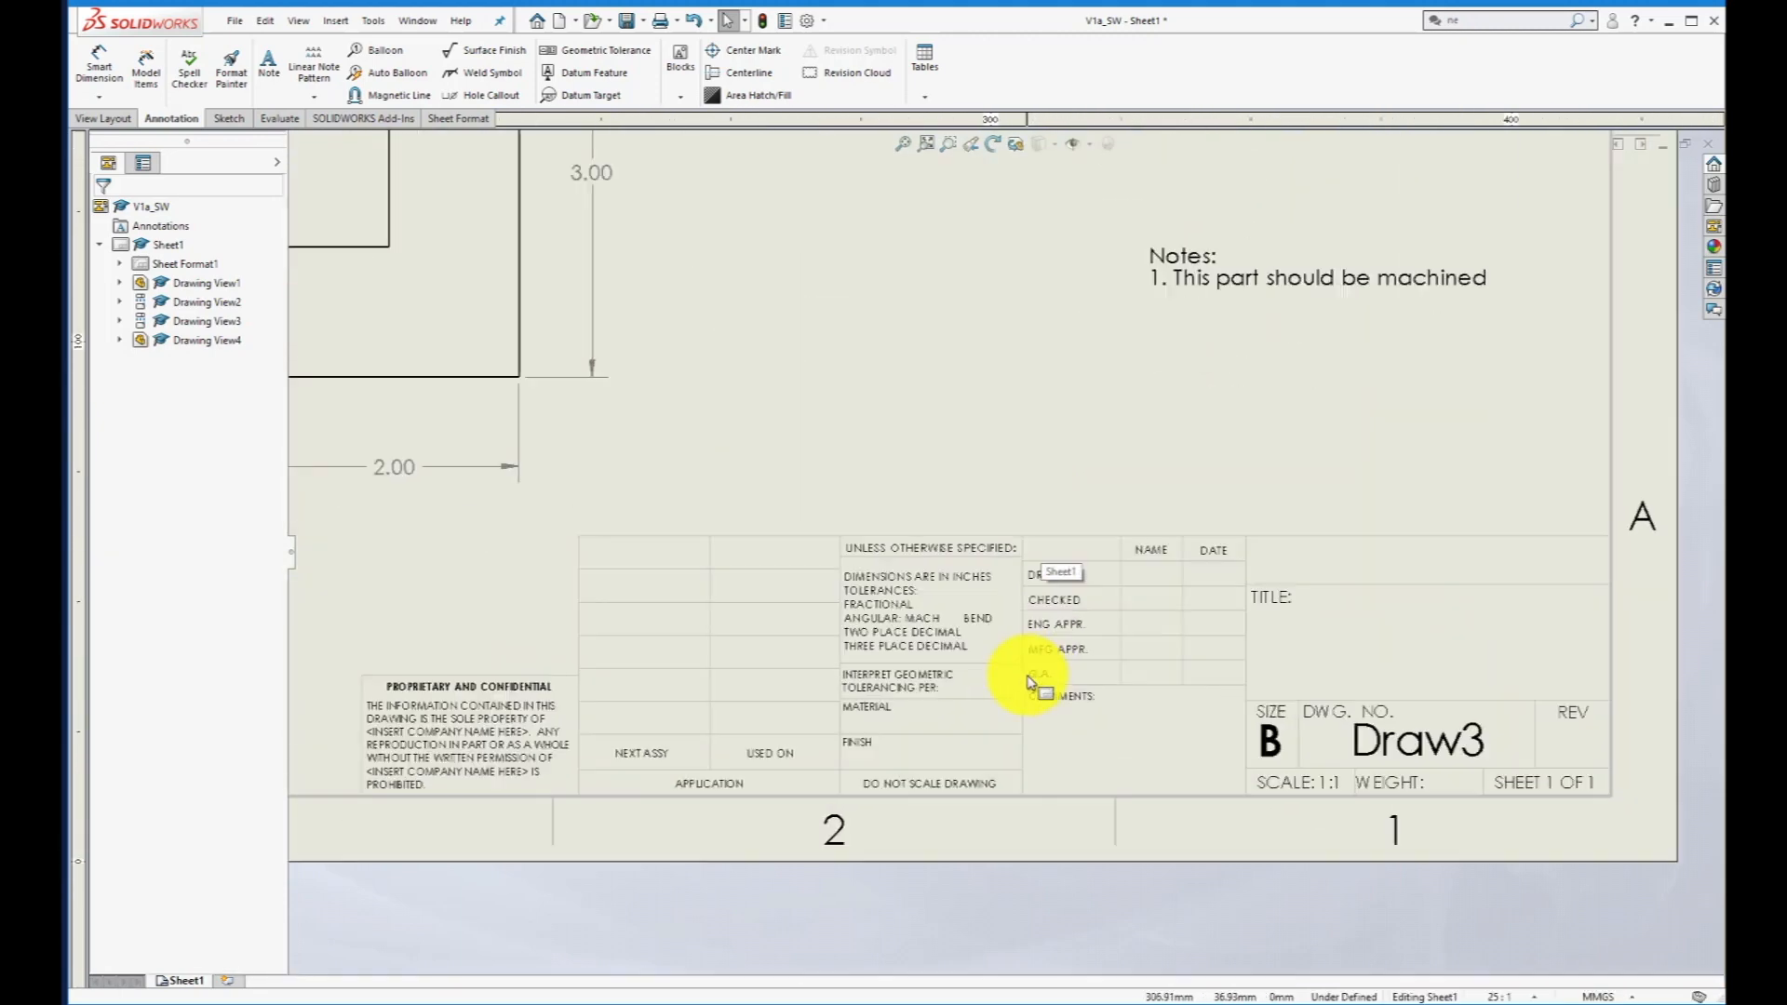
double_click(866, 727)
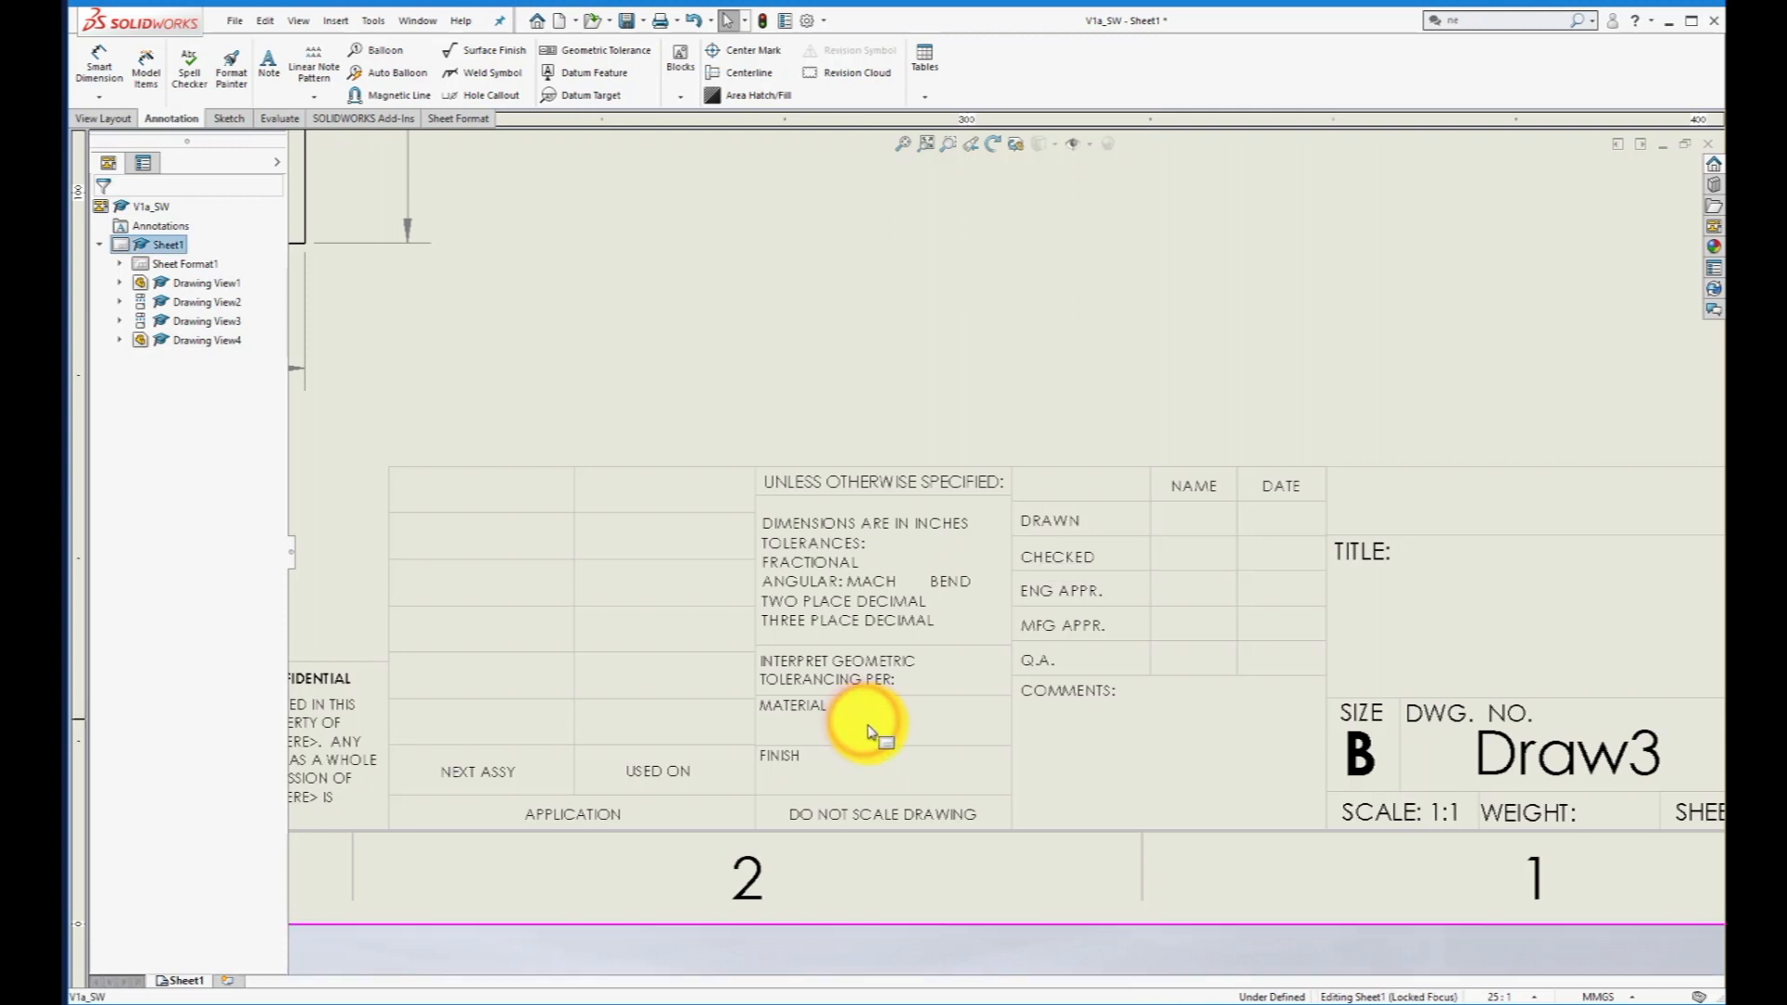
right_click(177, 264)
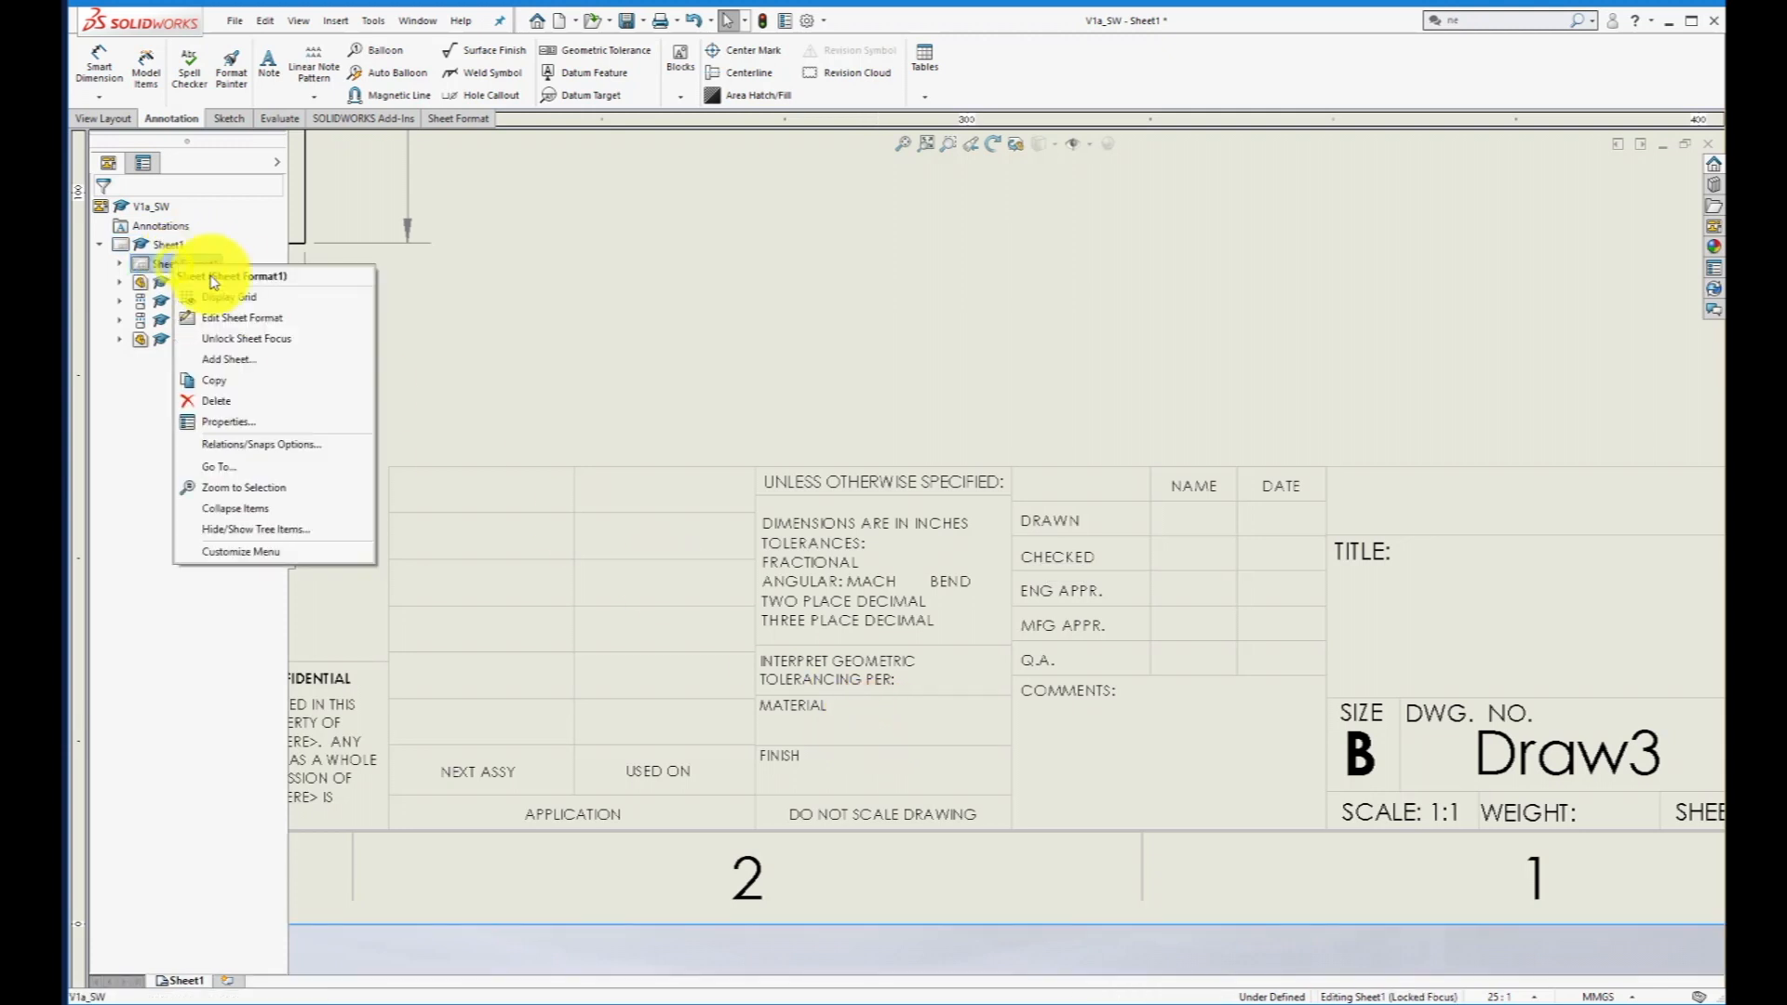
left_click(230, 317)
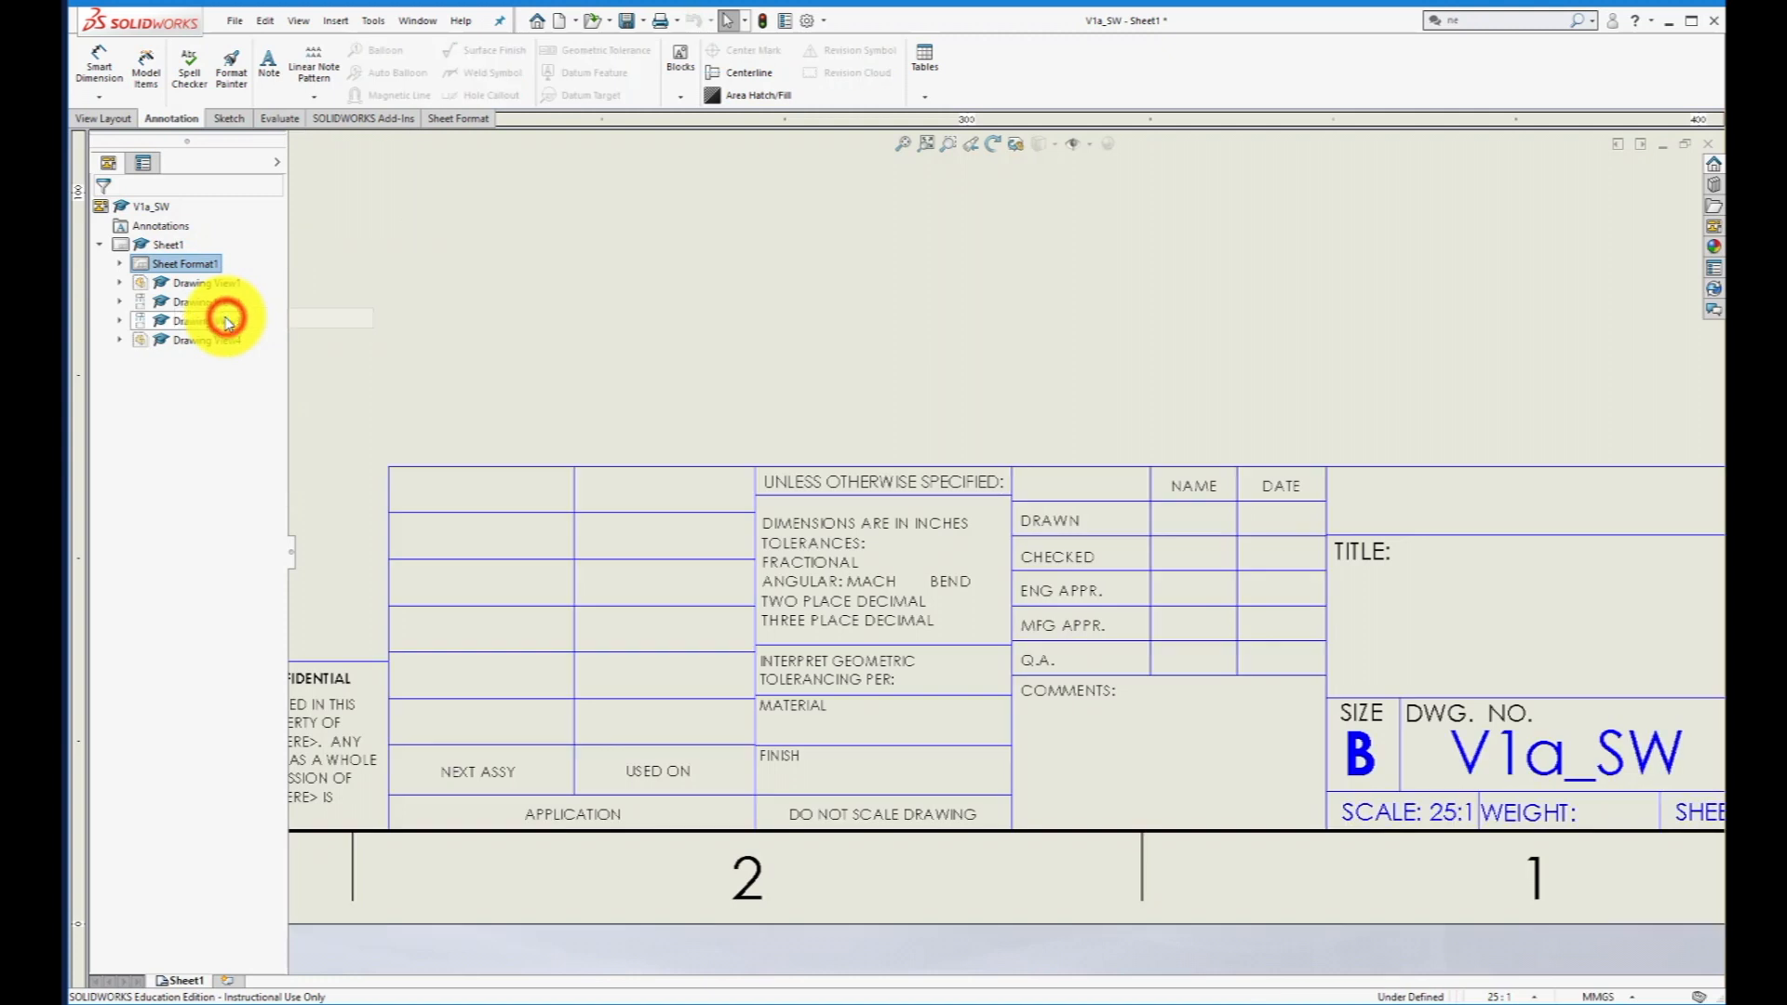
- Enter "AL 6061 TS" in the title block's Material field
double_click(887, 728)
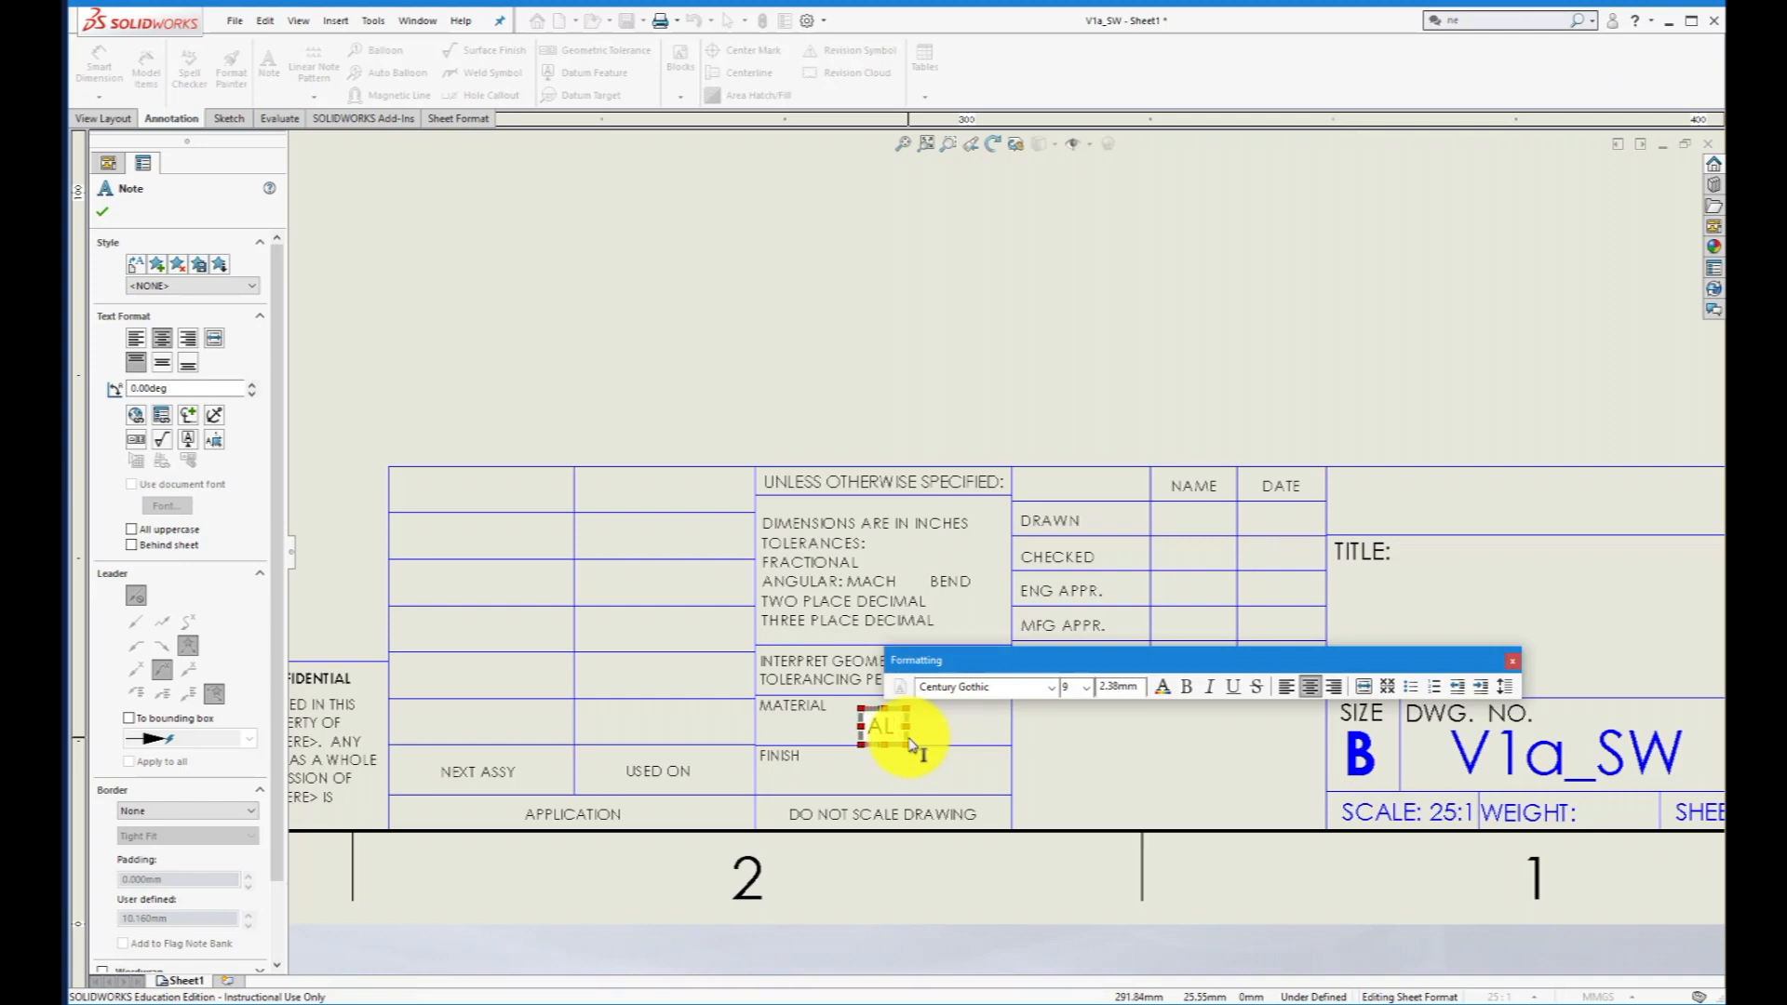
type("61")
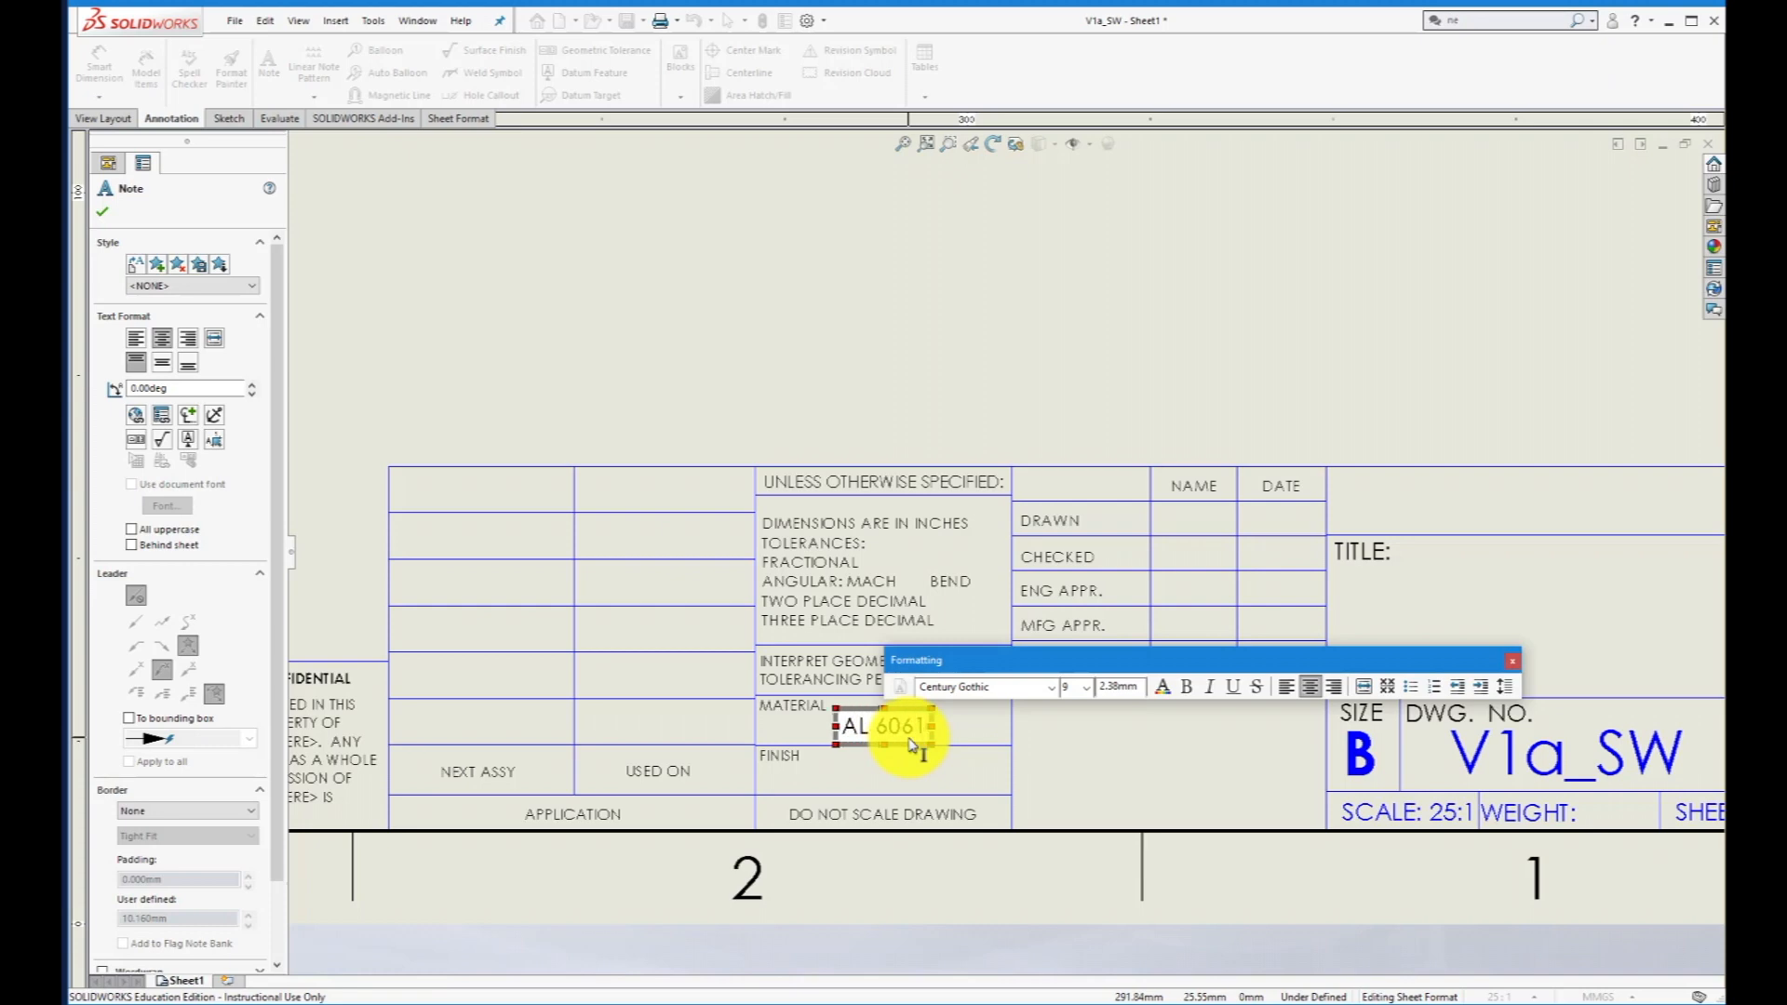
type(" TA")
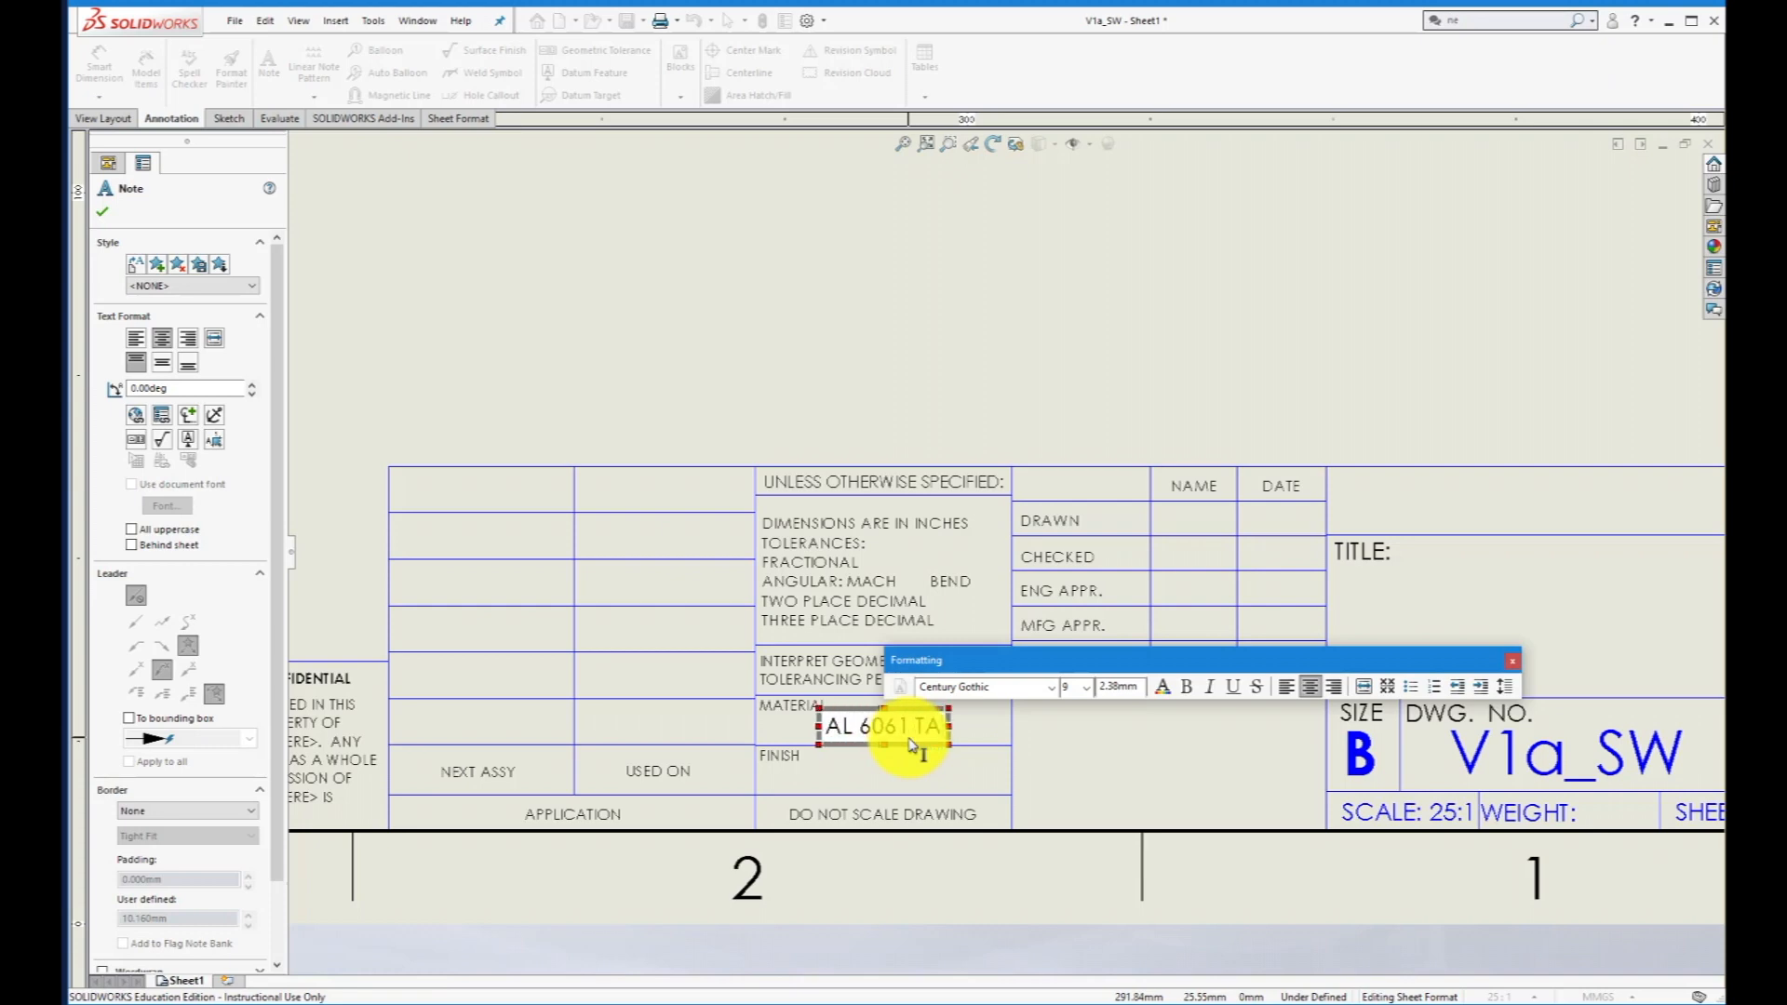
key("BackSpace")
type("S")
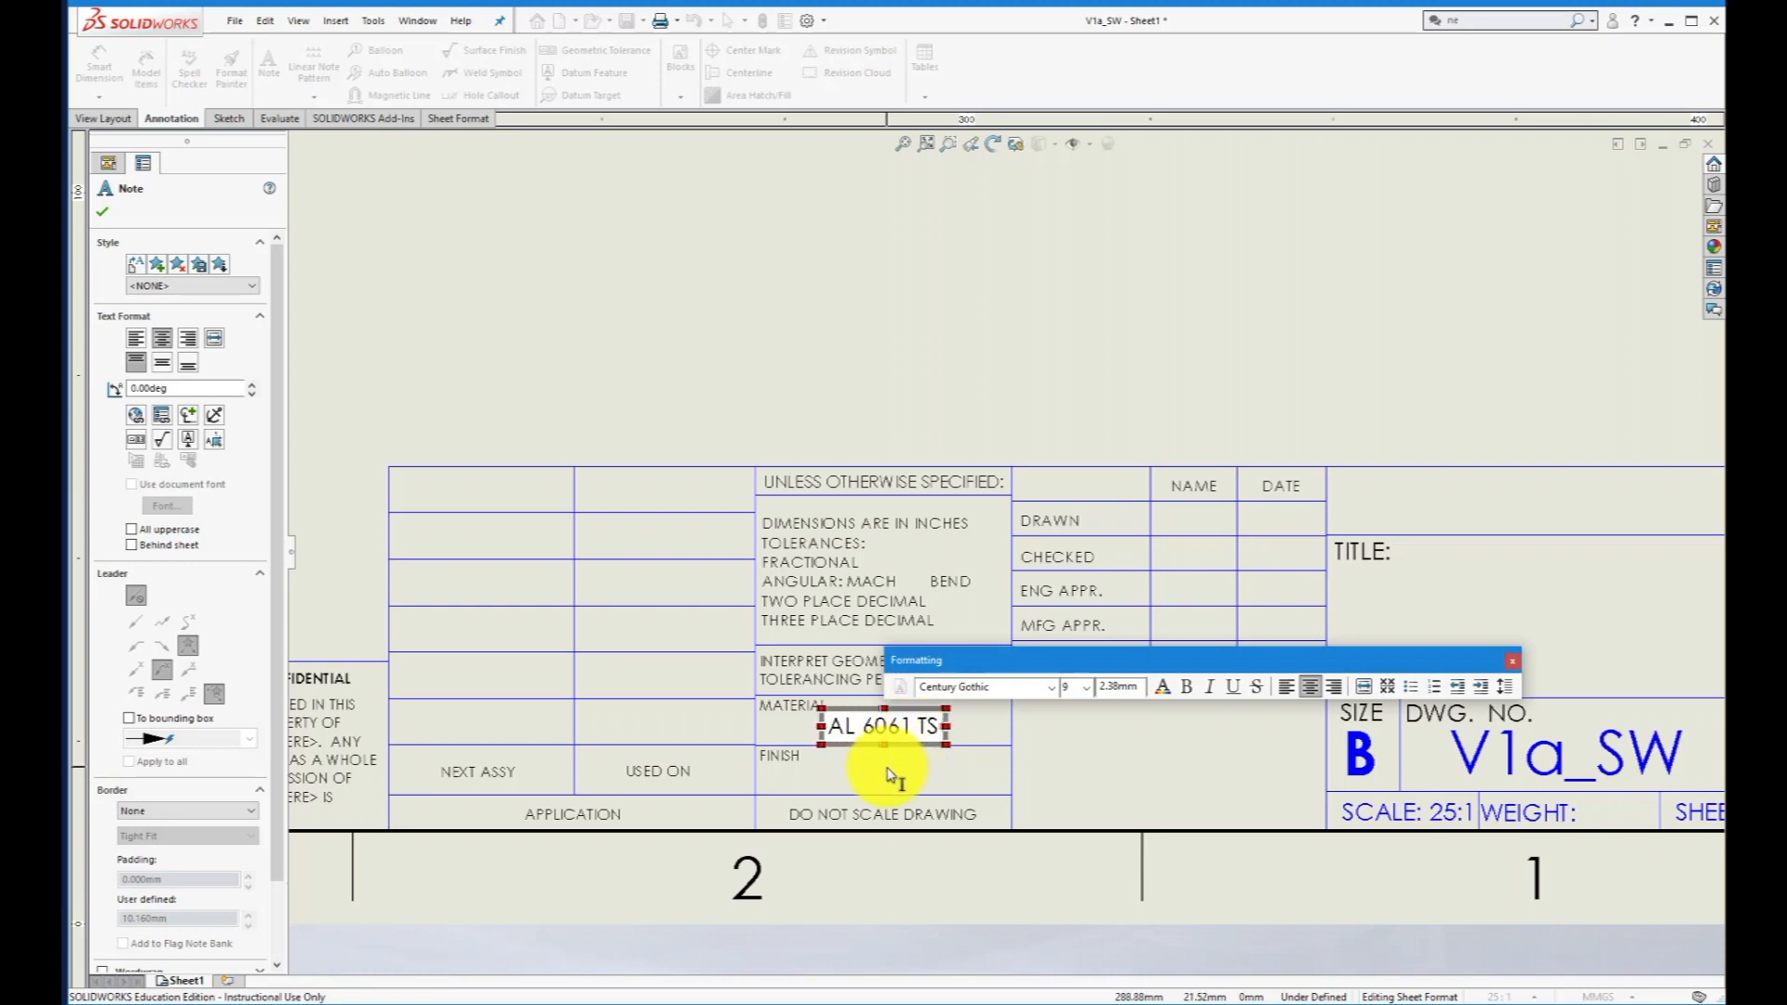
left_click(890, 775)
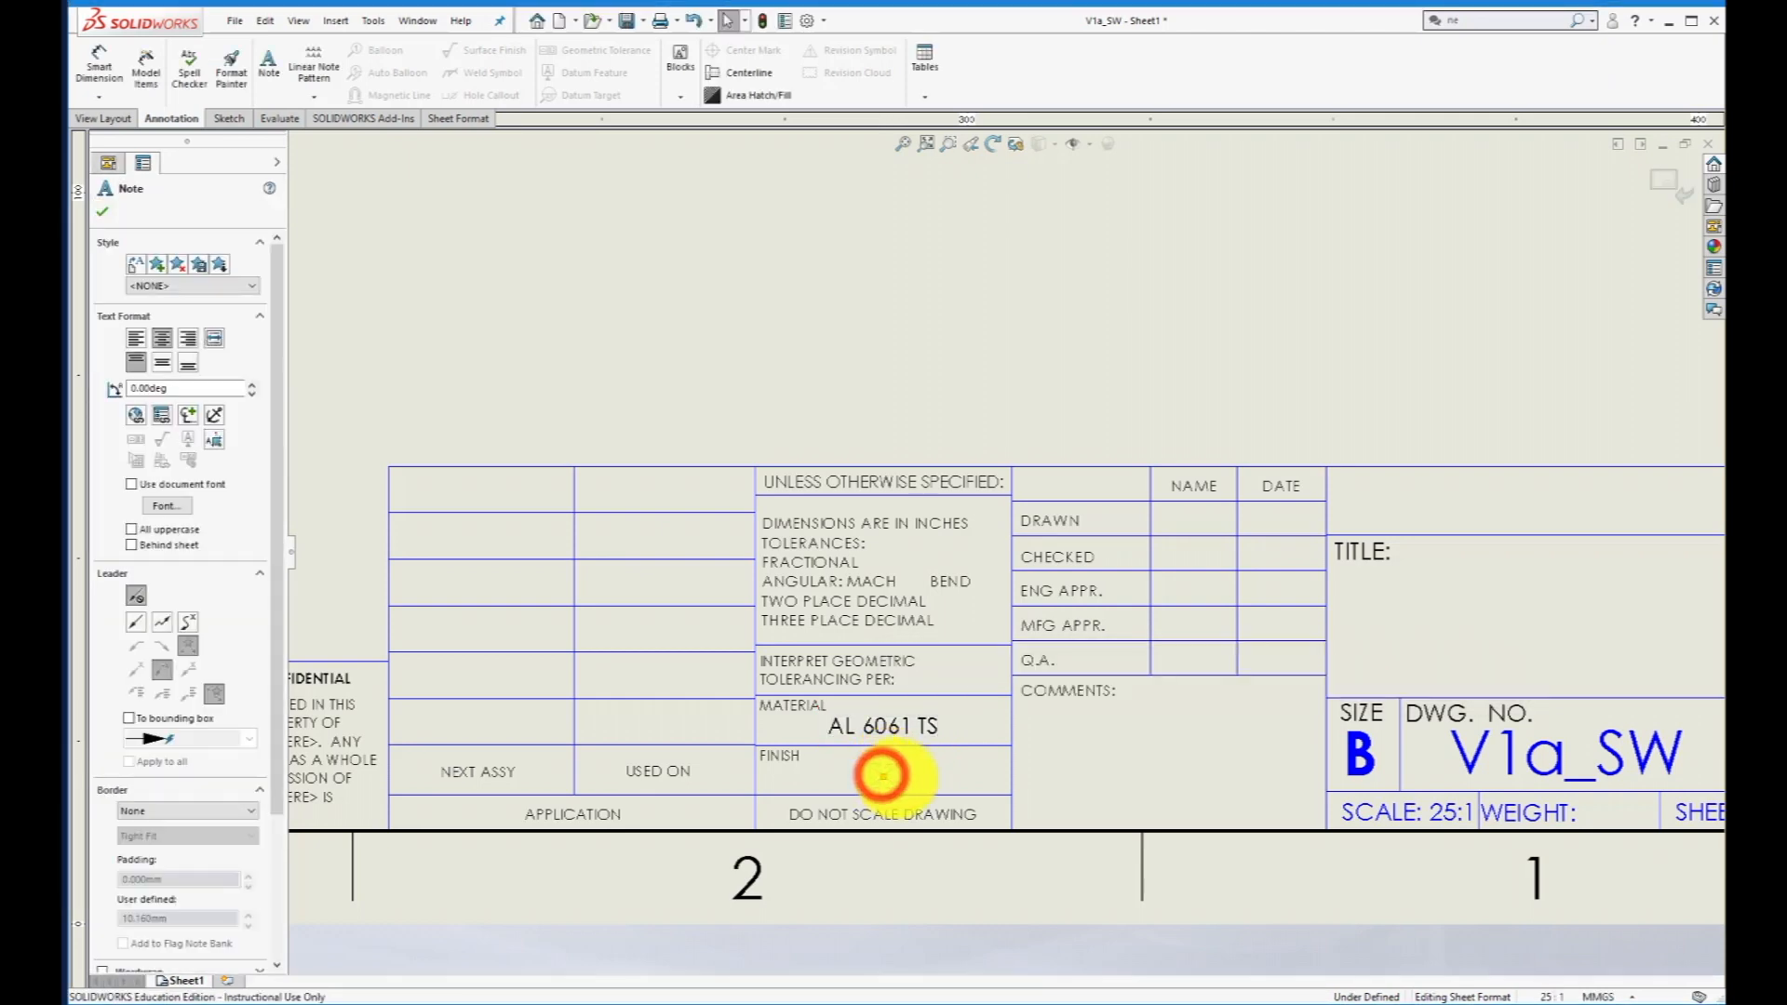
- Enter "Polished" in the title block's Finish field
left_click(882, 775)
type("Po")
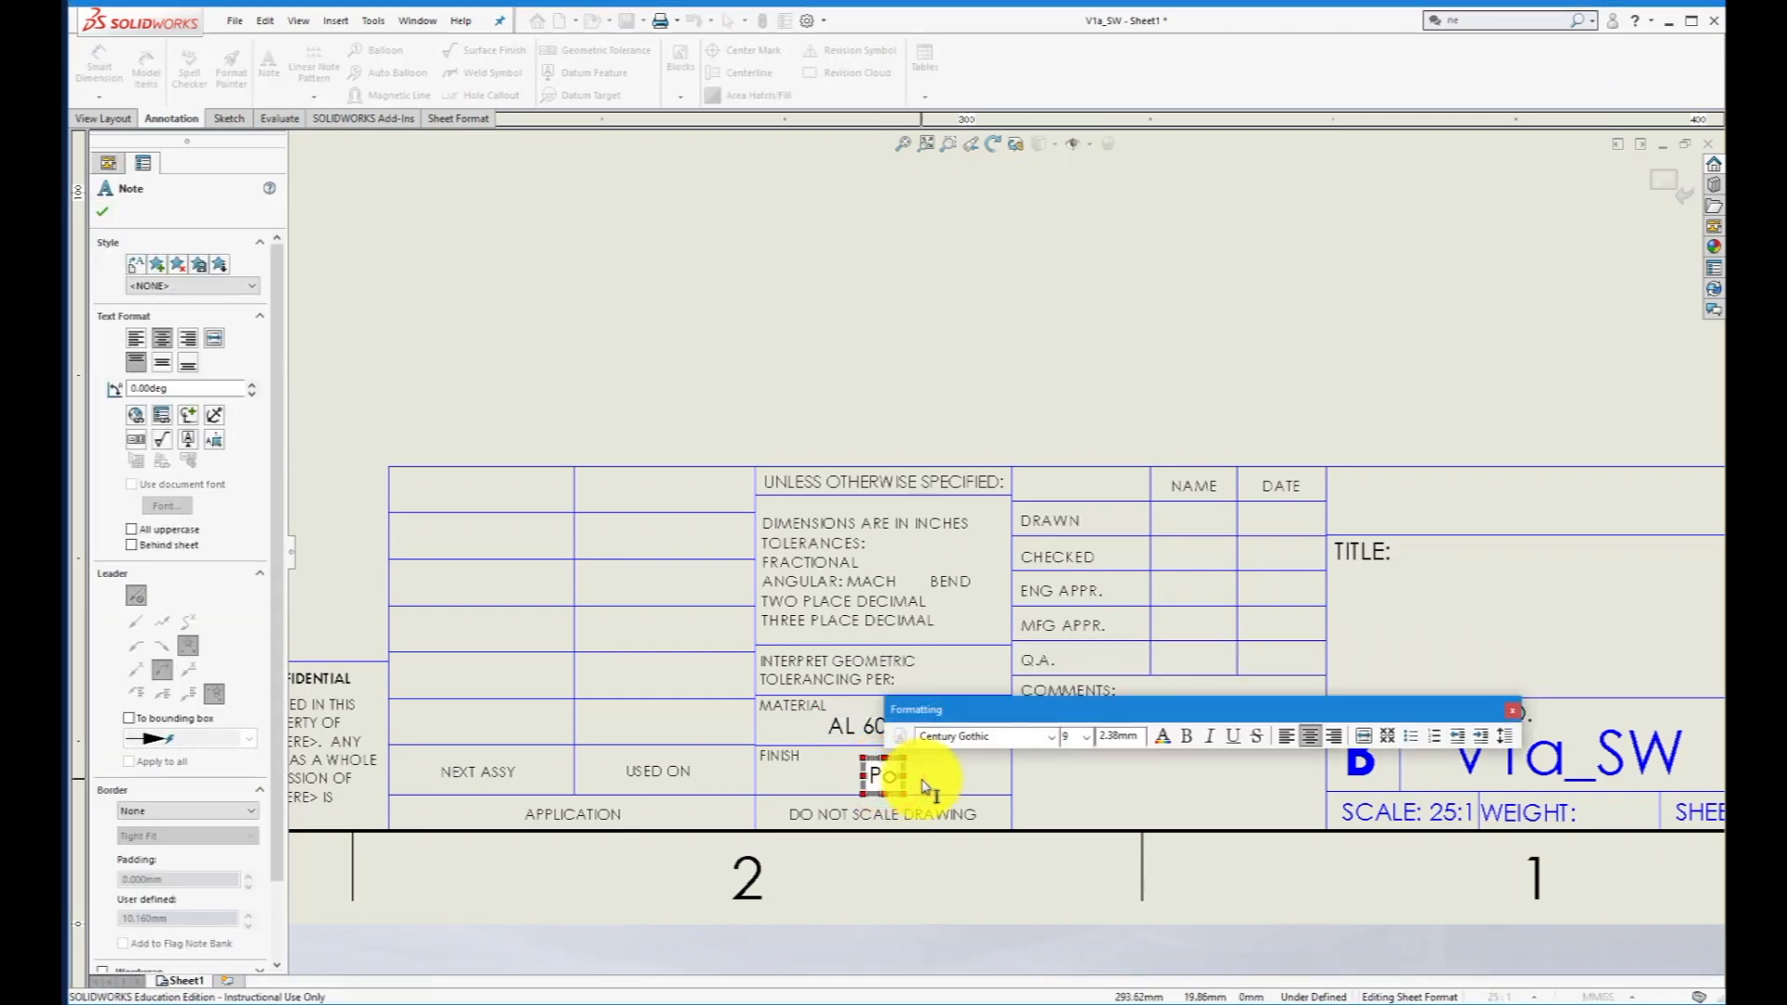
type("lished")
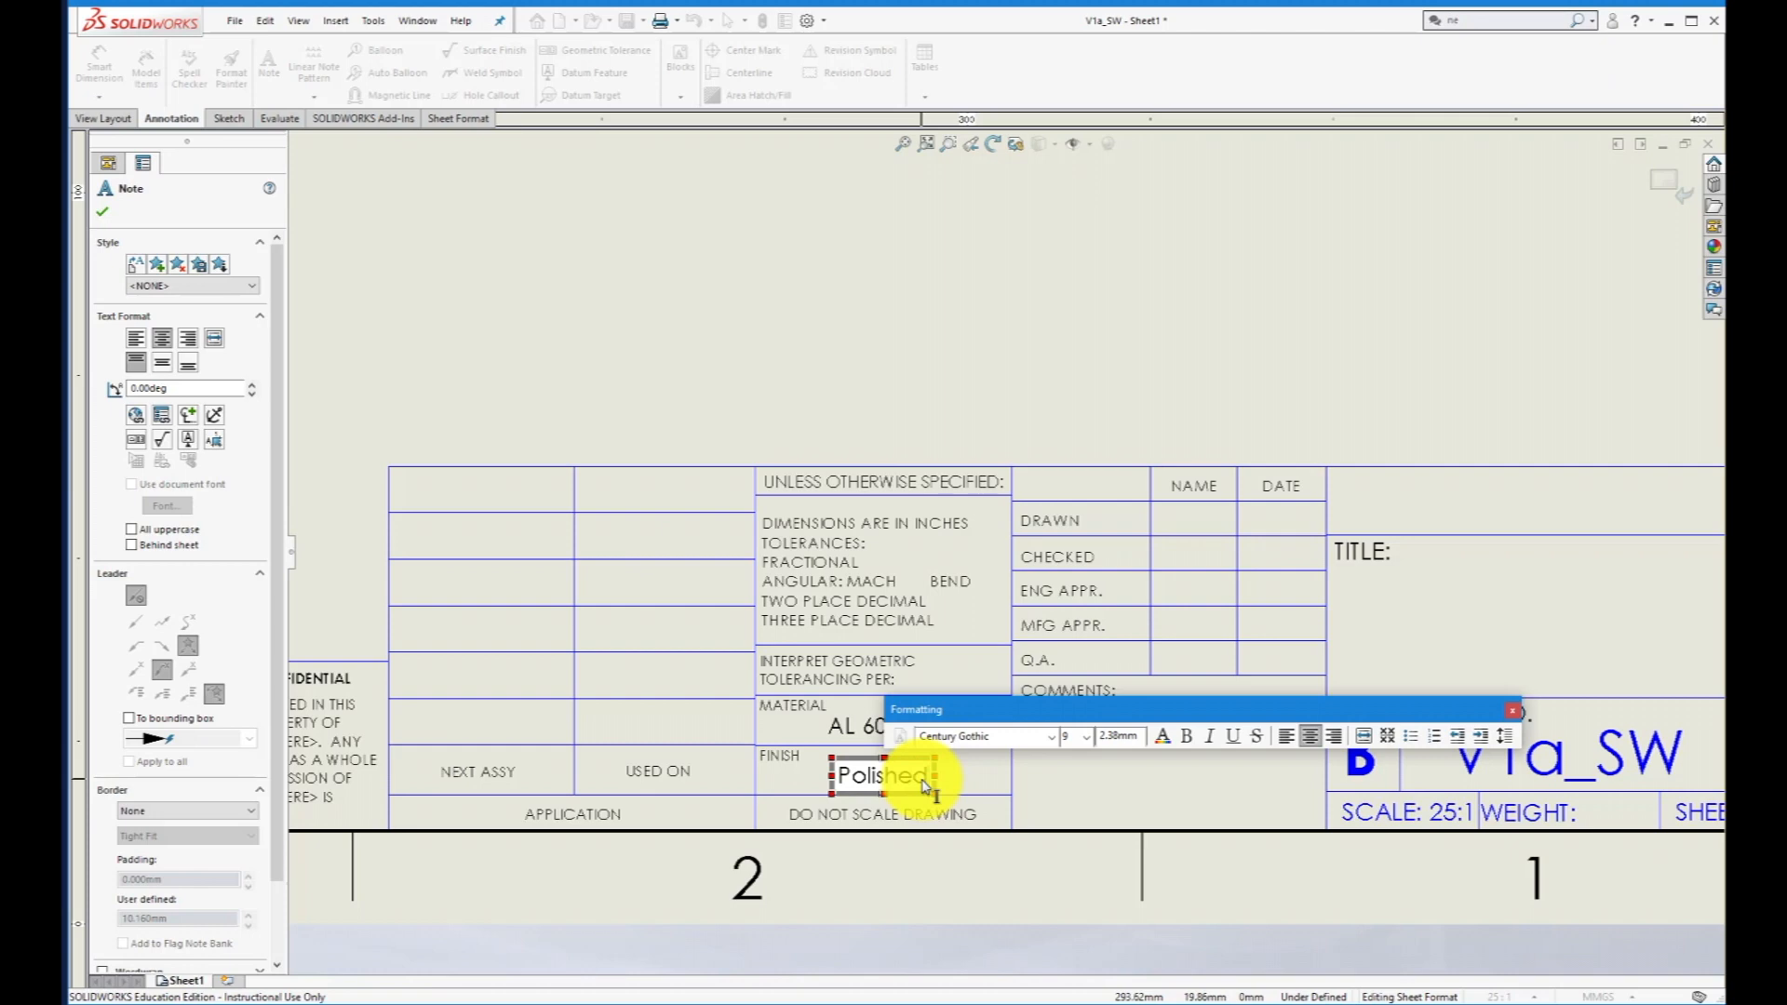
left_click(1052, 781)
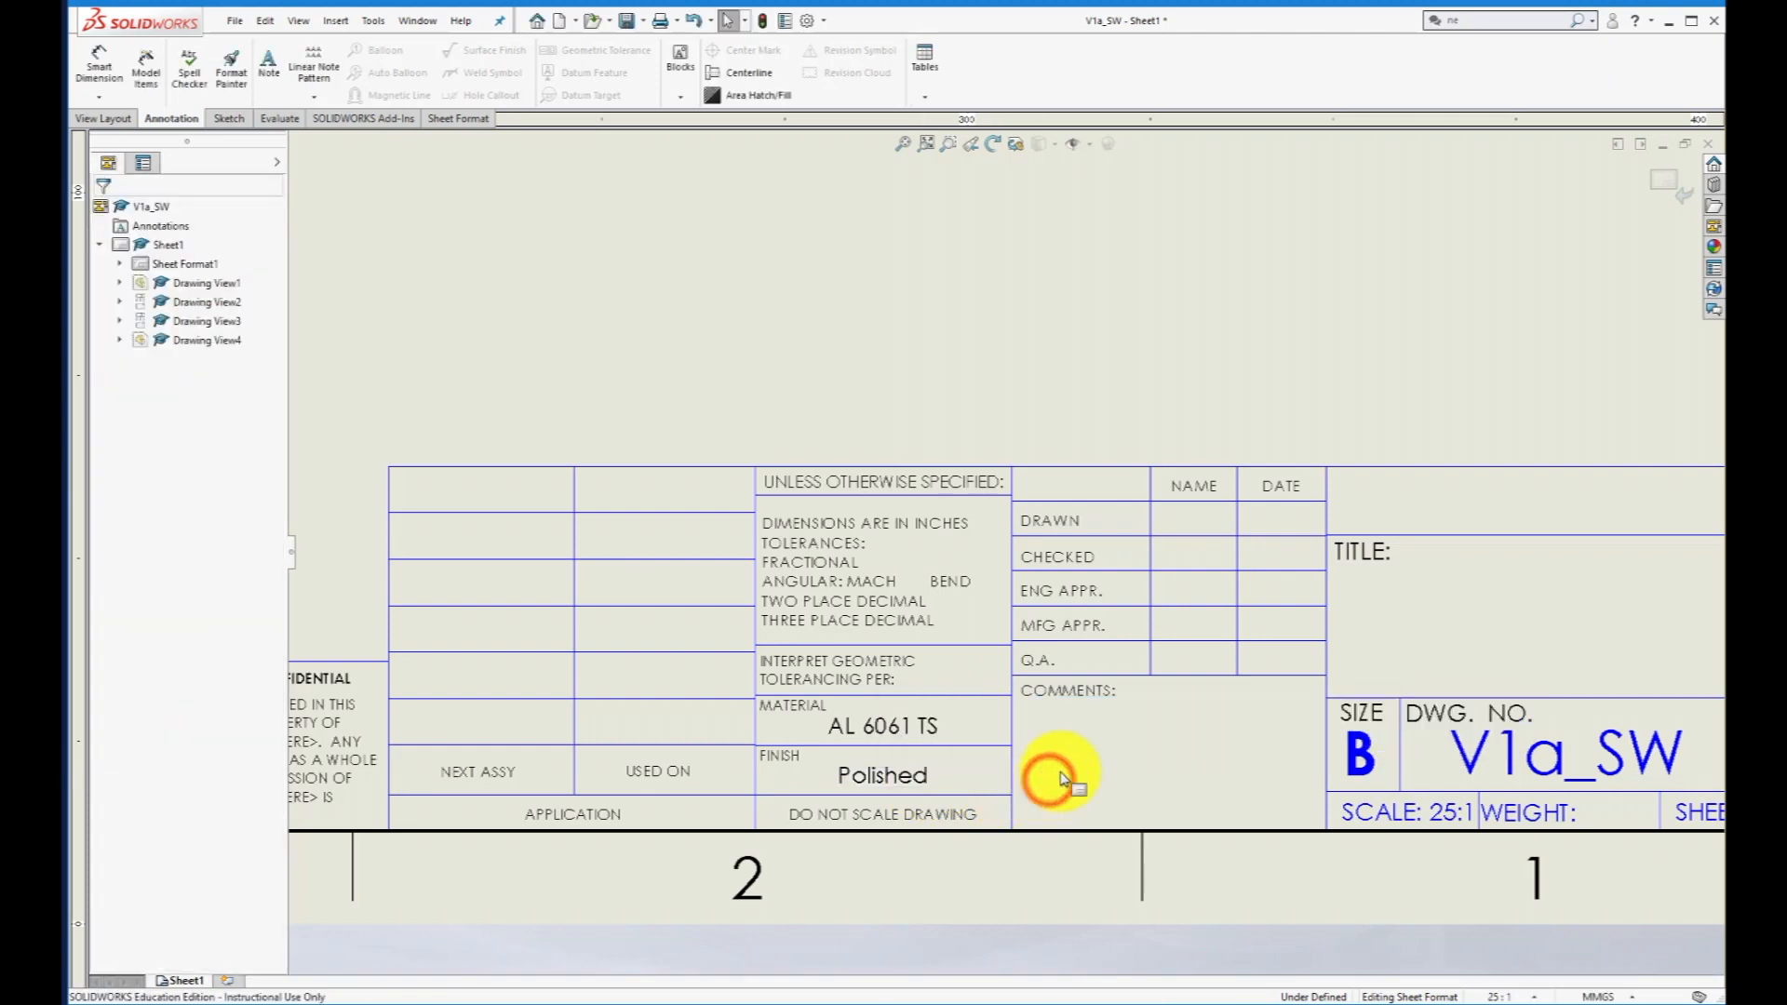
- Fill in the Drawn row of the title block with the drafter's last name and the date 9/4/18
left_click(1189, 517)
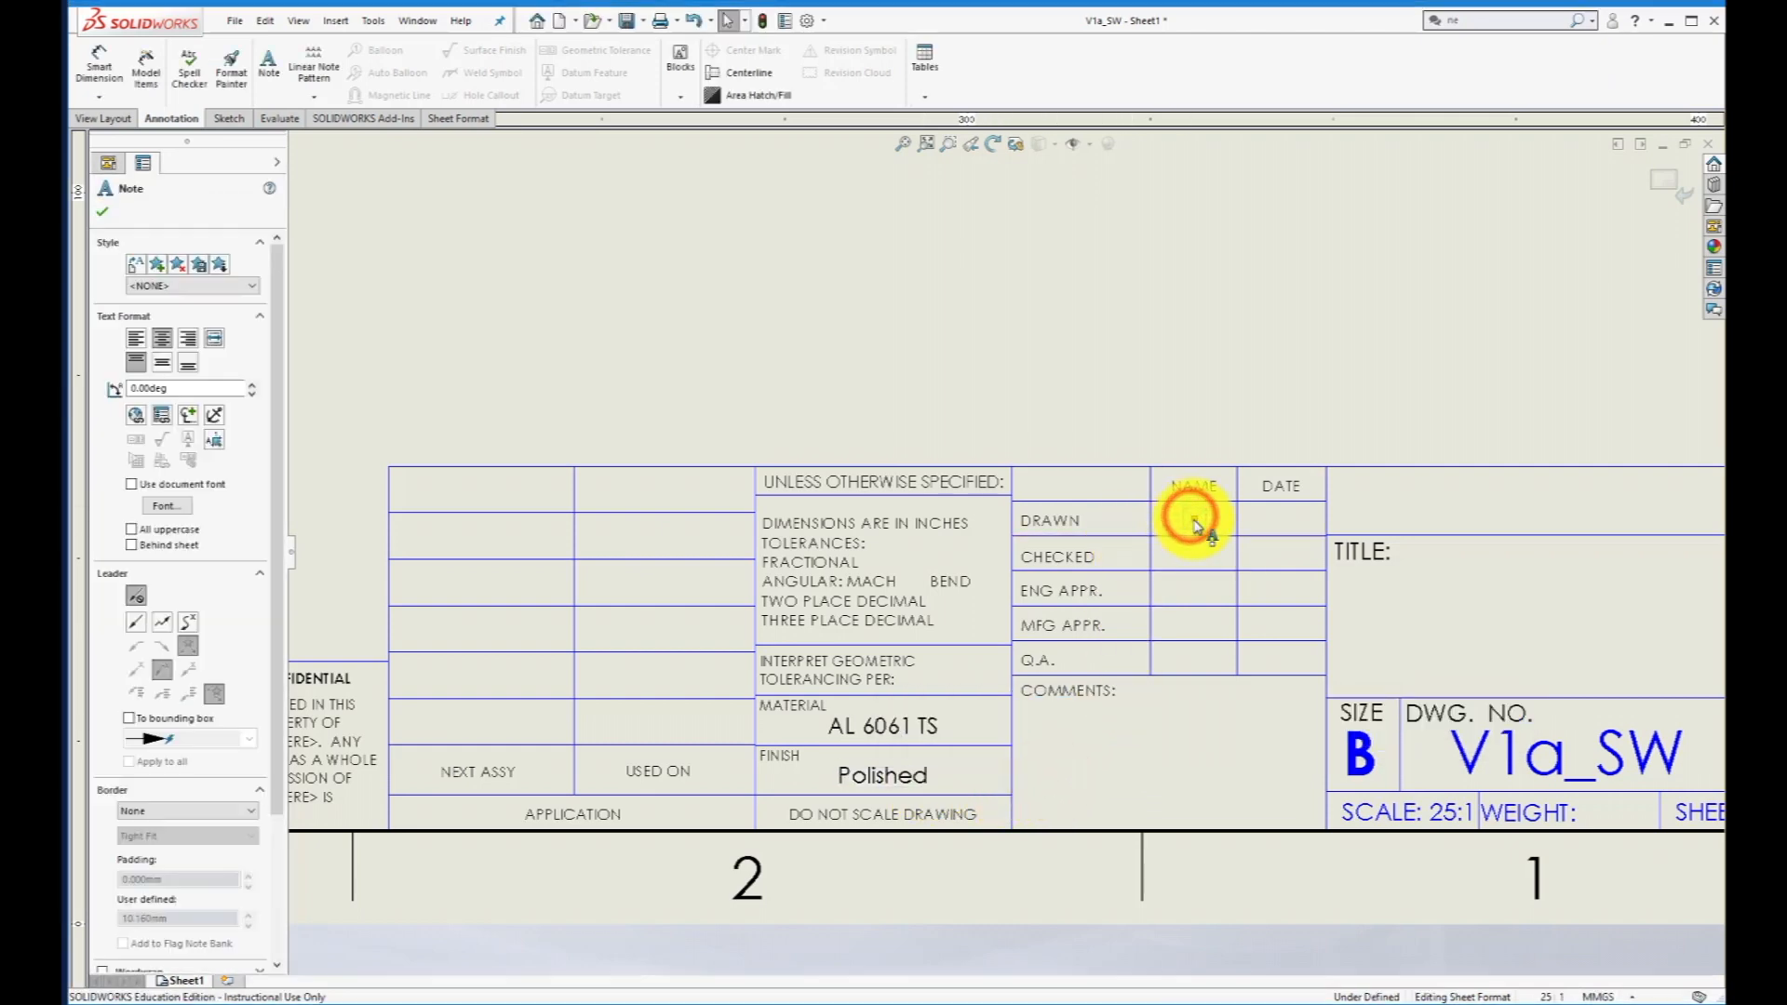
left_click(1194, 522)
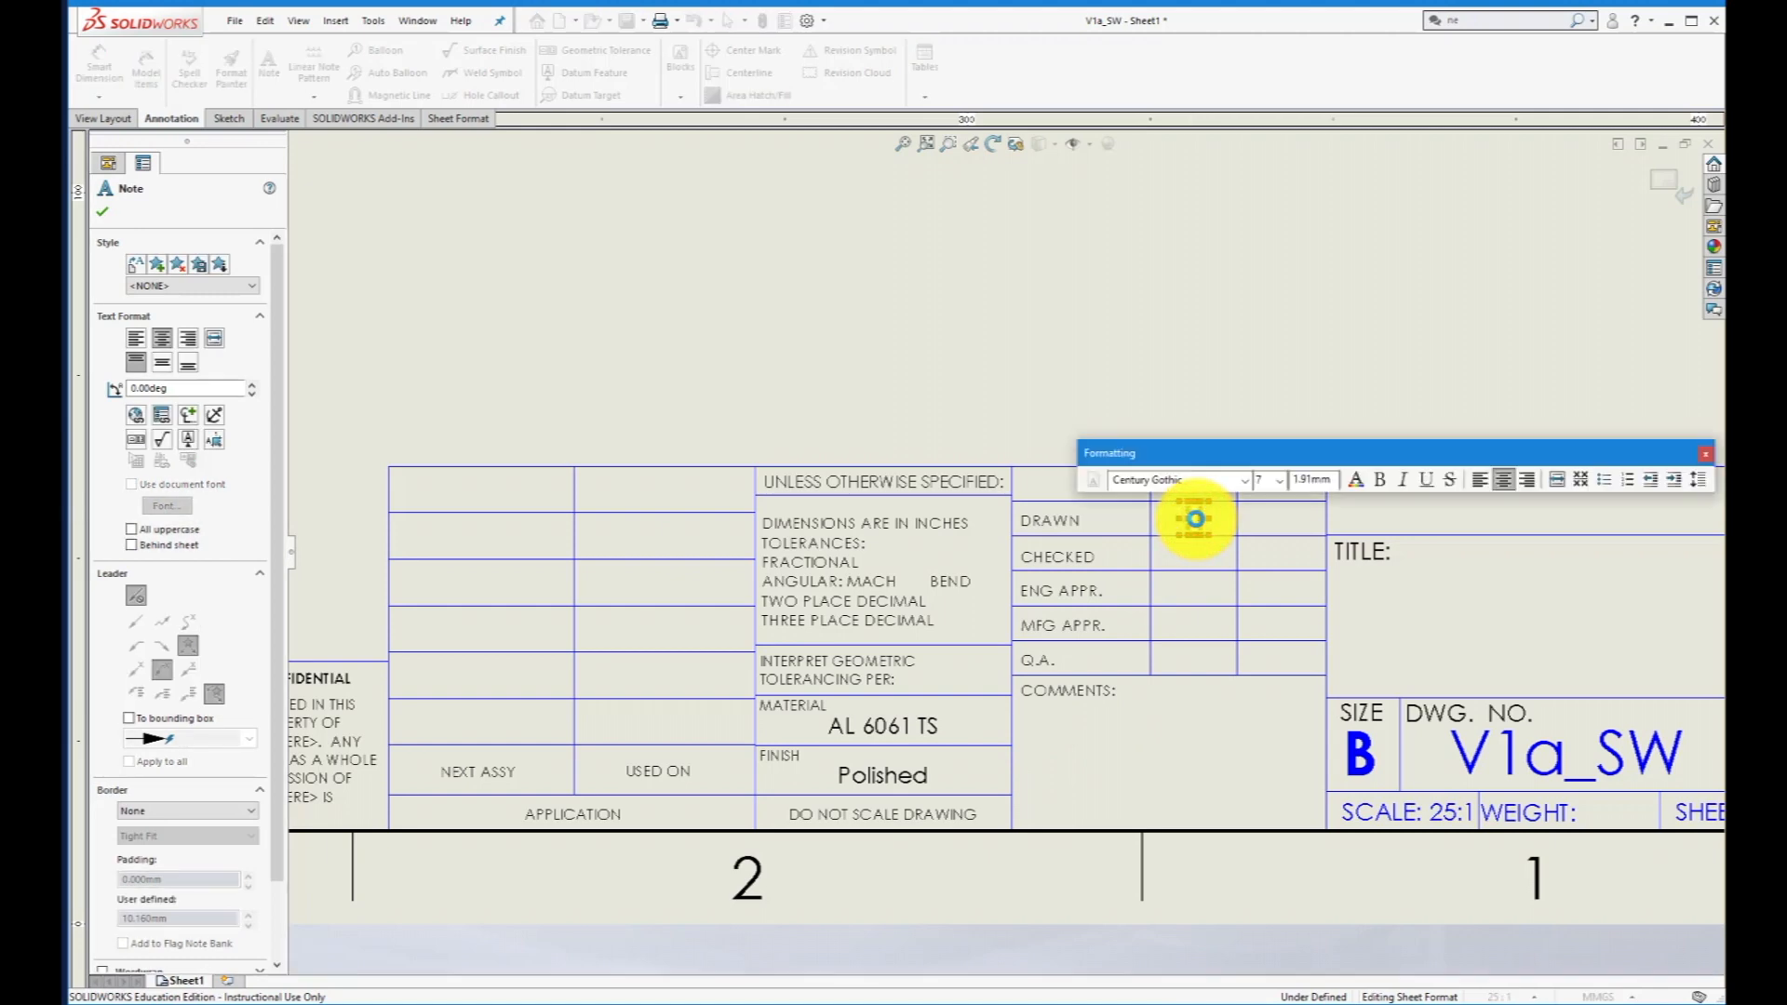
left_click(1167, 395)
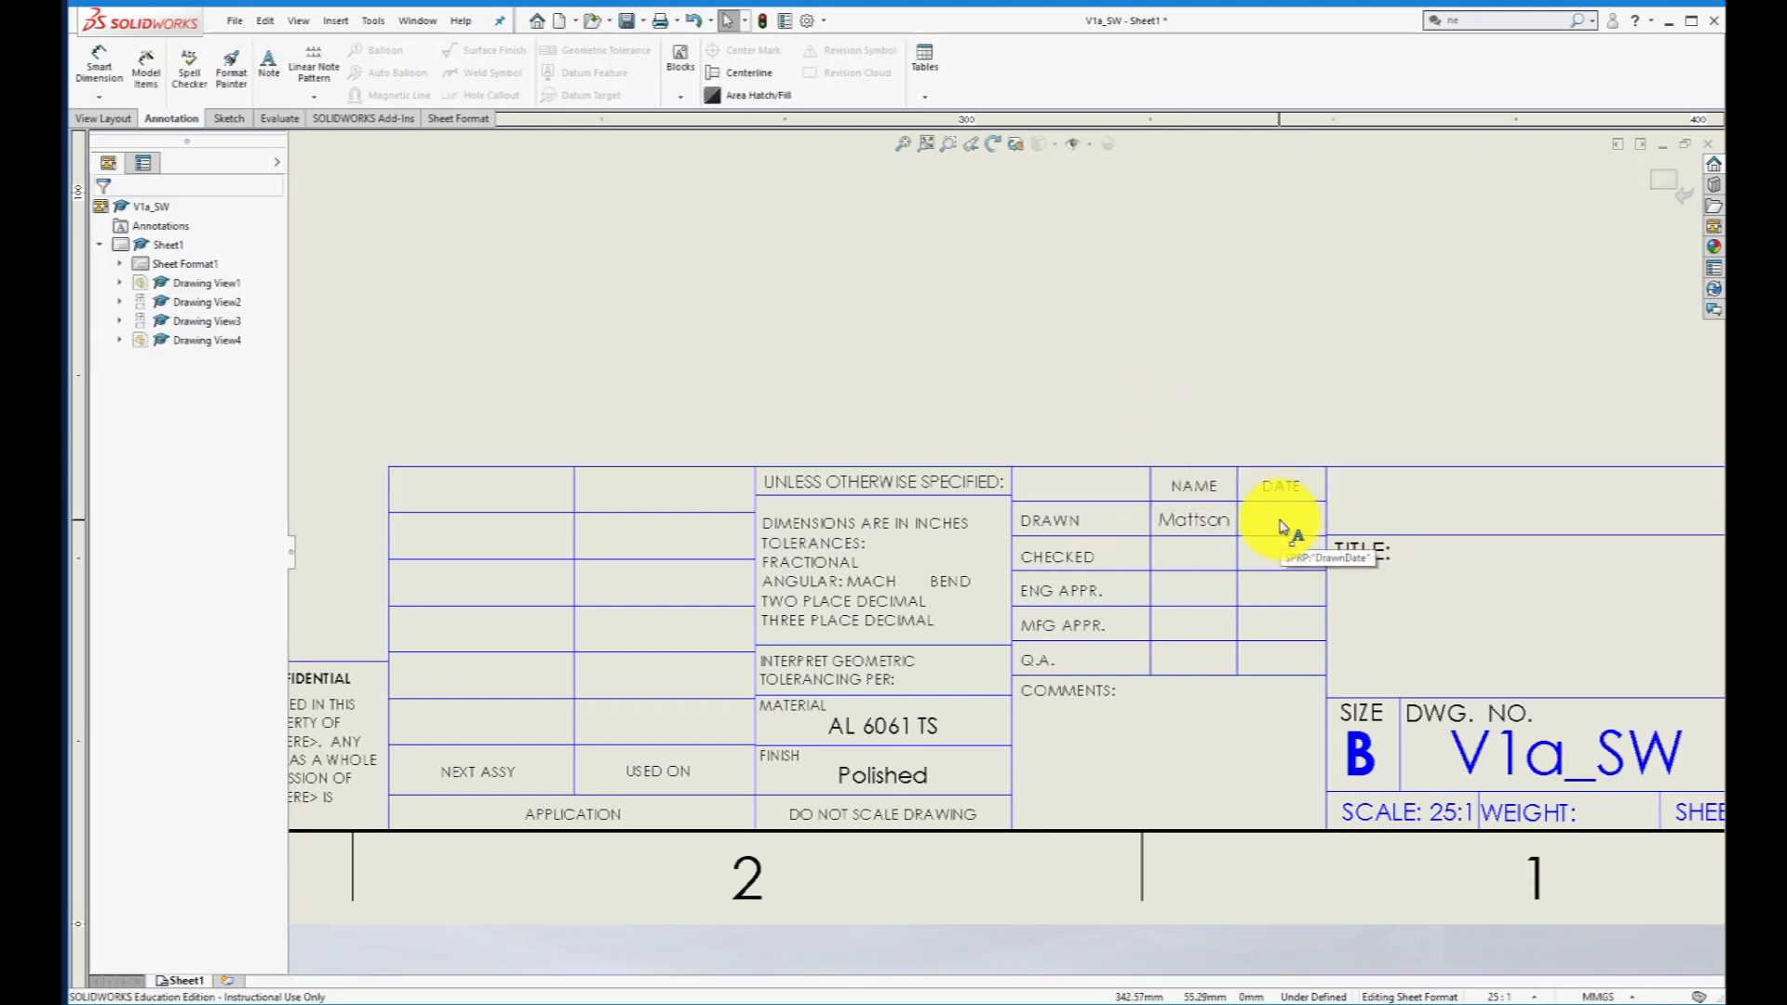
left_click(1279, 519)
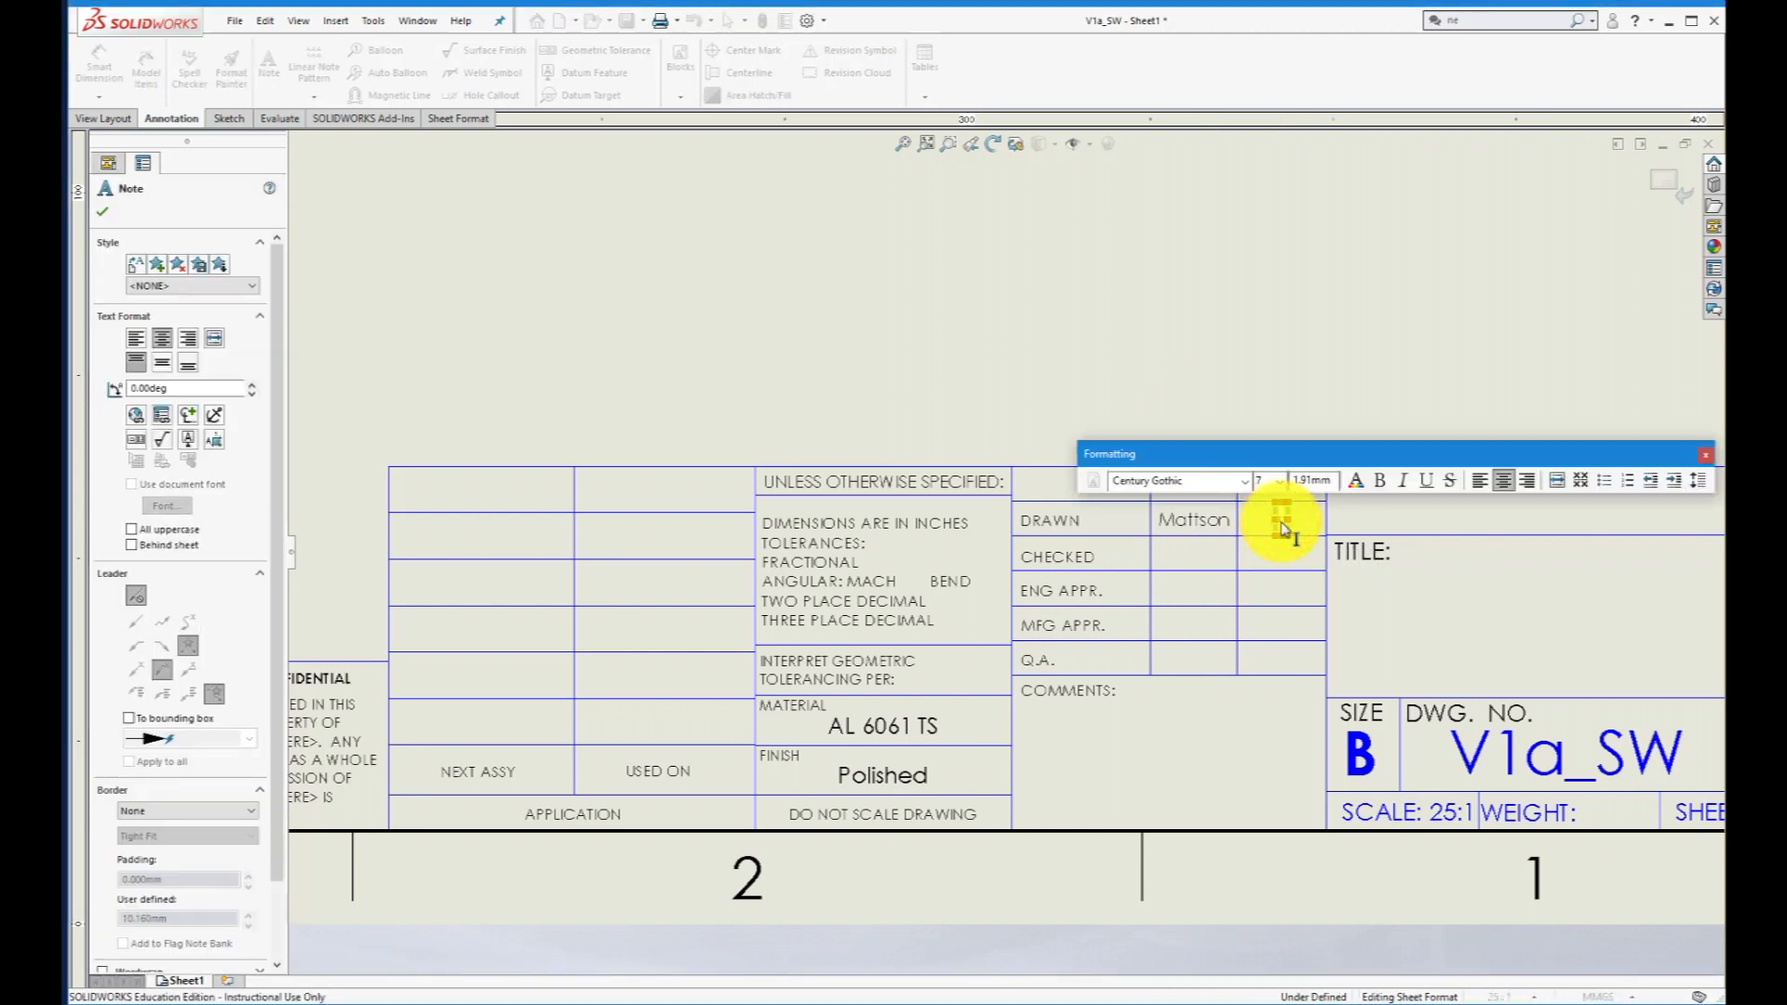
type("9/4/18")
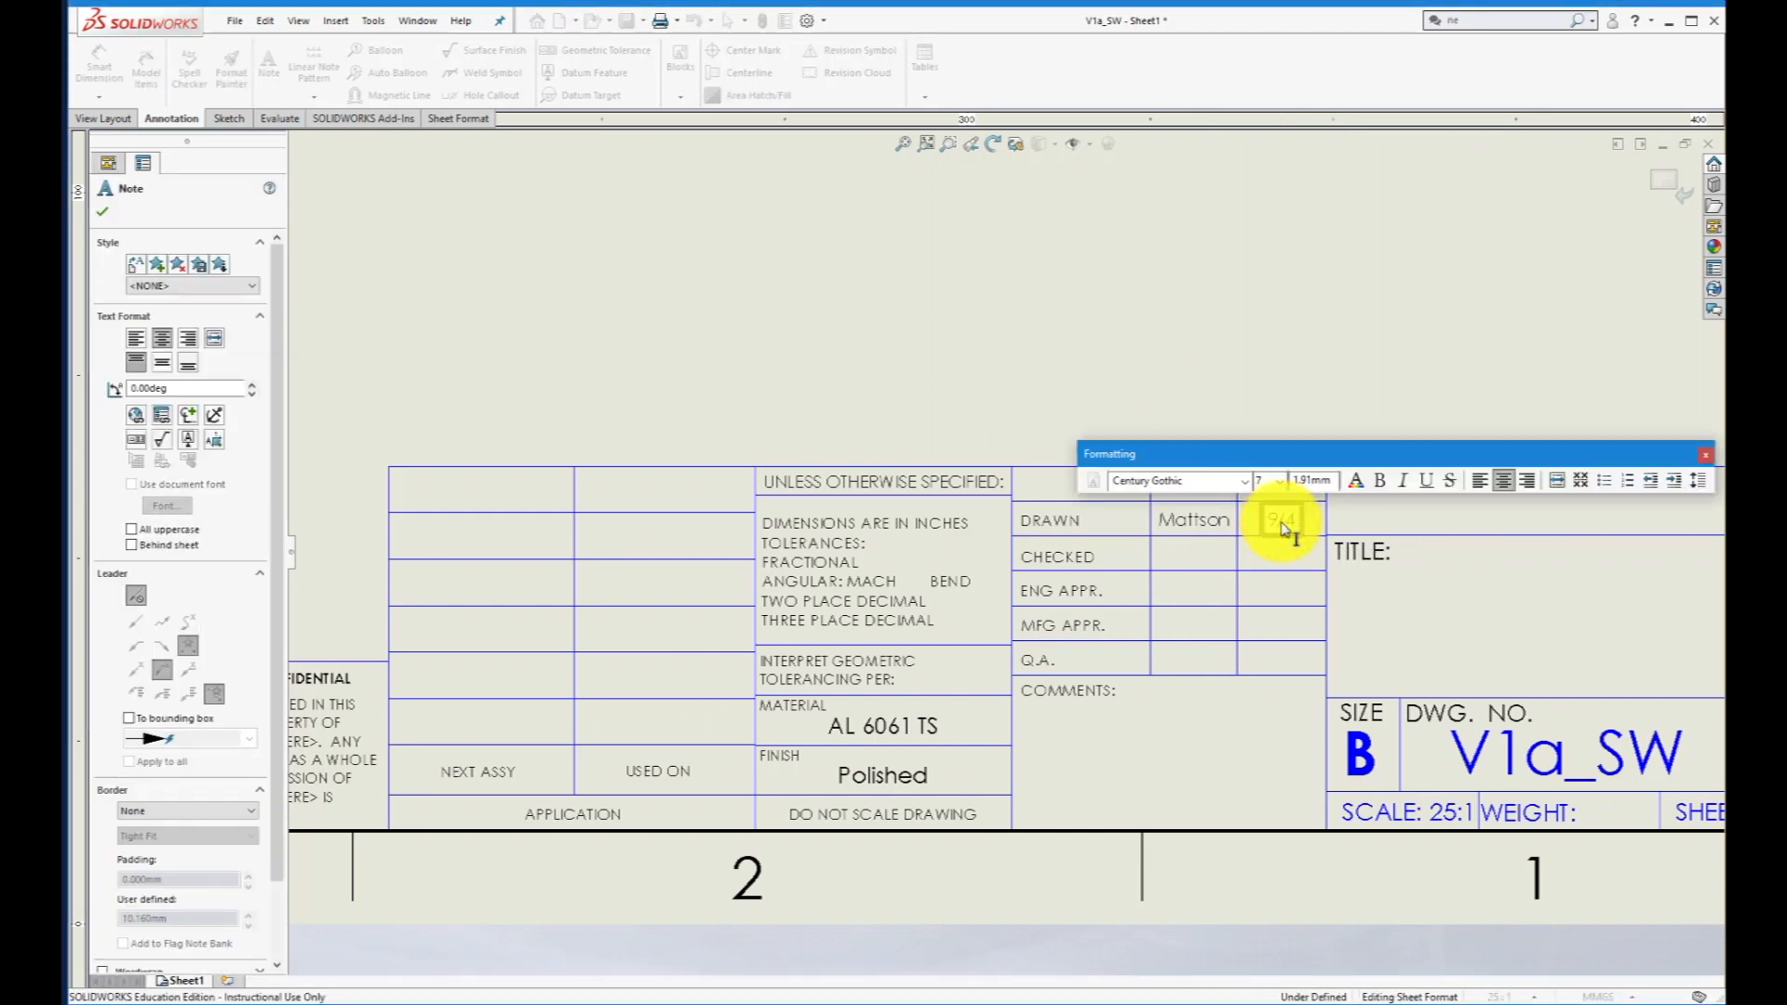
left_click(1235, 386)
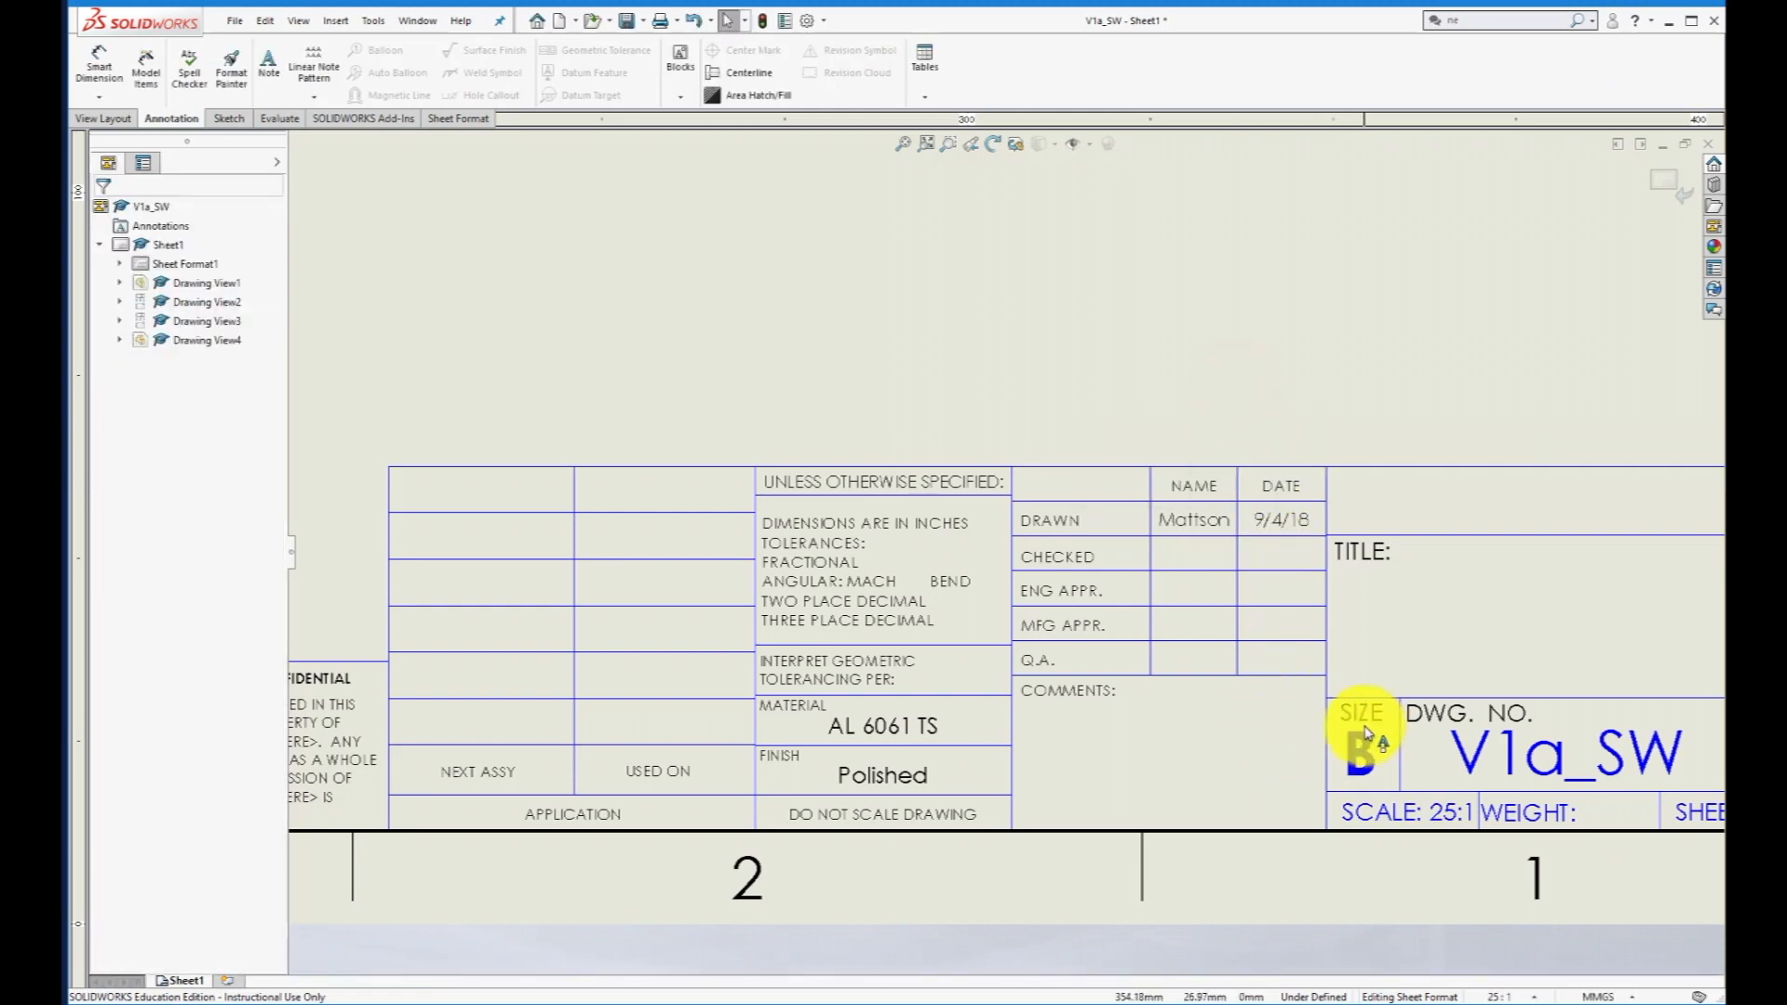
- Enter "Part A, V1" in the title block's Title field
scroll(1296, 717, "up", 2)
scroll(1374, 600, "down", 2)
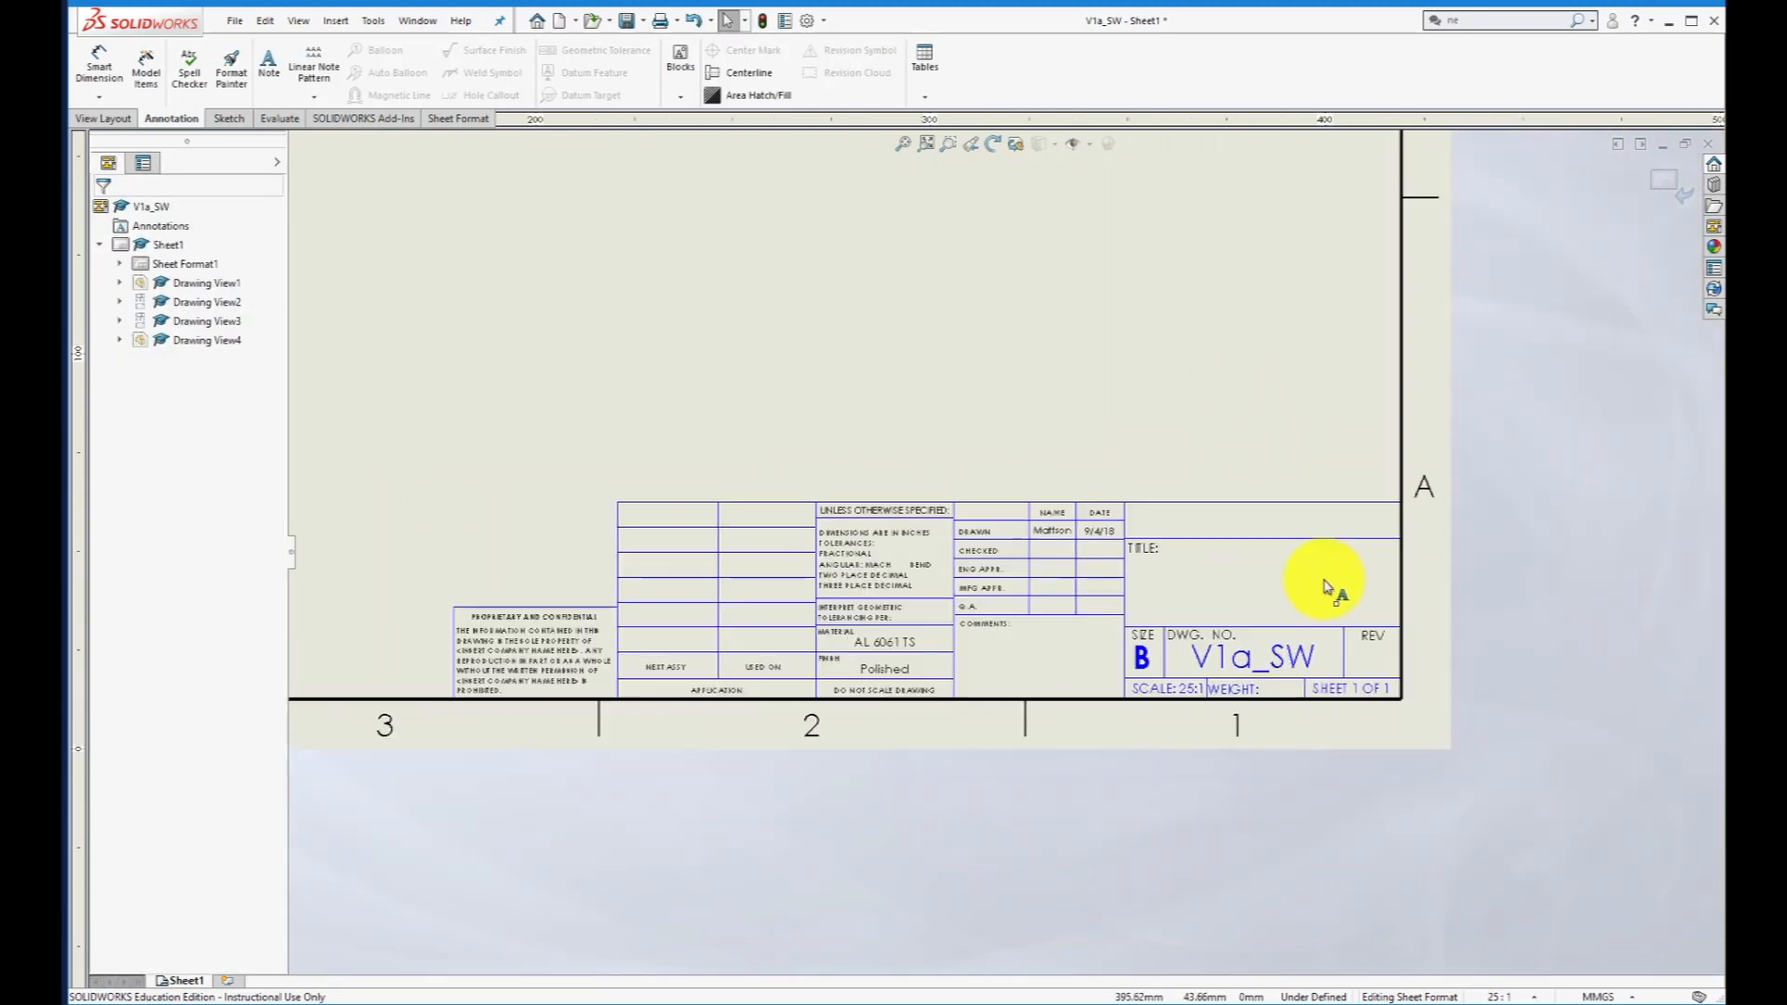
left_click(1168, 586)
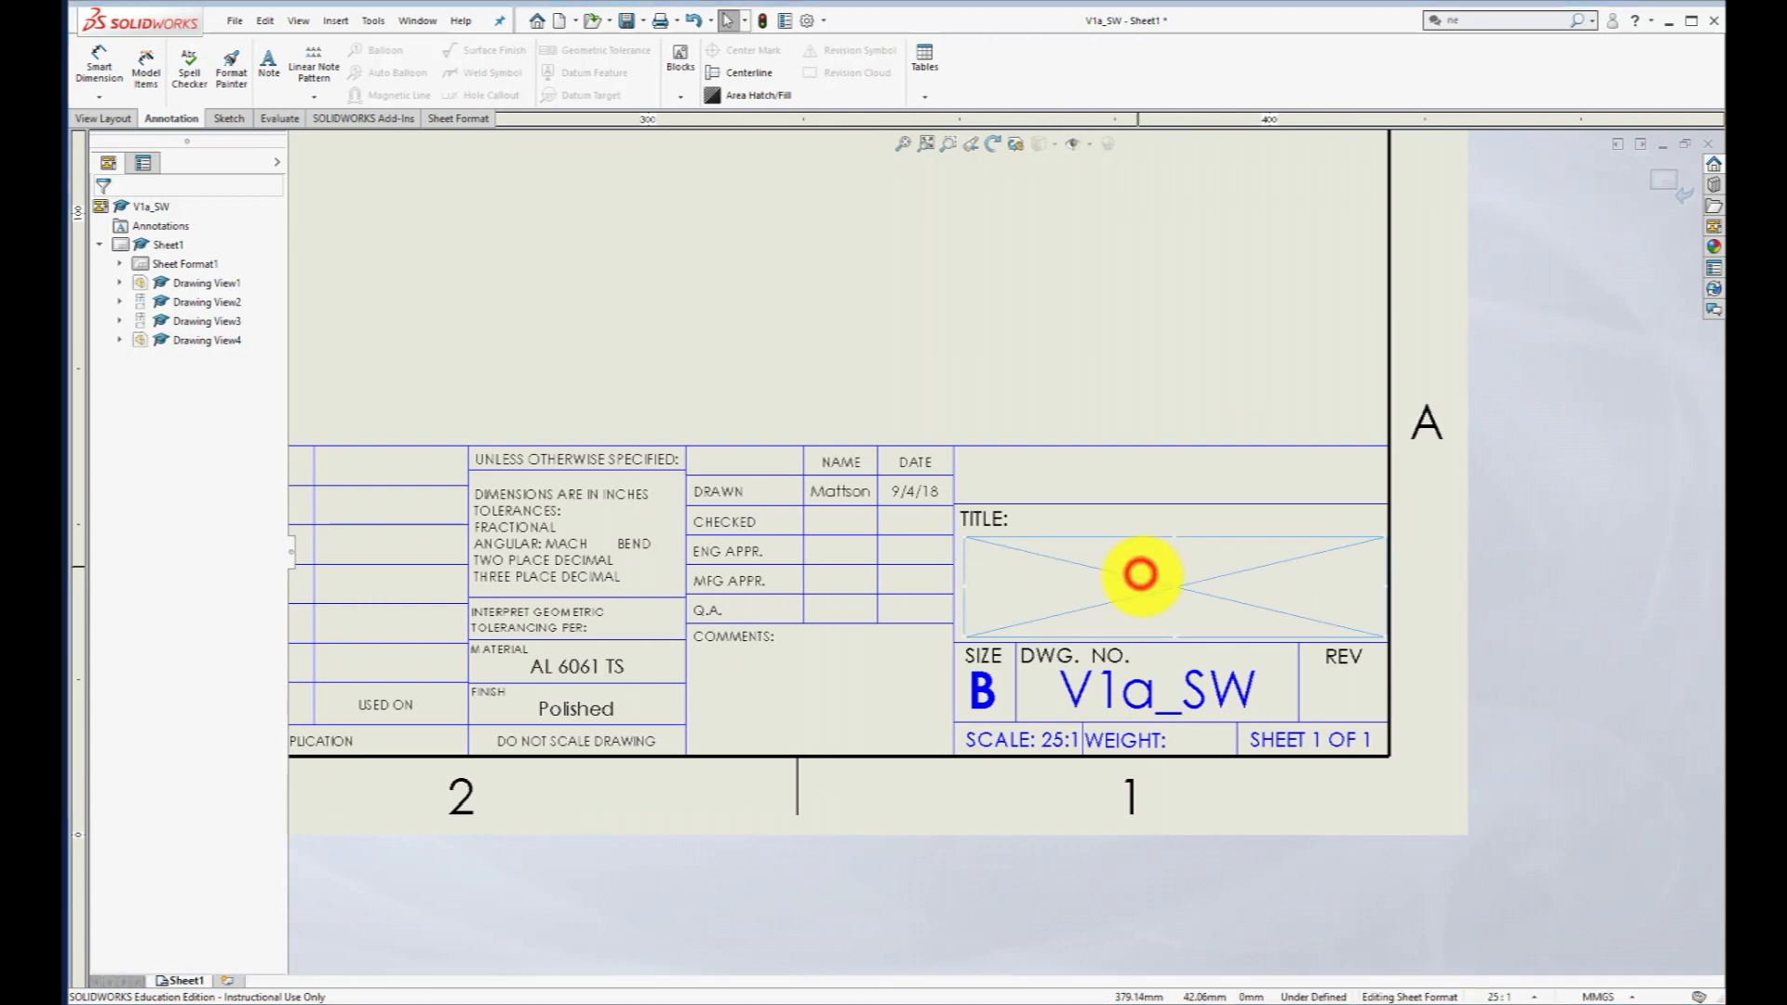
double_click(1171, 587)
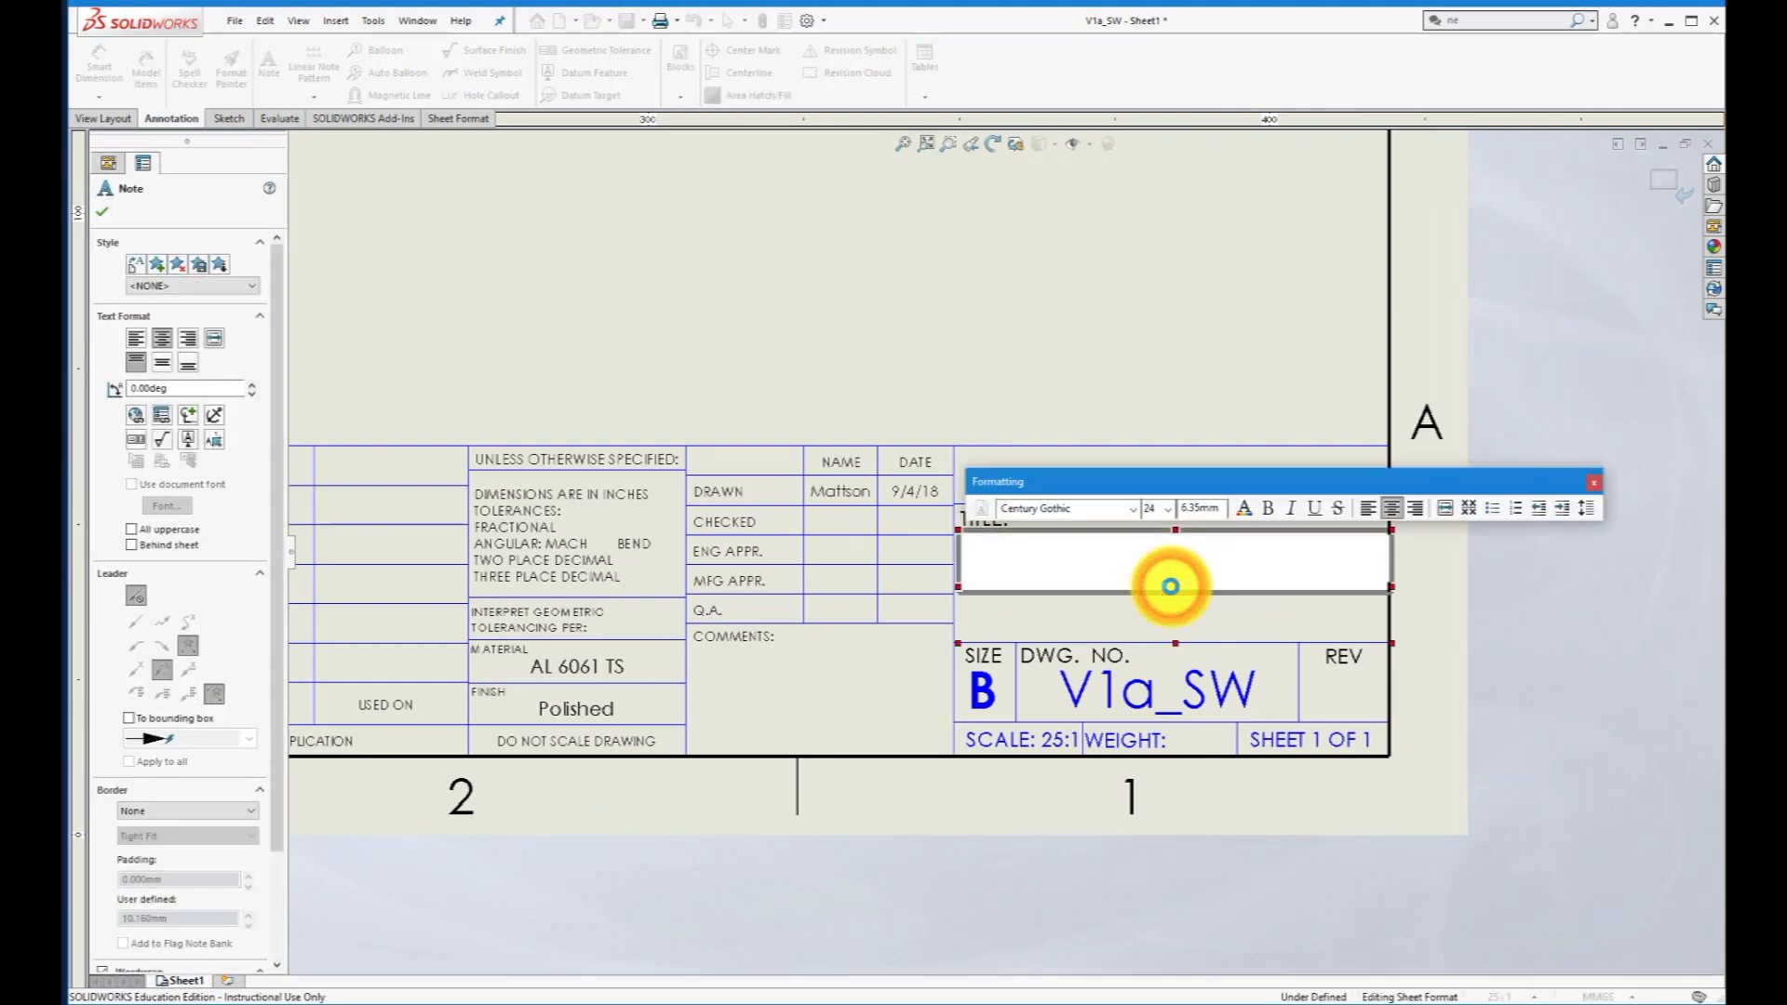
type("Part")
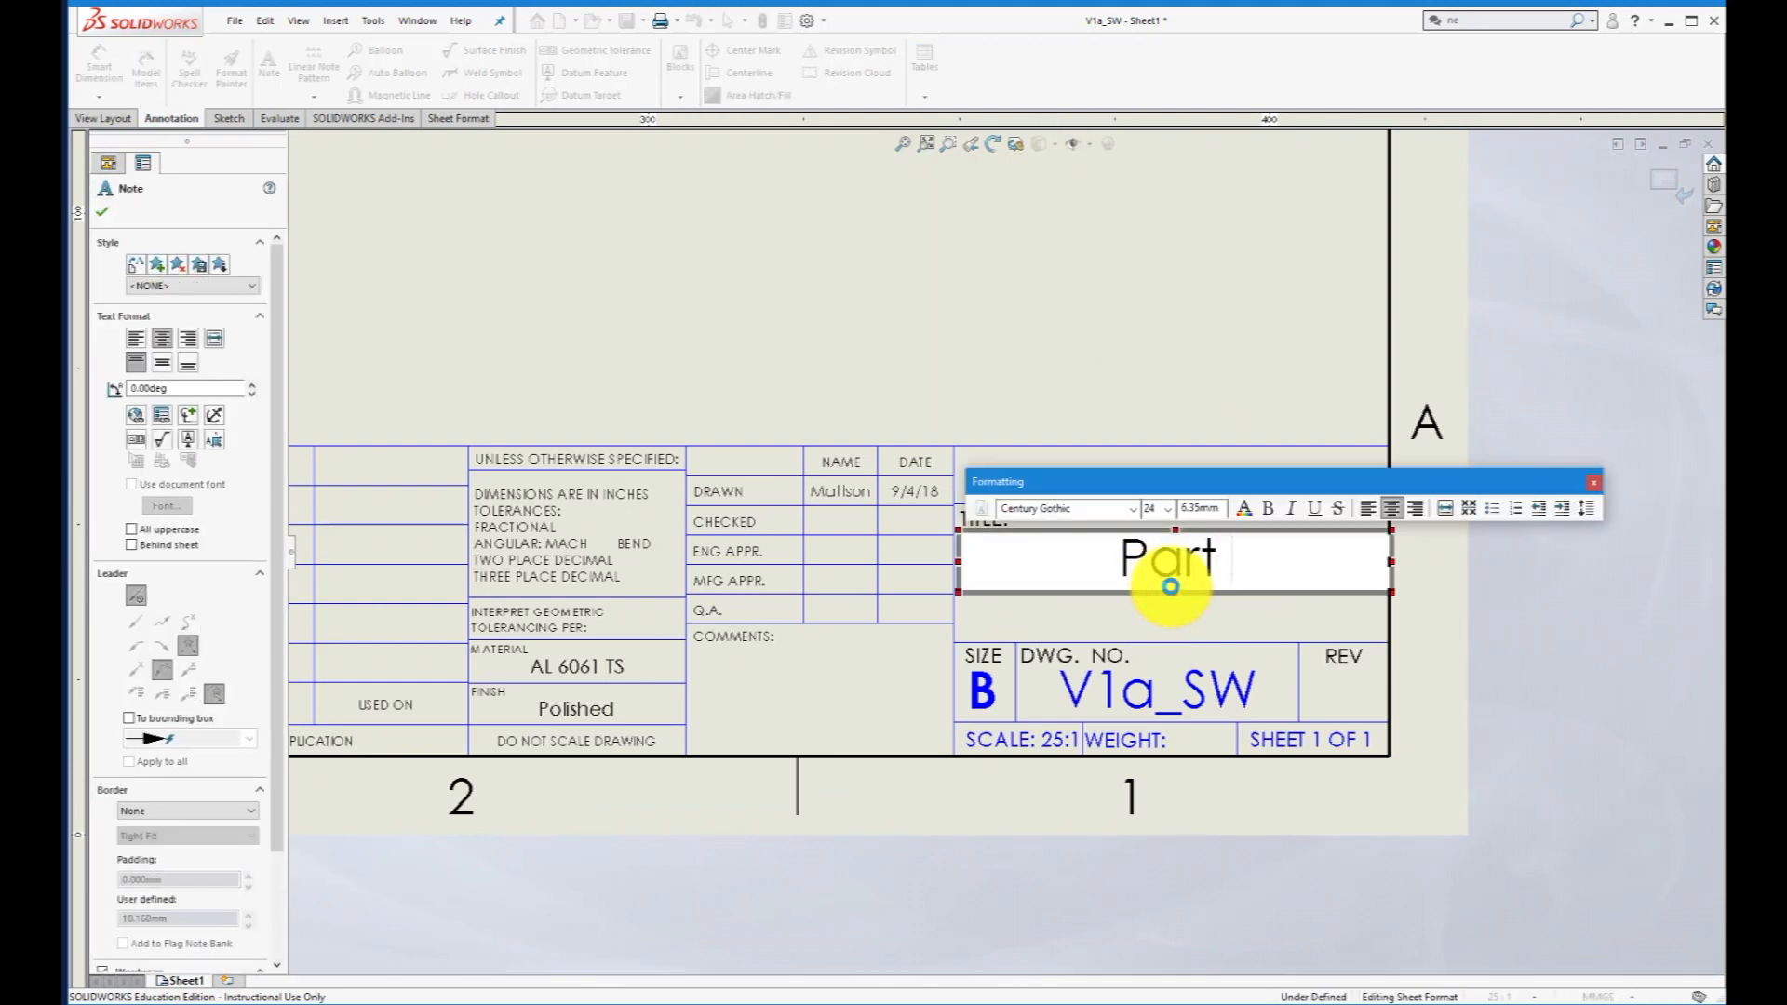
type(" A, V1")
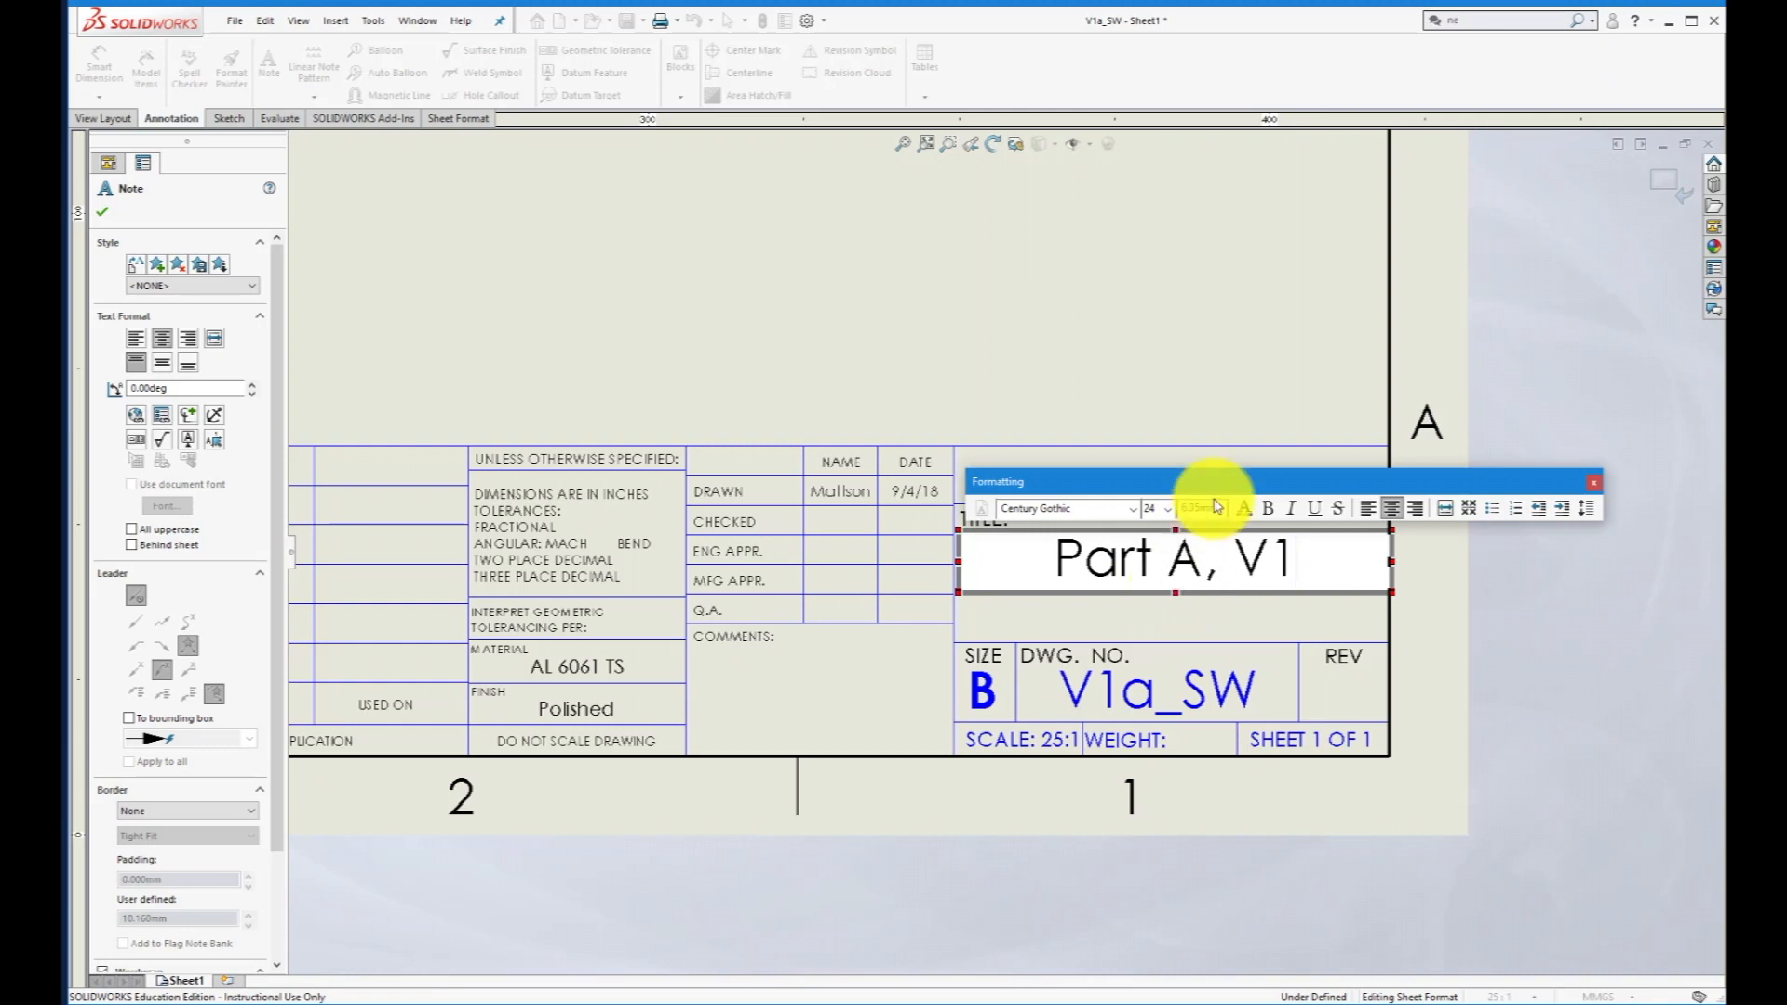
left_click(1212, 370)
- Enter "A" in the title block's Rev field
left_click(1354, 705)
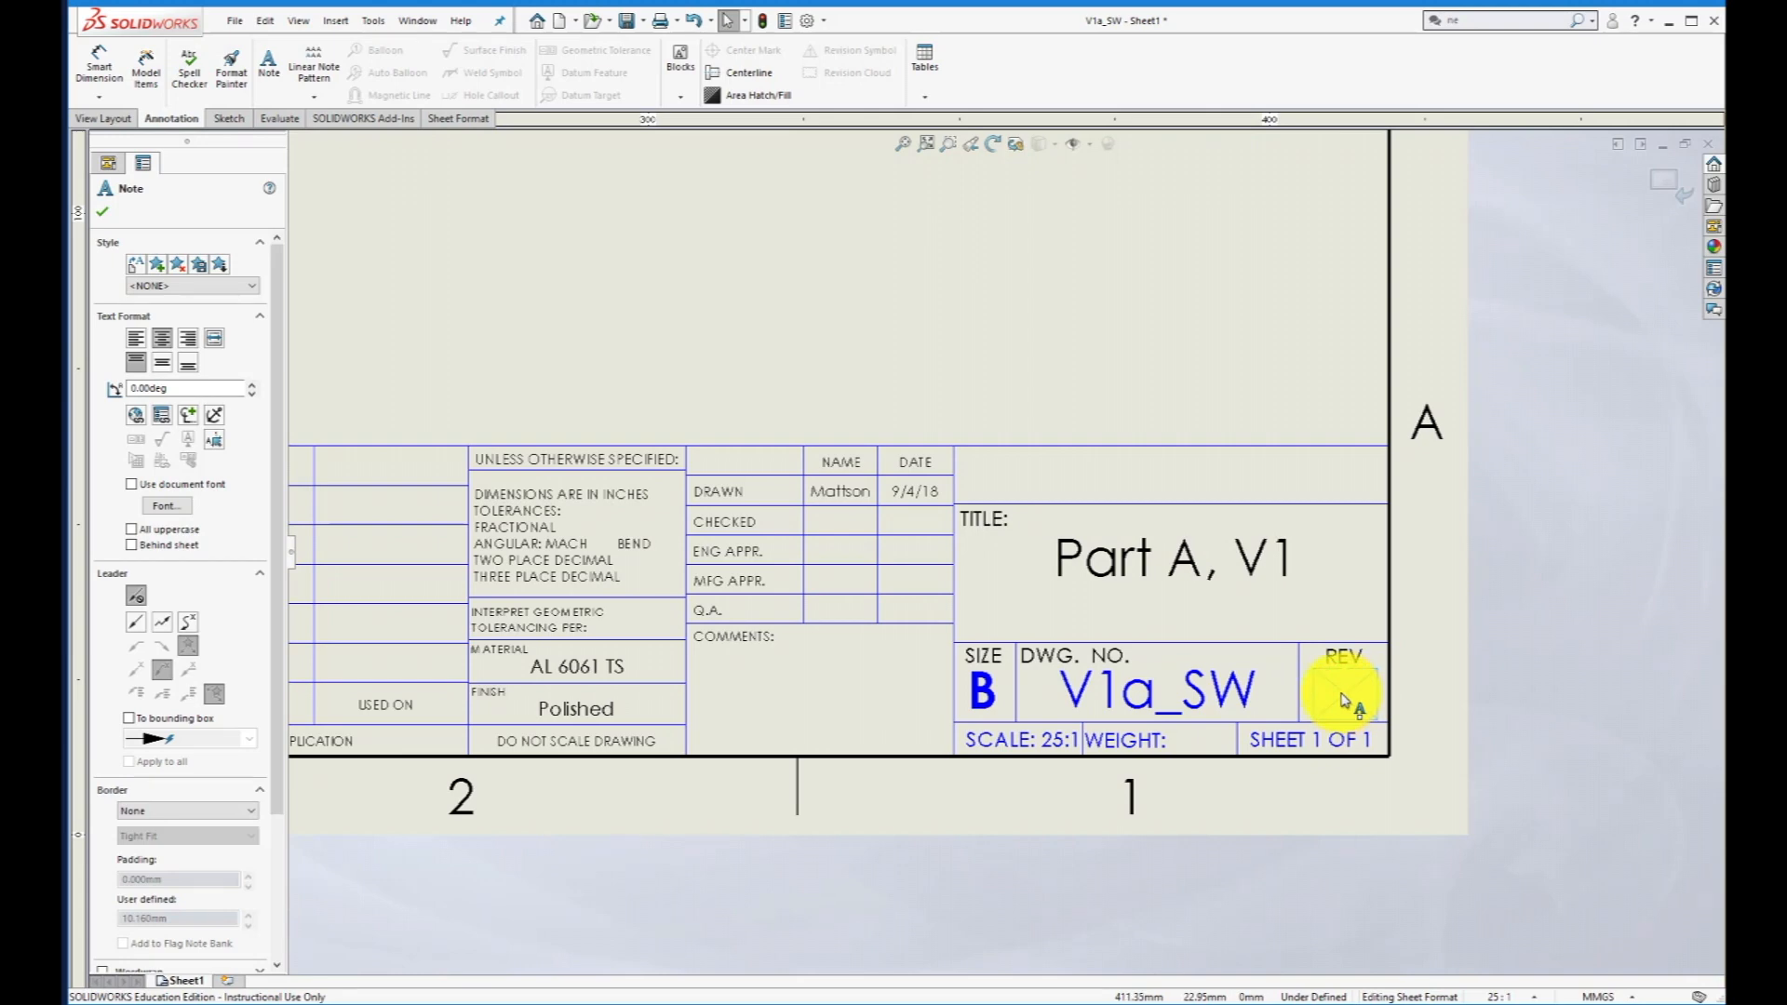
double_click(1343, 700)
type("A")
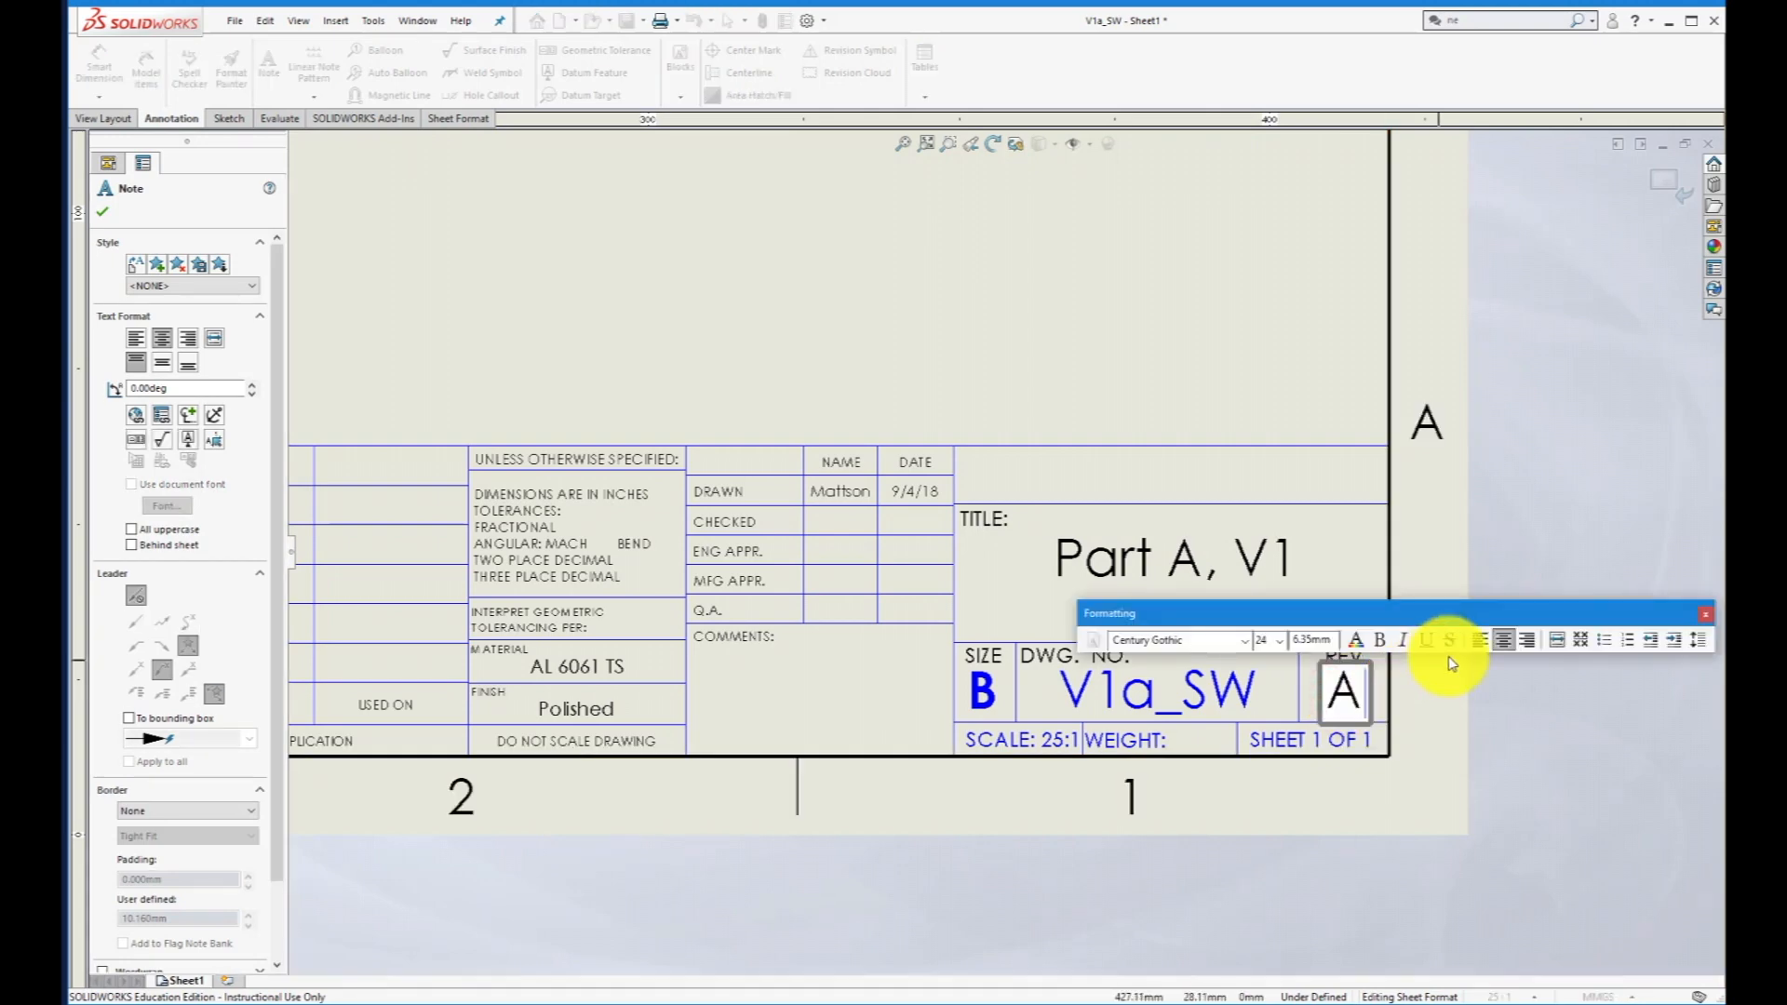
left_click(1548, 662)
- Finish editing the sheet format and return to the drawing sheet with its views
scroll(912, 451, "down", 3)
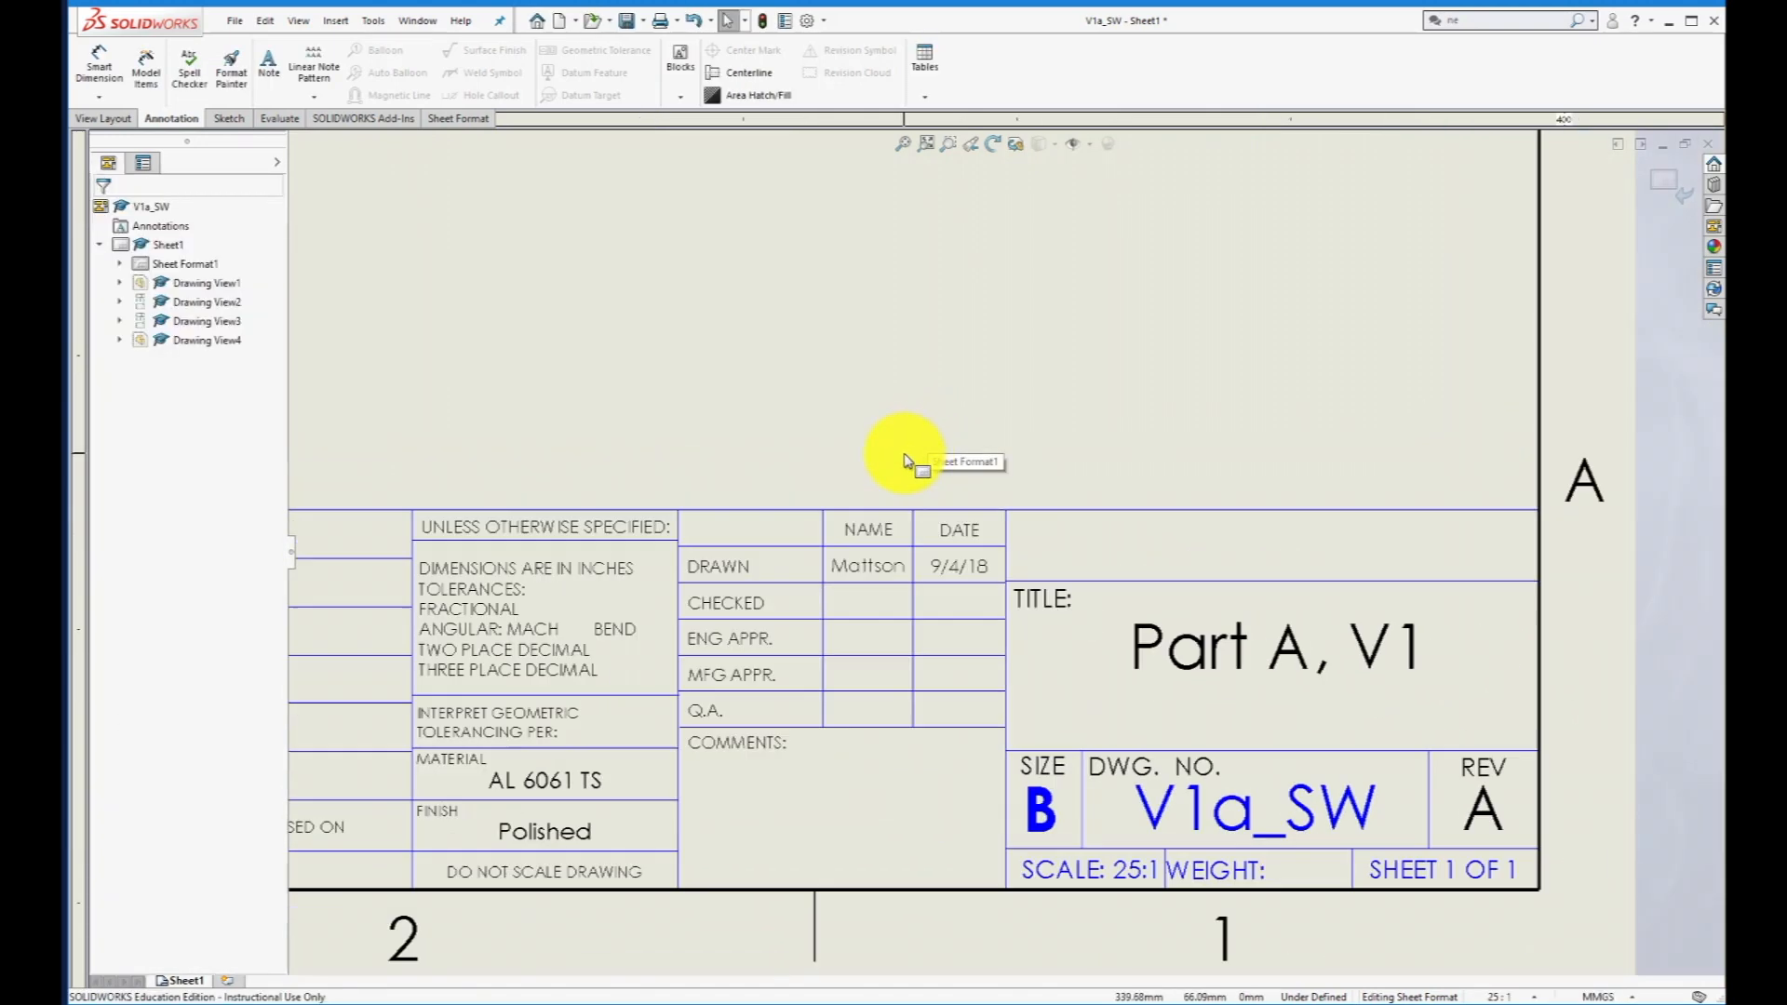
scroll(906, 460, "up", 5)
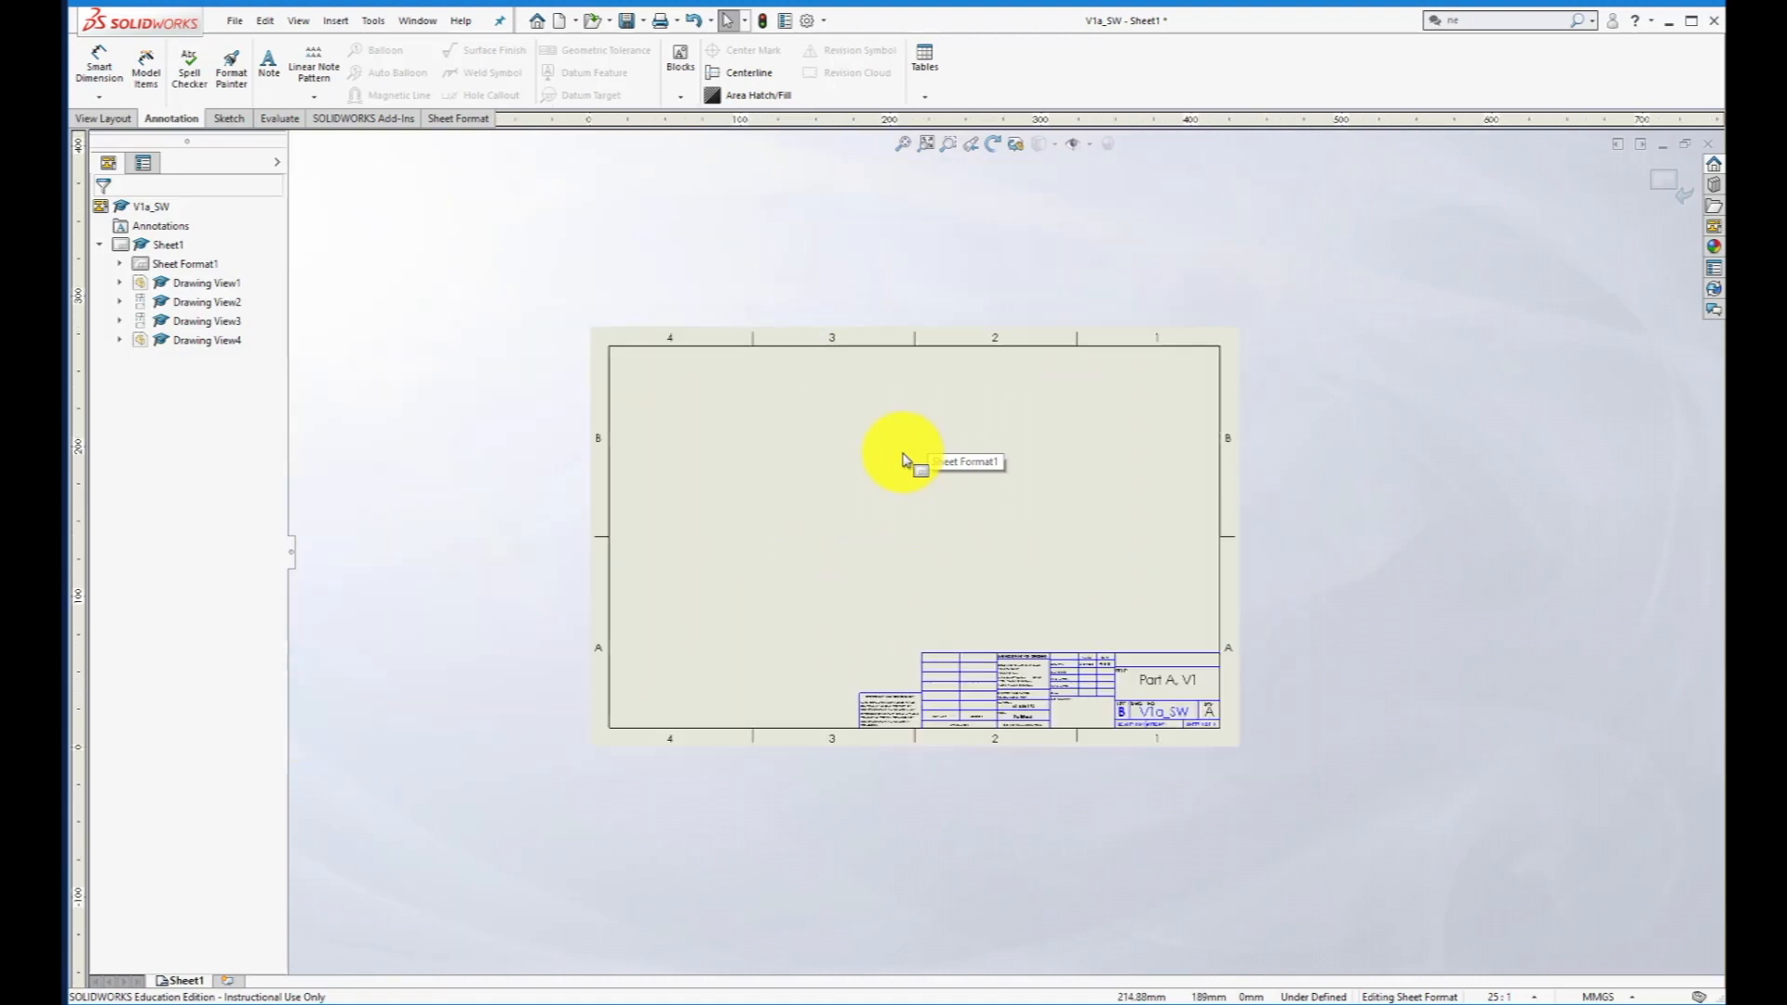
left_click(1665, 182)
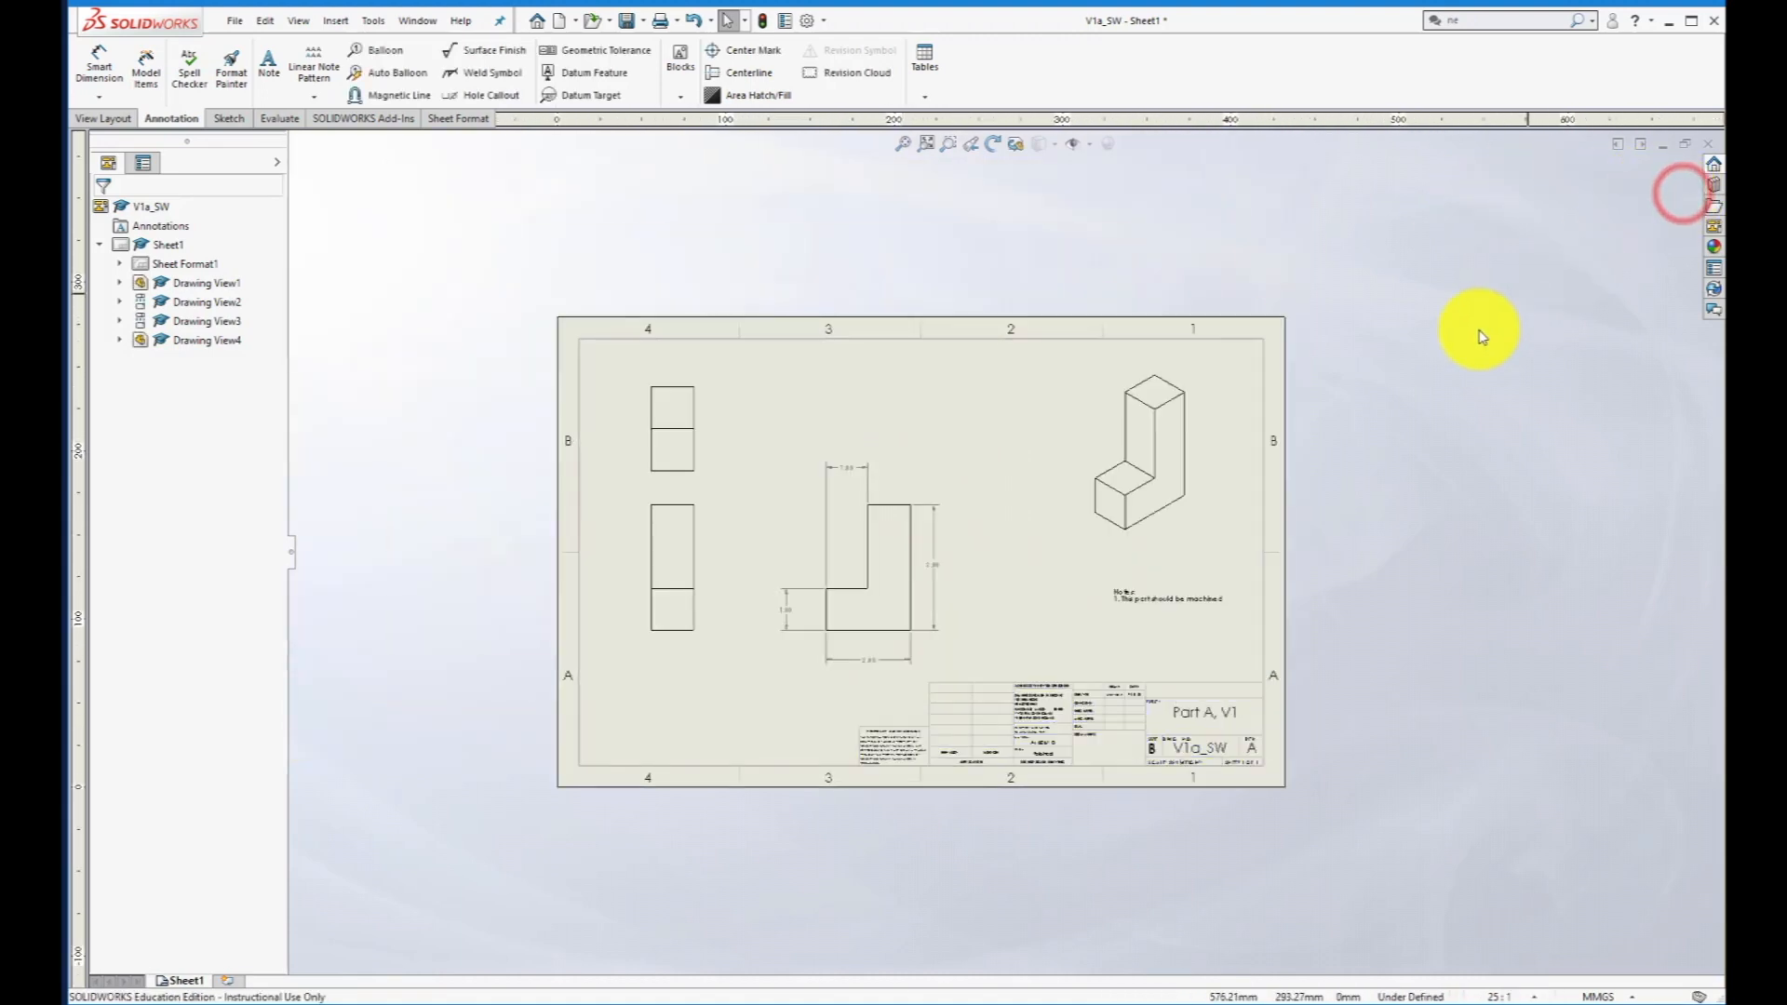
scroll(1210, 439, "down", 1)
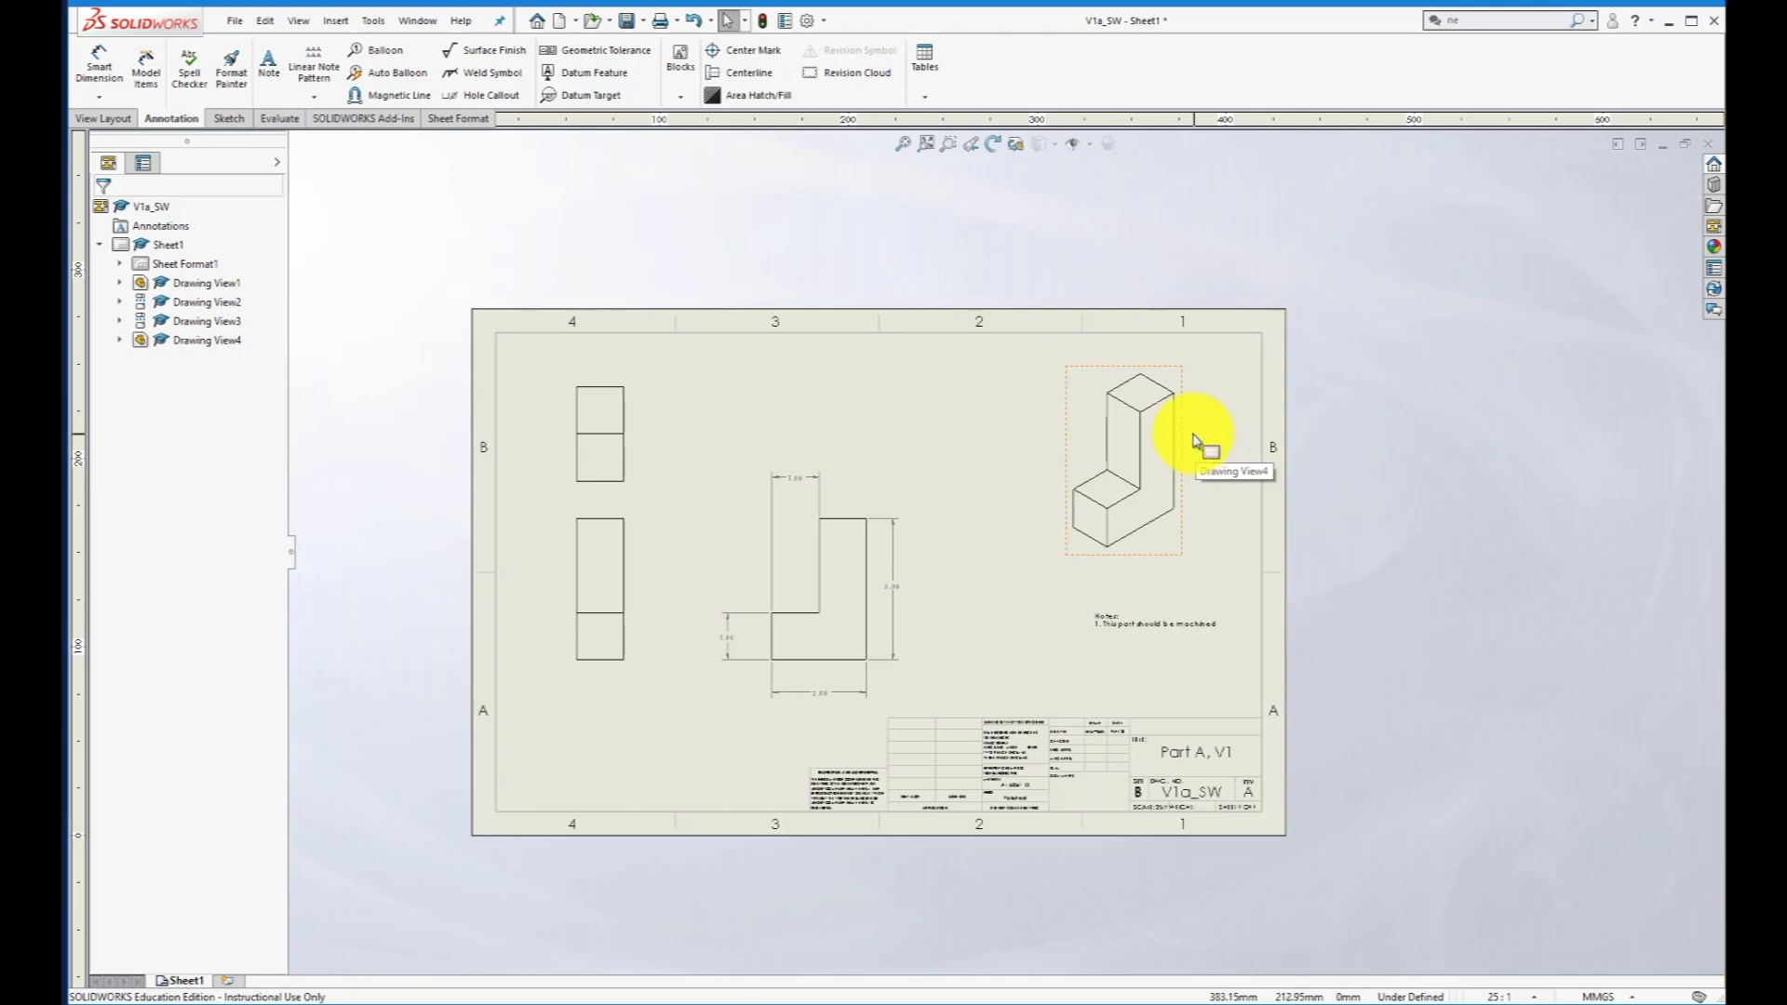
- Save the drawing as V1a_SWdraw in the SW Extrusions folder, together with all its modified component documents
left_click(229, 20)
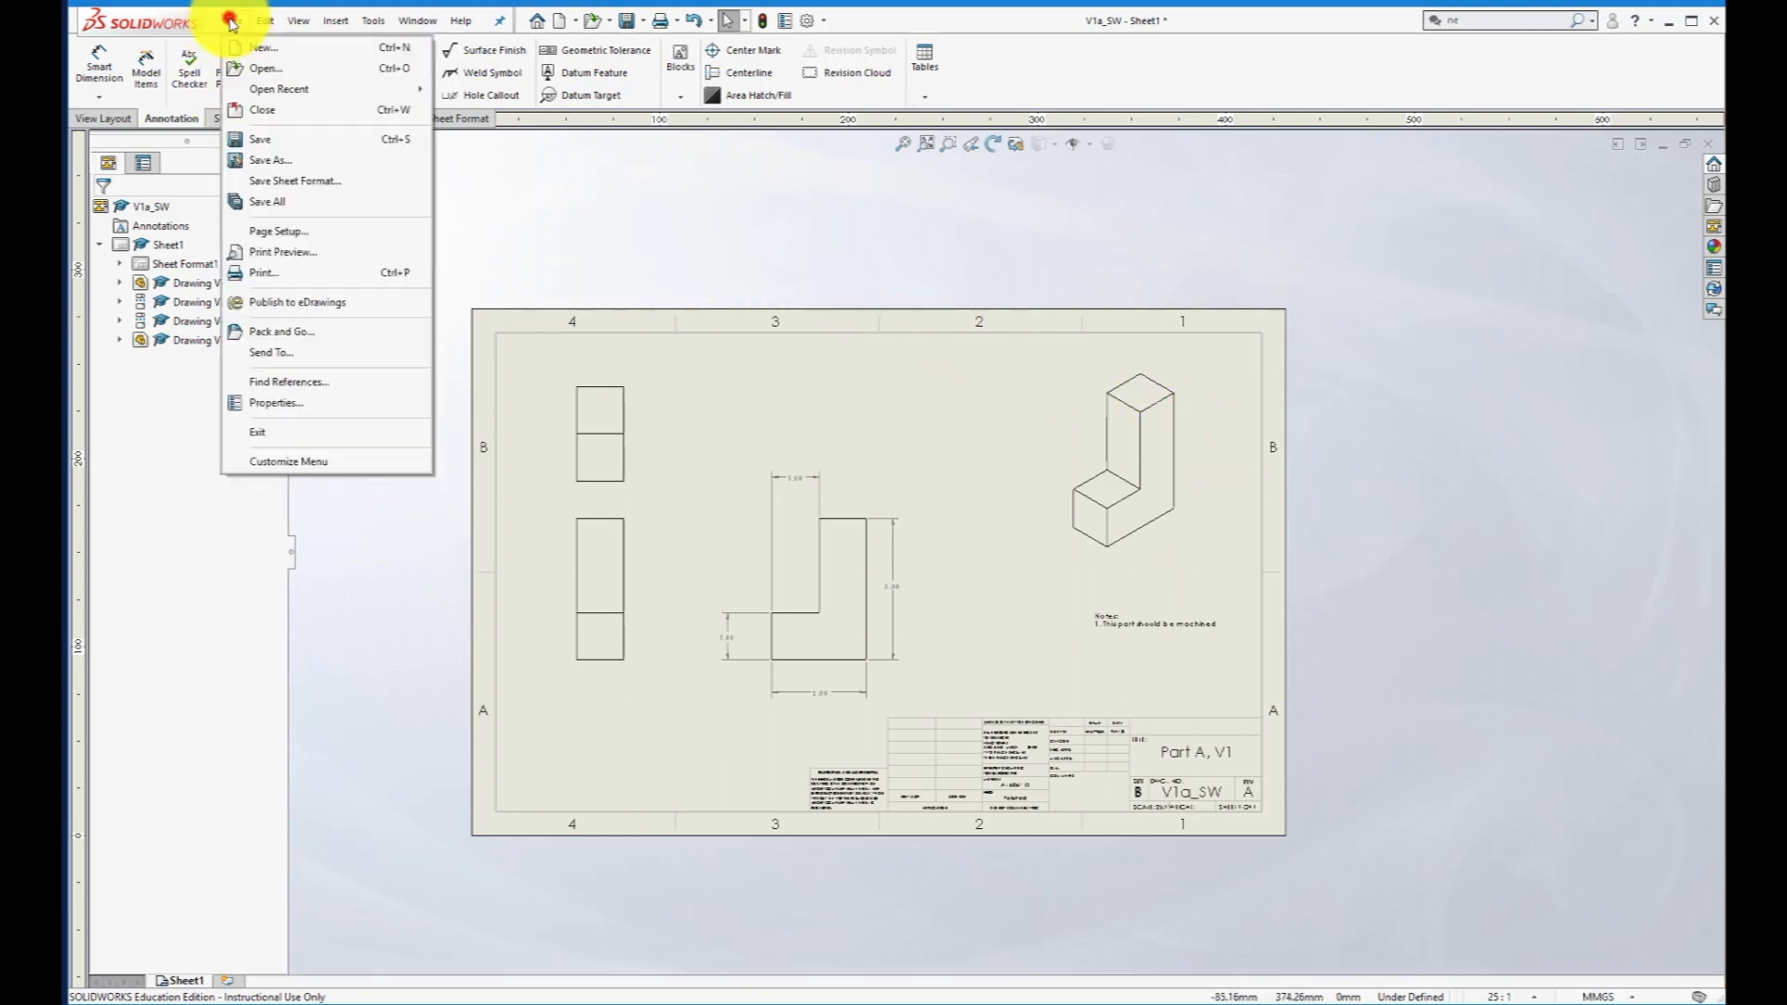
left_click(253, 142)
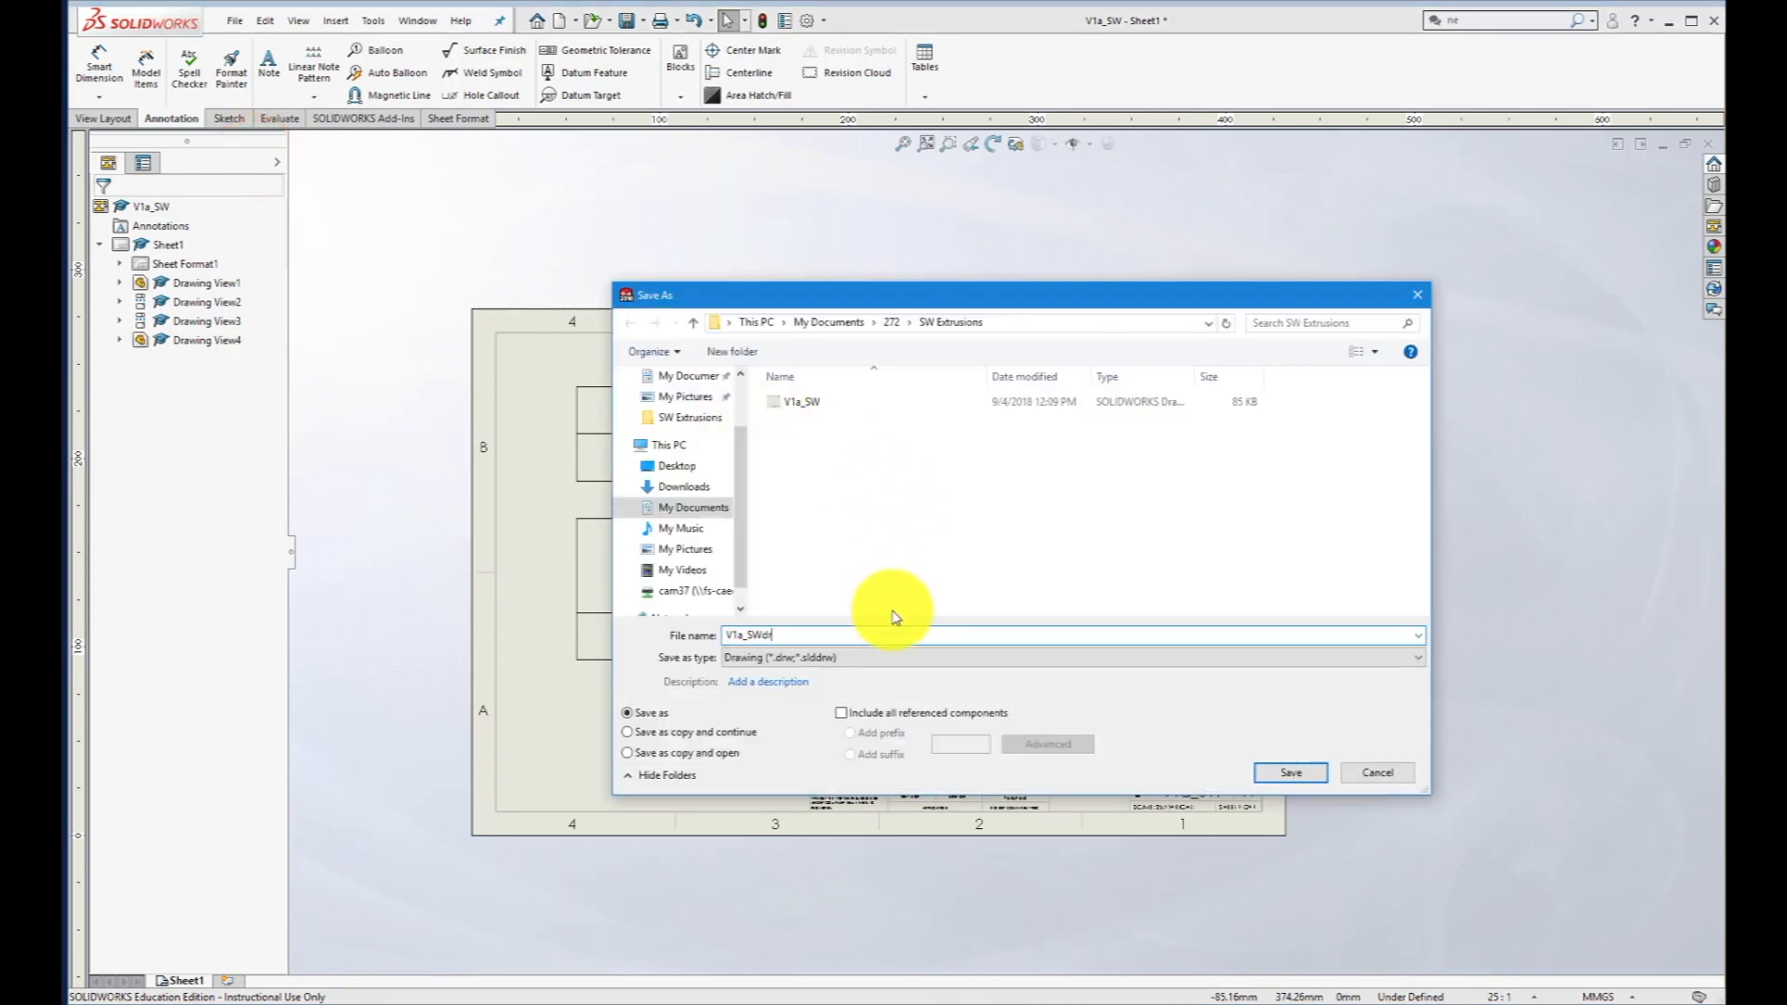
type("draw")
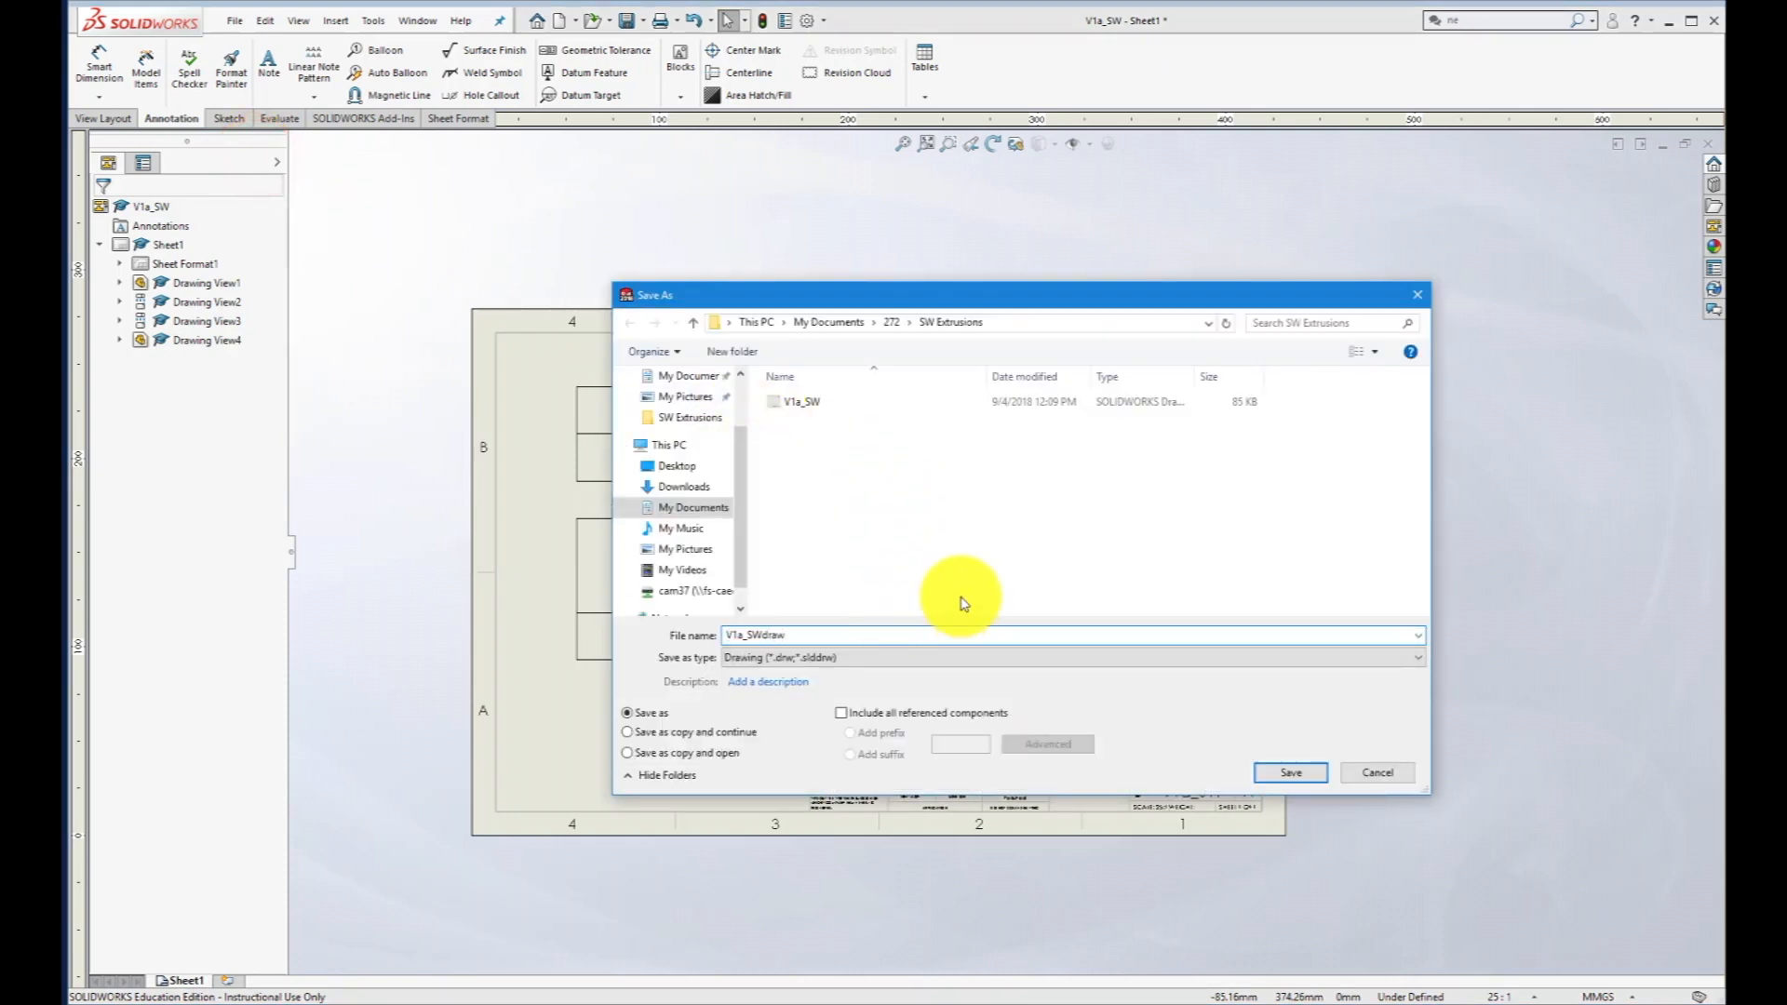
left_click(1290, 774)
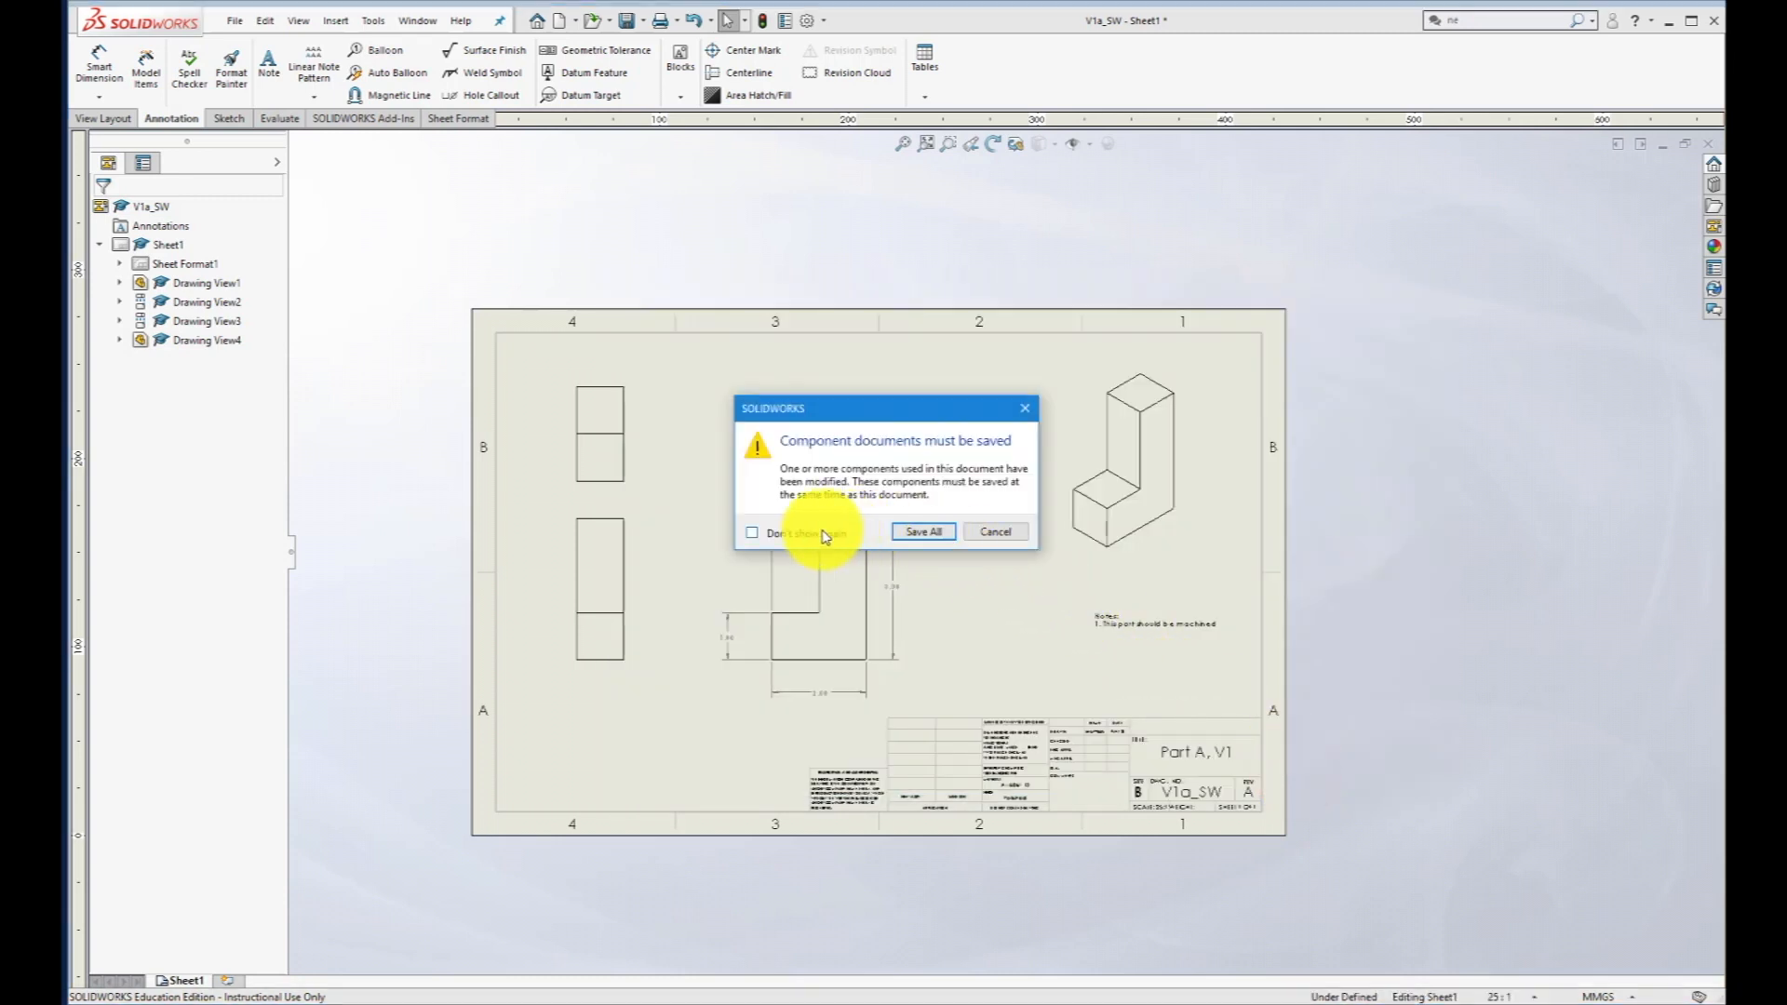
left_click(911, 538)
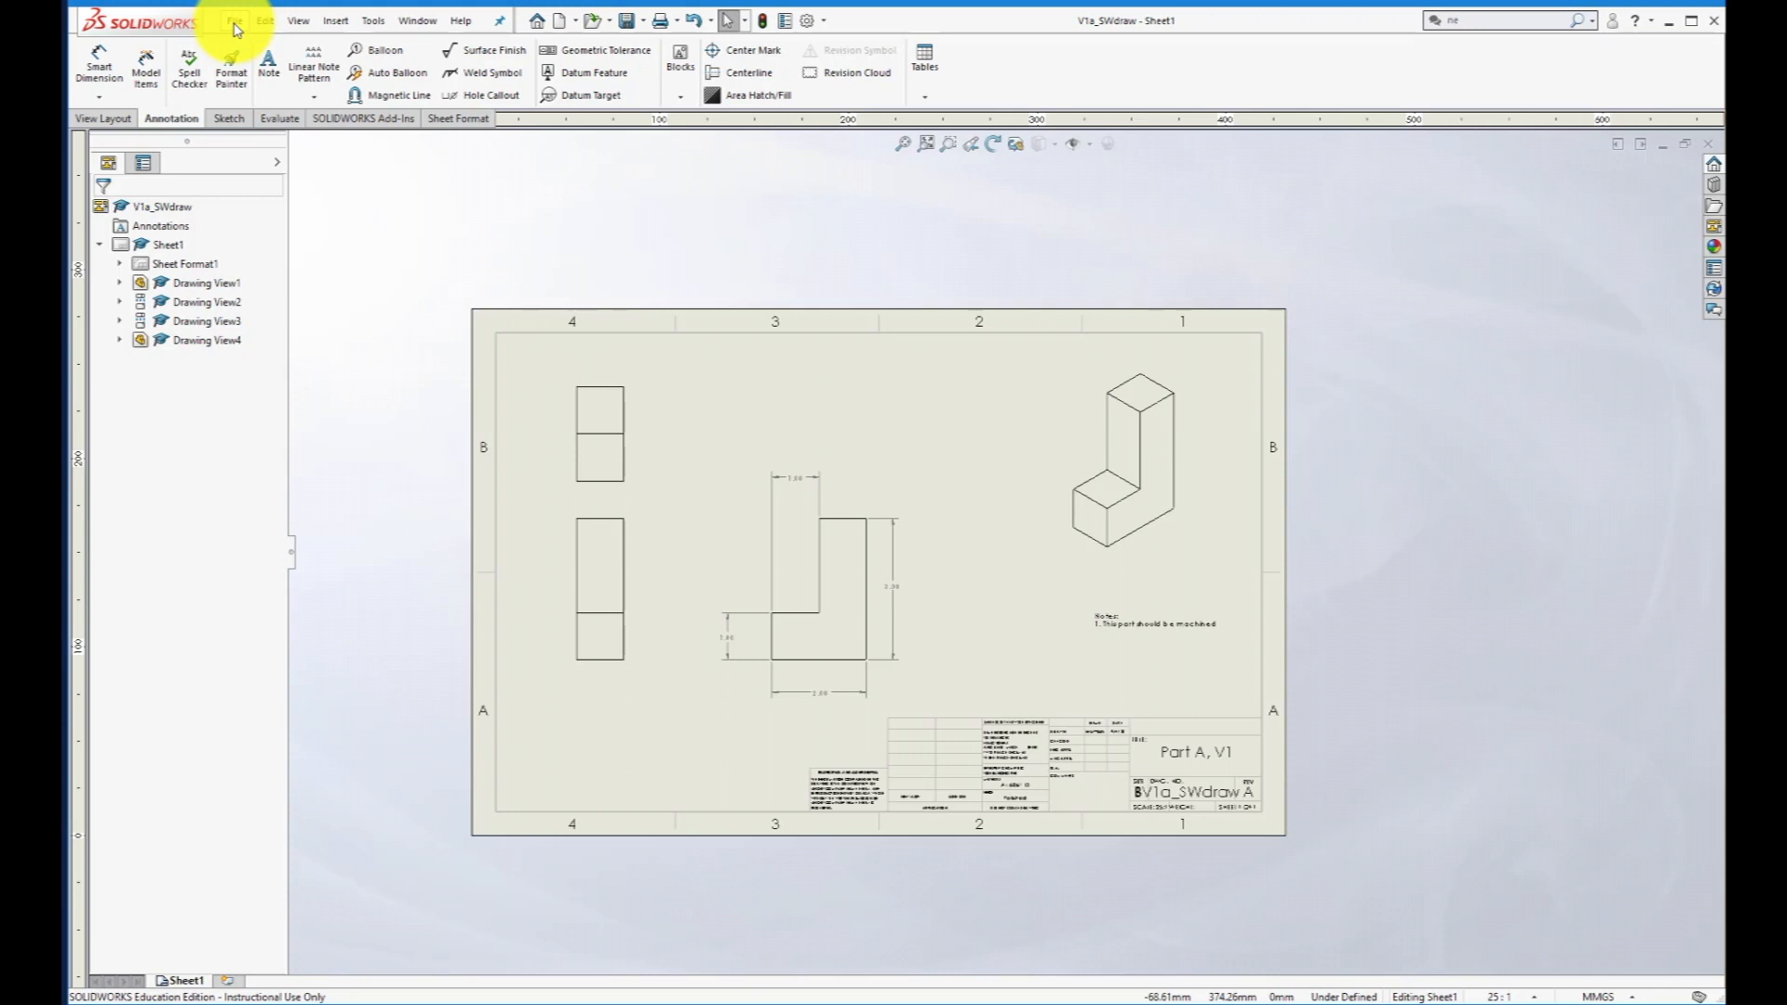
left_click(235, 22)
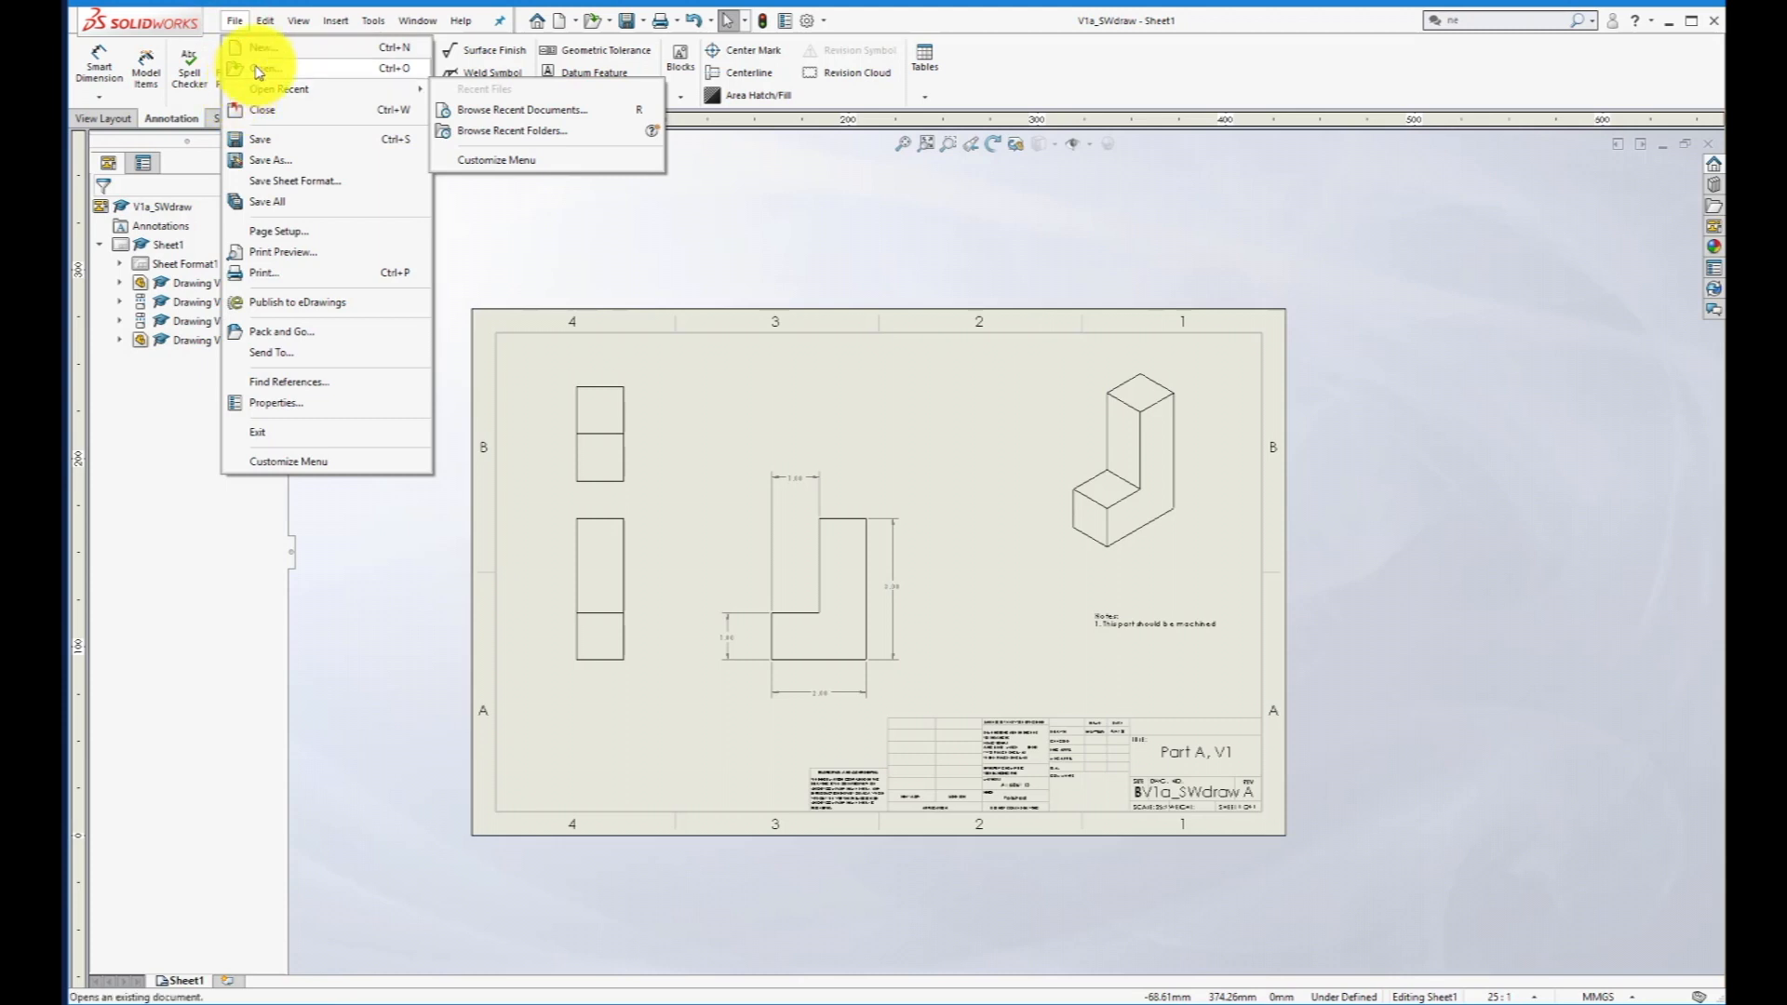
left_click(315, 73)
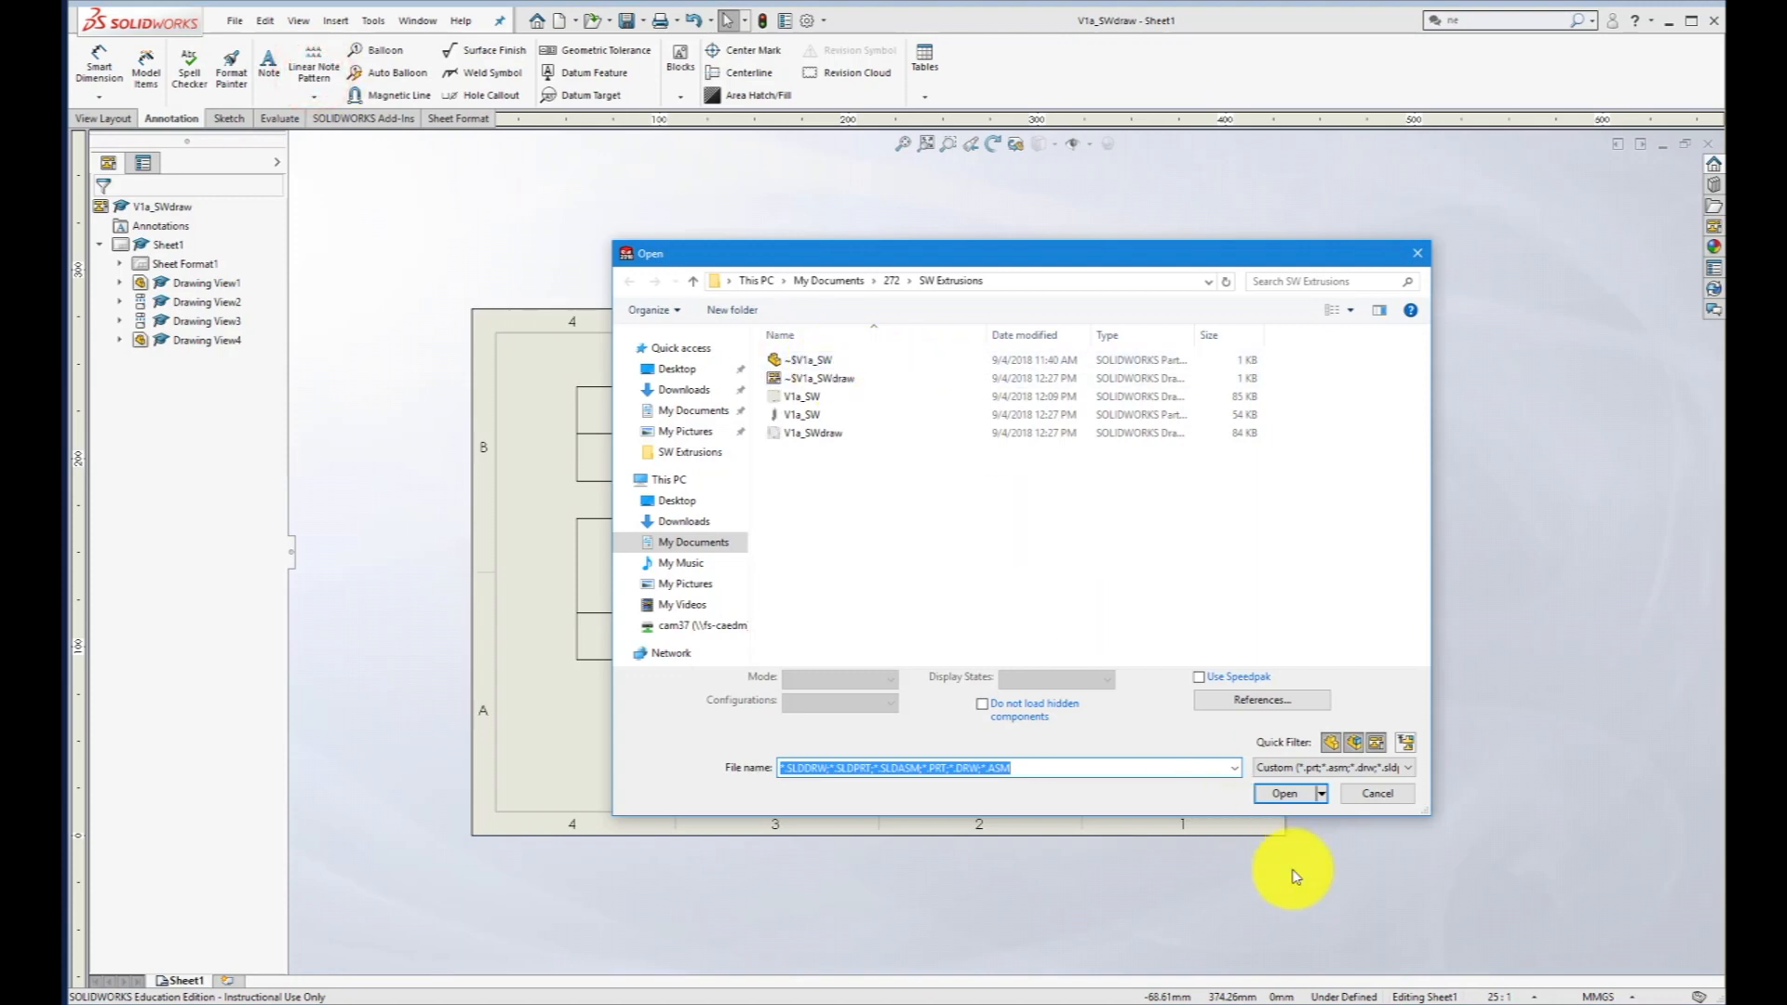
left_click(1377, 796)
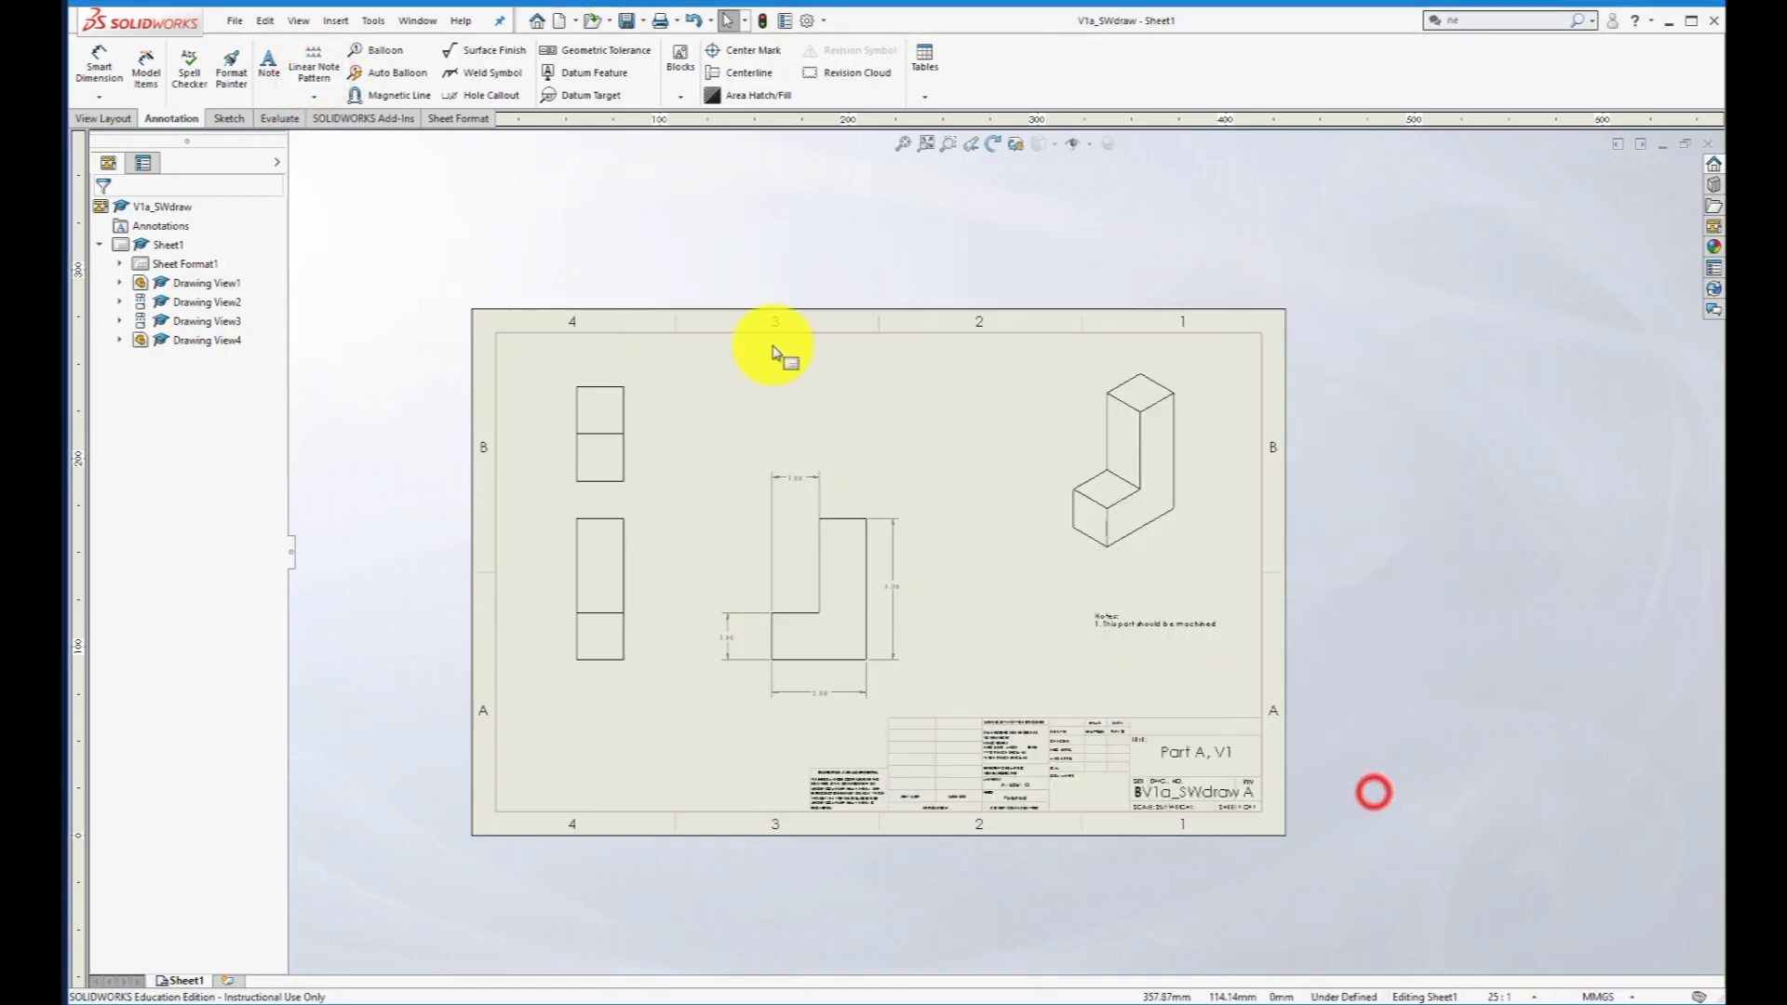
- Switch to the V1a_SW part and set the width of its base block, Boss-Extrude1, to 3 mm
left_click(402, 22)
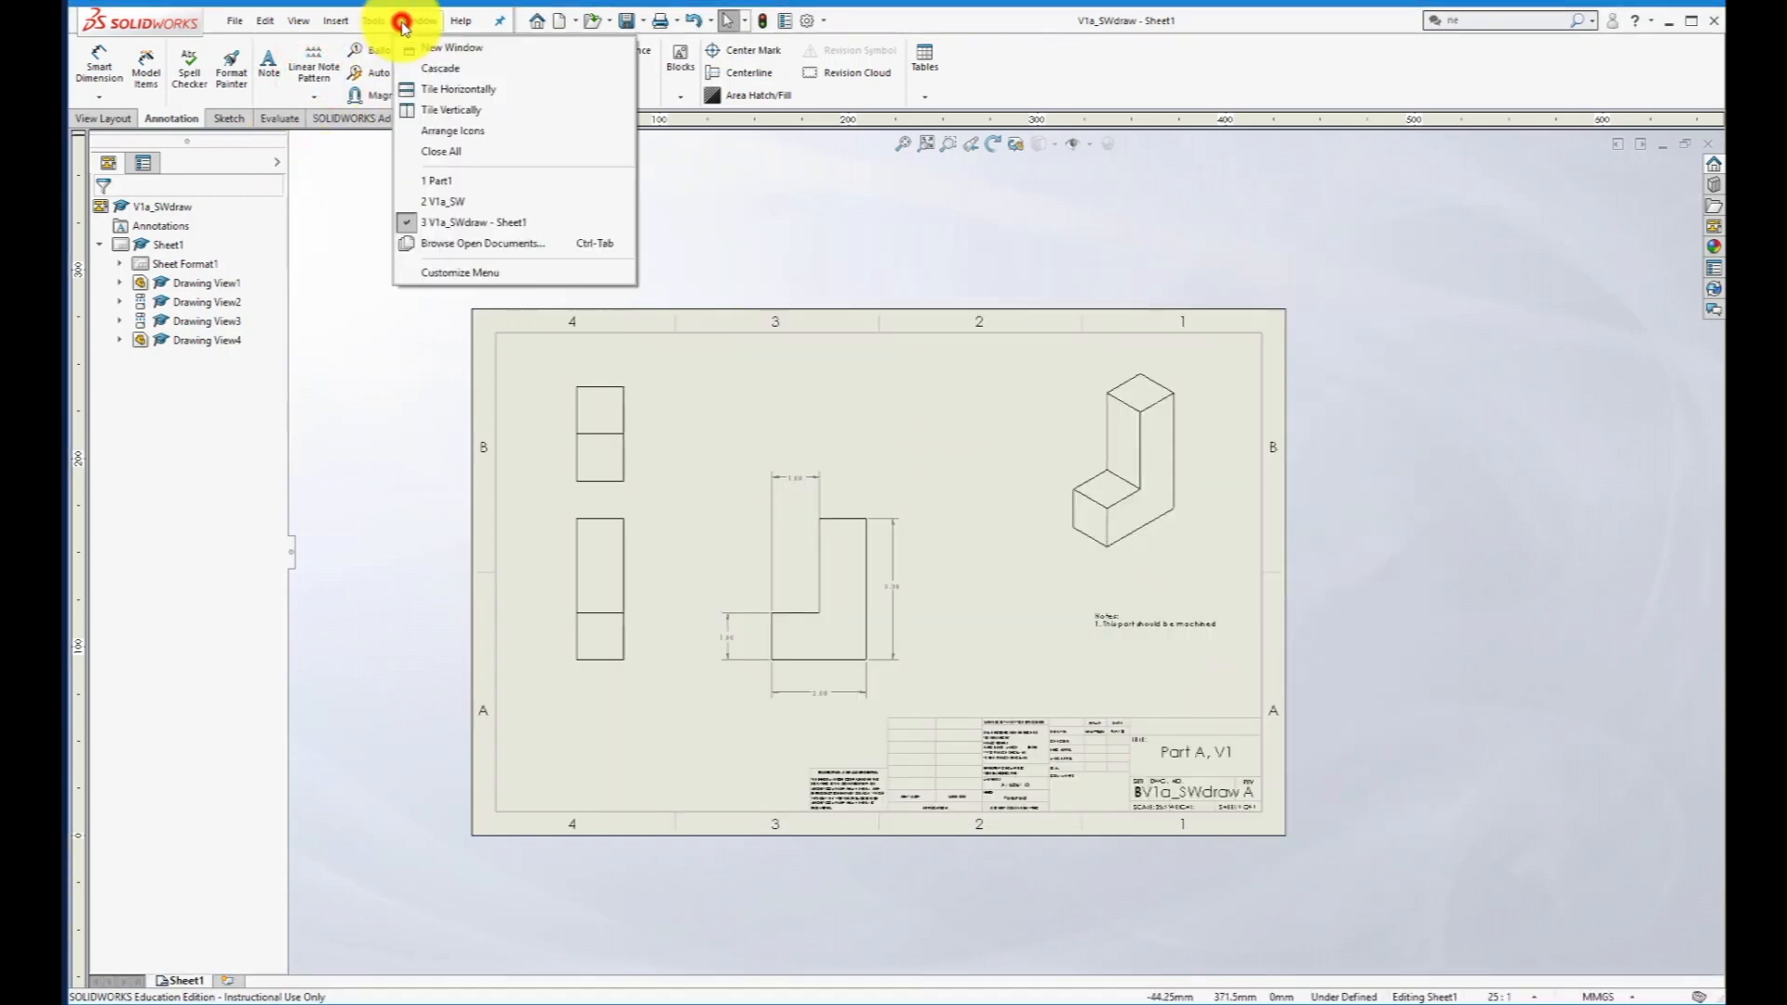
left_click(442, 204)
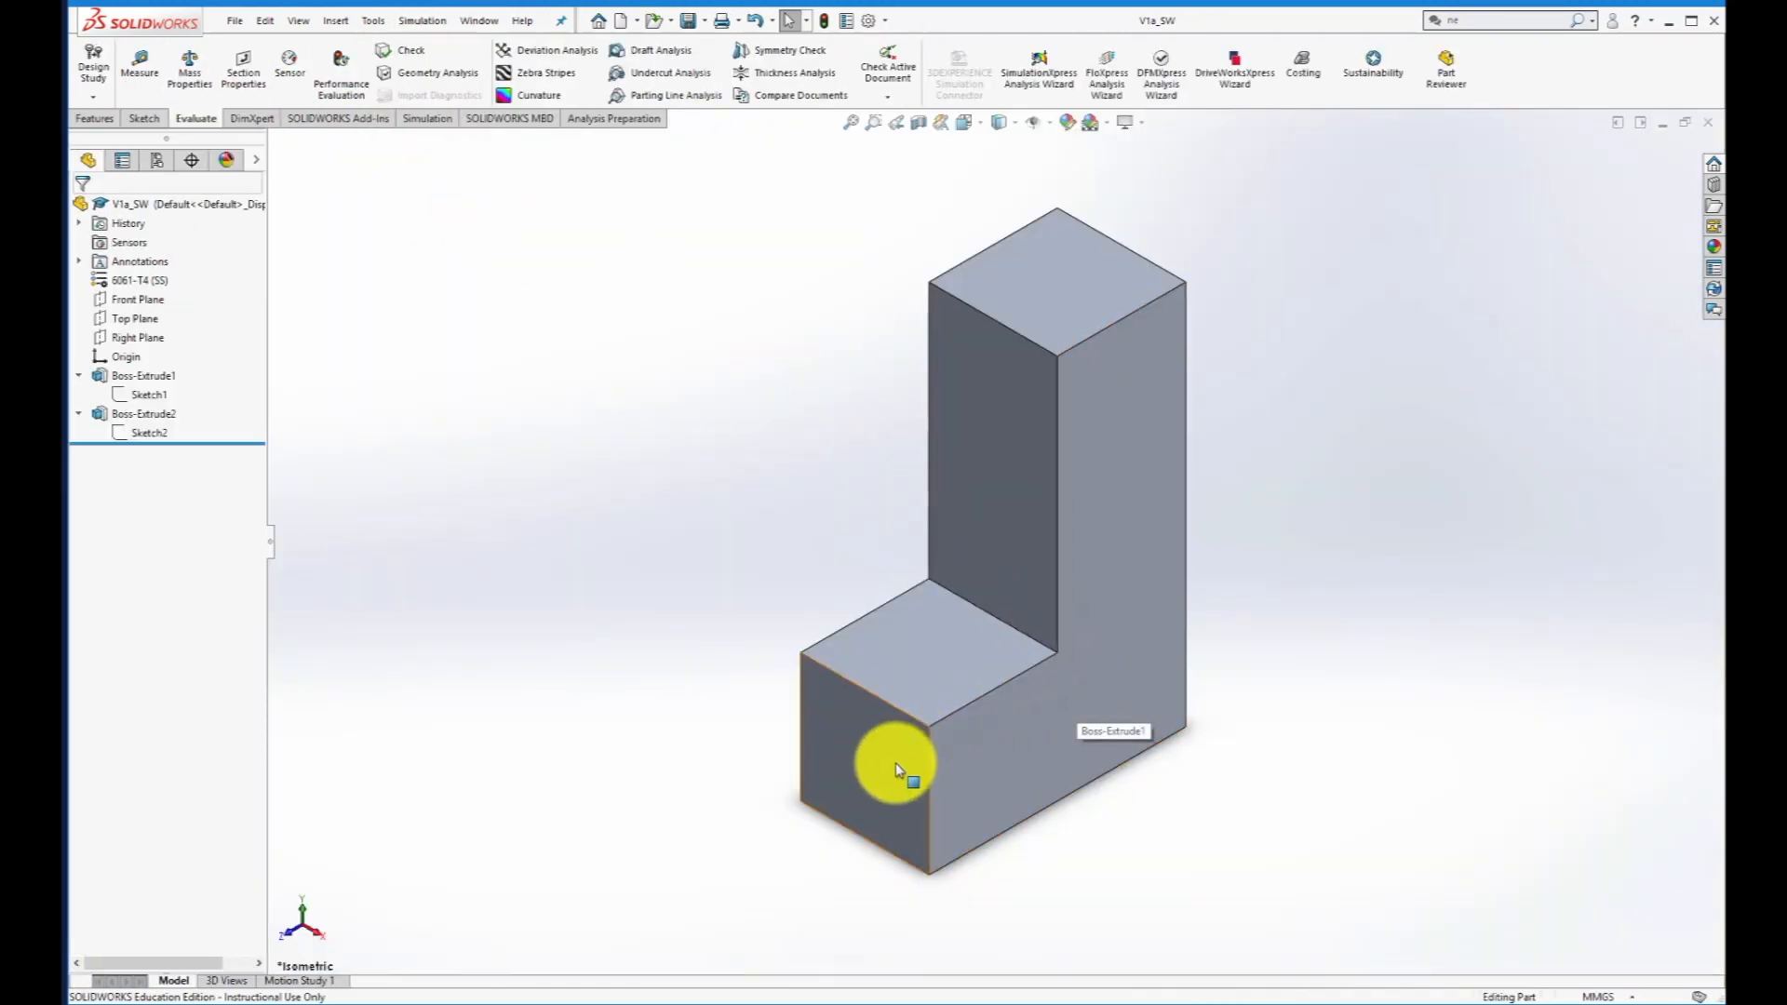
left_click(876, 795)
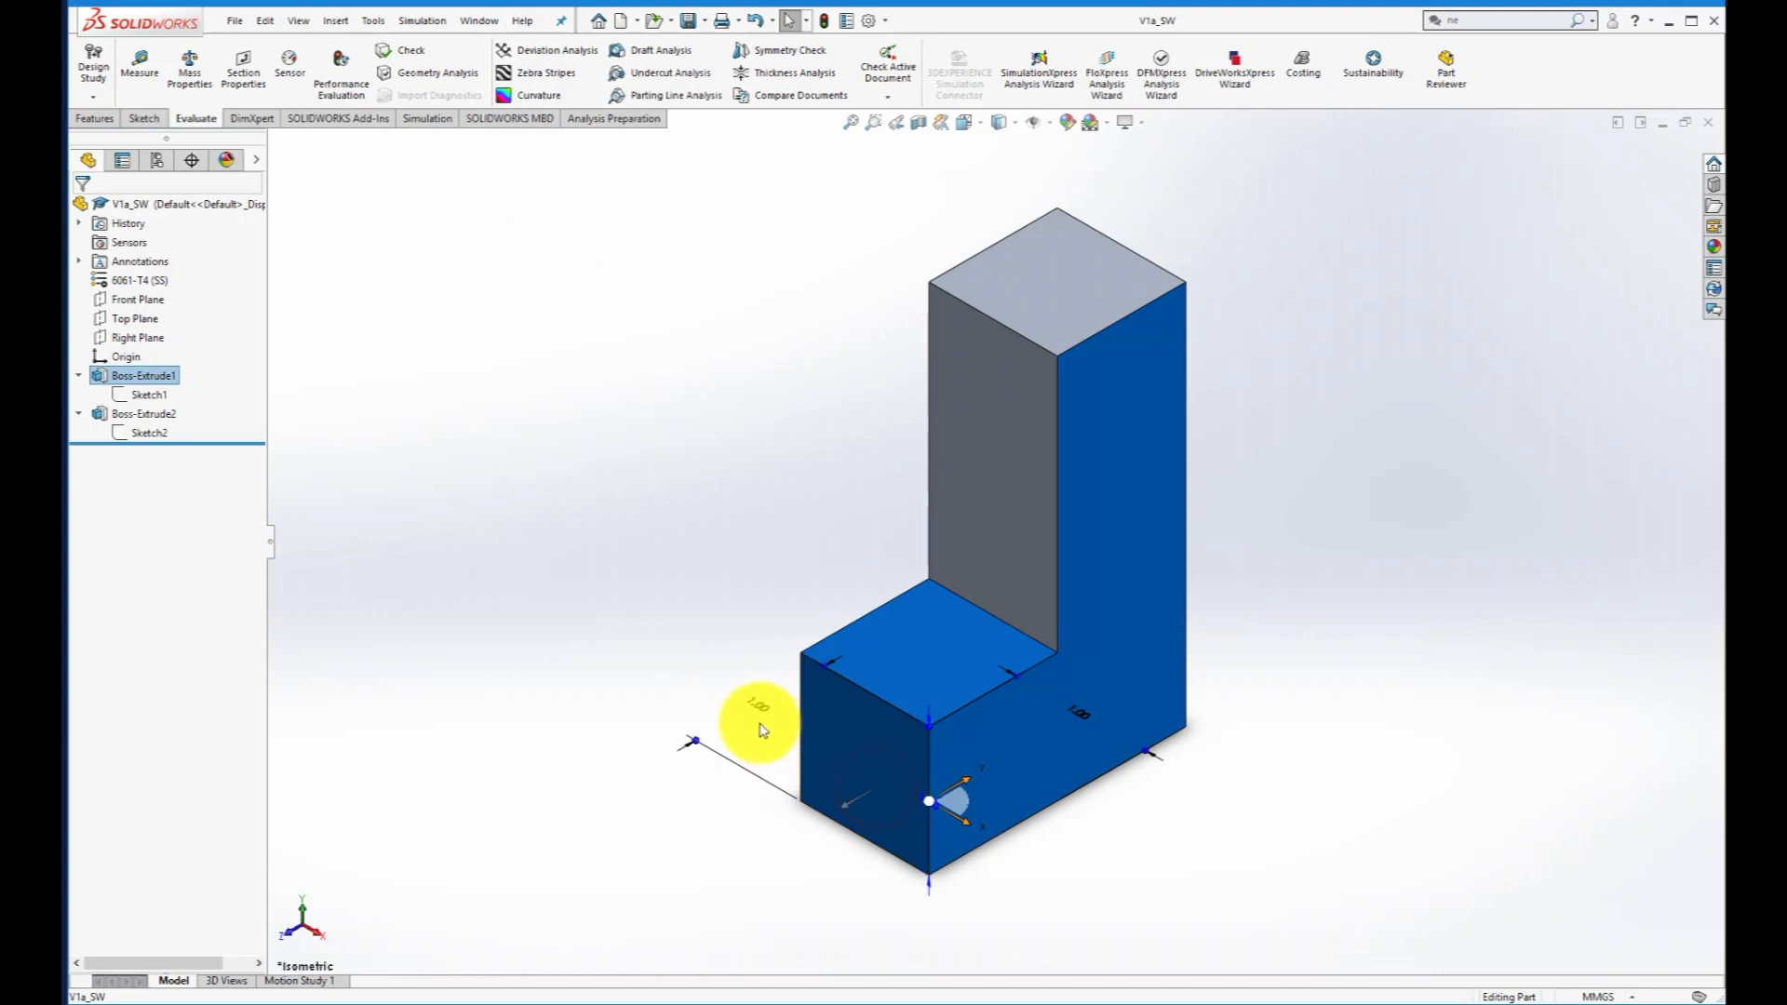
left_click(1082, 713)
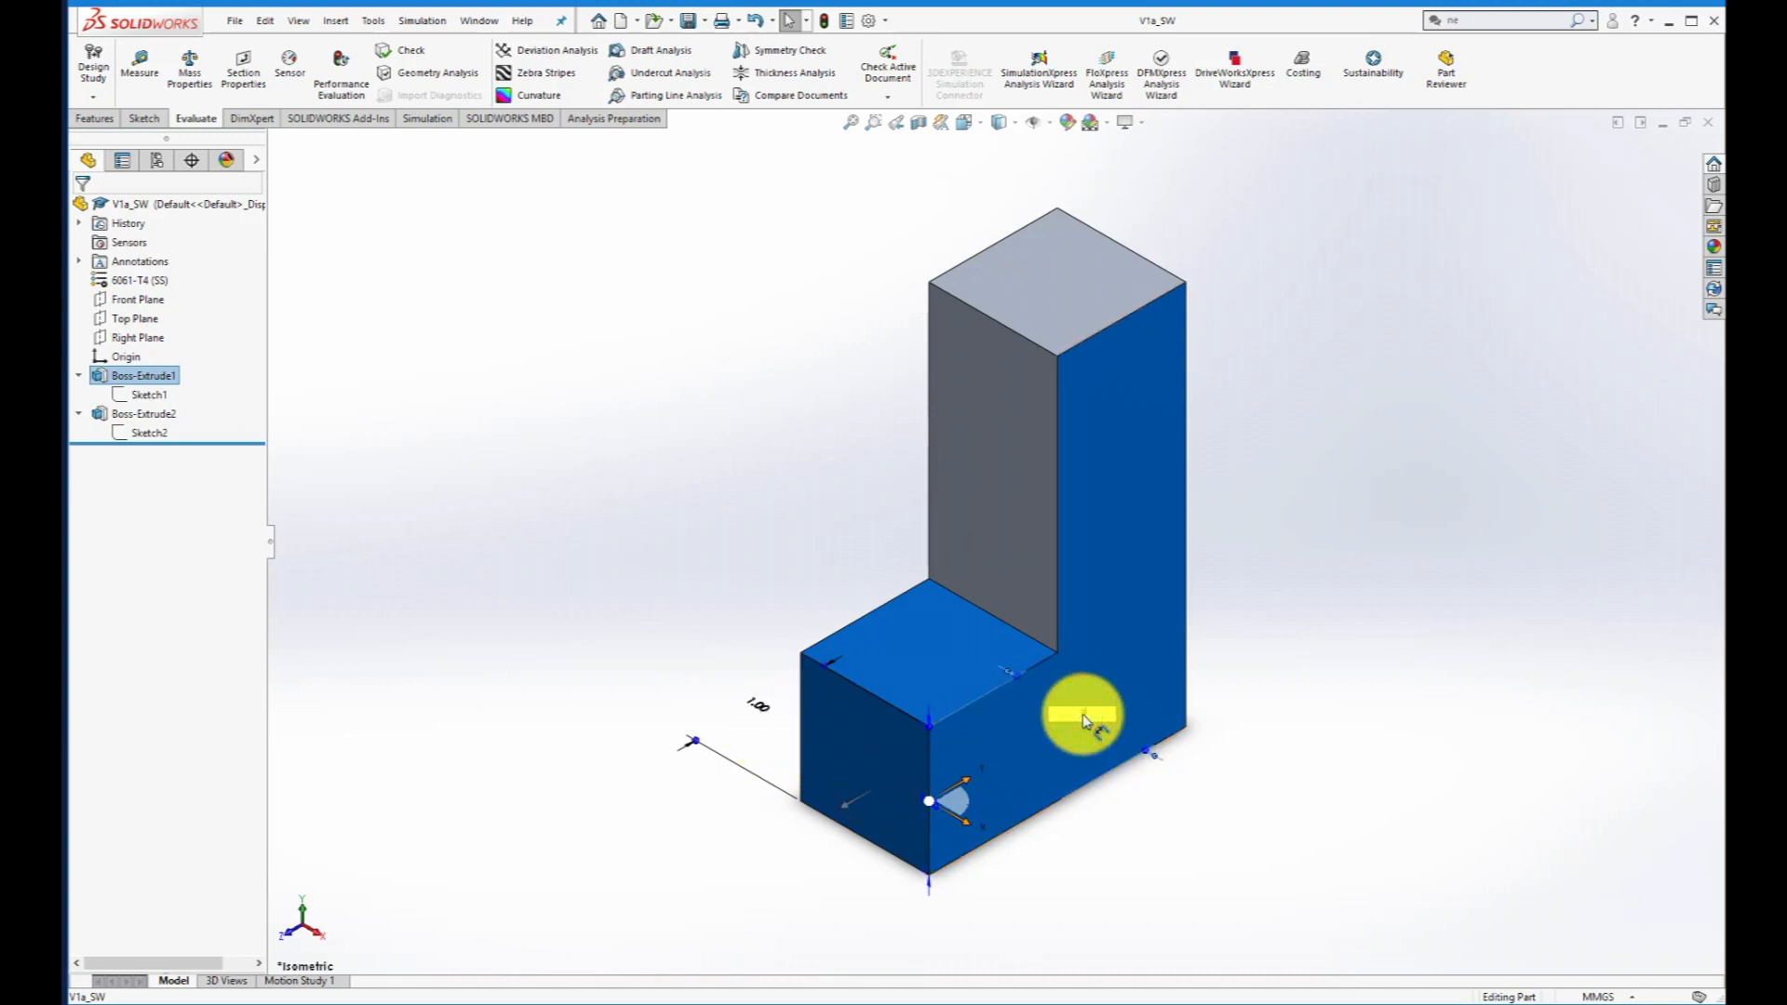
type("3")
key("Return")
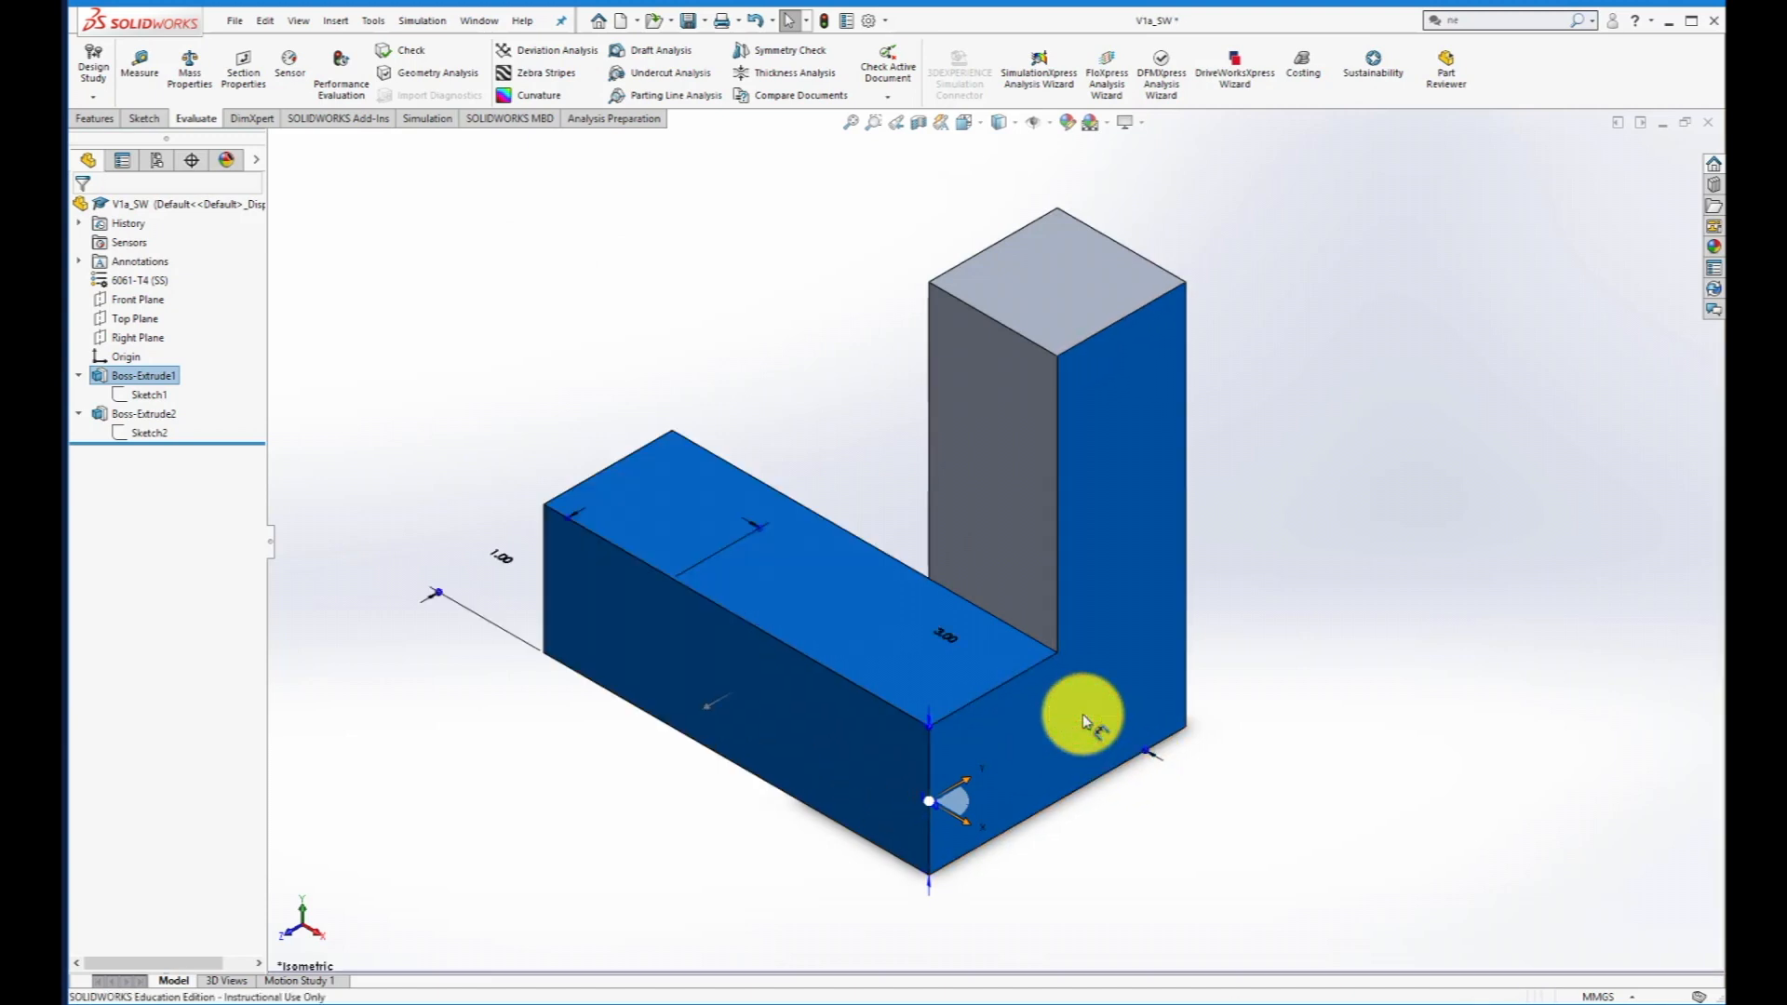
left_click(1308, 631)
- Save the modified V1a_SW part and open its associated drawing
left_click(228, 20)
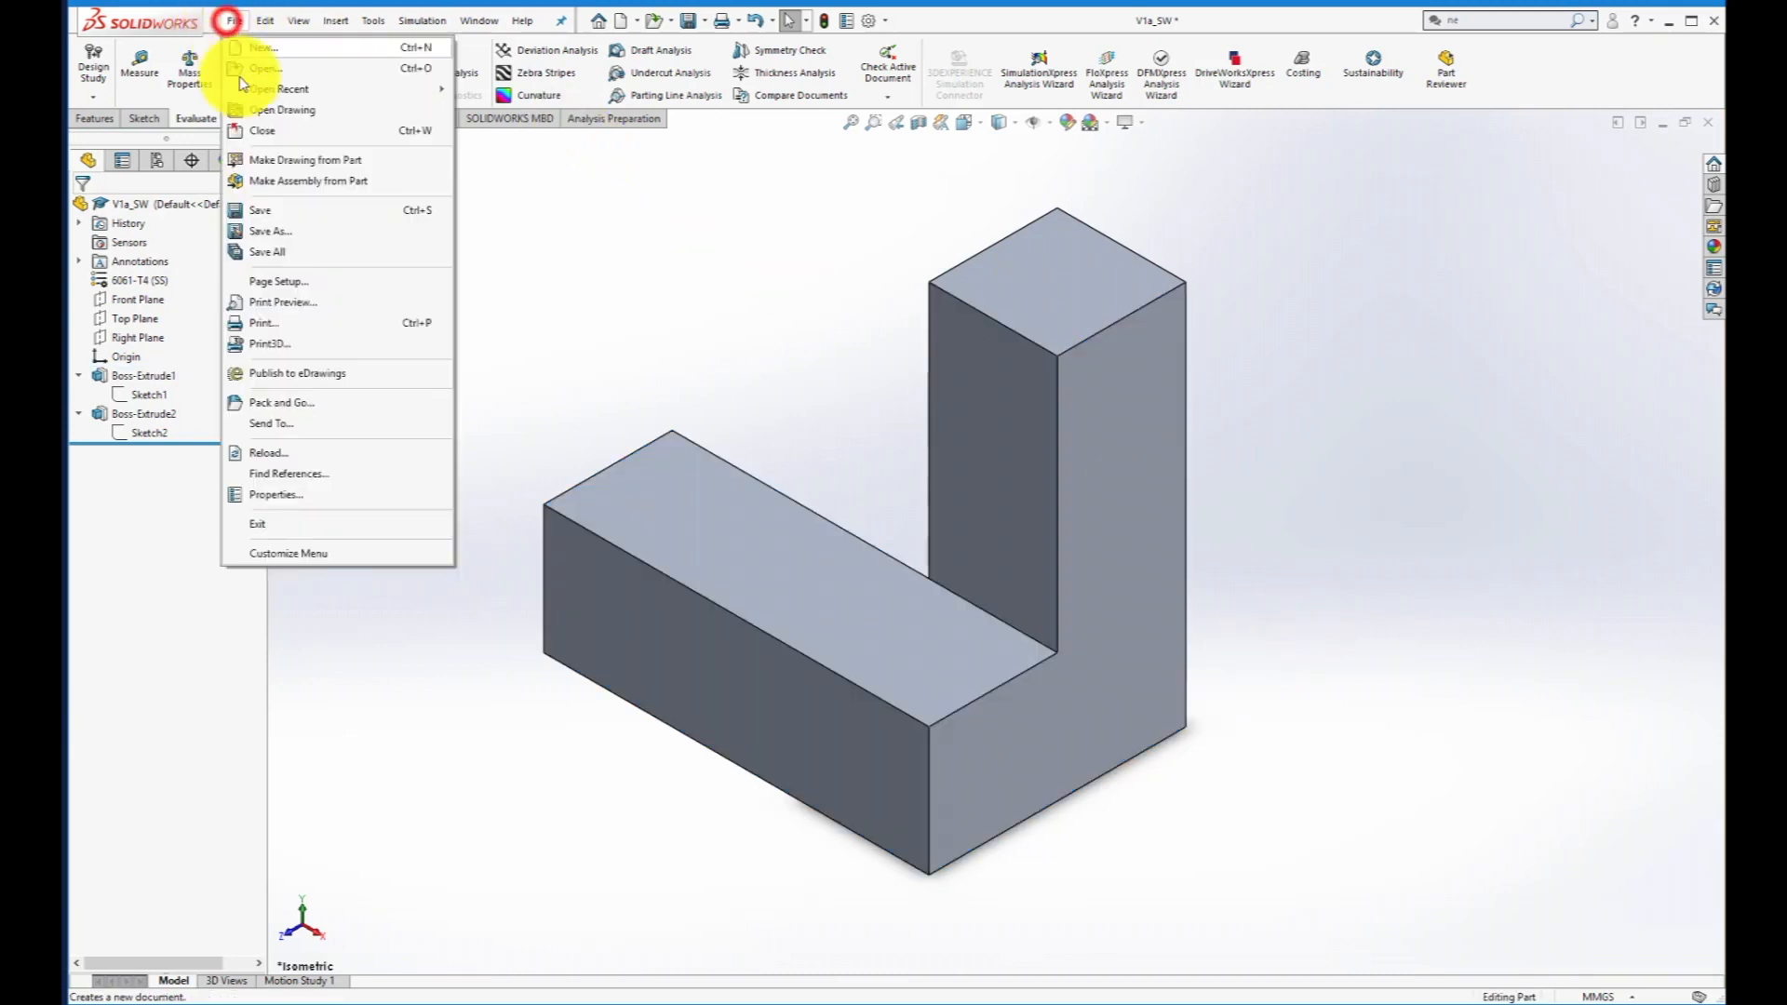
left_click(275, 211)
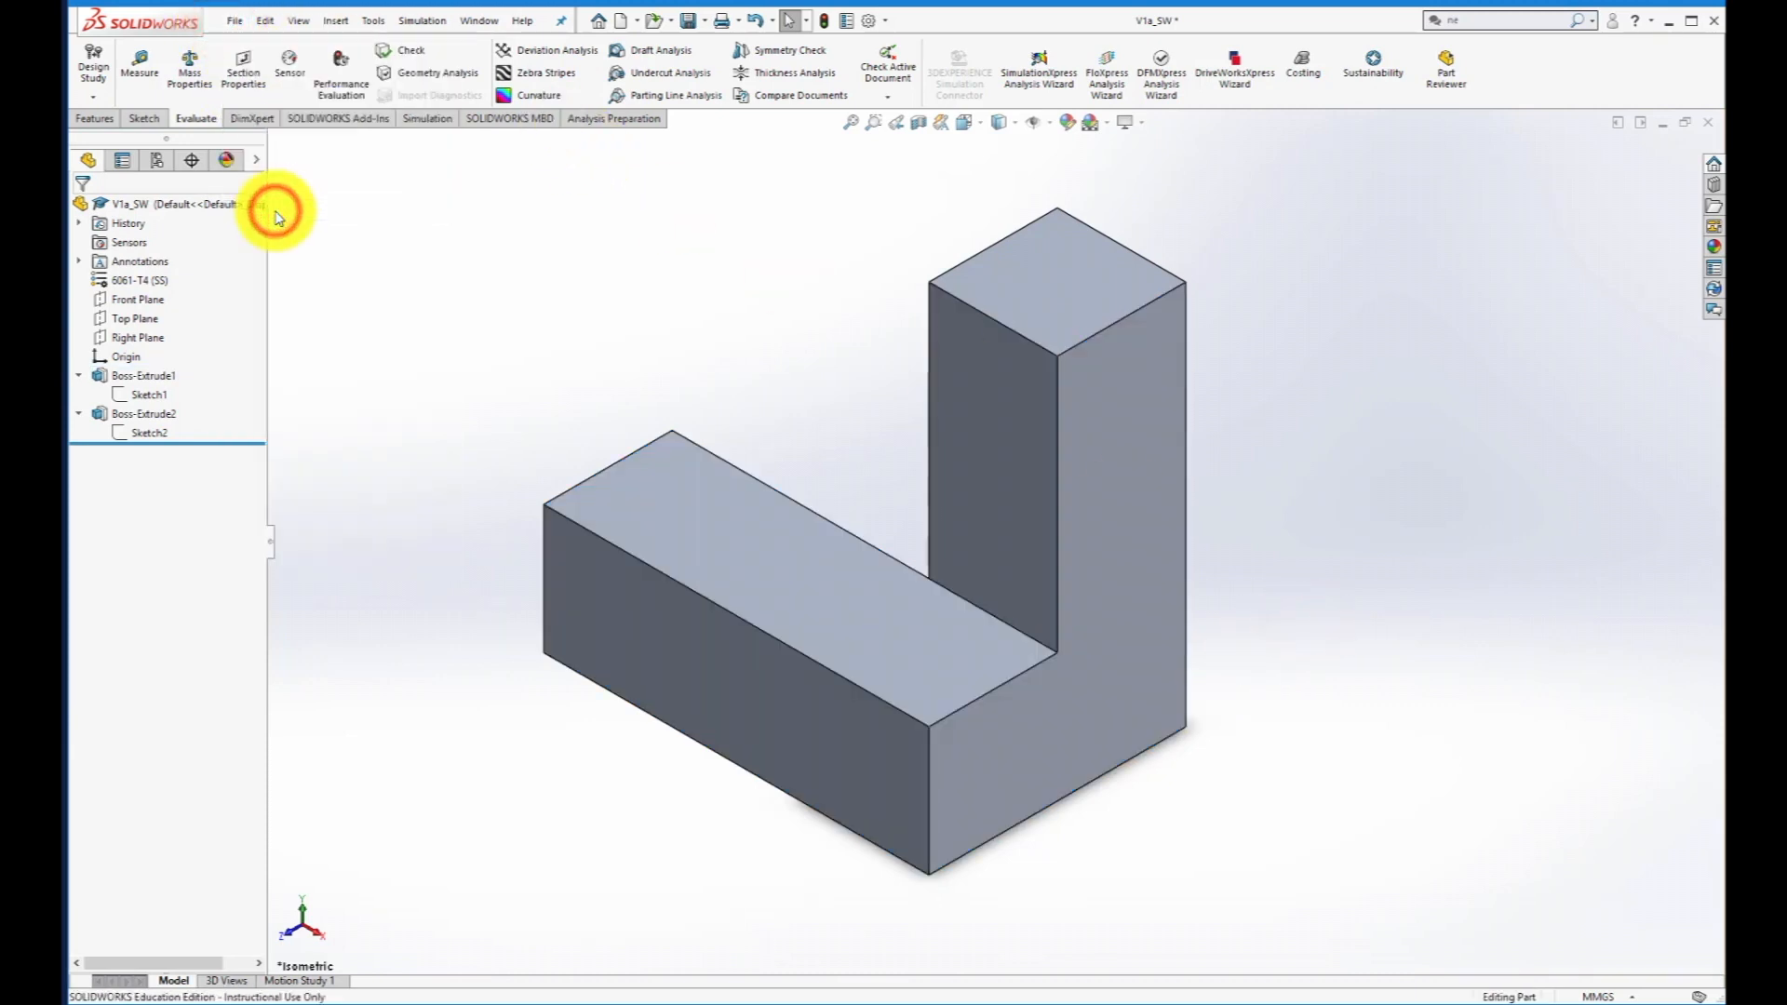
left_click(234, 21)
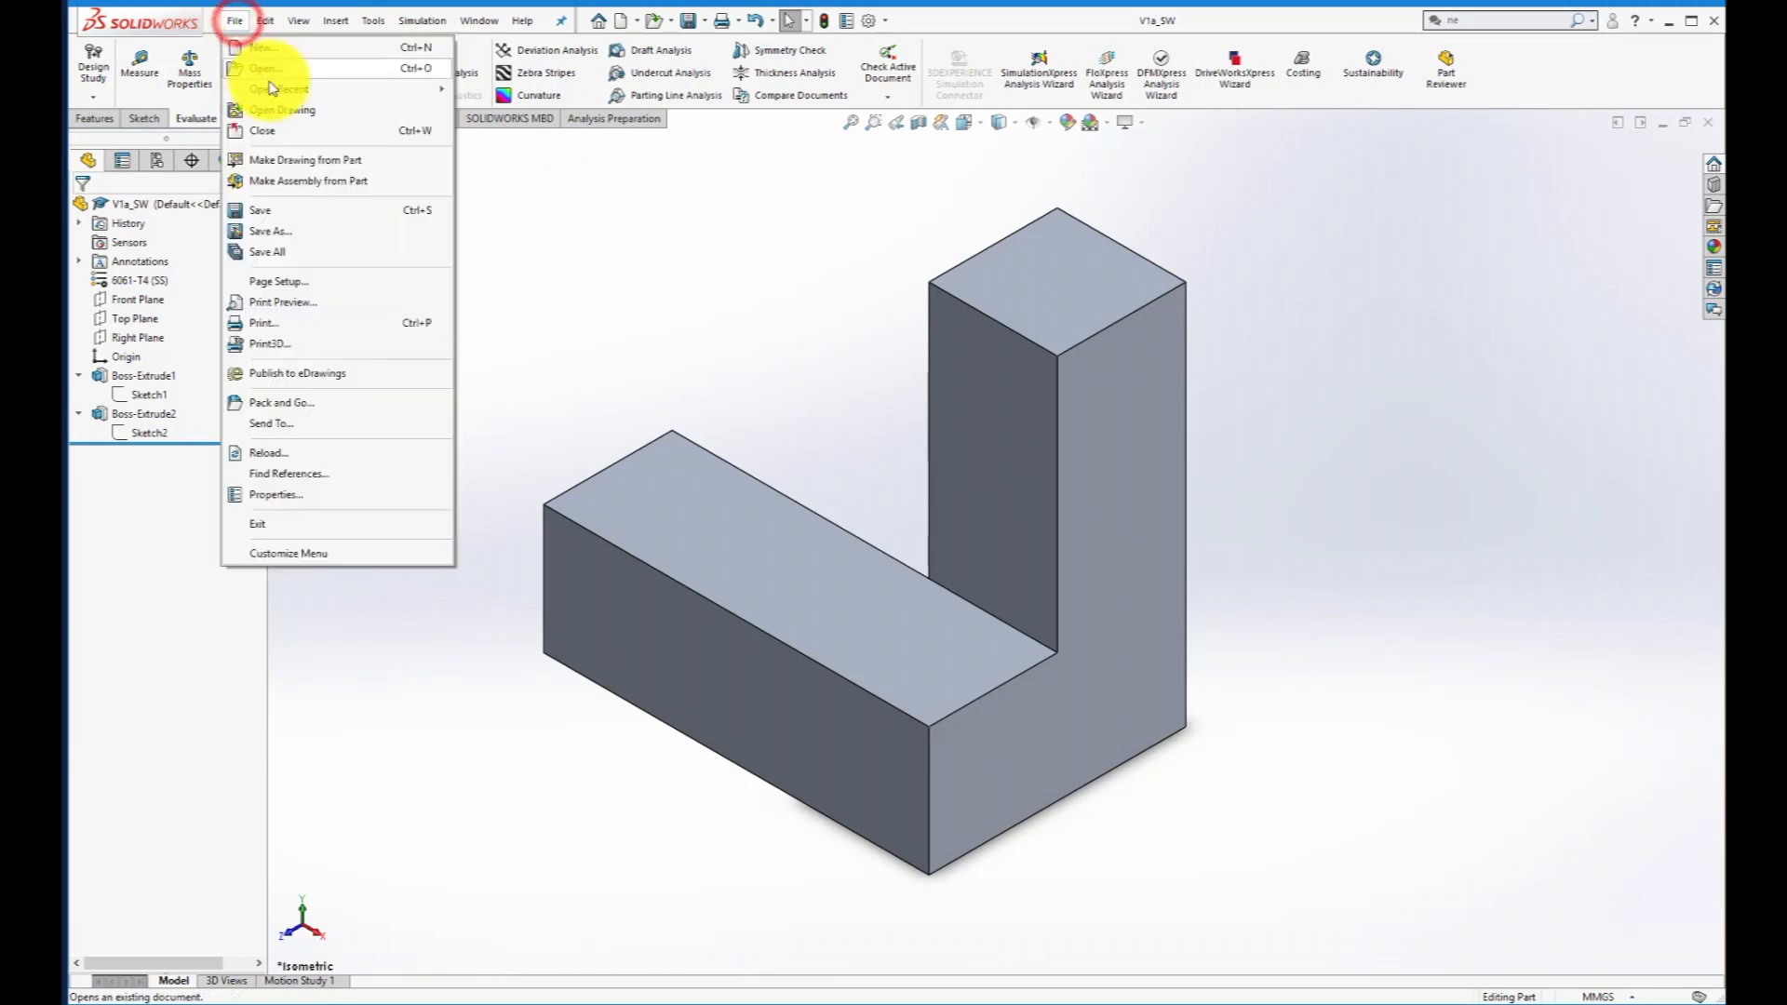
left_click(271, 112)
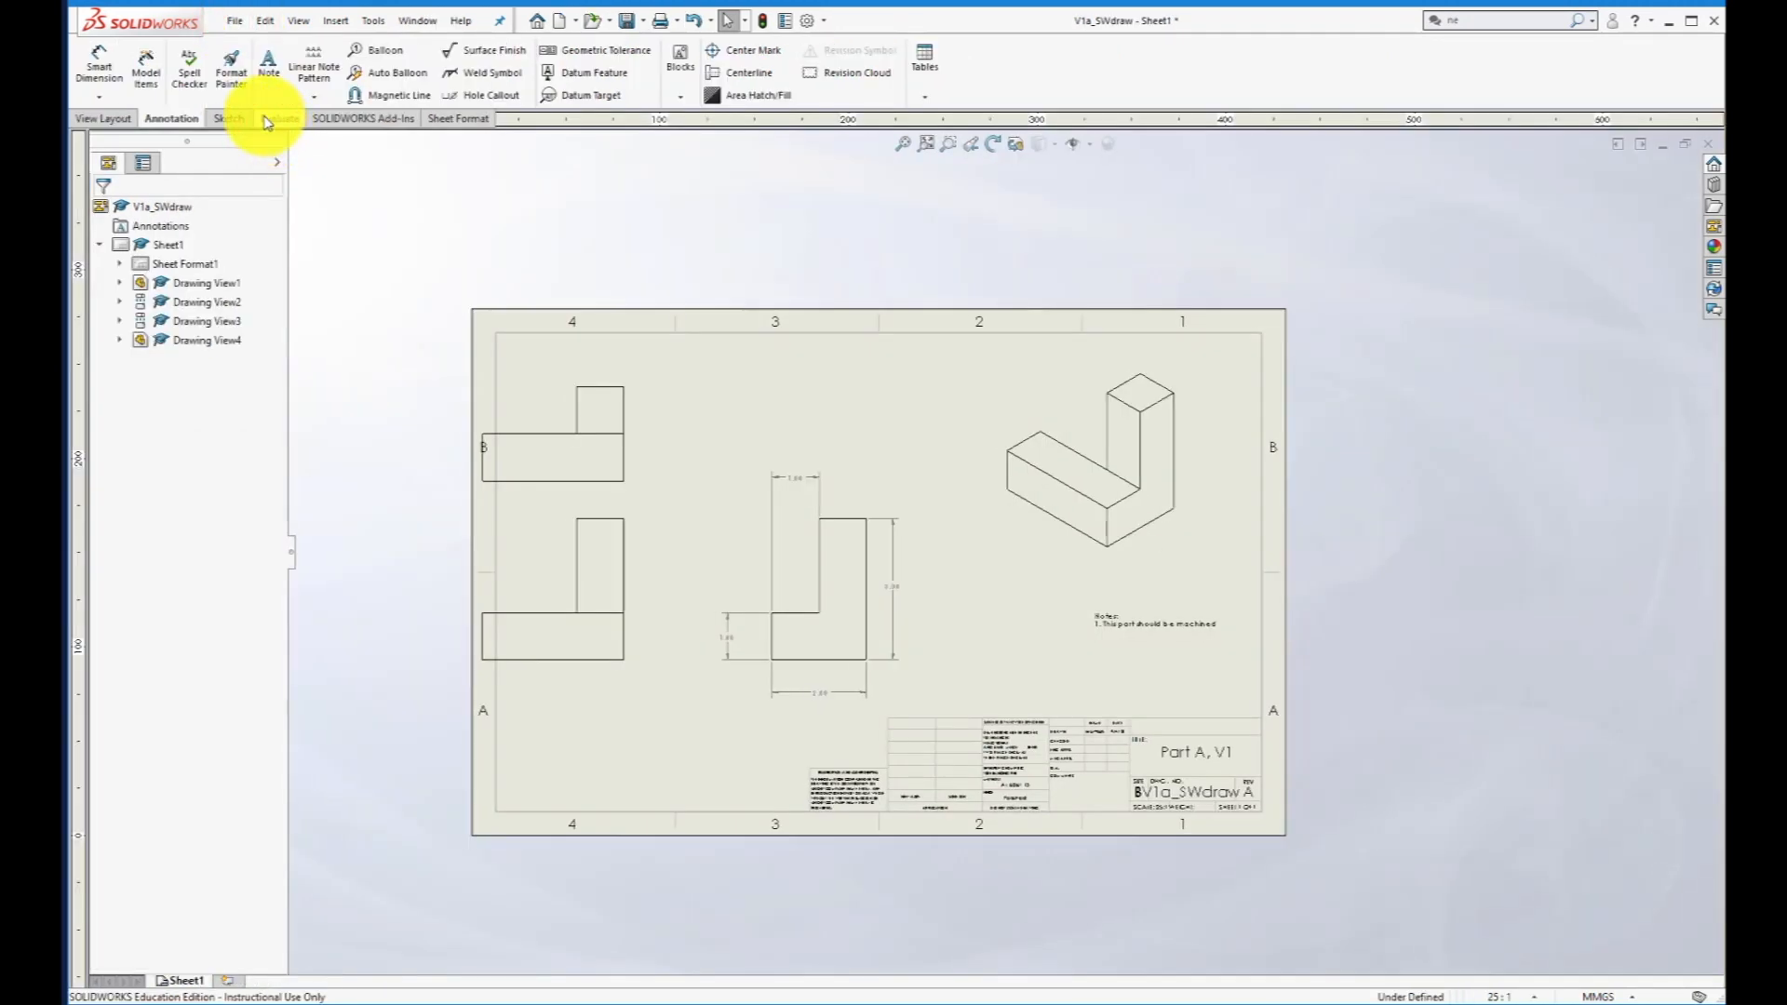
- Move Drawing View1 with its aligned views inward so the widened block clears the sheet's left border
left_click(235, 20)
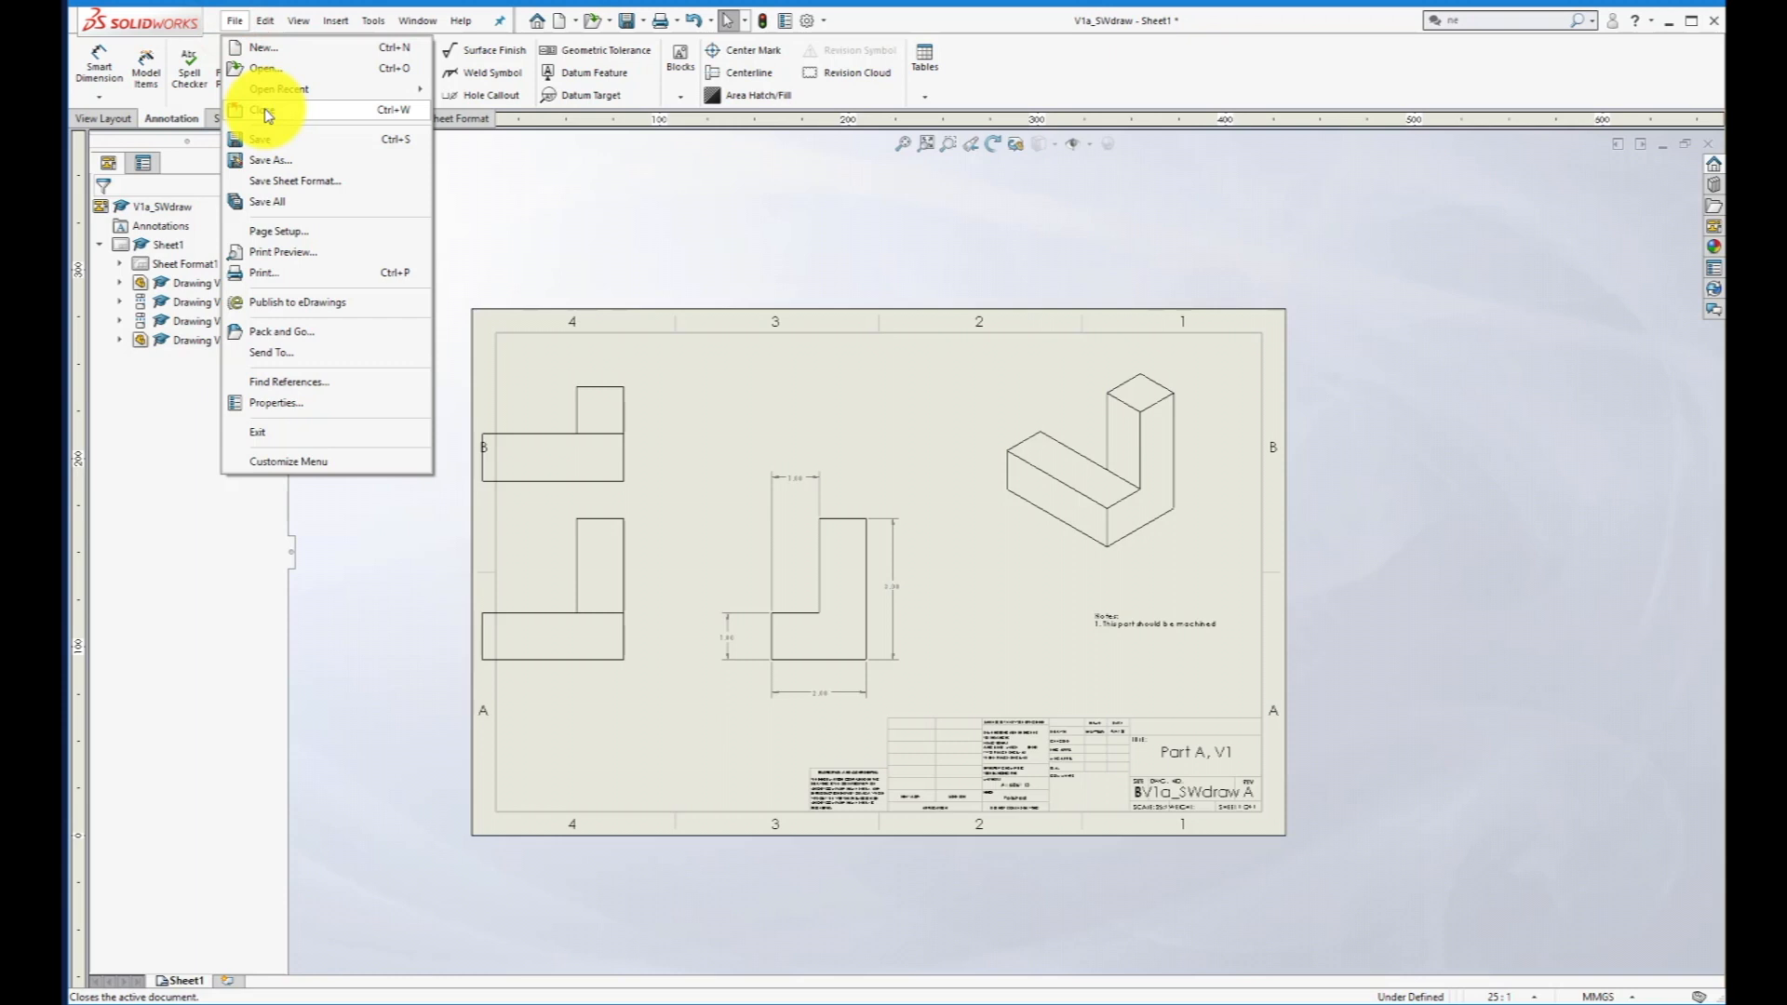
left_click(488, 192)
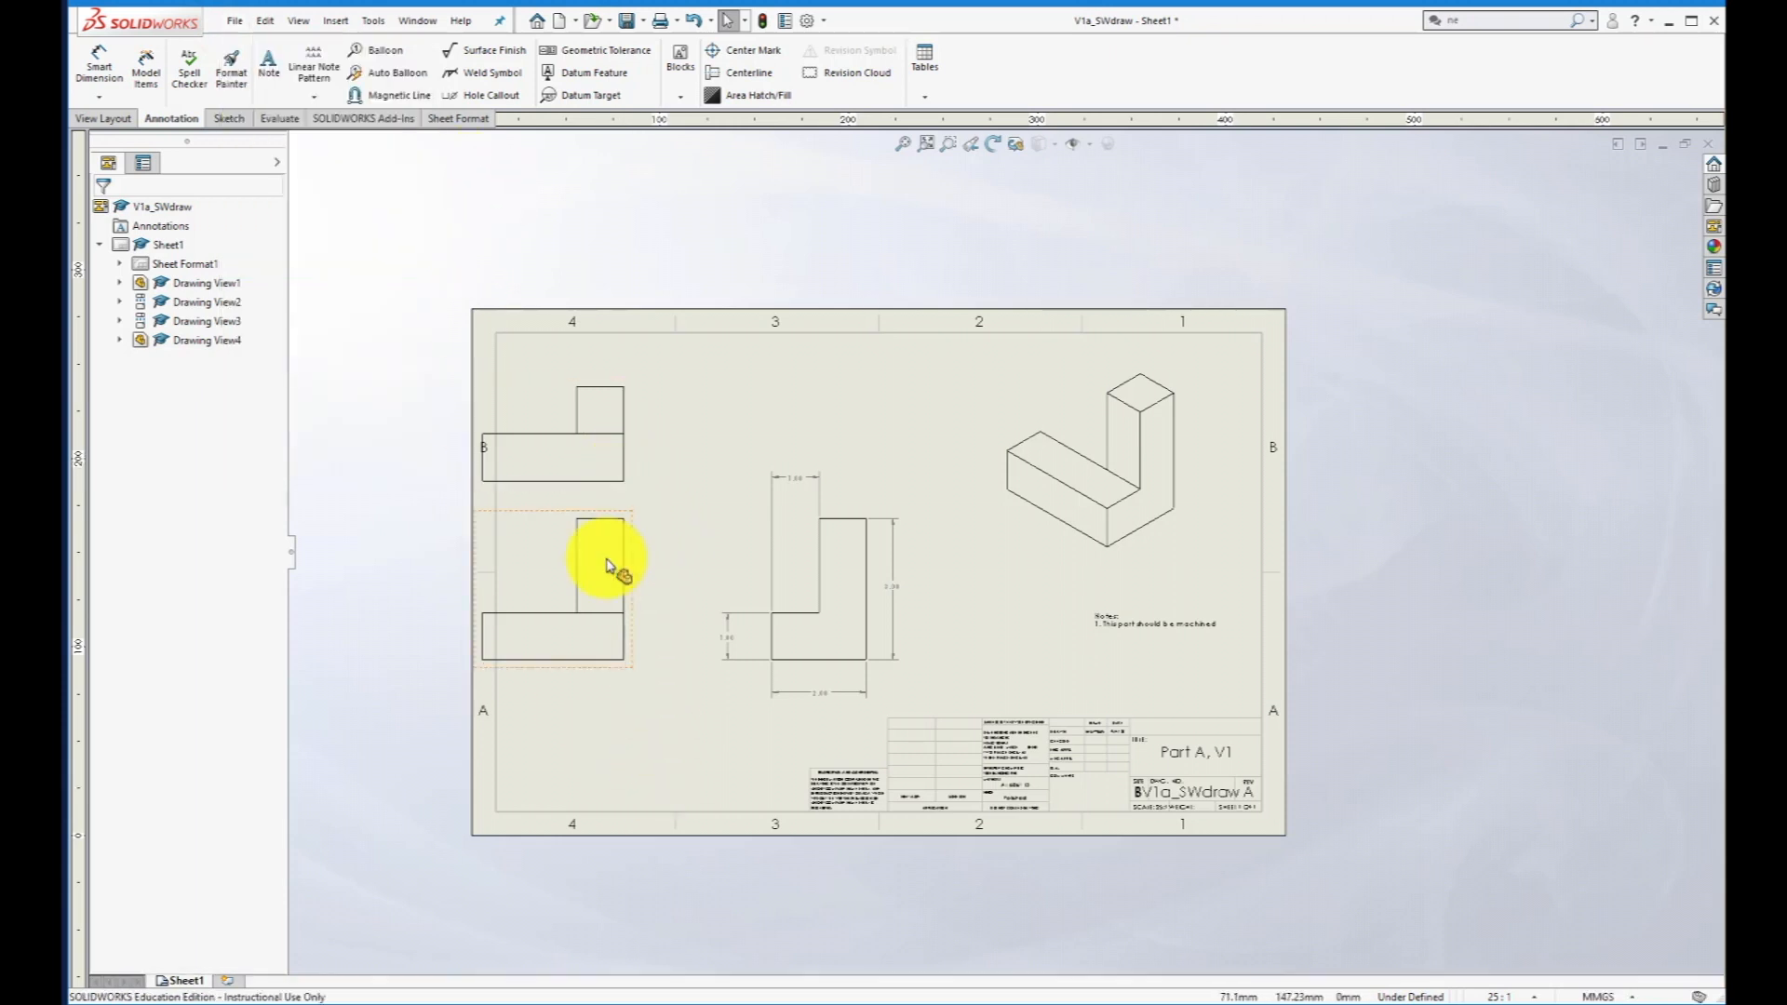
left_click_drag(624, 557, 695, 566)
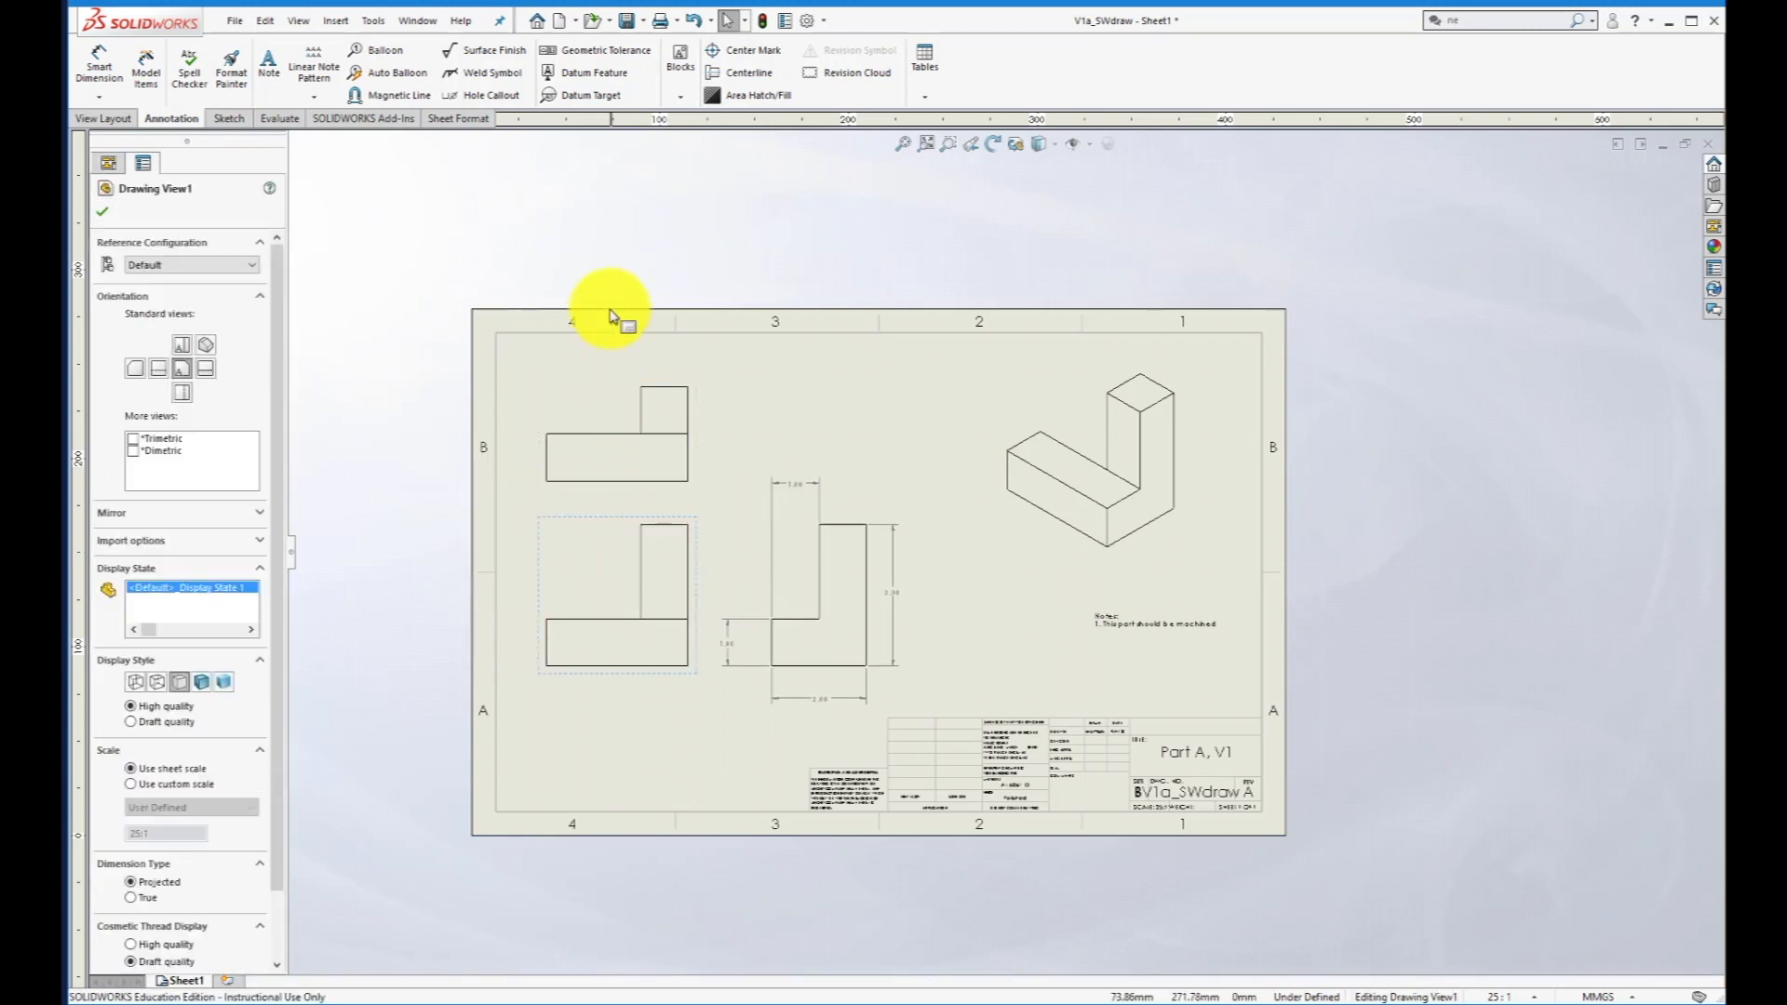
left_click(590, 265)
- Dimension the length of Drawing View1's bottom edge, placing the dimension below the view, and save the drawing
left_click(99, 67)
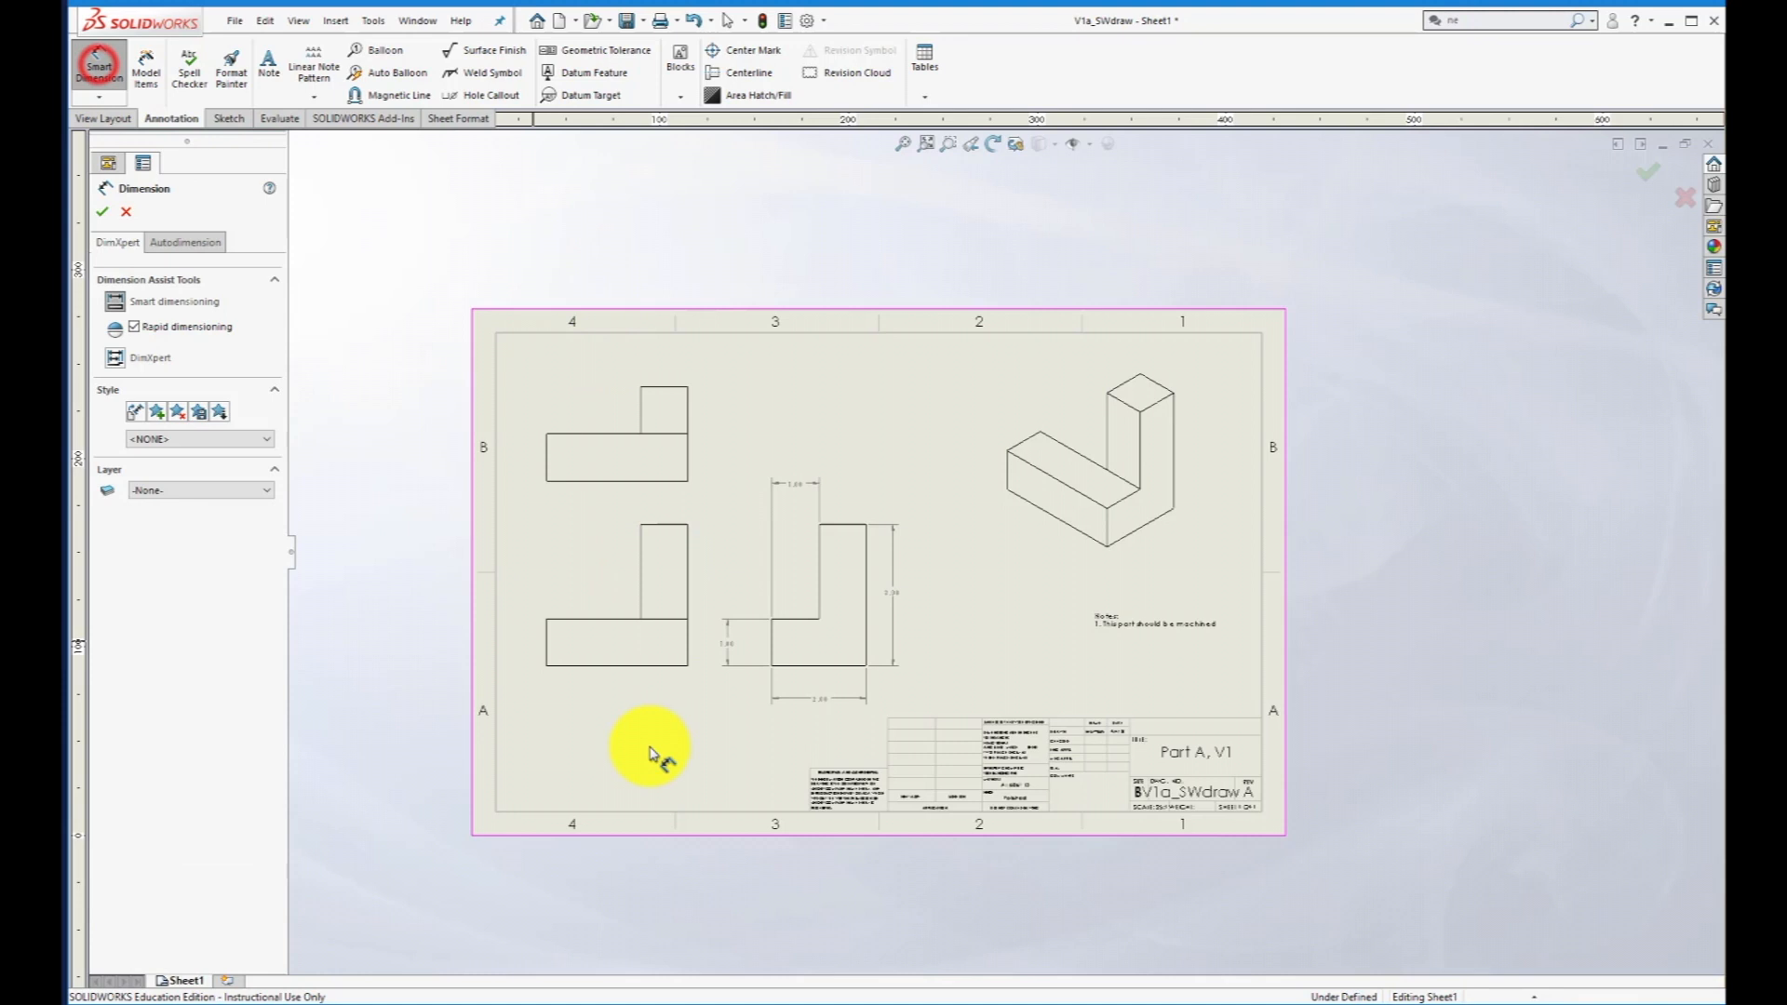
left_click(606, 665)
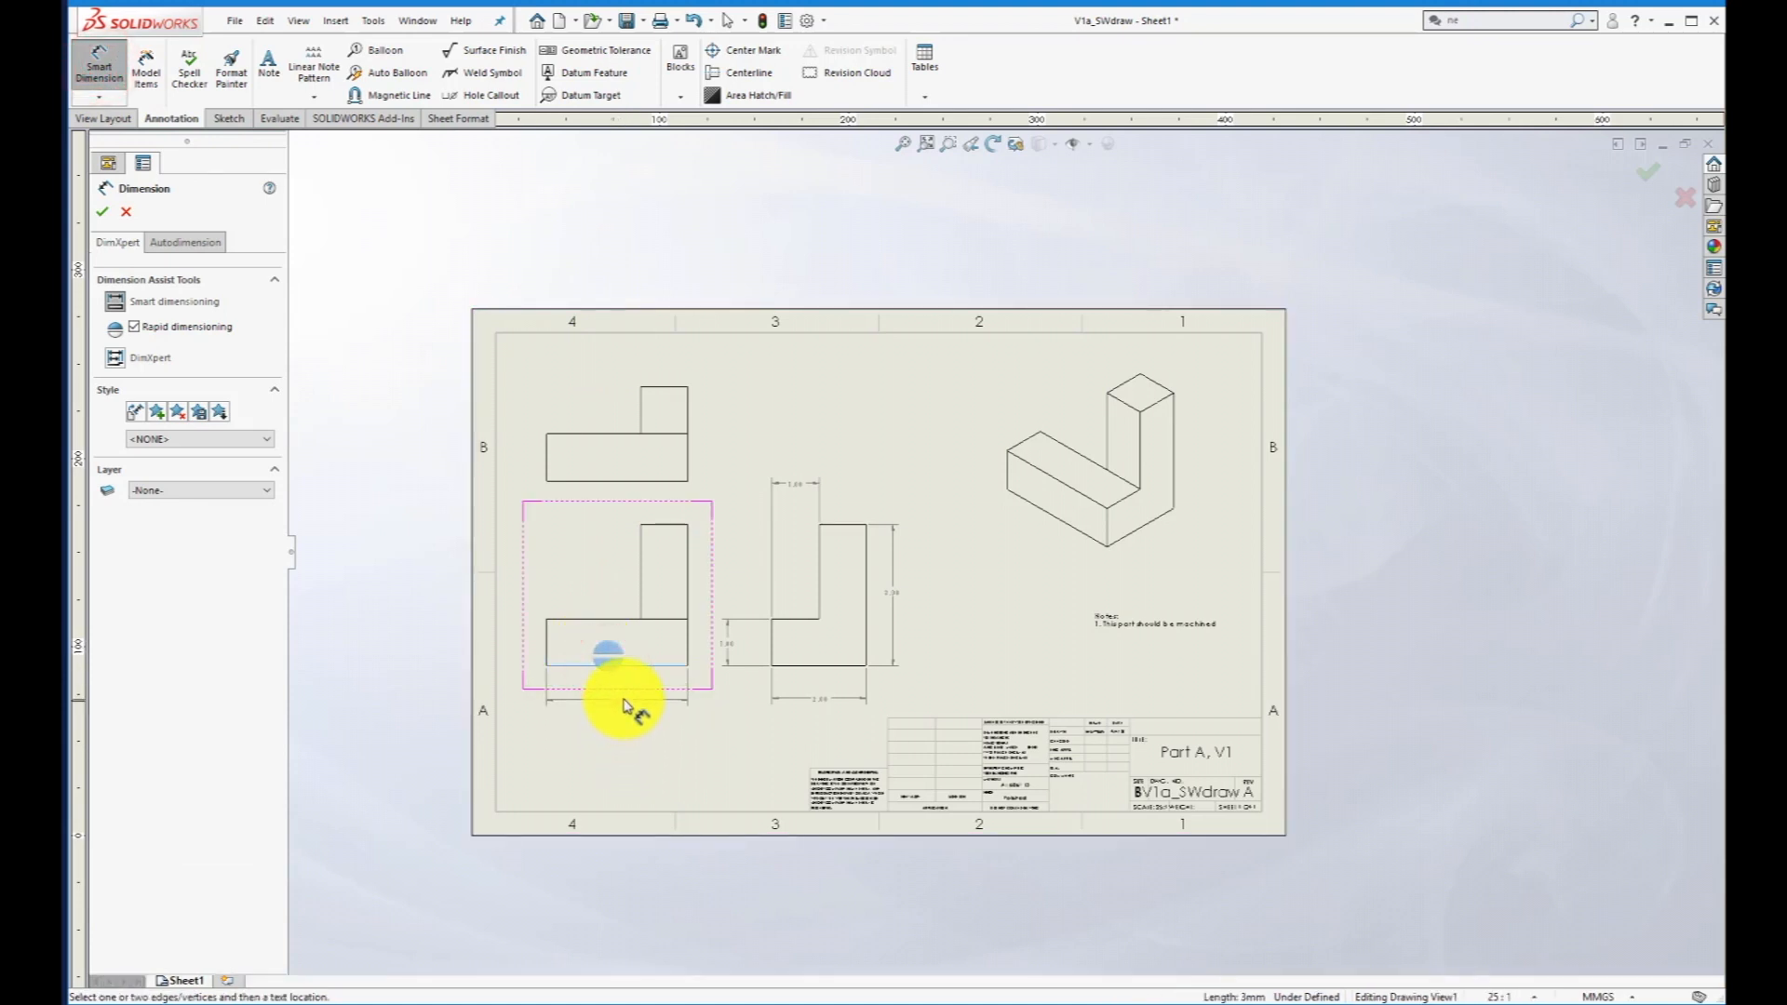
left_click(625, 704)
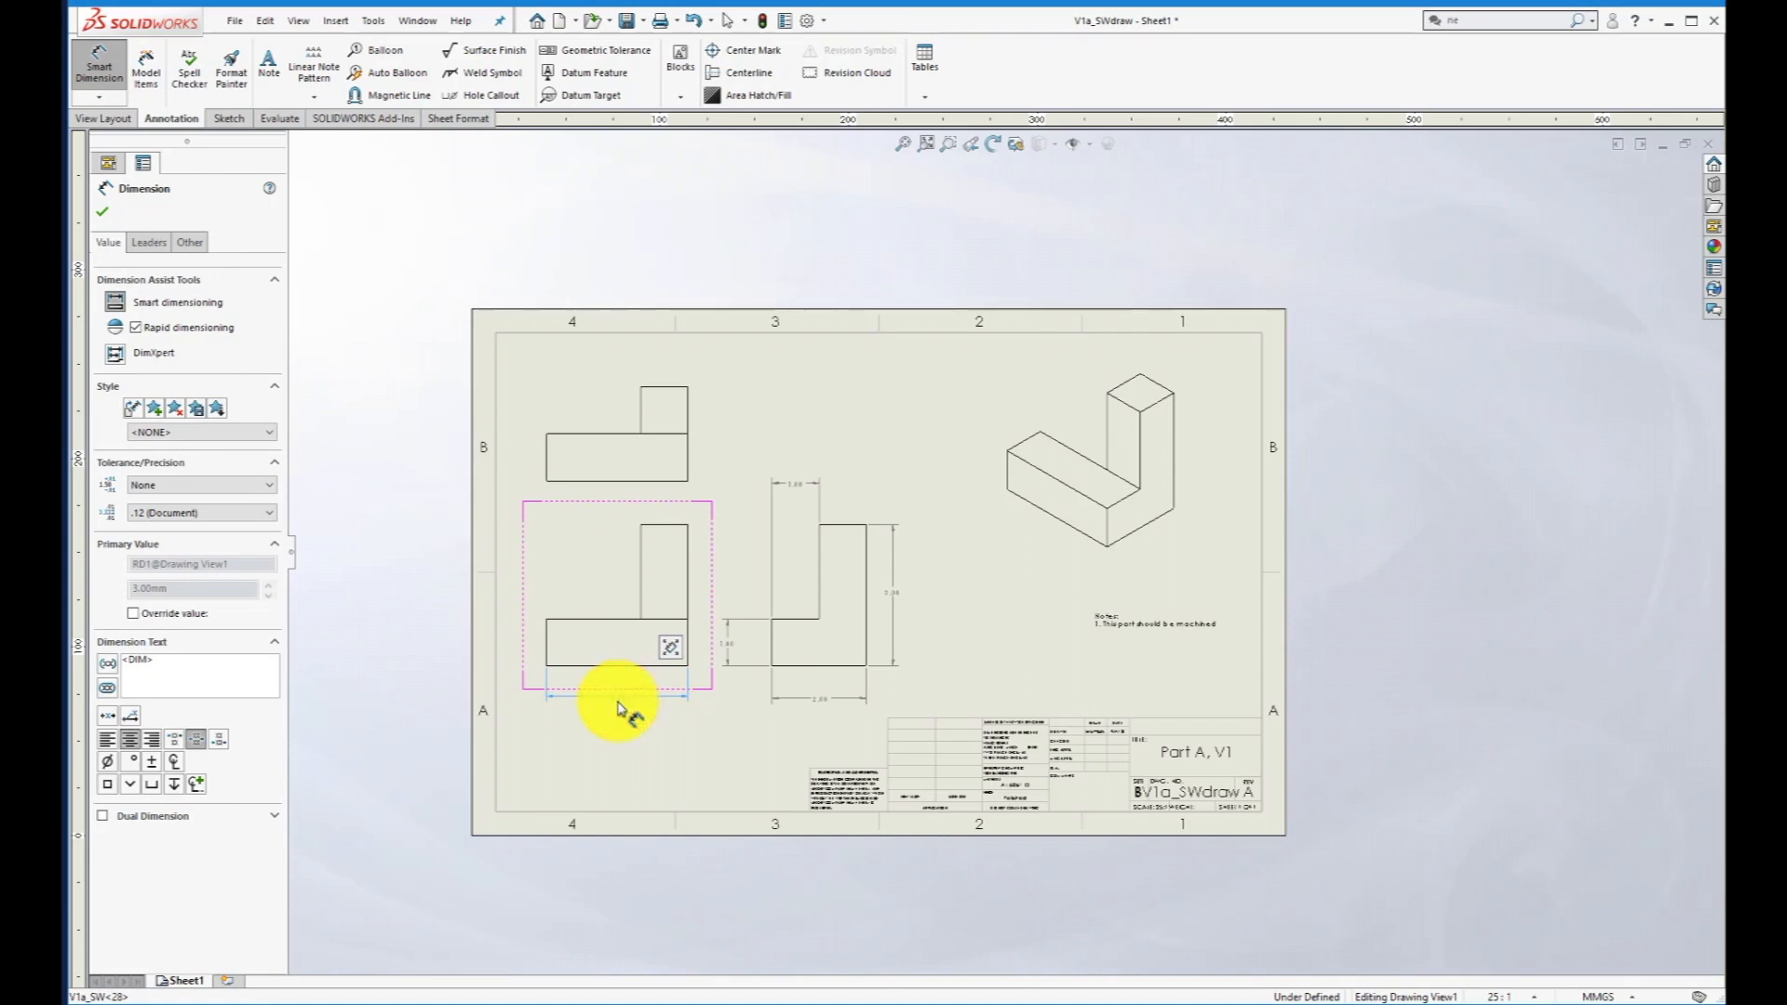
left_click(618, 732)
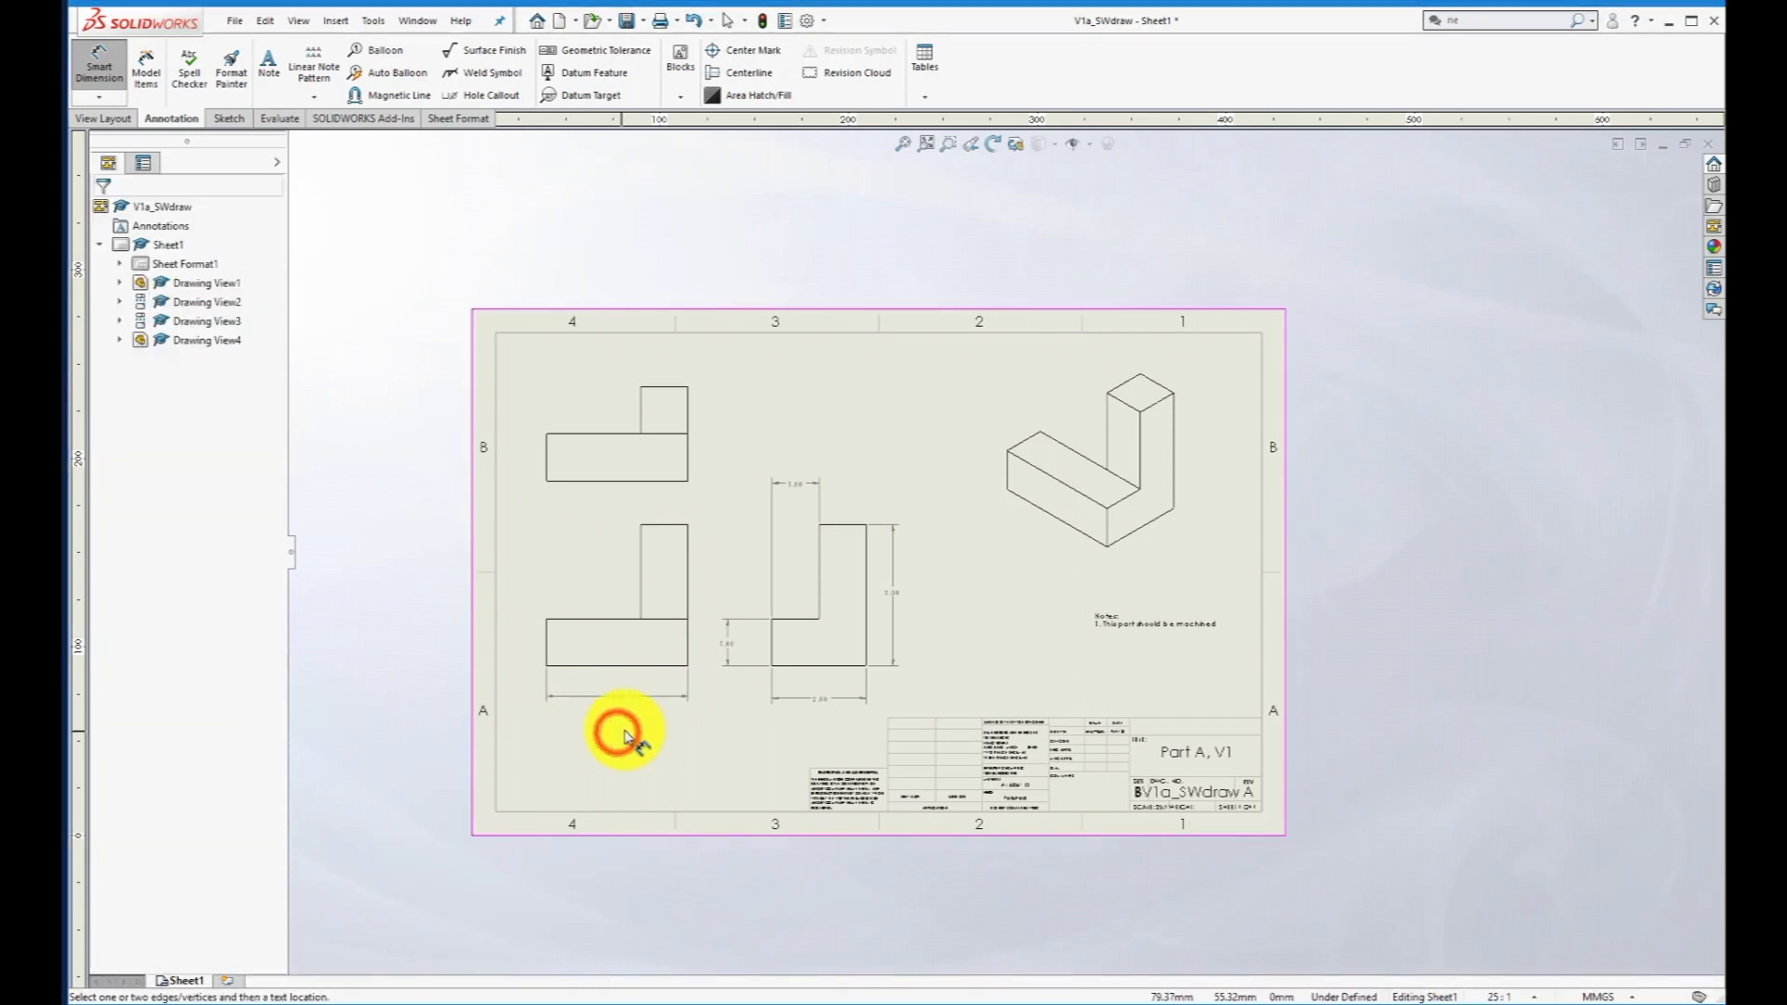
left_click(237, 20)
left_click(263, 131)
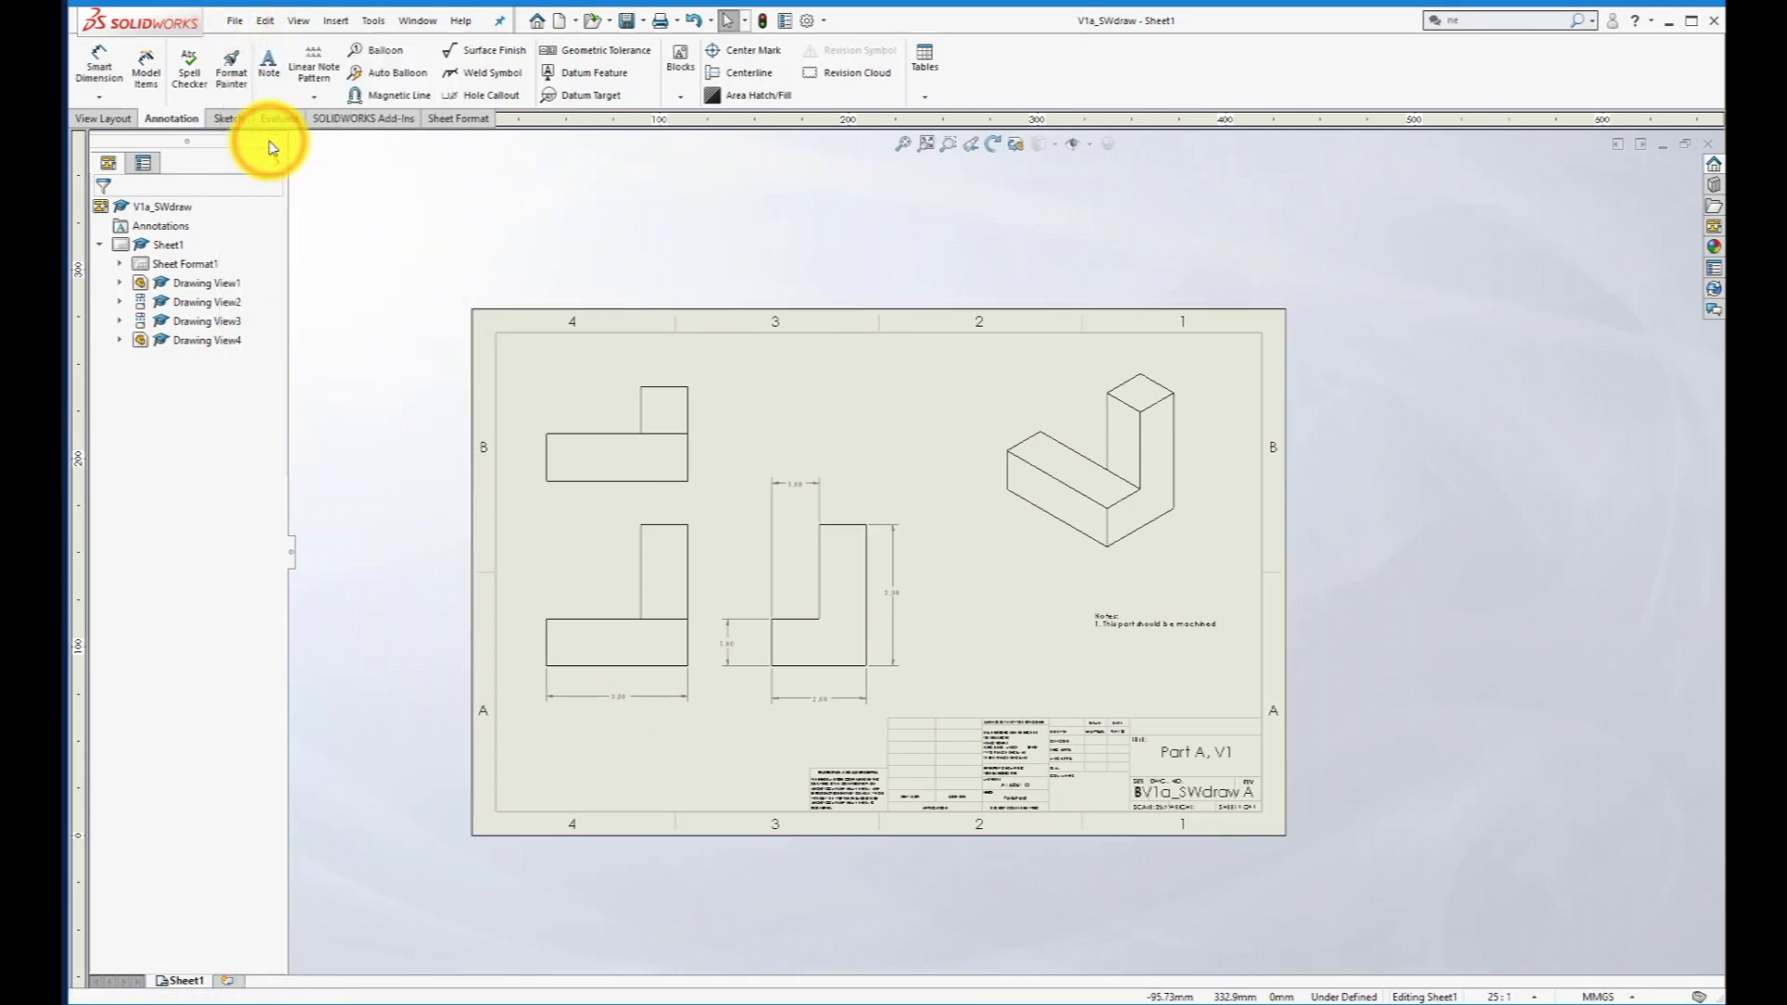